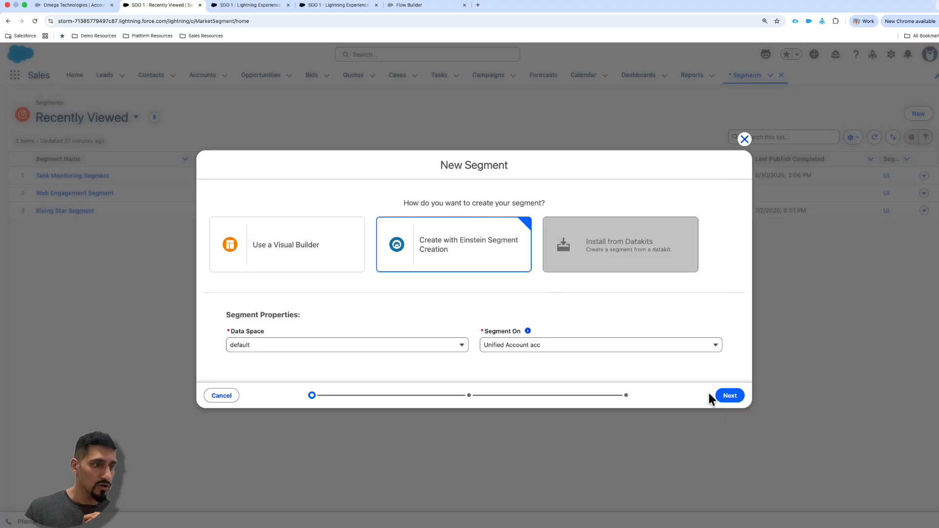
- Generate an Einstein segment draft on Unified Account acc from the prompt for accounts where the tank weight is above 11lbs
{"action": "left_click", "coordinate": [729, 396]}
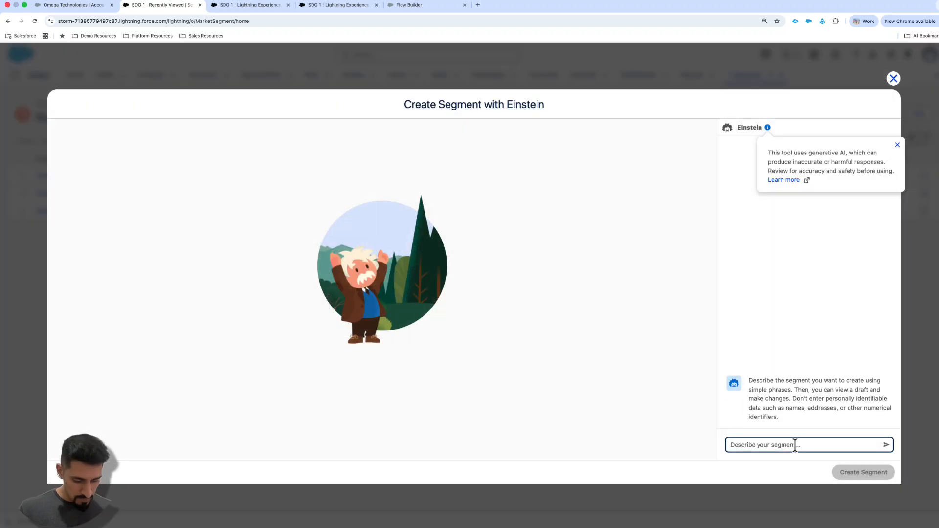
{"action": "type", "text": "\"Pull me a list of account where the tank weight is above 11lbs?\""}
{"action": "key", "text": "Return"}
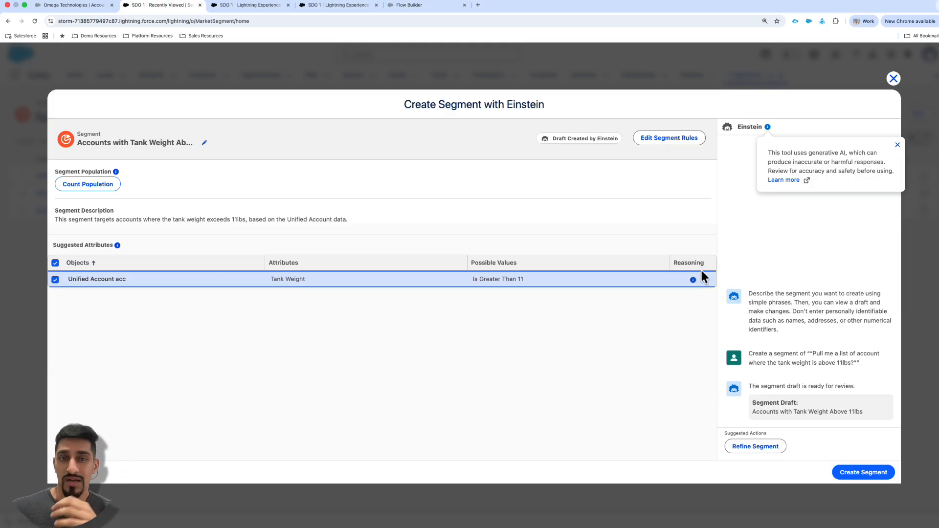
- Review the dynamic list form based on the Tank Monitoring Segment and the Cold Leads Re-engagement program
{"action": "left_click", "coordinate": [257, 7]}
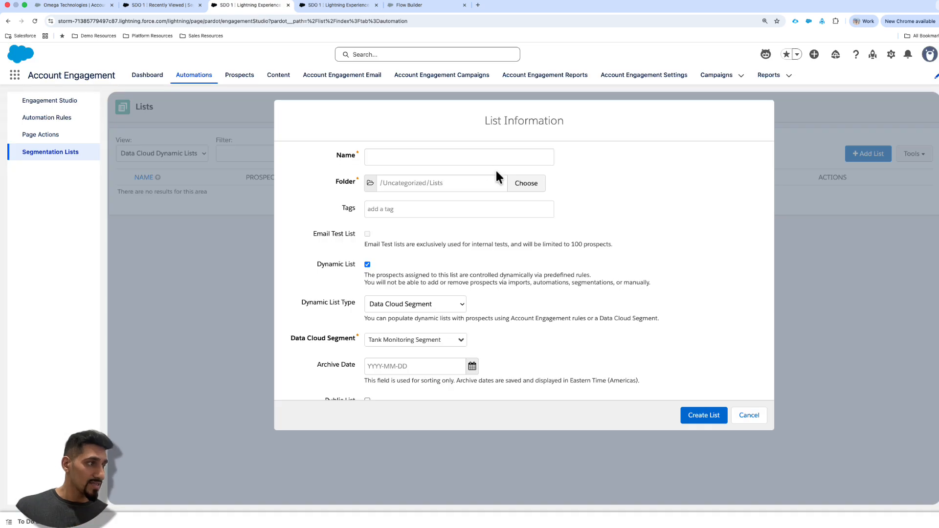
{"action": "scroll", "coordinate": [464, 313], "scroll_direction": "down", "scroll_amount": 2}
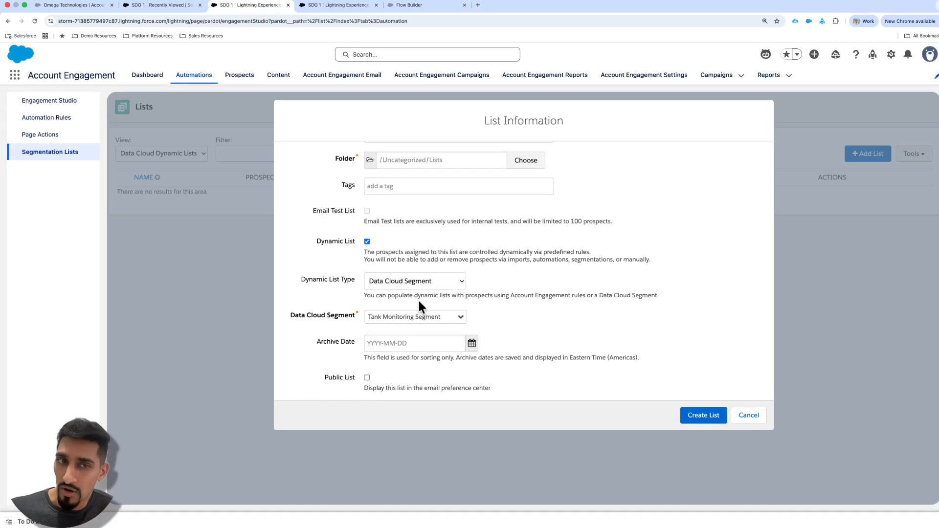
{"action": "left_click", "coordinate": [356, 5]}
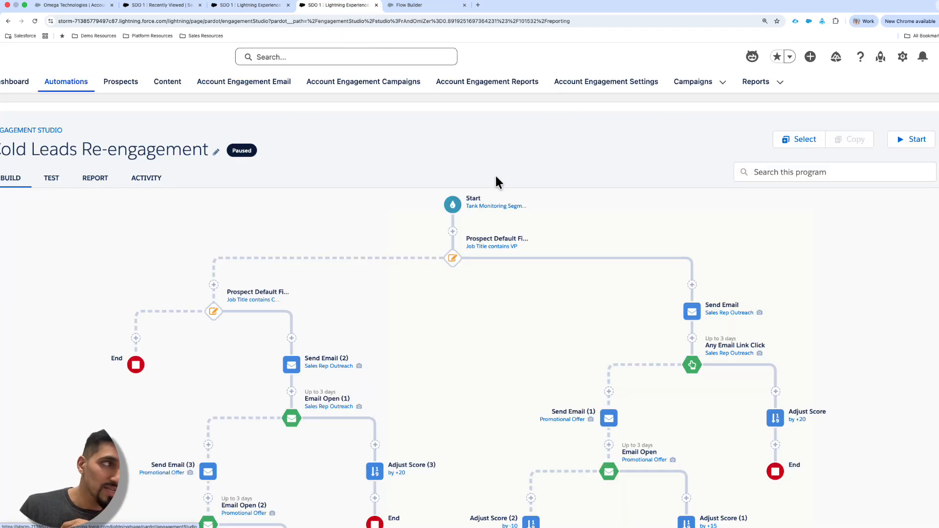
{"action": "scroll", "coordinate": [557, 265], "scroll_direction": "down", "scroll_amount": 1}
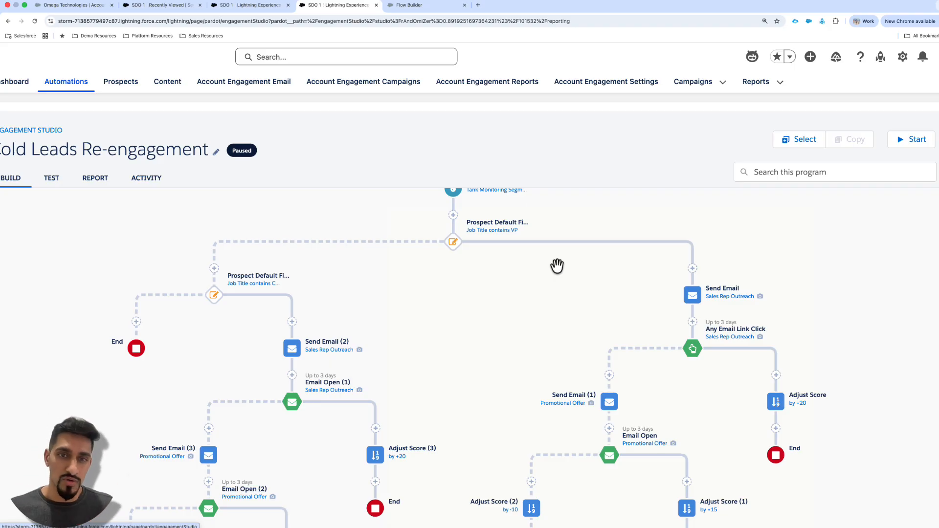
- Examine the flow's Unified Account 0001 object, its trigger setting and its tank monitoring entry condition in Flow Builder
{"action": "left_click", "coordinate": [445, 6]}
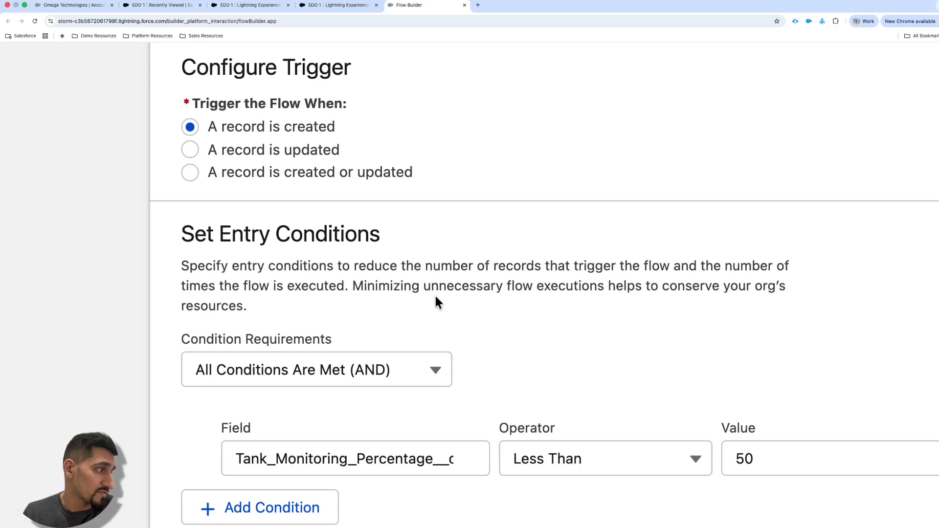
{"action": "scroll", "coordinate": [428, 215], "scroll_direction": "up", "scroll_amount": 5}
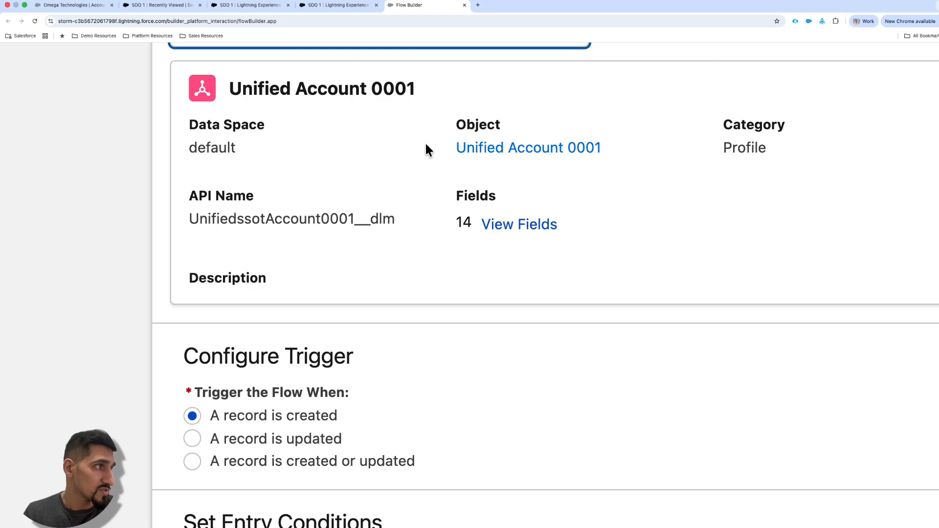
{"action": "scroll", "coordinate": [424, 142], "scroll_direction": "up", "scroll_amount": 1}
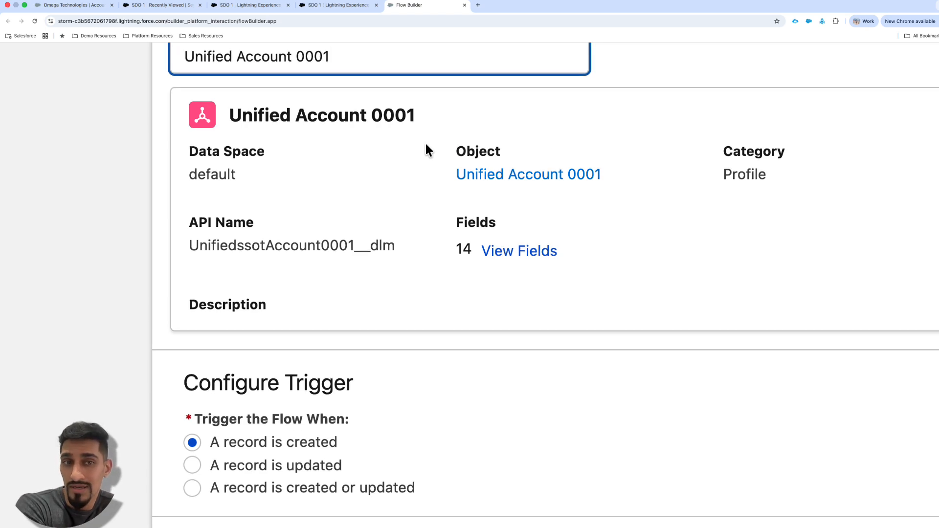
{"action": "scroll", "coordinate": [363, 231], "scroll_direction": "down", "scroll_amount": 3}
{"action": "scroll", "coordinate": [363, 237], "scroll_direction": "down", "scroll_amount": 6}
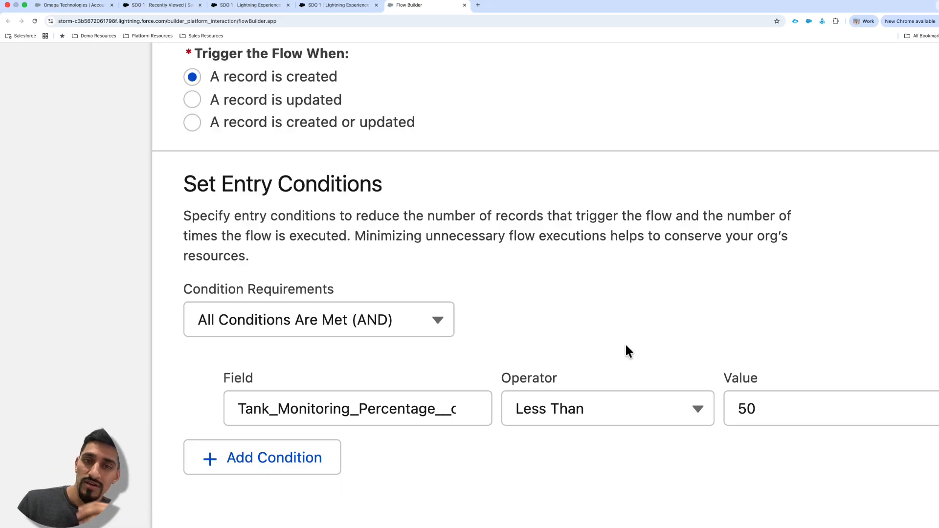
{"action": "scroll", "coordinate": [717, 341], "scroll_direction": "up", "scroll_amount": 1}
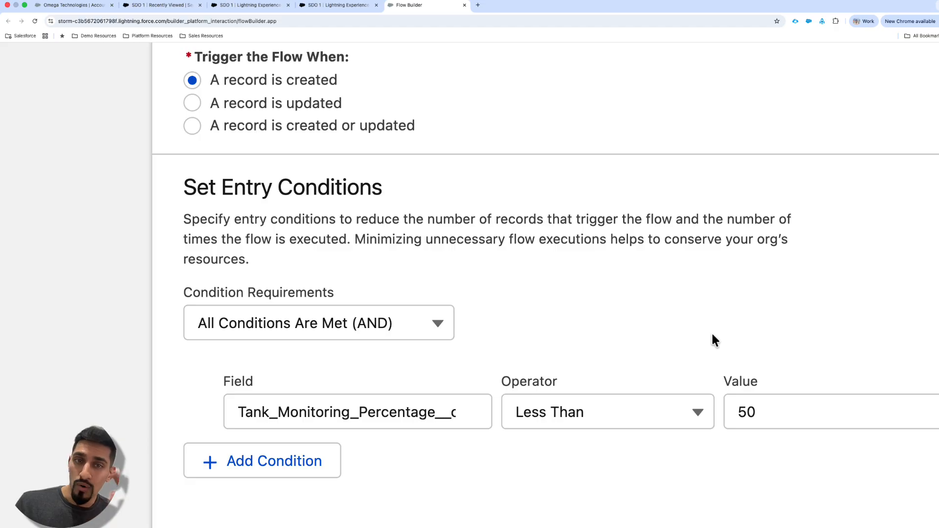
{"action": "scroll", "coordinate": [698, 298], "scroll_direction": "up", "scroll_amount": 1}
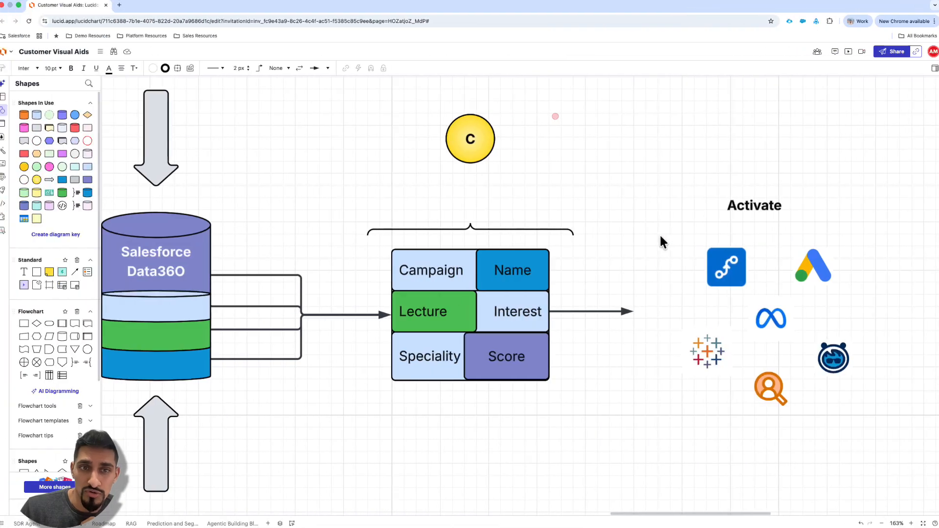
- Review the Lucidchart data diagram's Ingest and Harmonize stages and mark the flow into Salesforce Data360 with a temporary arrow
{"action": "scroll", "coordinate": [314, 235], "scroll_direction": "left", "scroll_amount": 6}
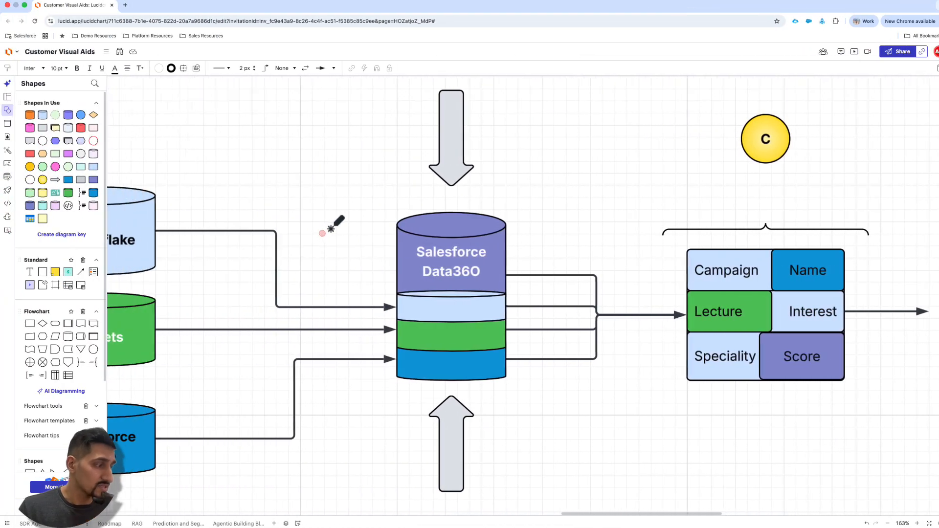
{"action": "scroll", "coordinate": [352, 227], "scroll_direction": "down", "scroll_amount": 2}
{"action": "scroll", "coordinate": [352, 227], "scroll_direction": "down", "scroll_amount": 1}
{"action": "scroll", "coordinate": [352, 227], "scroll_direction": "left", "scroll_amount": 2}
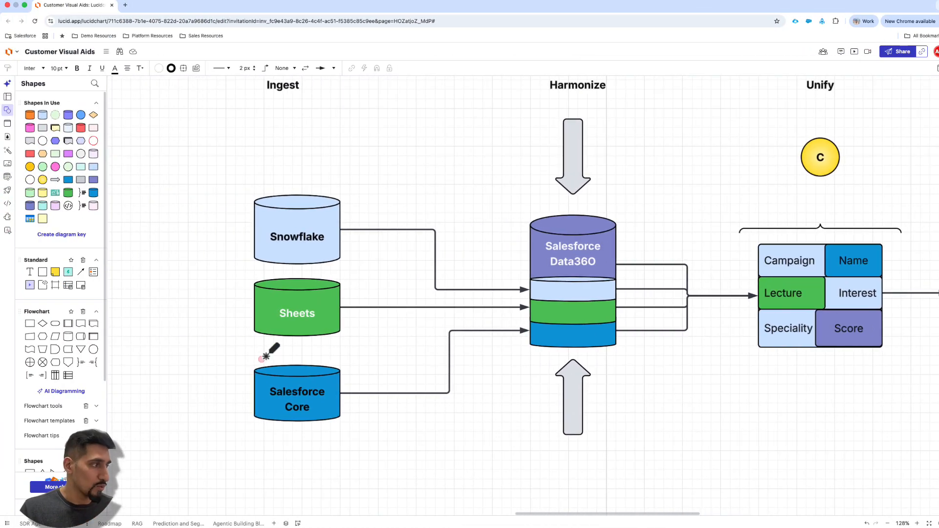
{"action": "left_click_drag", "start_coordinate": [238, 352], "coordinate": [393, 362]}
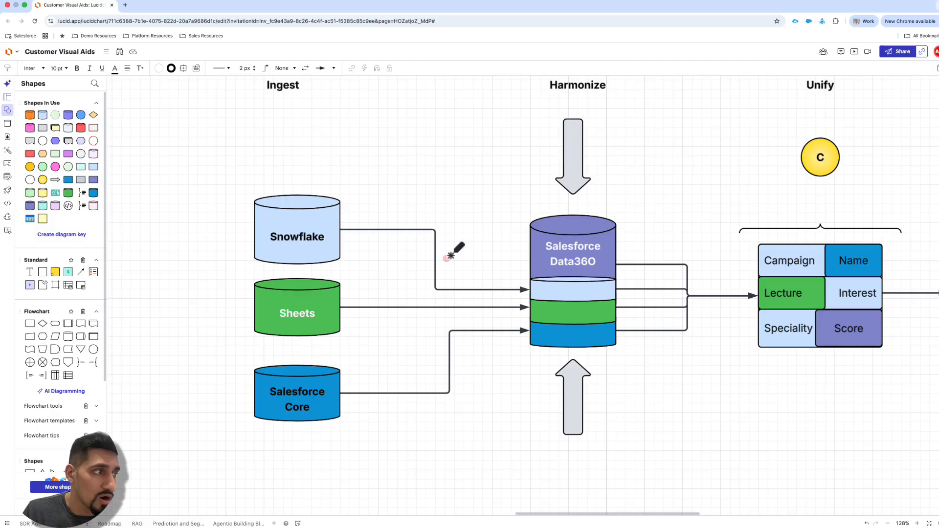
{"action": "mouse_move", "coordinate": [444, 259]}
{"action": "left_mouse_down"}
{"action": "mouse_move", "coordinate": [485, 259]}
{"action": "mouse_move", "coordinate": [504, 276]}
{"action": "left_mouse_up"}
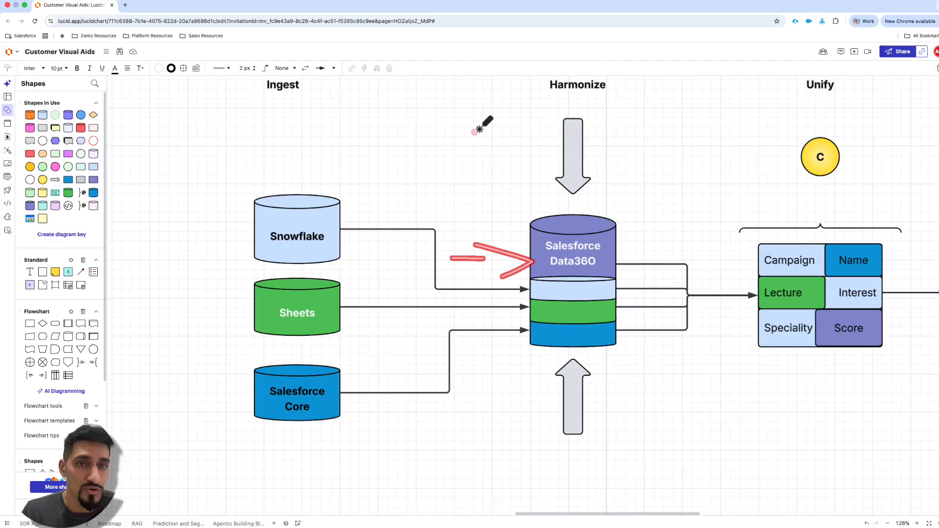
- View the Tank Monitoring spreadsheet in Google Sheets
{"action": "key", "text": "ctrl+Right"}
{"action": "key", "text": "ctrl+Right"}
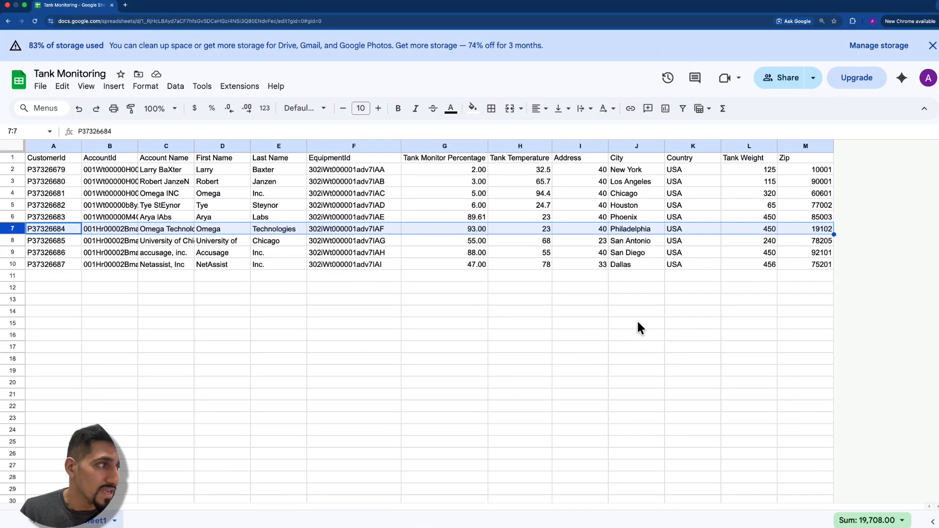
{"action": "key", "text": "ctrl+Left"}
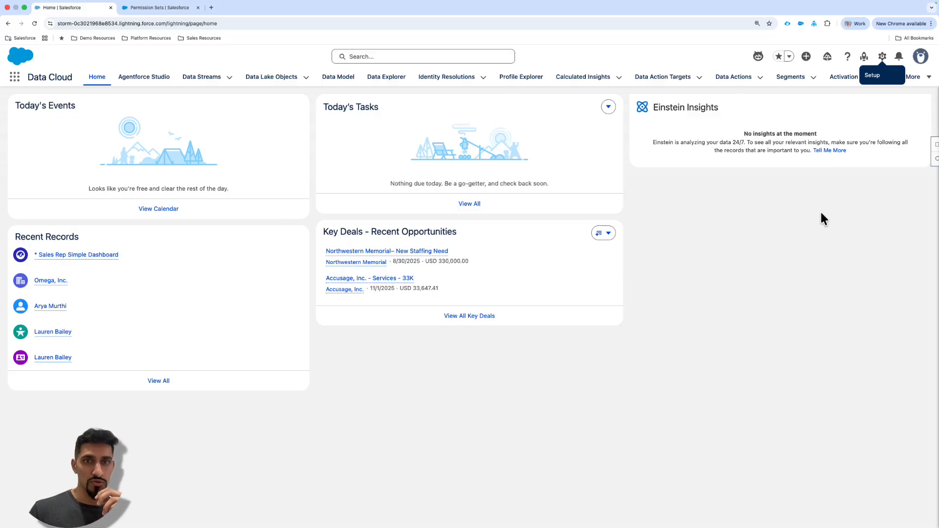
- Open Data Cloud Setup in Salesforce and bring up the home org details
{"action": "left_click", "coordinate": [883, 57]}
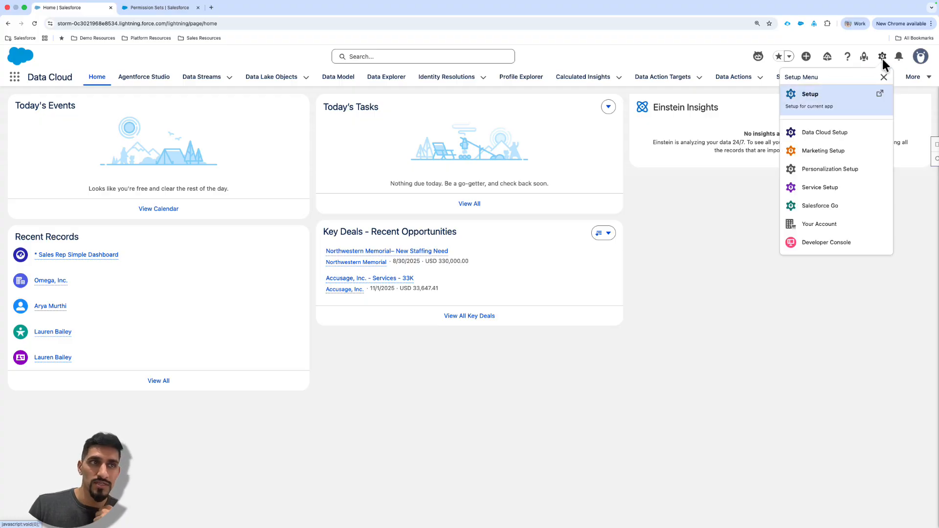
{"action": "left_click", "coordinate": [824, 135]}
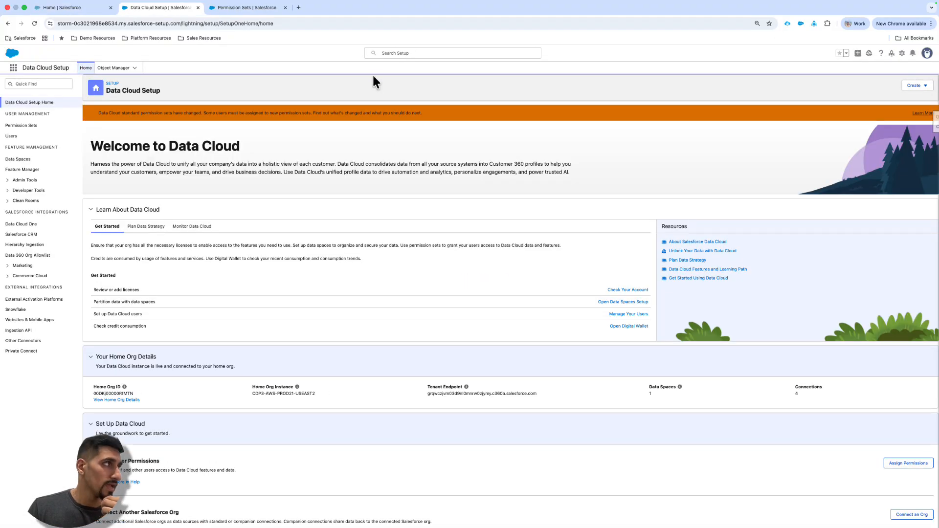
{"action": "scroll", "coordinate": [211, 313], "scroll_direction": "down", "scroll_amount": 3}
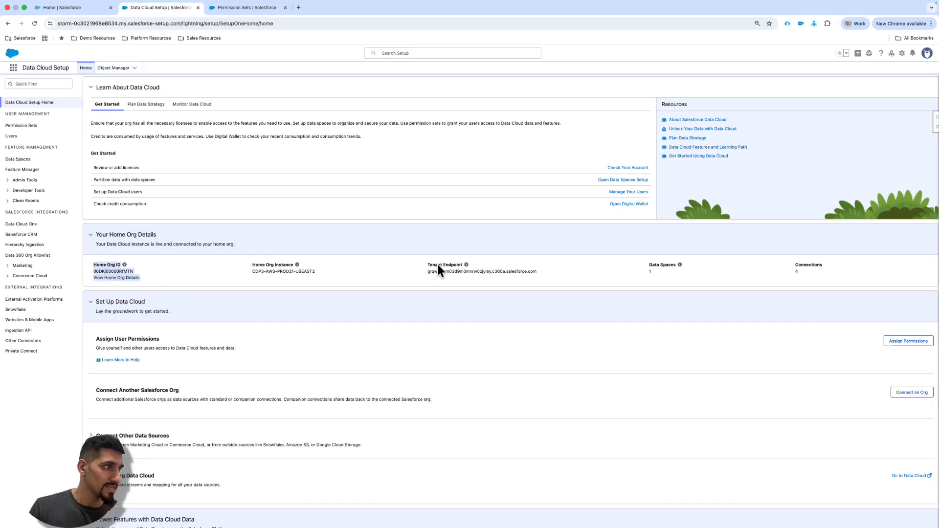
- Highlight the tenant endpoint in the home org details and review the Set Up Data Cloud section
{"action": "left_click_drag", "start_coordinate": [423, 271], "coordinate": [528, 272]}
{"action": "scroll", "coordinate": [558, 272], "scroll_direction": "down", "scroll_amount": 1}
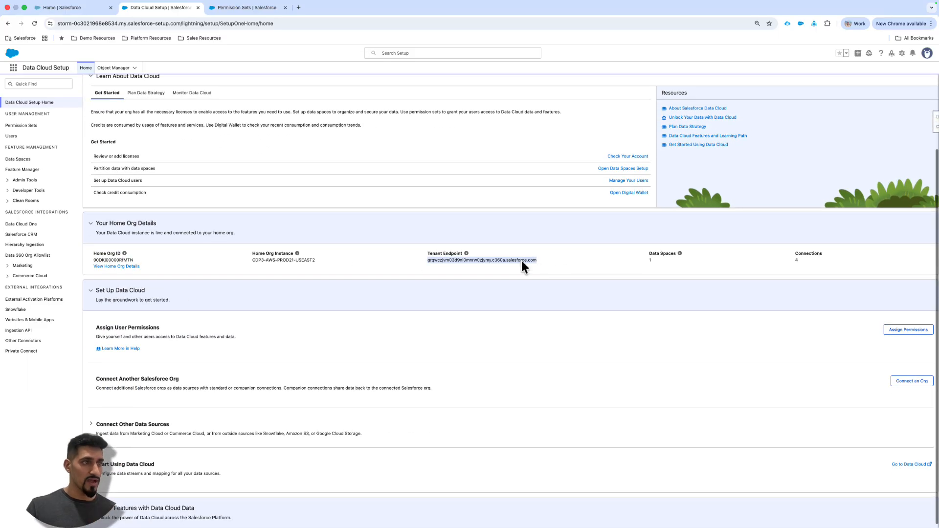
{"action": "scroll", "coordinate": [448, 254], "scroll_direction": "up", "scroll_amount": 5}
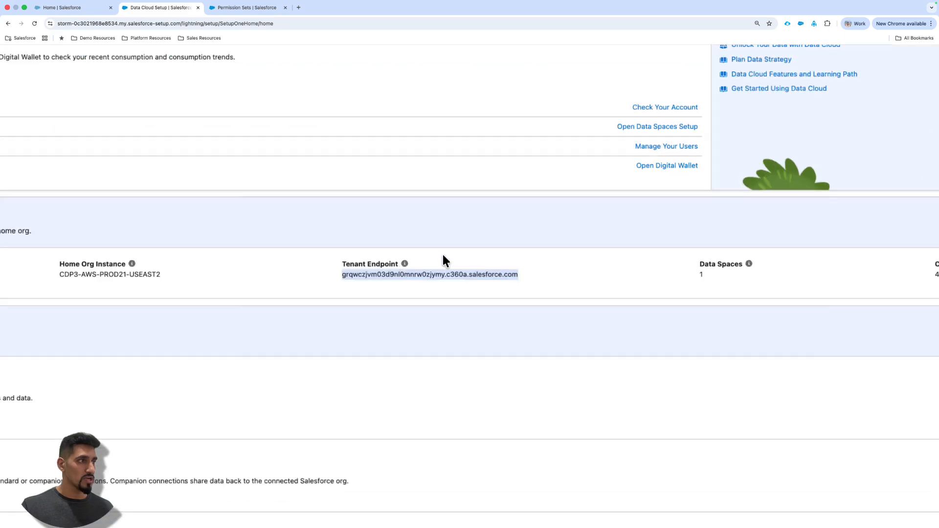
{"action": "scroll", "coordinate": [281, 252], "scroll_direction": "left", "scroll_amount": 4}
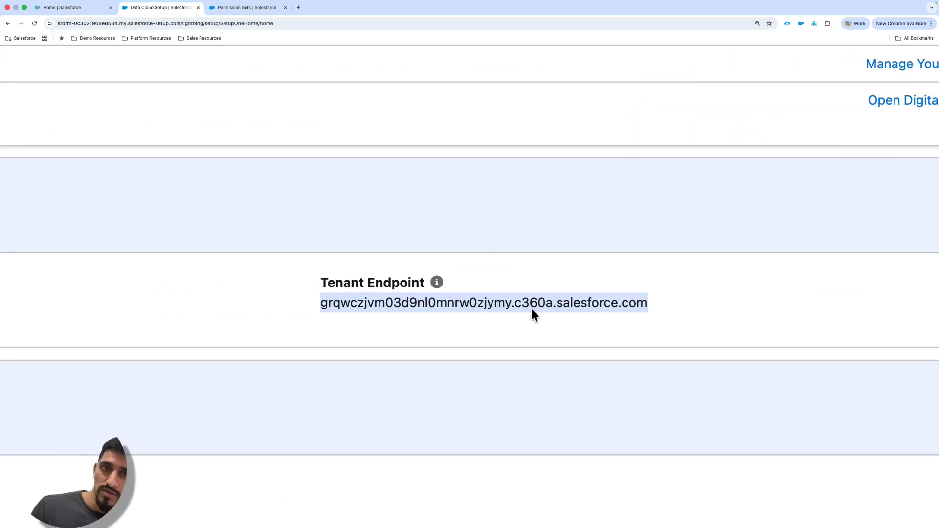
{"action": "scroll", "coordinate": [530, 308], "scroll_direction": "down", "scroll_amount": 5}
{"action": "scroll", "coordinate": [665, 362], "scroll_direction": "down", "scroll_amount": 2}
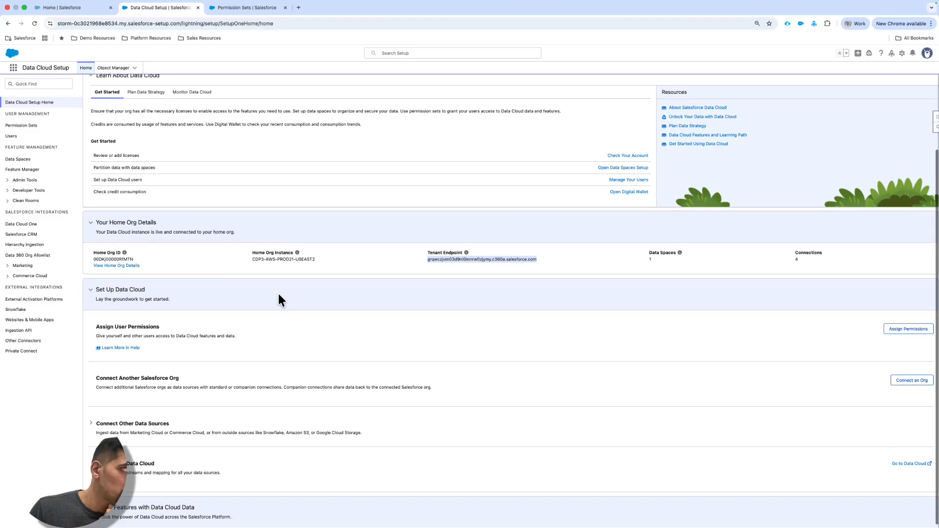
{"action": "scroll", "coordinate": [251, 240], "scroll_direction": "down", "scroll_amount": 1}
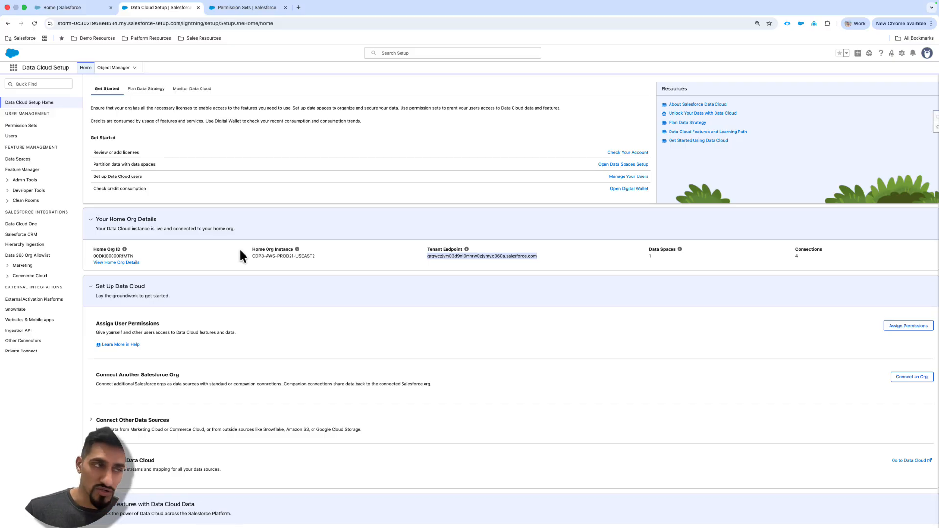
- Inspect the user's enabled permission sets, pointing out Data Cloud Admin and Data Cloud Architect
{"action": "left_click", "coordinate": [253, 11]}
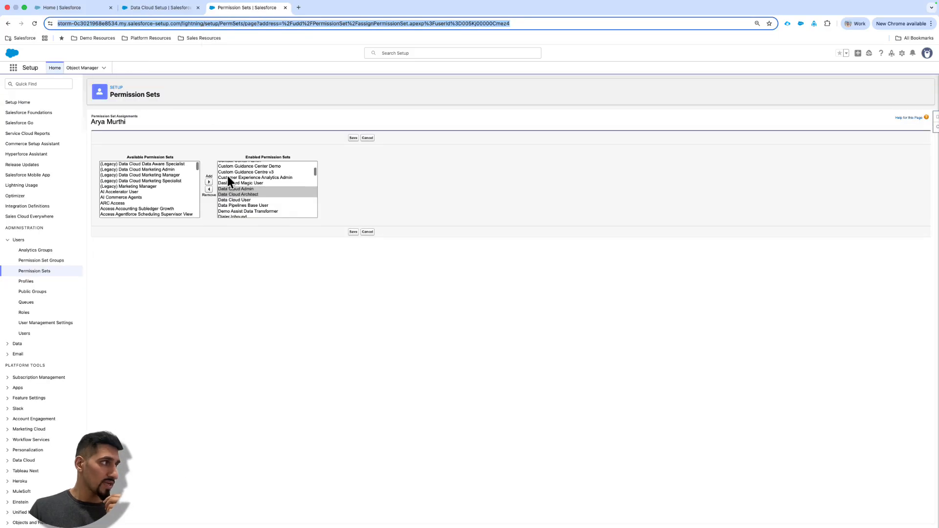
{"action": "scroll", "coordinate": [227, 176], "scroll_direction": "up", "scroll_amount": 5}
{"action": "scroll", "coordinate": [454, 166], "scroll_direction": "down", "scroll_amount": 1}
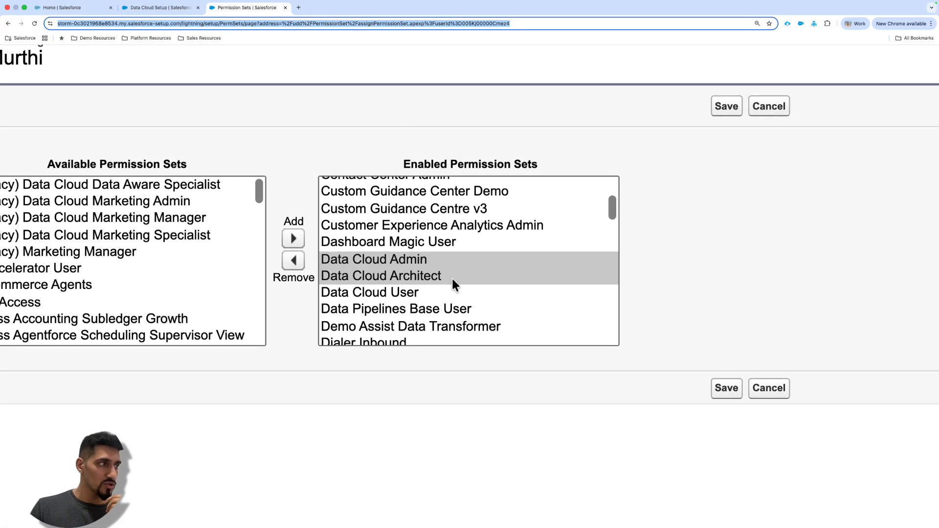
{"action": "left_click", "coordinate": [421, 259]}
{"action": "left_click", "coordinate": [418, 270]}
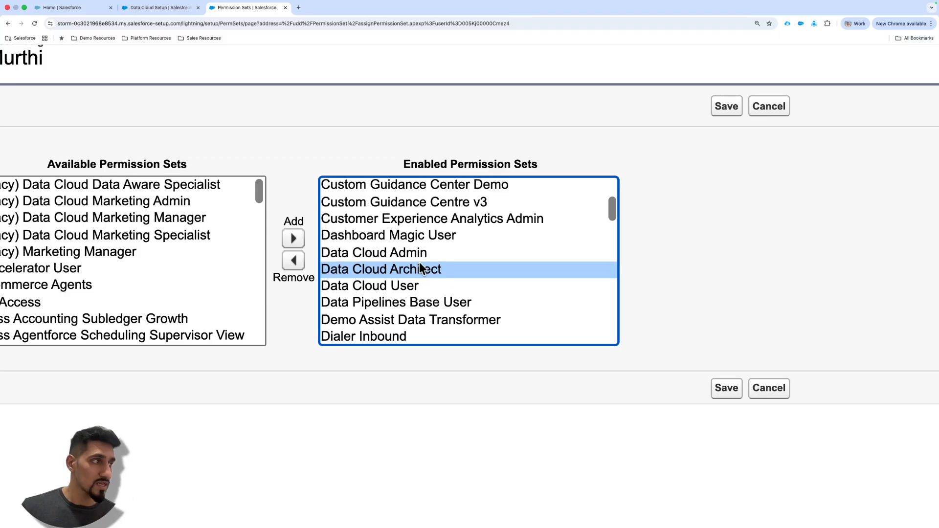
{"action": "left_click", "coordinate": [419, 258]}
{"action": "left_click", "coordinate": [421, 273]}
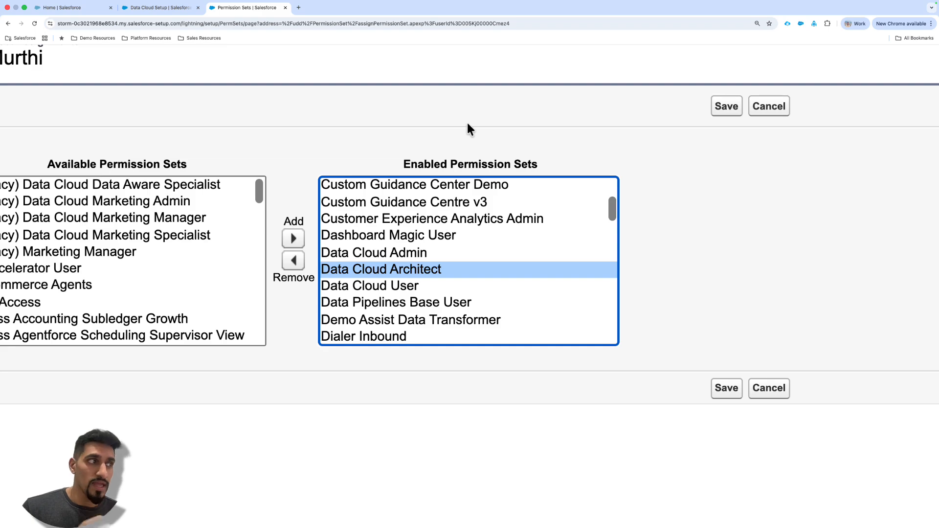
{"action": "left_click", "coordinate": [396, 256]}
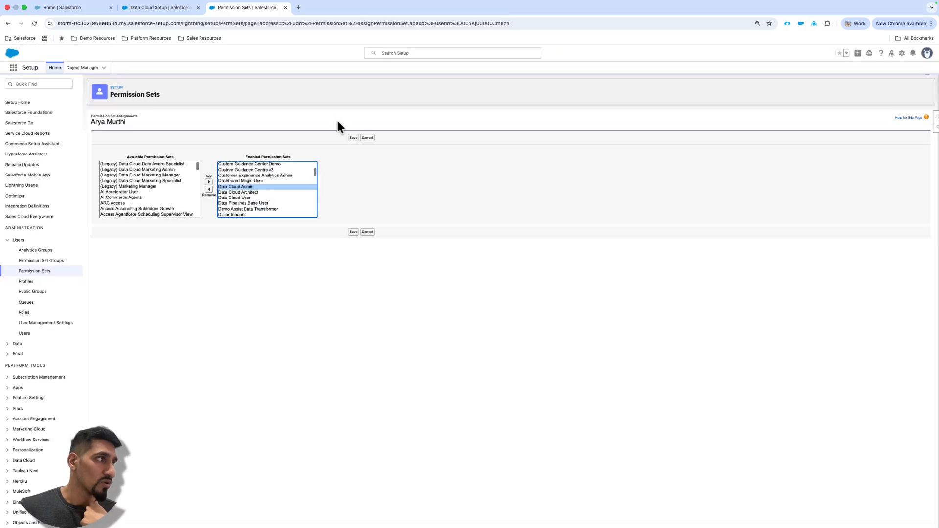
- Find Permission Sets in Setup by searching for "Permission" and open the full list
{"action": "left_click", "coordinate": [46, 84]}
{"action": "type", "text": "P"}
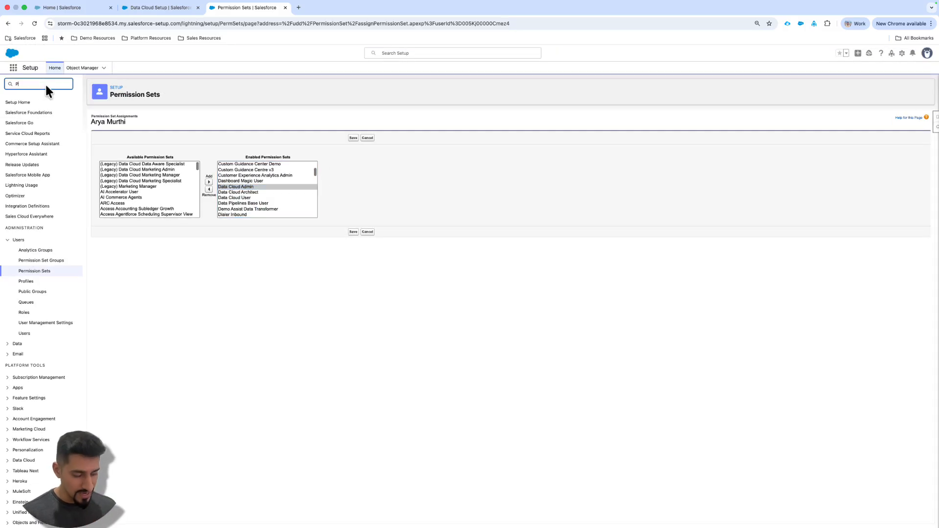
{"action": "type", "text": "ermission"}
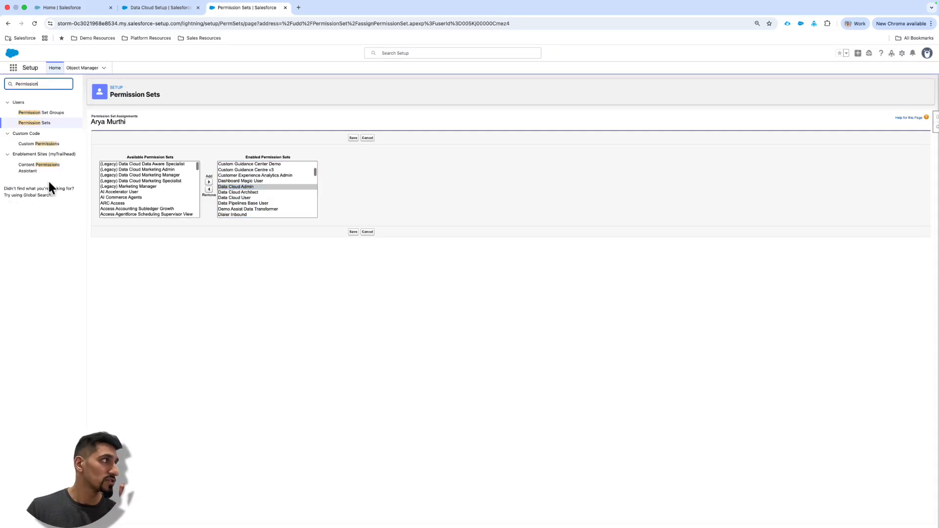
{"action": "left_click", "coordinate": [34, 124]}
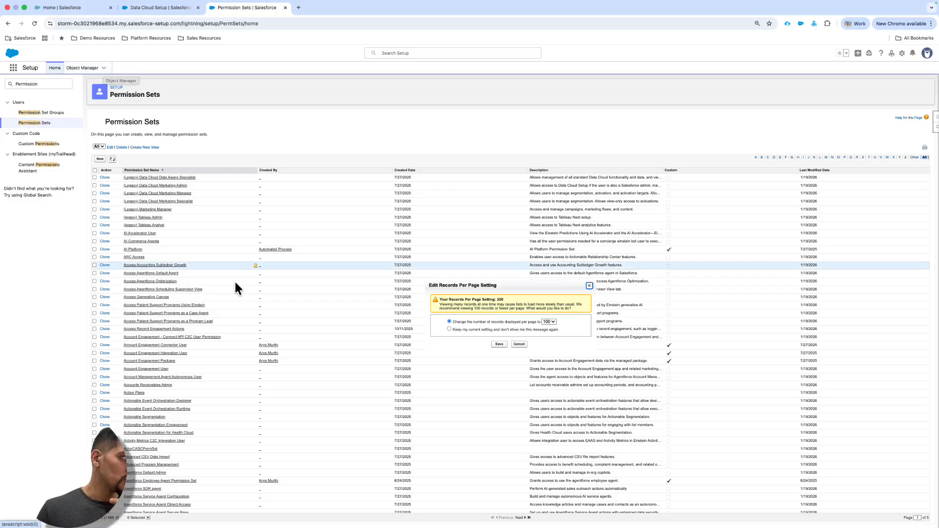
{"action": "scroll", "coordinate": [236, 288], "scroll_direction": "down", "scroll_amount": 1}
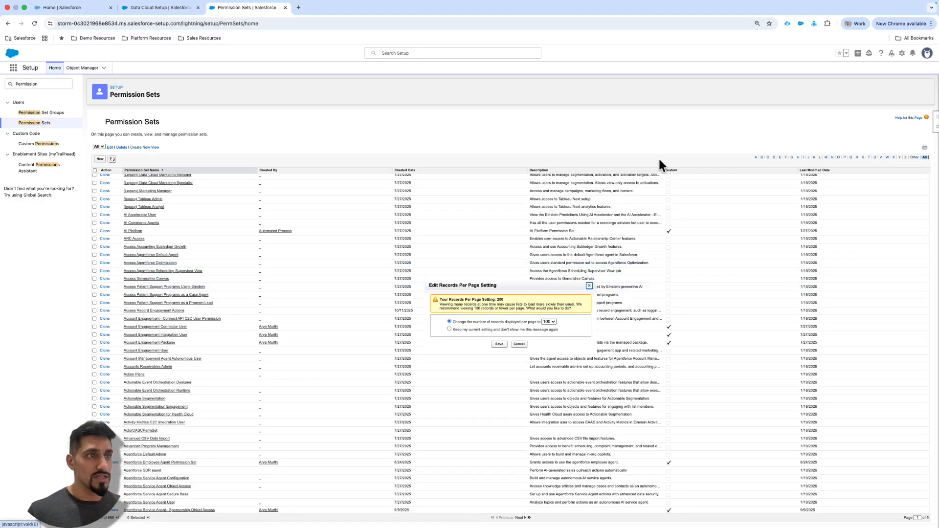
- Filter the permission sets to names starting with D, find "Data Cloud Admin" on the page and open that permission set
{"action": "left_click", "coordinate": [774, 157]}
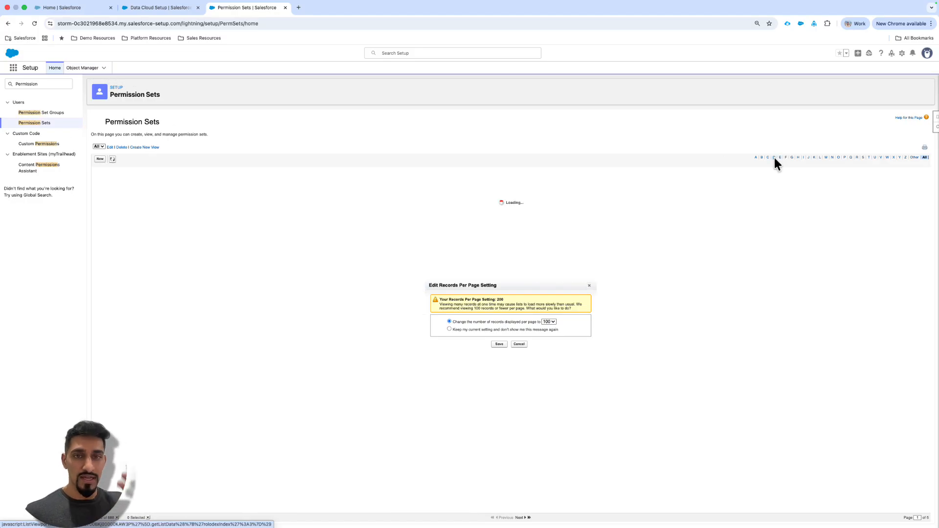
{"action": "left_click", "coordinate": [589, 286]}
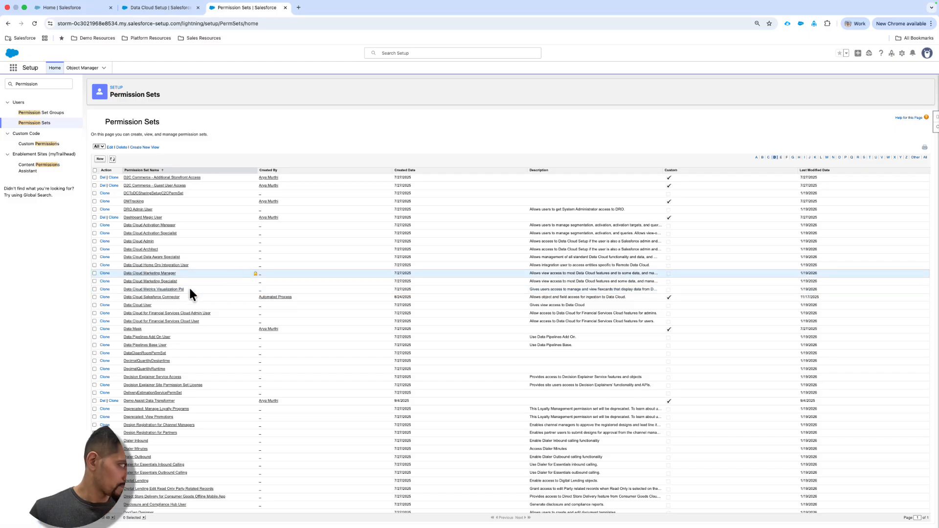
{"action": "scroll", "coordinate": [181, 294], "scroll_direction": "down", "scroll_amount": 1}
{"action": "key", "text": "super+f"}
{"action": "type", "text": "Dat"}
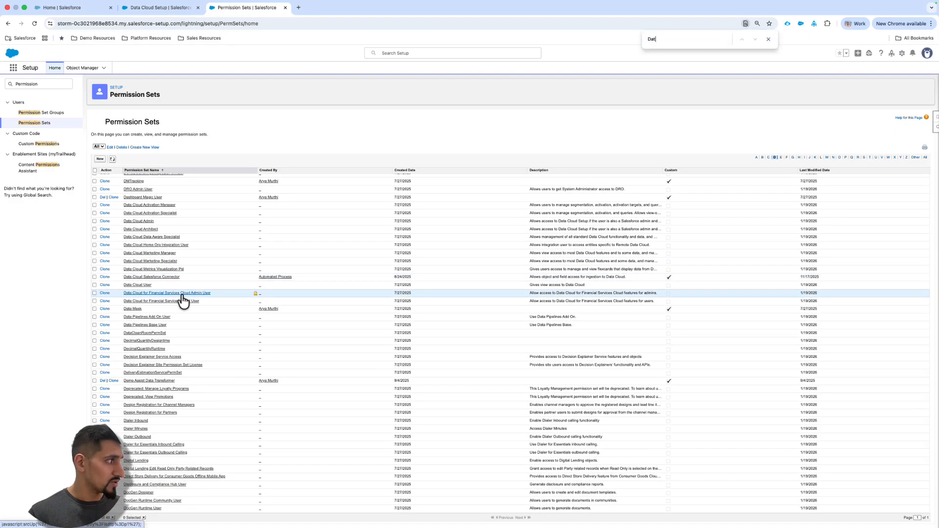
{"action": "type", "text": "a Cloud Admin"}
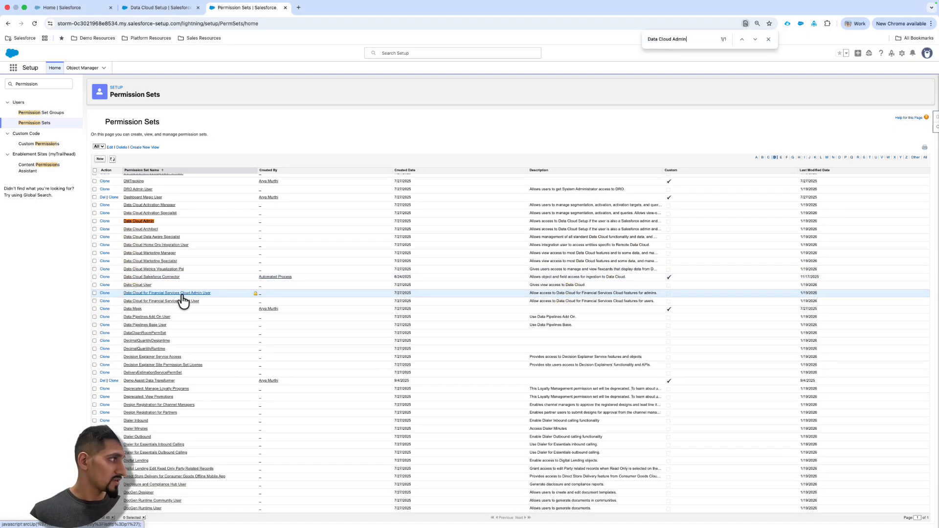
{"action": "left_click", "coordinate": [139, 221]}
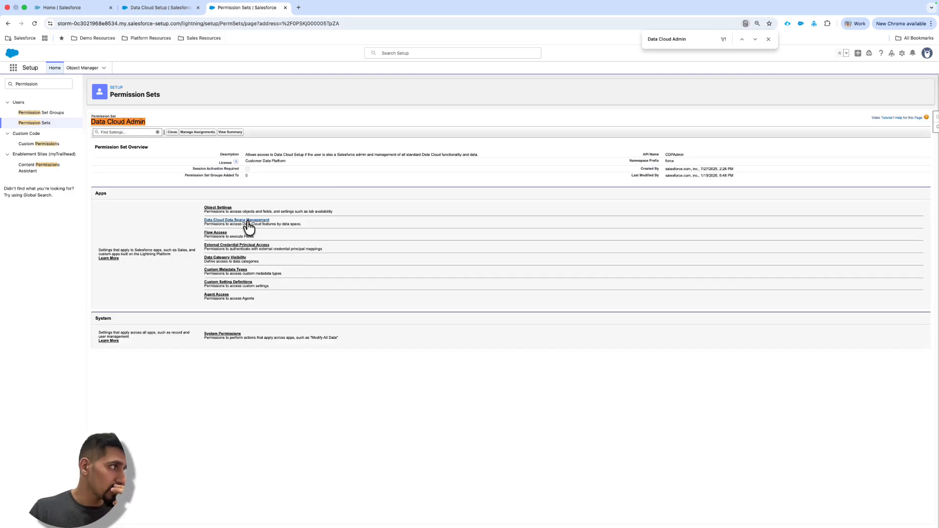
- Enable the default data space in Data Cloud Data Space Management for the Data Cloud Admin permission set and save it
{"action": "left_click", "coordinate": [247, 220]}
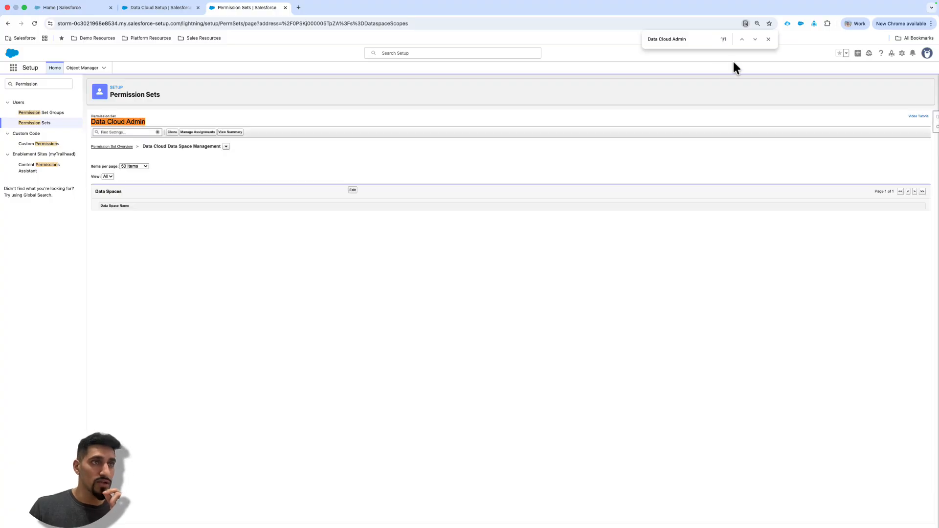
{"action": "left_click", "coordinate": [352, 190]}
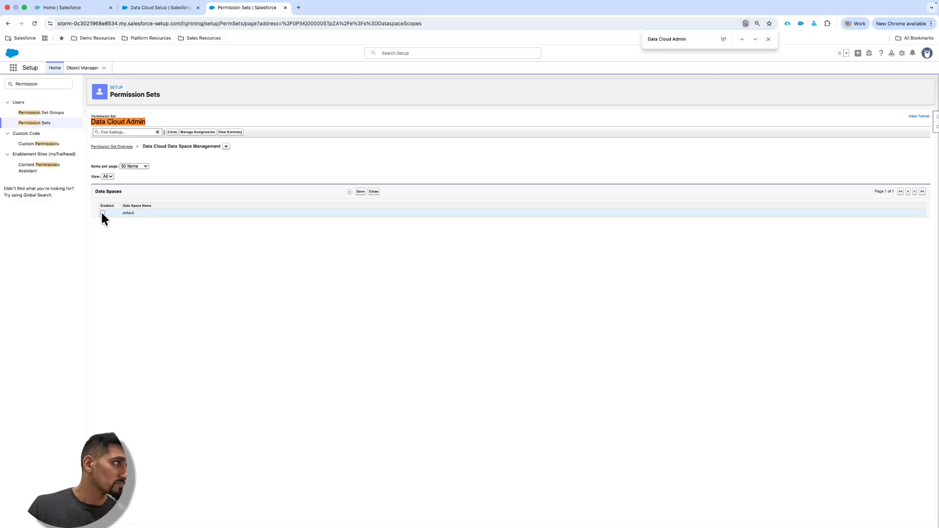
{"action": "key", "text": "super+equal"}
{"action": "key", "text": "super+equal"}
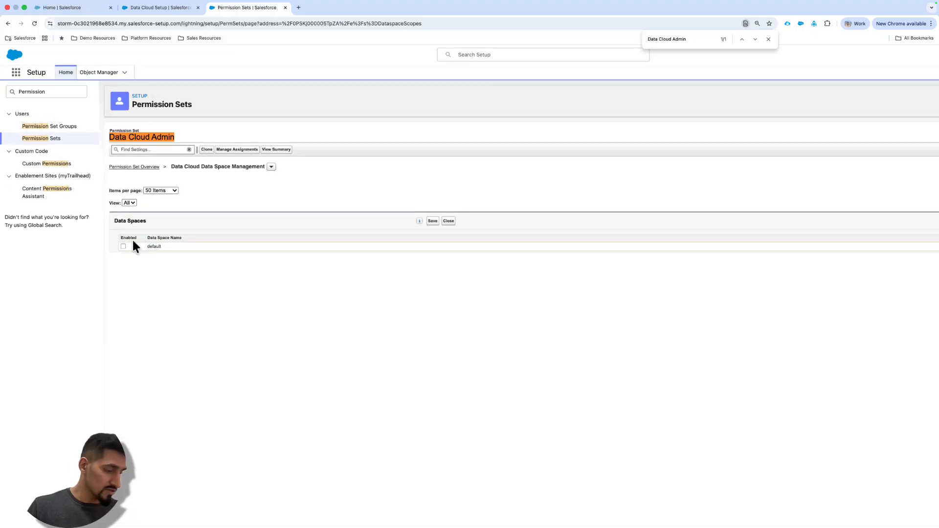
{"action": "key", "text": "super+equal"}
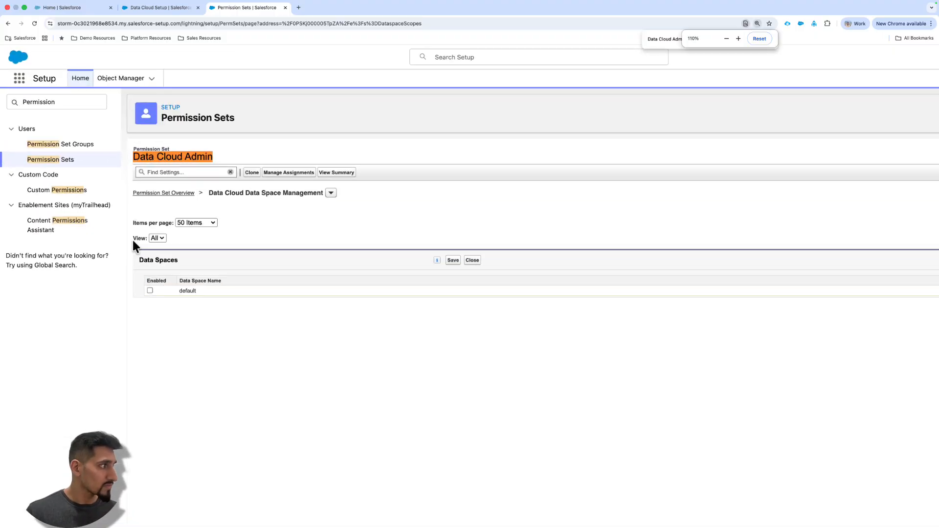
{"action": "left_click", "coordinate": [150, 291]}
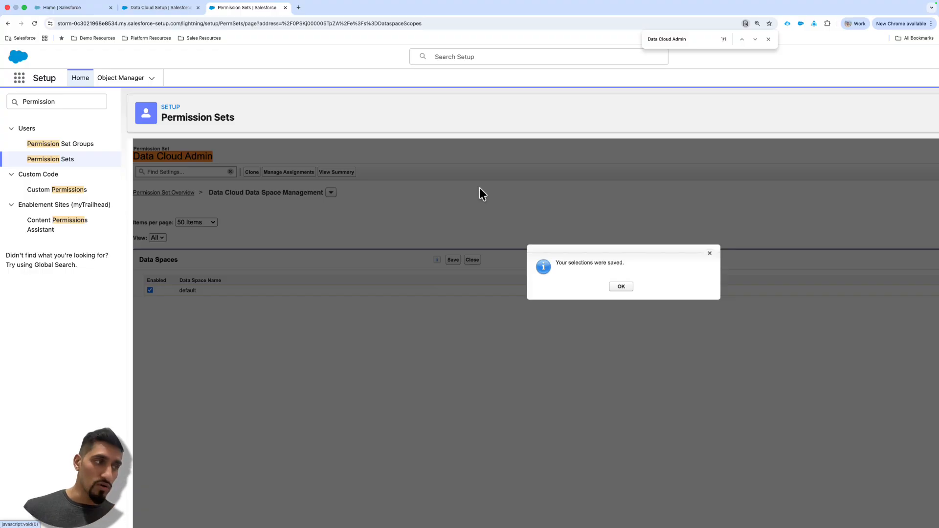
{"action": "left_click", "coordinate": [621, 287]}
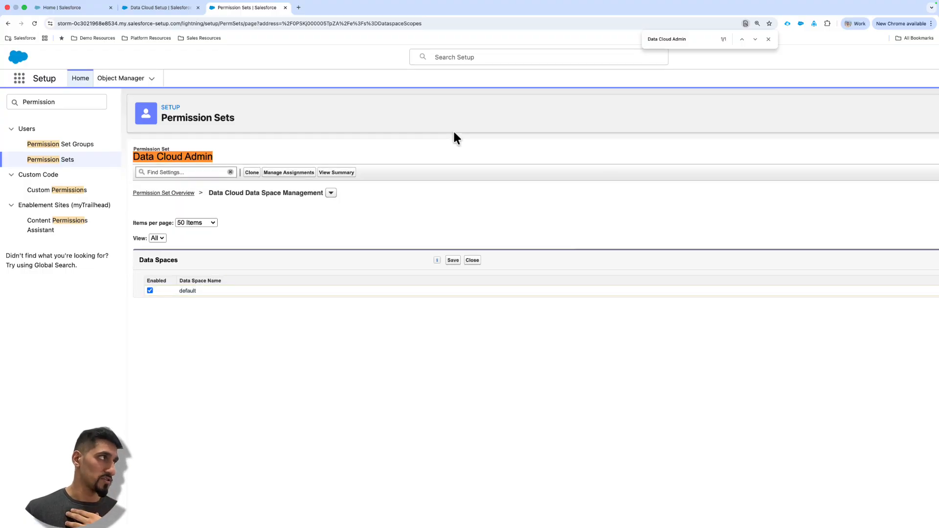
- Open the Data Streams list in the Data Cloud app and start a new data stream
{"action": "left_click", "coordinate": [20, 79]}
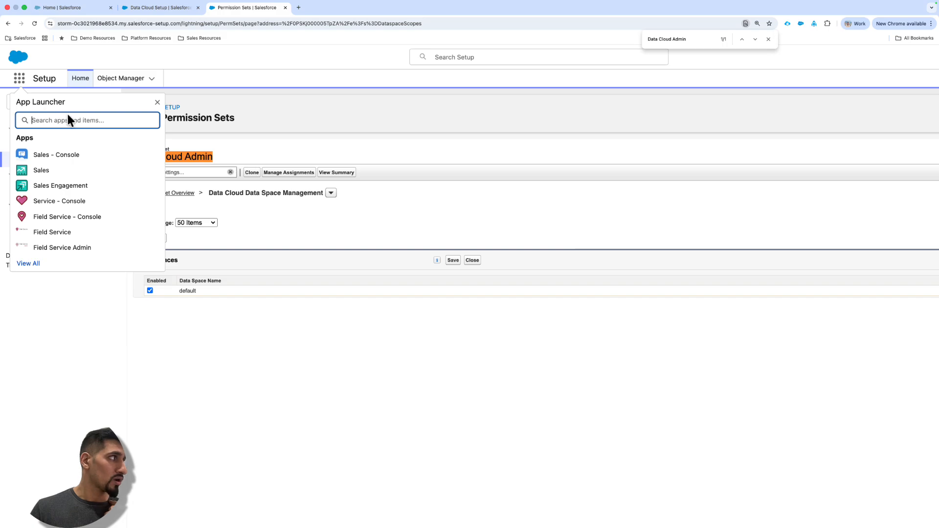
{"action": "type", "text": "Data Cl"}
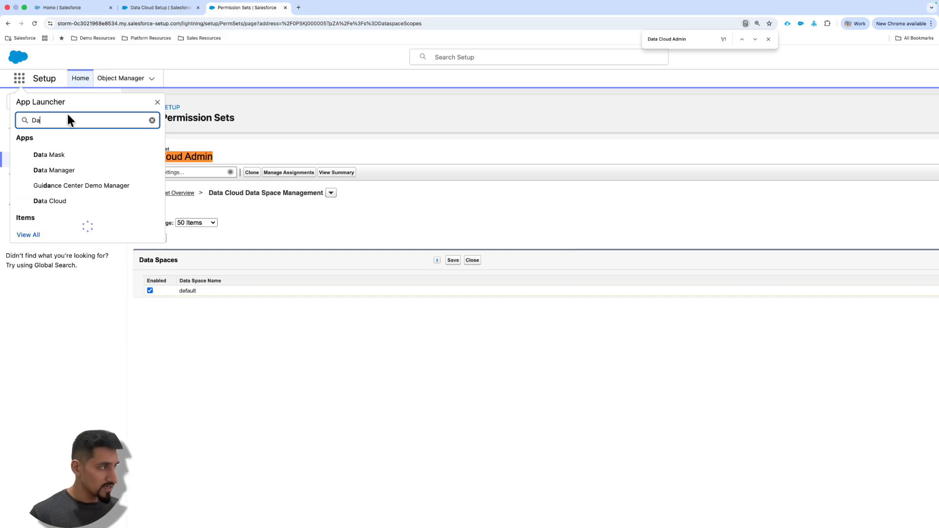
{"action": "left_click", "coordinate": [81, 8]}
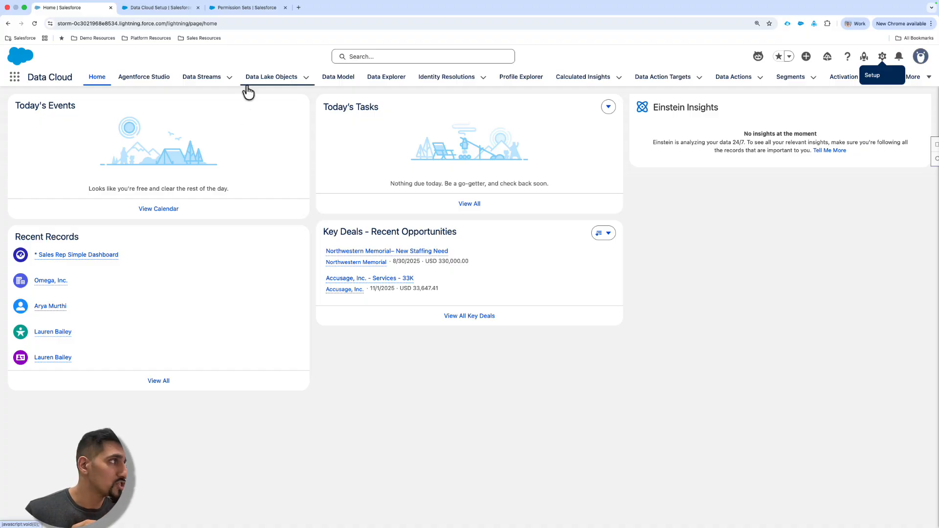
{"action": "left_click", "coordinate": [199, 77]}
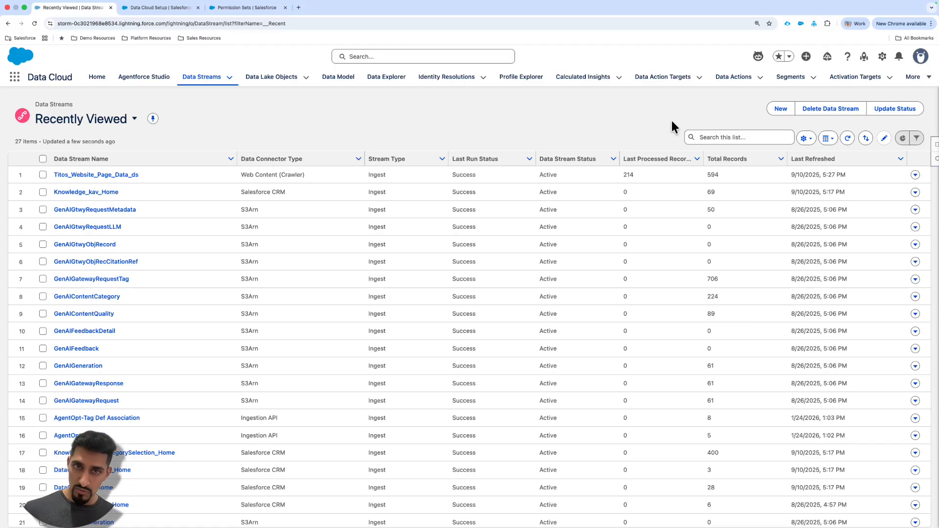
{"action": "left_click", "coordinate": [781, 108]}
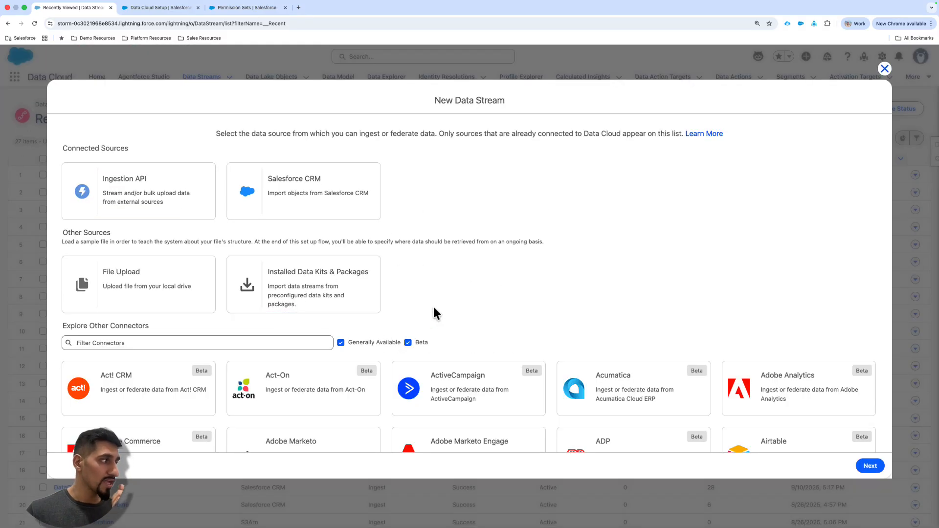
- Browse the available data stream connectors, filter them by "Sheets" and choose the beta Google Sheets connector
{"action": "scroll", "coordinate": [434, 310], "scroll_direction": "down", "scroll_amount": 2}
{"action": "scroll", "coordinate": [568, 223], "scroll_direction": "down", "scroll_amount": 9}
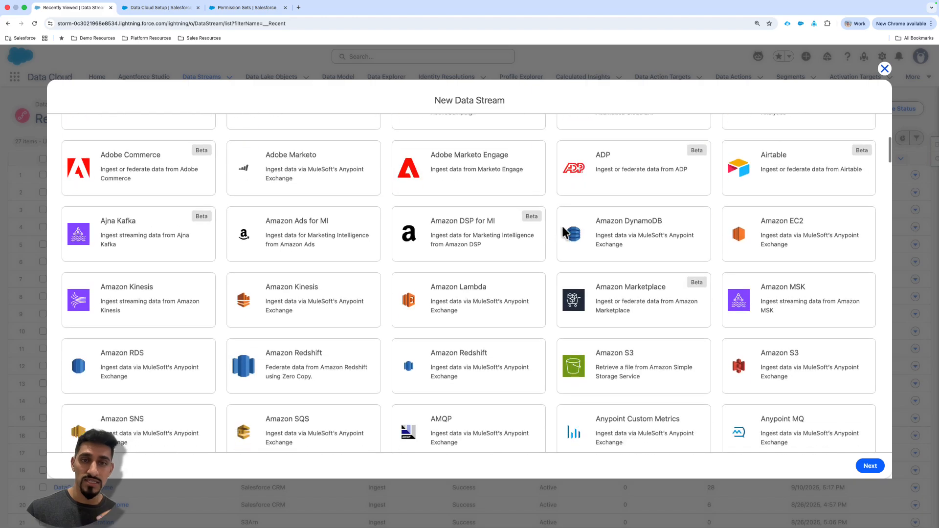
{"action": "scroll", "coordinate": [568, 230], "scroll_direction": "down", "scroll_amount": 5}
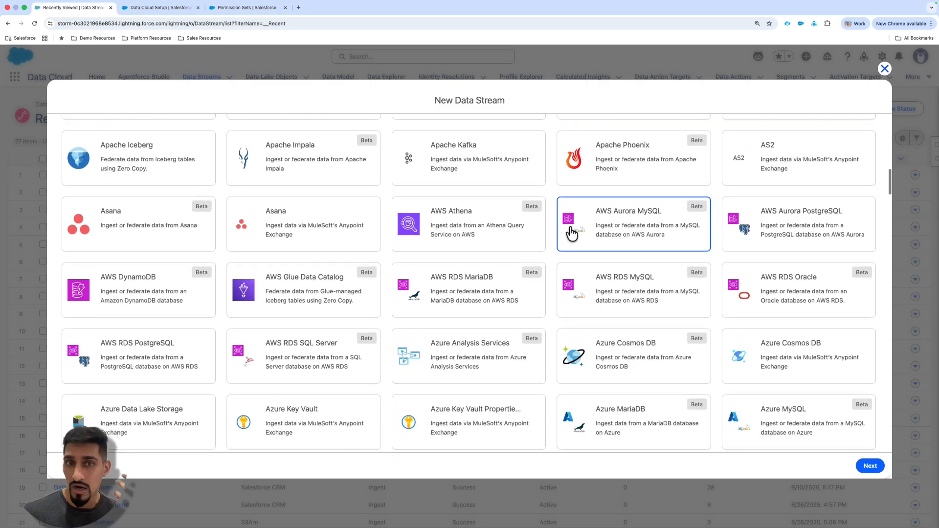
{"action": "scroll", "coordinate": [538, 225], "scroll_direction": "down", "scroll_amount": 2}
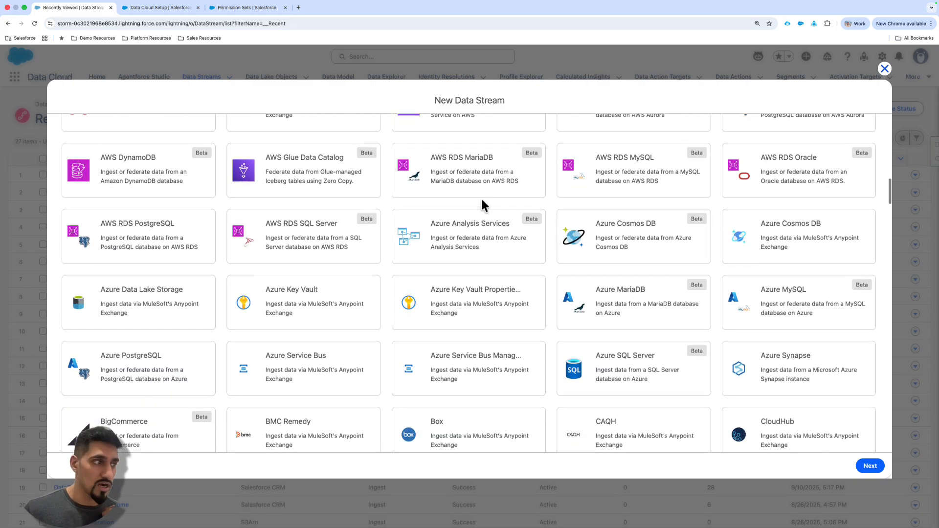
{"action": "scroll", "coordinate": [342, 229], "scroll_direction": "up", "scroll_amount": 15}
{"action": "scroll", "coordinate": [316, 234], "scroll_direction": "up", "scroll_amount": 5}
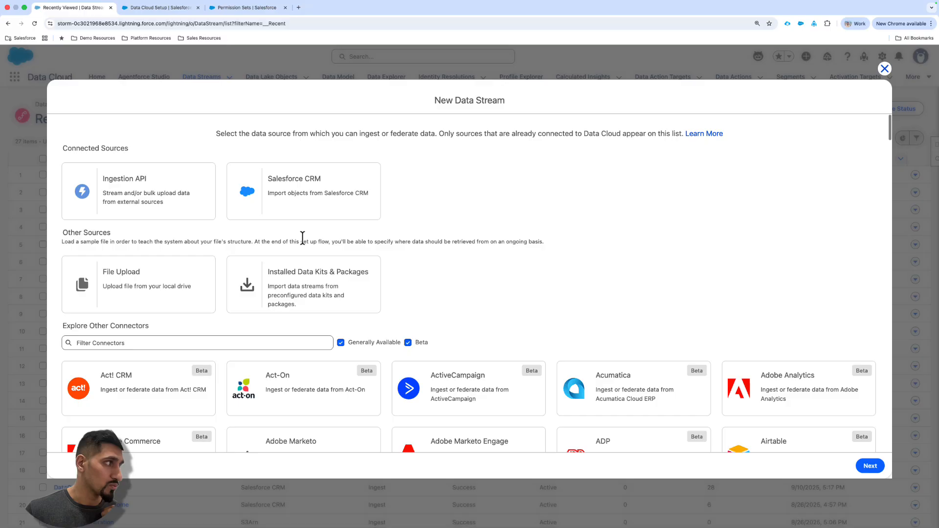
{"action": "left_click", "coordinate": [218, 343]}
{"action": "type", "text": "Sheets"}
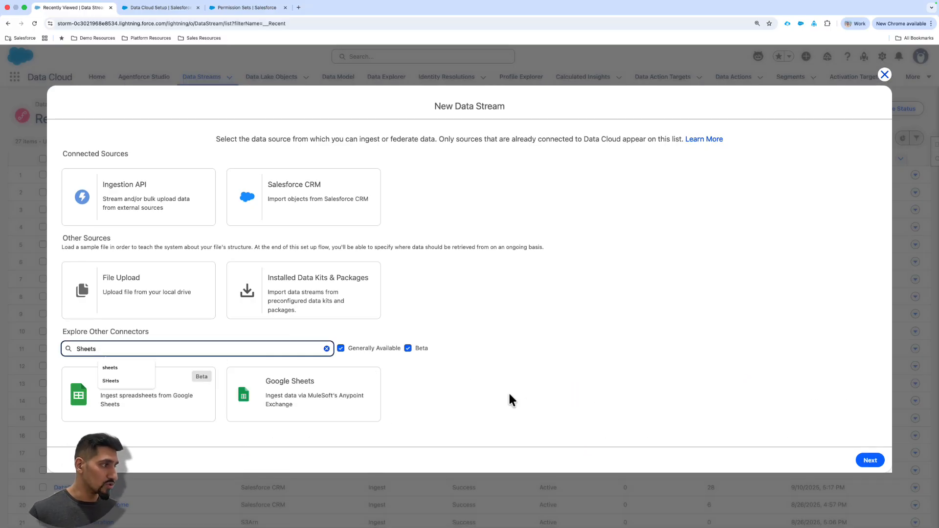
{"action": "left_click", "coordinate": [157, 399]}
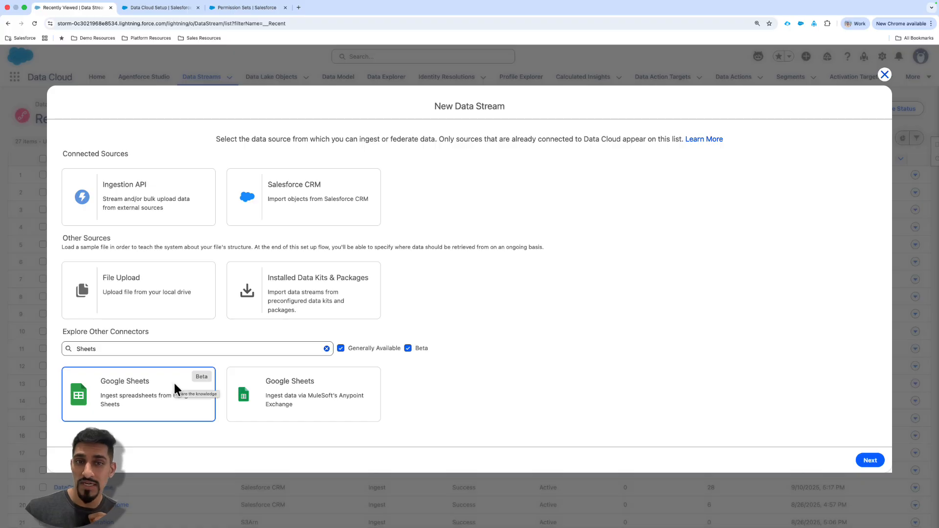
{"action": "left_click", "coordinate": [174, 384]}
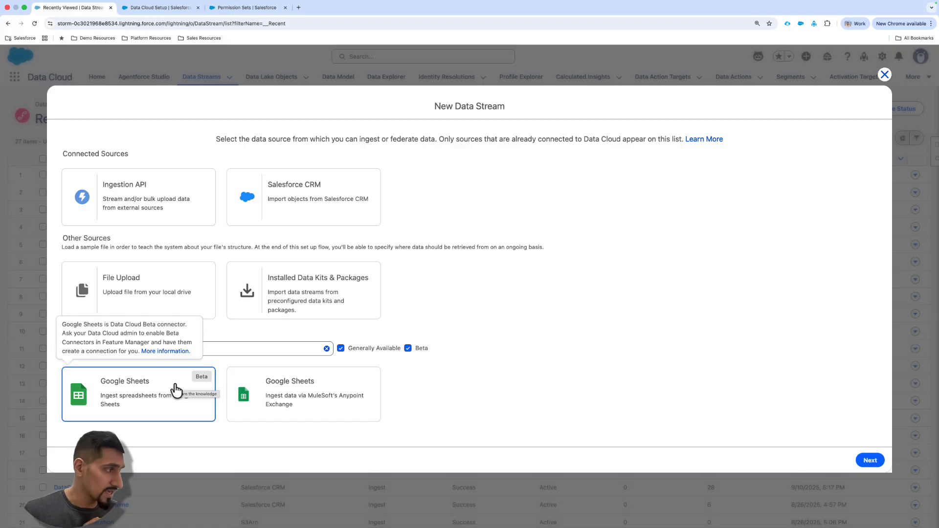
- Return to Data Cloud Setup, search for "feature" and open Feature Manager
{"action": "left_click", "coordinate": [180, 11]}
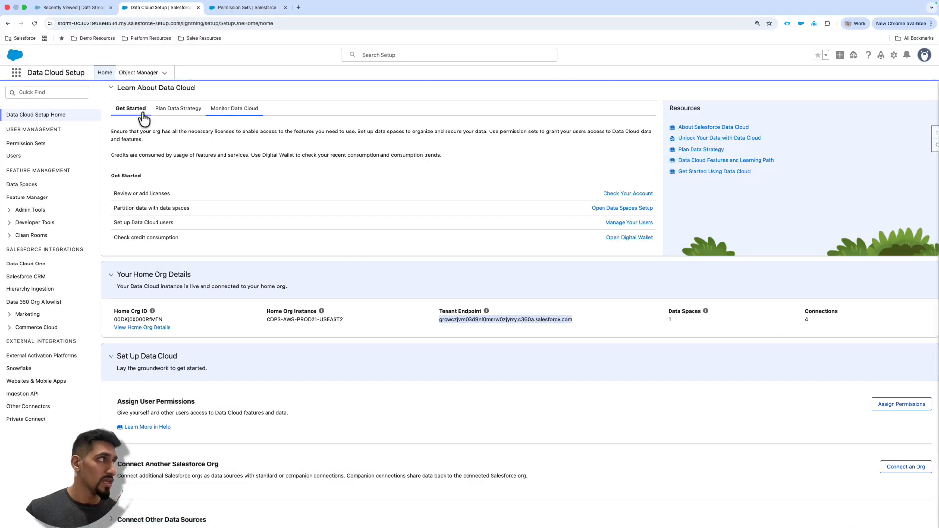
{"action": "left_click", "coordinate": [75, 92]}
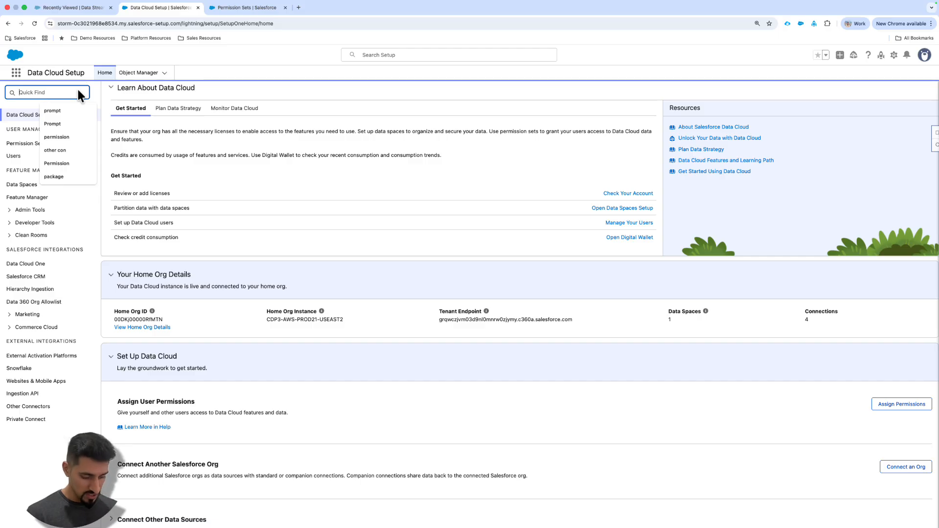
{"action": "type", "text": "feature"}
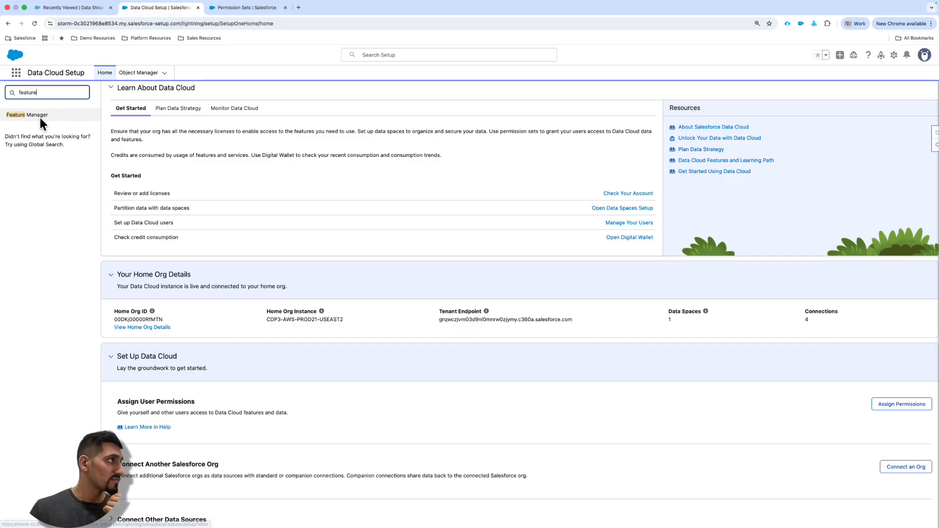
{"action": "left_click", "coordinate": [40, 118]}
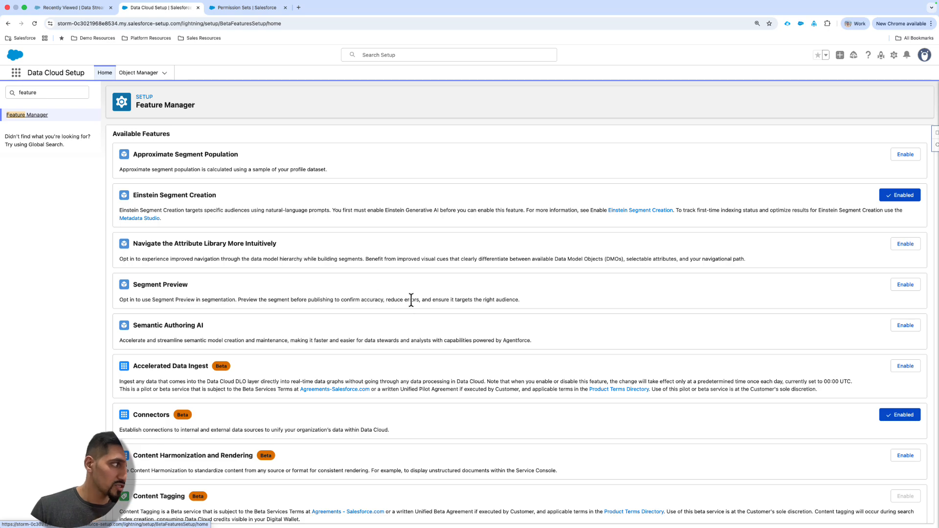
- Search the Feature Manager page for "beta" and check the status of the beta Connectors feature
{"action": "scroll", "coordinate": [394, 295], "scroll_direction": "down", "scroll_amount": 1}
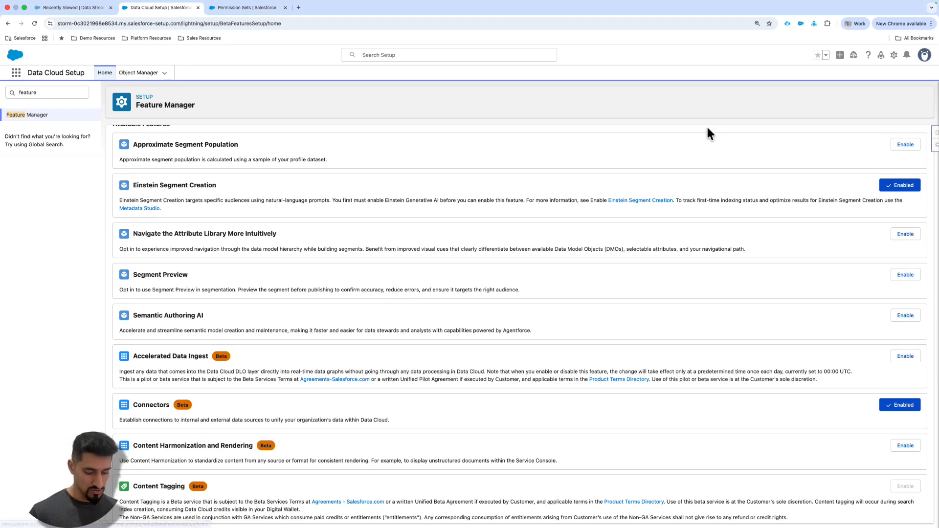
{"action": "key", "text": "super+f"}
{"action": "type", "text": "beat"}
{"action": "key", "text": "BackSpace"}
{"action": "key", "text": "BackSpace"}
{"action": "type", "text": "ta"}
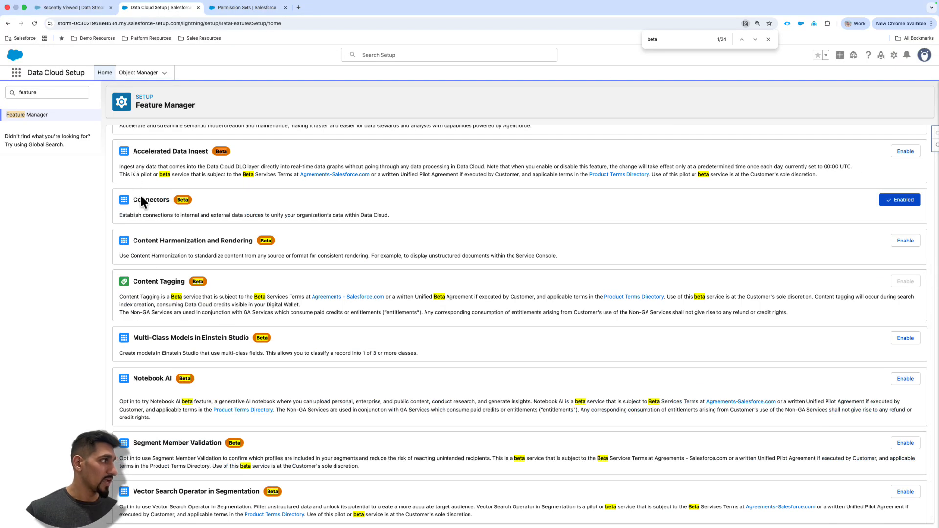
{"action": "scroll", "coordinate": [141, 199], "scroll_direction": "down", "scroll_amount": 1}
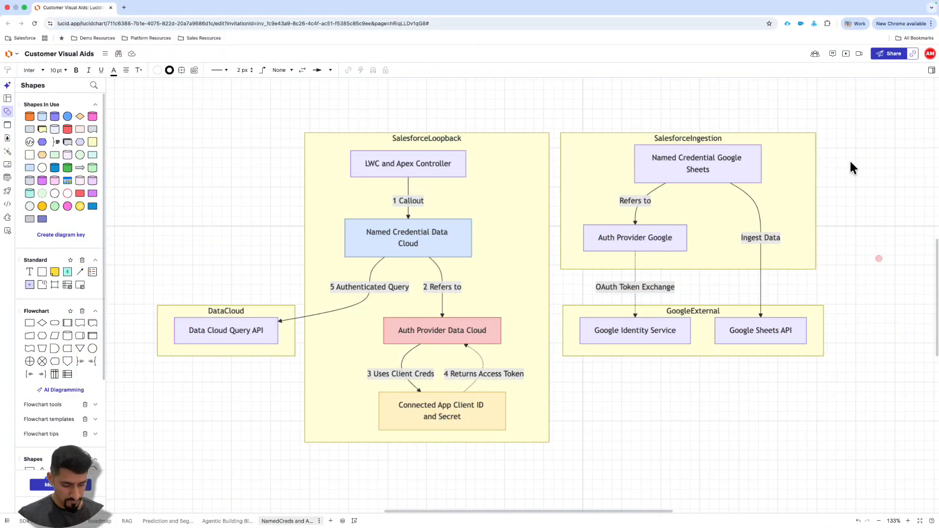
- Switch to the Lucidchart diagram and mark the SalesforceIngestion and GoogleExternal groups with a red freehand bracket
{"action": "mouse_move", "coordinate": [827, 118]}
{"action": "left_mouse_down"}
{"action": "mouse_move", "coordinate": [855, 215]}
{"action": "mouse_move", "coordinate": [814, 380]}
{"action": "left_mouse_up"}
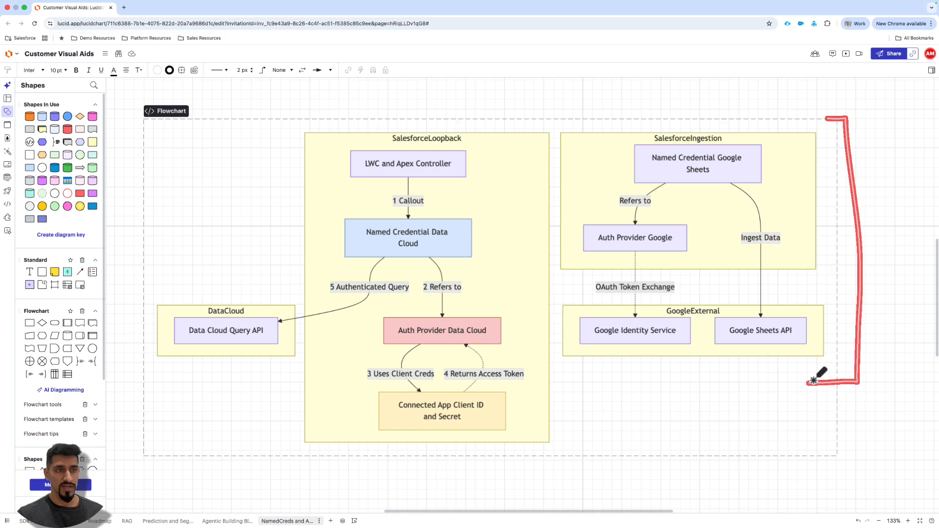
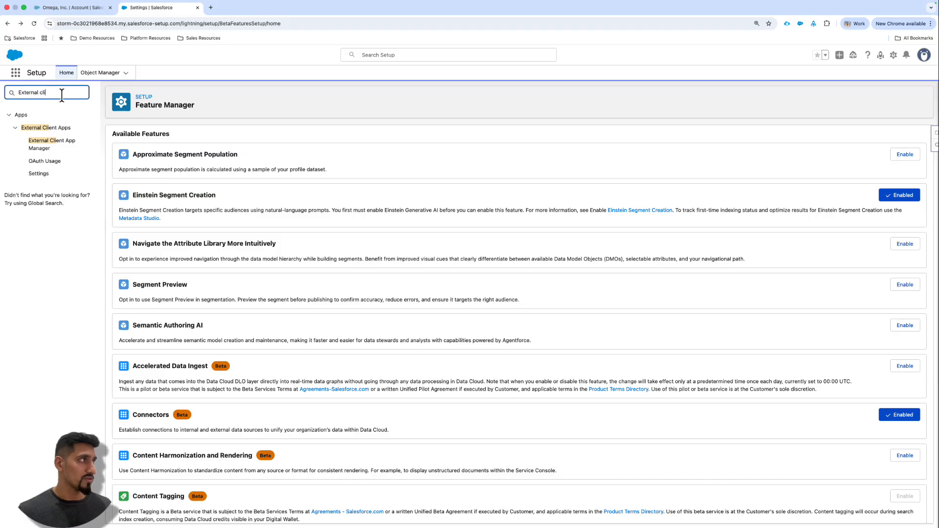
- Open the External Client Apps settings and start creating a new connected app
{"action": "triple_click", "coordinate": [61, 94]}
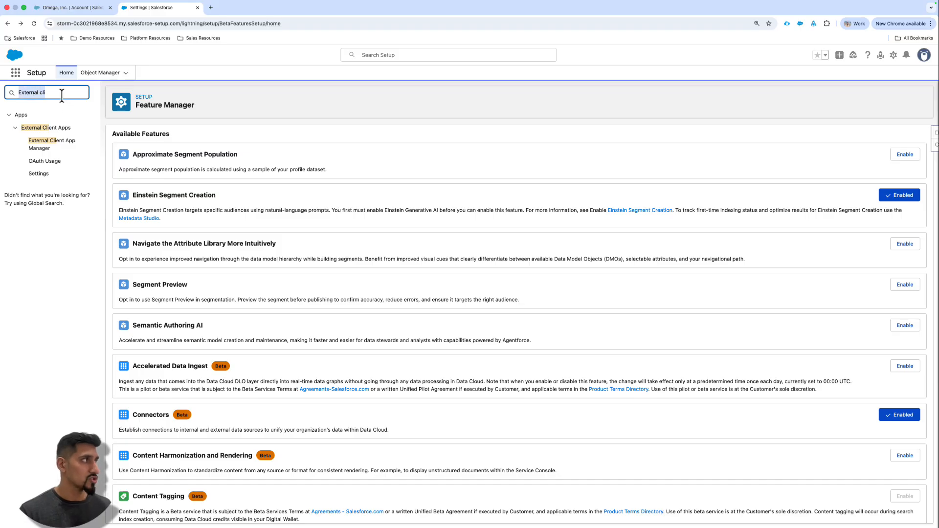
{"action": "left_click", "coordinate": [40, 176]}
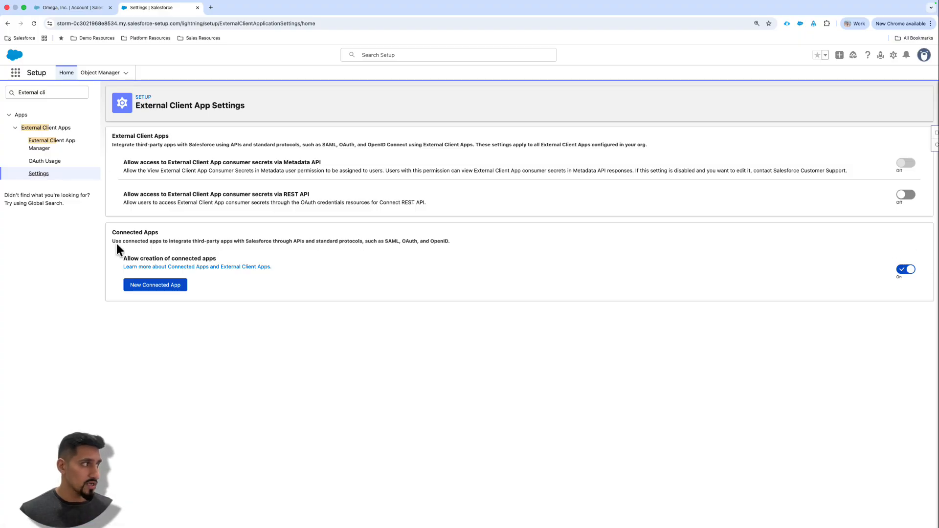
{"action": "left_click", "coordinate": [164, 289]}
- Switch to the Lucidchart diagram, underline the Connected App Client ID and Secret box in red, and return to Salesforce Setup
{"action": "key", "text": "ctrl+Right"}
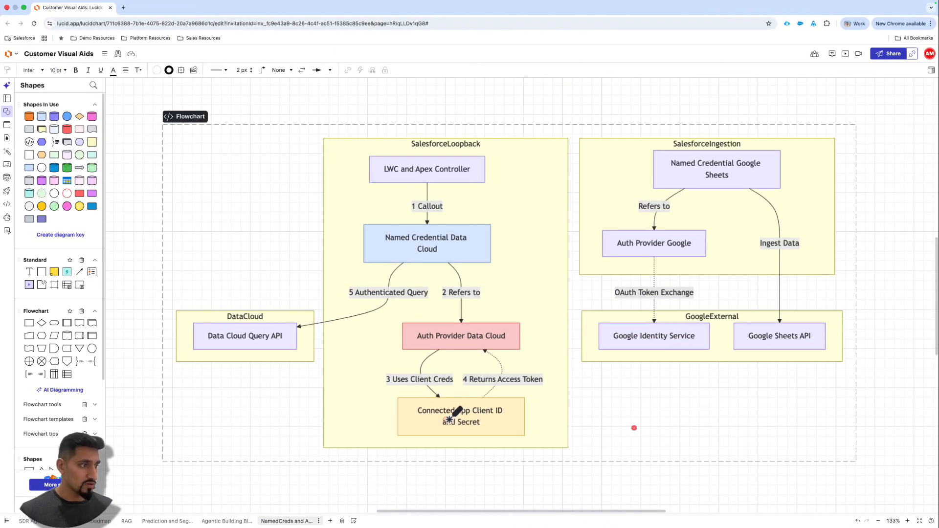
{"action": "left_click_drag", "start_coordinate": [421, 439], "coordinate": [517, 436]}
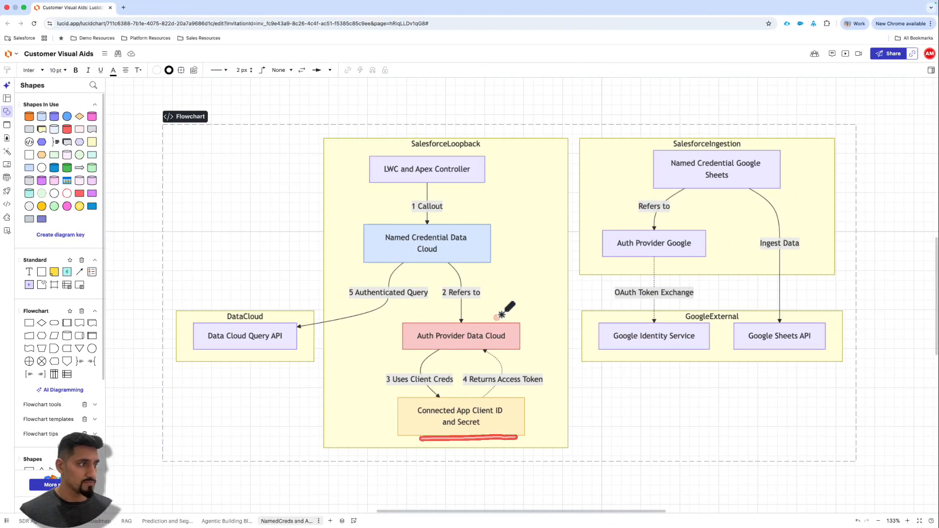
{"action": "key", "text": "ctrl+Left"}
- Name the new connected app DataCloudAPI, with the same API name
{"action": "left_click", "coordinate": [310, 192]}
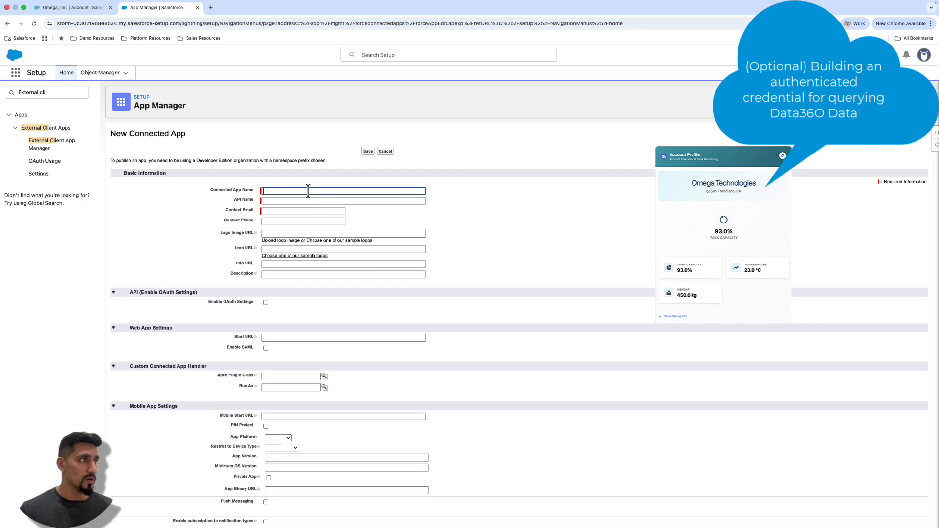
{"action": "left_click", "coordinate": [326, 207]}
{"action": "scroll", "coordinate": [288, 190], "scroll_direction": "up", "scroll_amount": 4}
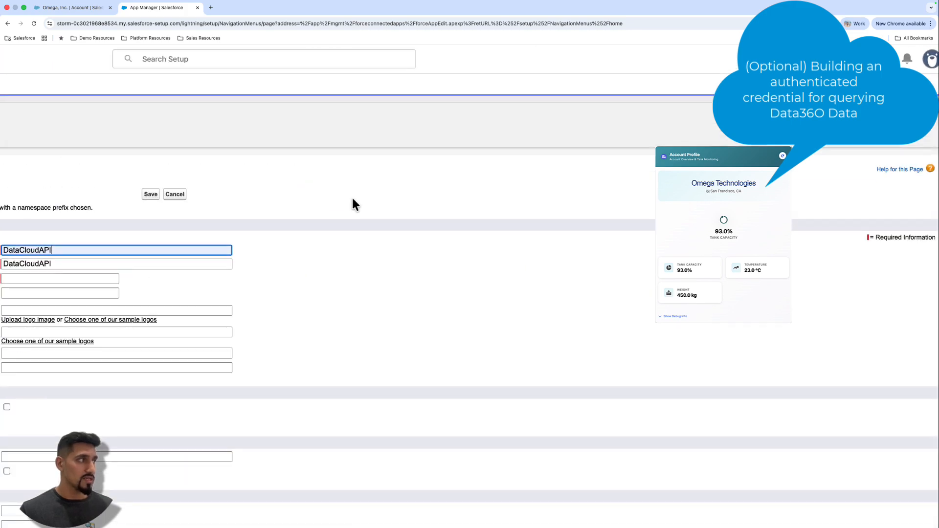
{"action": "scroll", "coordinate": [353, 203], "scroll_direction": "left", "scroll_amount": 7}
{"action": "key", "text": "super+plus"}
{"action": "key", "text": "super+plus"}
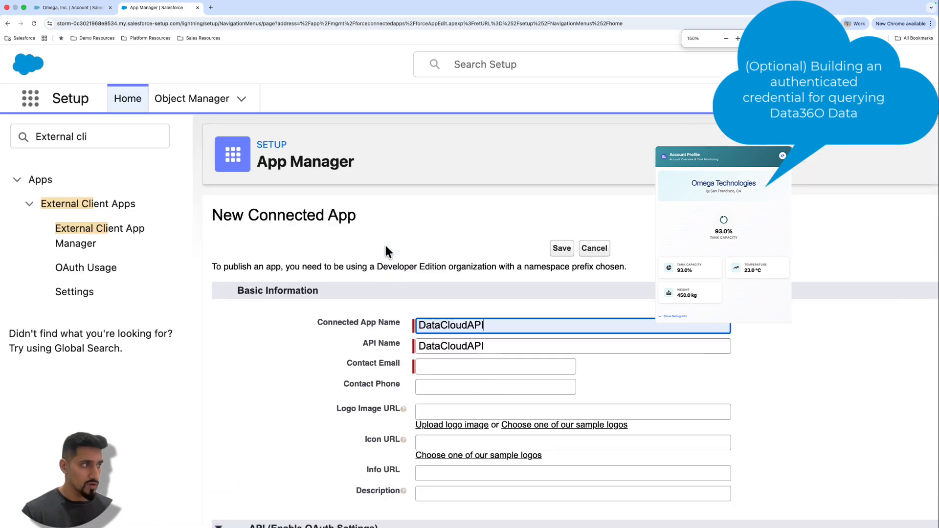
{"action": "scroll", "coordinate": [459, 288], "scroll_direction": "down", "scroll_amount": 3}
{"action": "scroll", "coordinate": [465, 241], "scroll_direction": "up", "scroll_amount": 1}
{"action": "scroll", "coordinate": [465, 238], "scroll_direction": "up", "scroll_amount": 1}
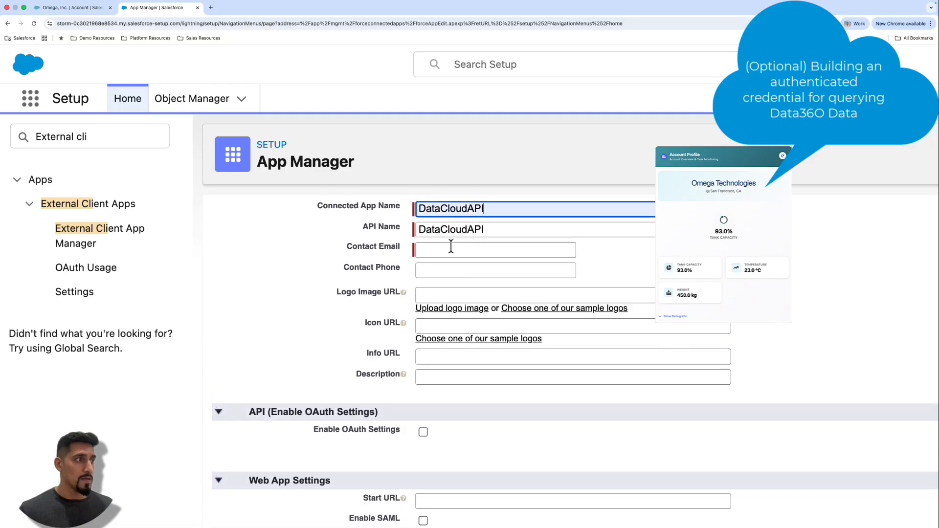
- Fill in the connected app's contact email and enable its OAuth settings
{"action": "left_click", "coordinate": [457, 249]}
{"action": "left_click", "coordinate": [487, 267]}
{"action": "scroll", "coordinate": [420, 288], "scroll_direction": "down", "scroll_amount": 5}
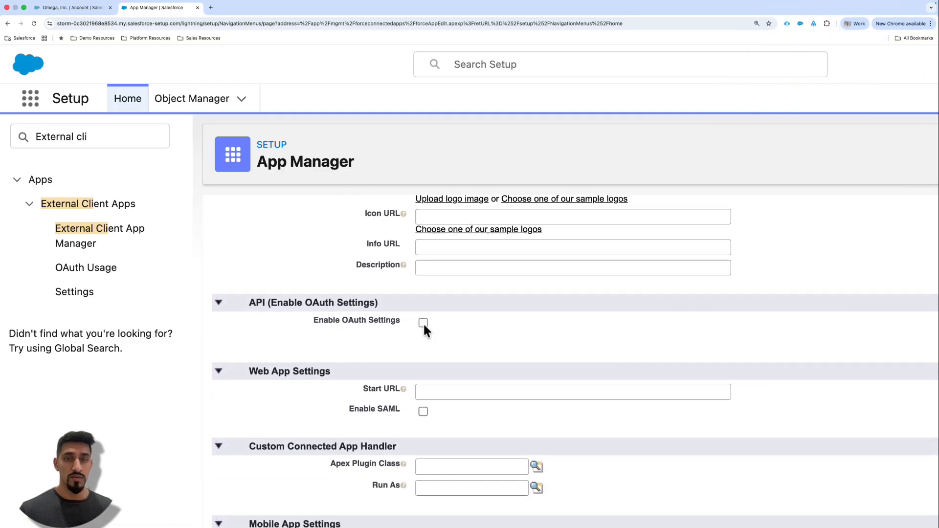
{"action": "left_click", "coordinate": [423, 323]}
{"action": "scroll", "coordinate": [425, 313], "scroll_direction": "down", "scroll_amount": 4}
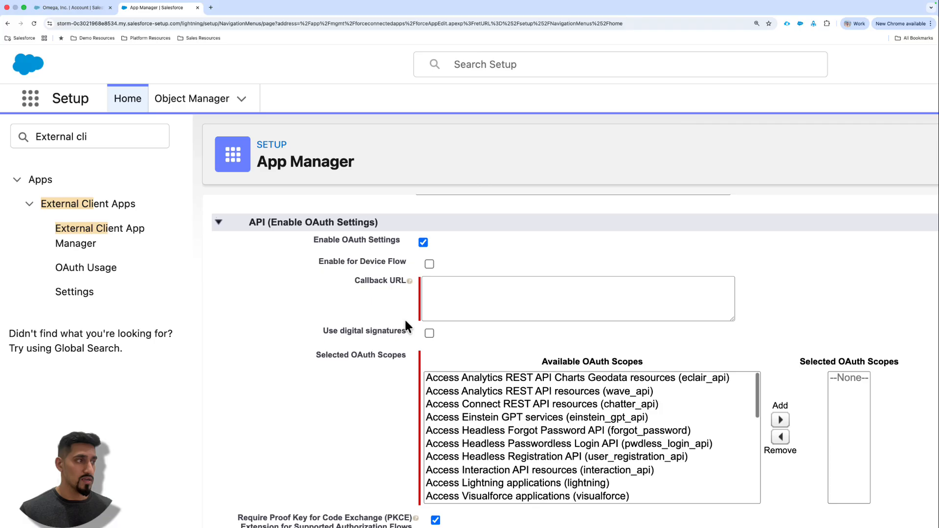
{"action": "left_click", "coordinate": [504, 287]}
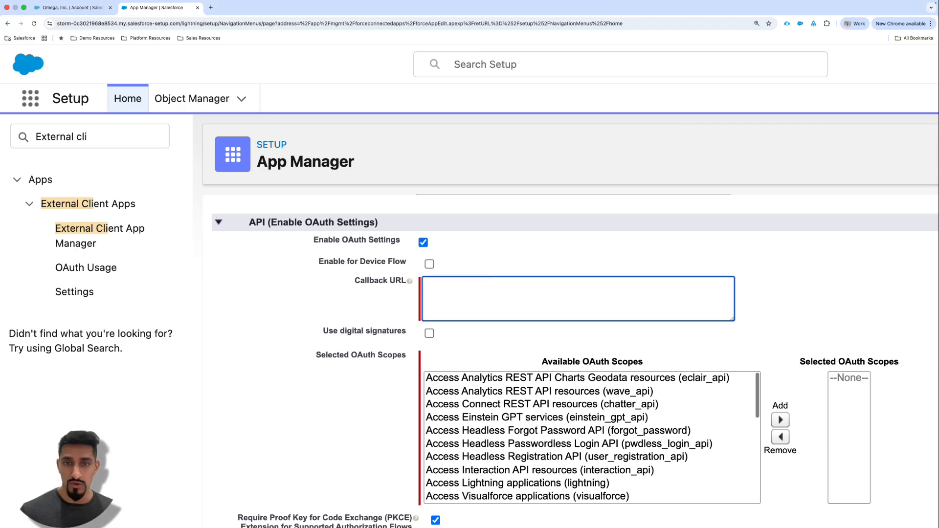
{"action": "key", "text": "super+Tab"}
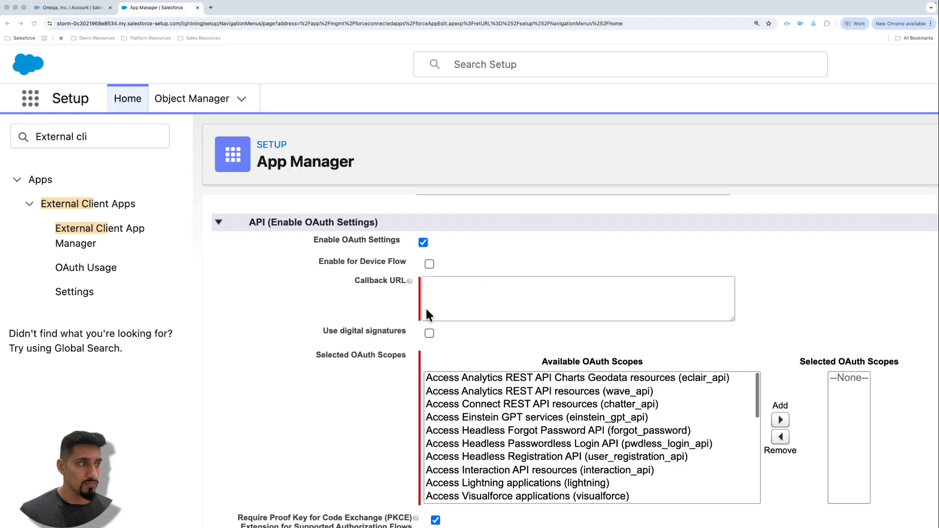
{"action": "left_click", "coordinate": [464, 294]}
{"action": "type", "text": "https://storm-0c3021968e8534.my.salesforce.com/services/oAuth2/callback"}
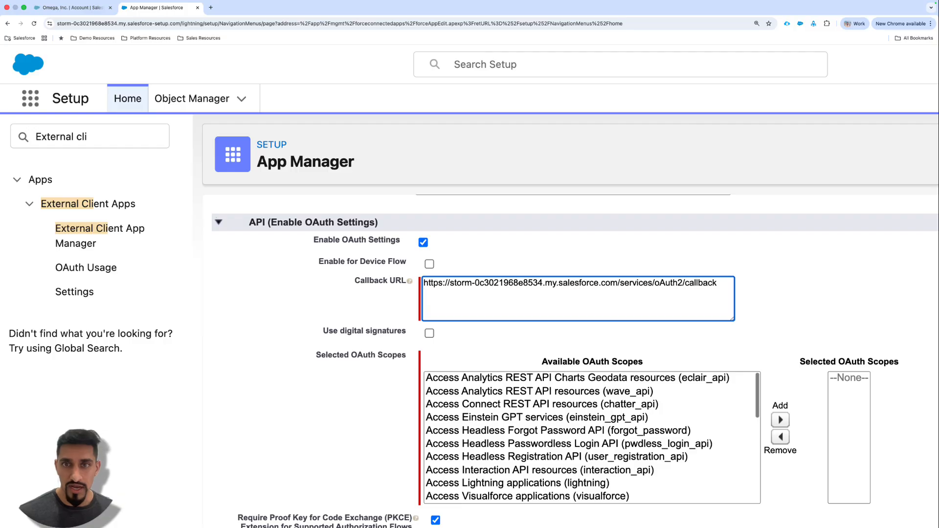
{"action": "key", "text": "super+Tab"}
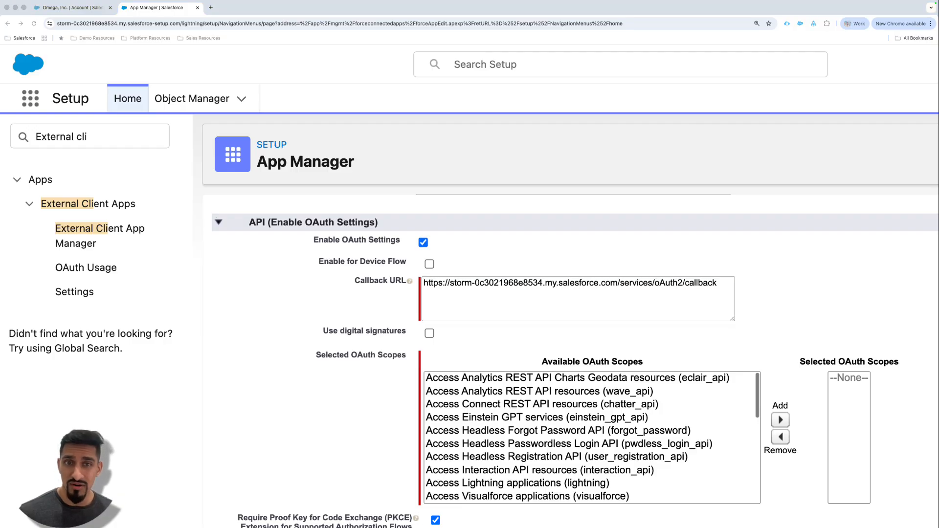
{"action": "left_click", "coordinate": [536, 292]}
{"action": "key", "text": "Return"}
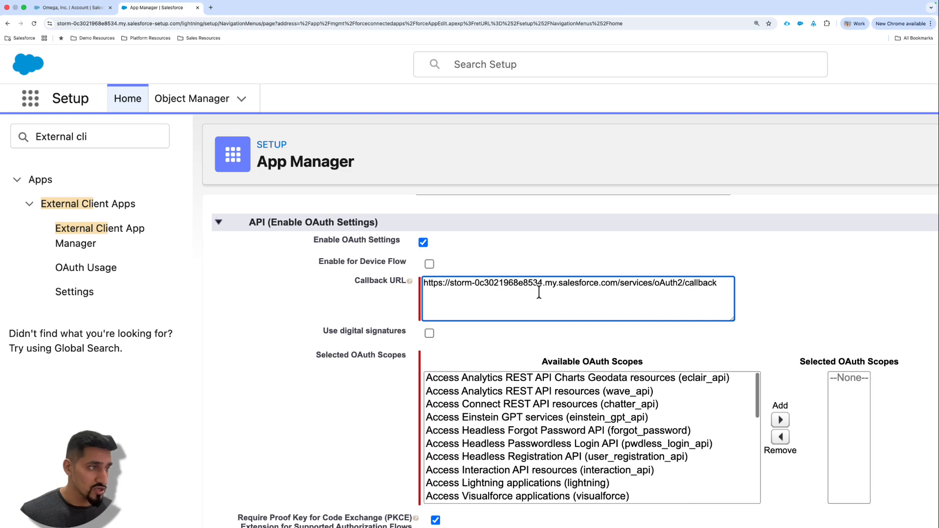
{"action": "type", "text": "https://storm-0c3021968e8534.my.salesforce.com/services/authcallback/DataCloudAuthProvider"}
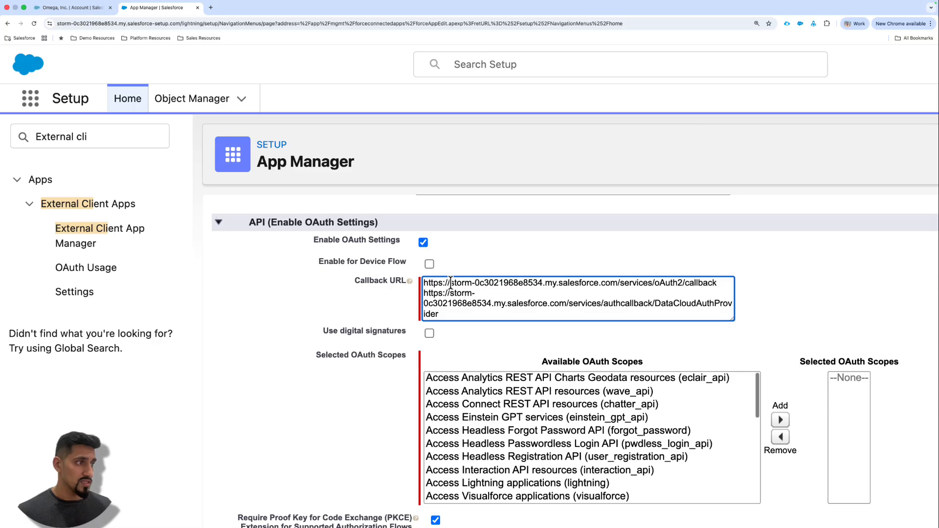
- Compare the org domain in both callback URLs with the browser address, and review their service paths and the DataCloudAuthProvider suffix
{"action": "left_click_drag", "start_coordinate": [450, 284], "coordinate": [541, 283]}
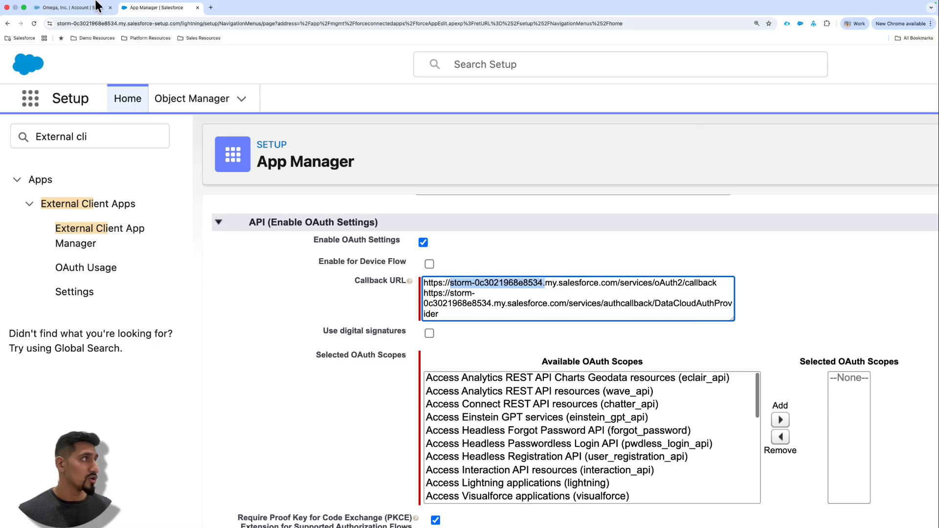
{"action": "mouse_move", "coordinate": [98, 4]}
{"action": "double_click", "coordinate": [83, 34]}
{"action": "left_click", "coordinate": [74, 34]}
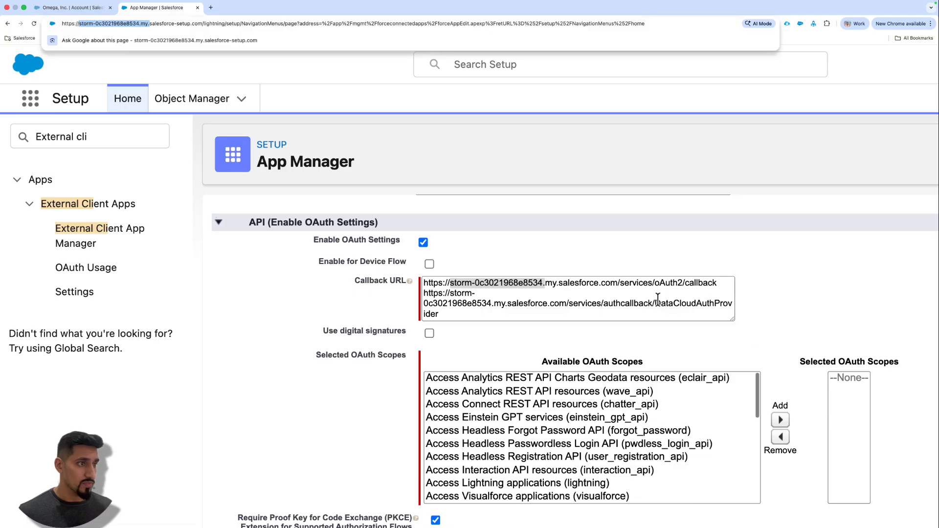
{"action": "left_click", "coordinate": [620, 284]}
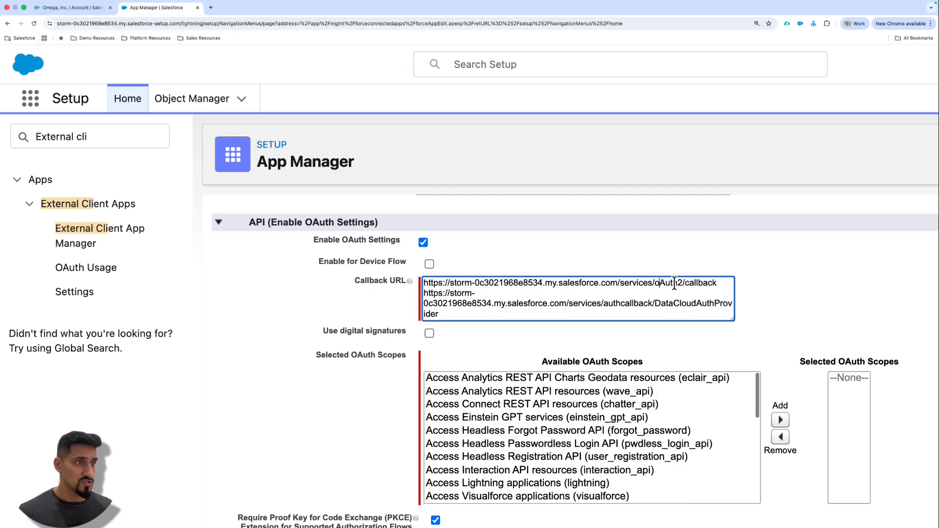
{"action": "left_click_drag", "start_coordinate": [684, 283], "coordinate": [714, 289]}
{"action": "left_click", "coordinate": [560, 303]}
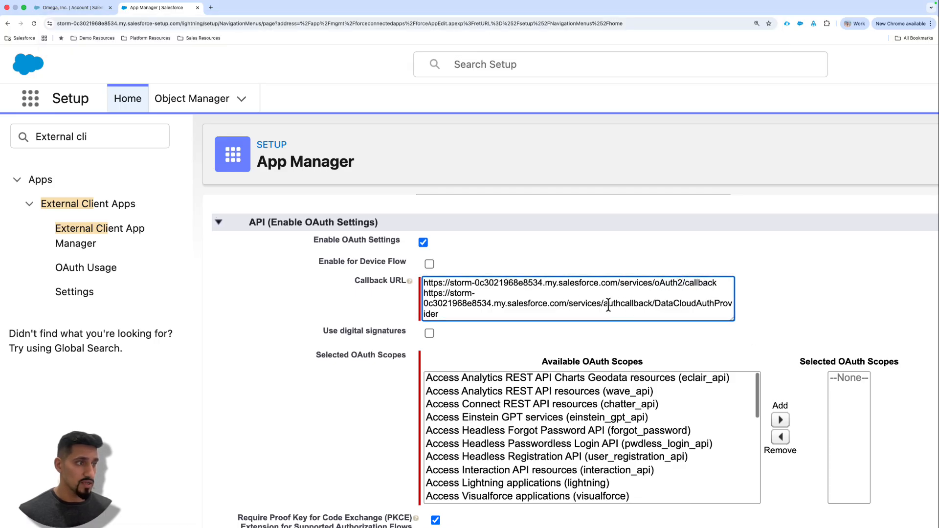
{"action": "left_click_drag", "start_coordinate": [569, 303], "coordinate": [439, 314]}
{"action": "left_click", "coordinate": [655, 303]}
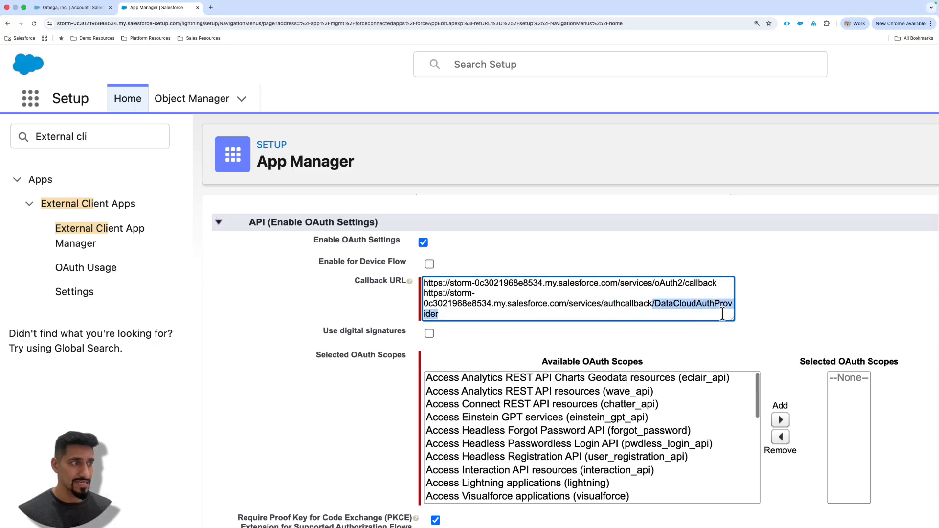
{"action": "scroll", "coordinate": [558, 305], "scroll_direction": "right", "scroll_amount": 1}
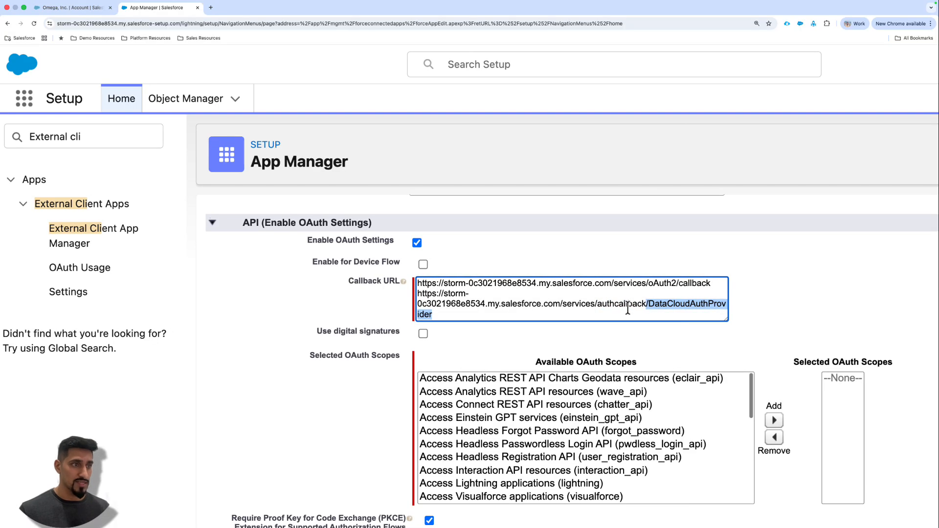
{"action": "left_click", "coordinate": [658, 302]}
{"action": "left_click_drag", "start_coordinate": [649, 304], "coordinate": [664, 317]}
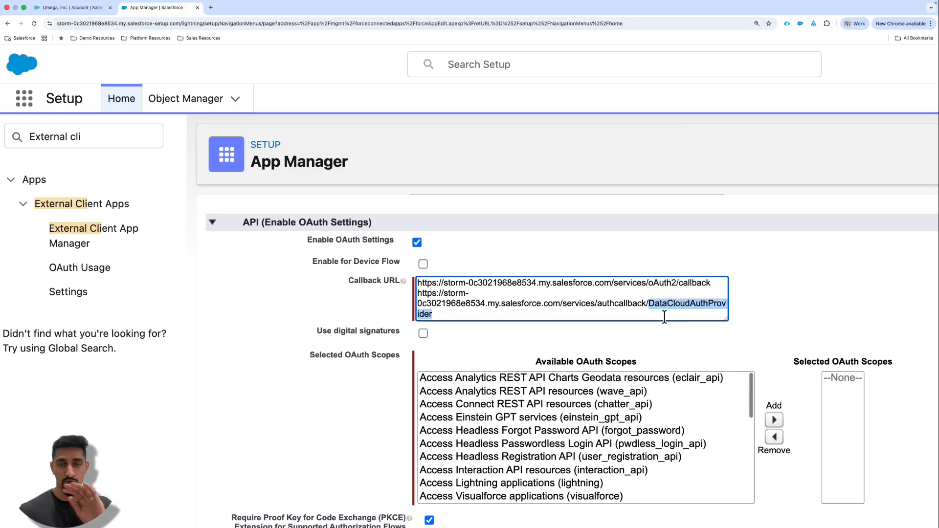
{"action": "left_click", "coordinate": [766, 276]}
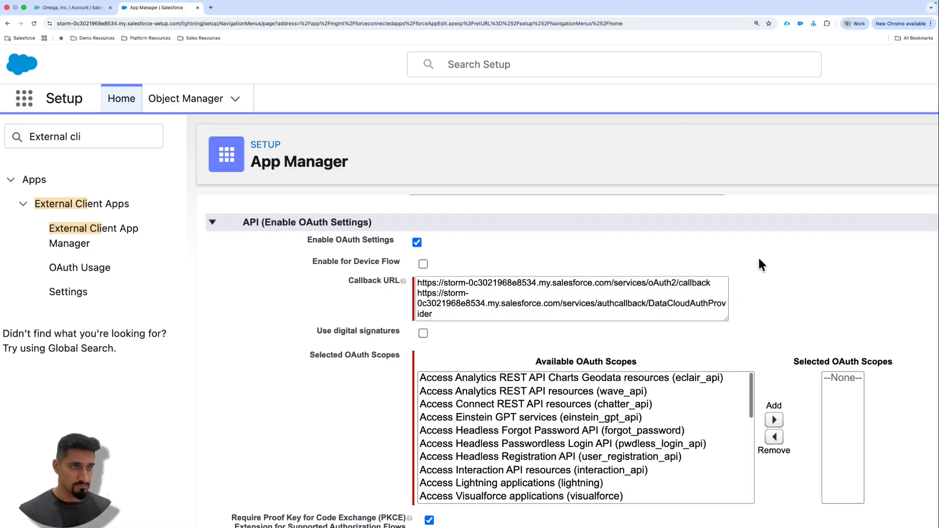
- Add the OAuth scope "Access all Data Cloud API resources (cdp_api)" to the connected app
{"action": "scroll", "coordinate": [785, 256], "scroll_direction": "down", "scroll_amount": 2}
{"action": "scroll", "coordinate": [777, 255], "scroll_direction": "down", "scroll_amount": 1}
{"action": "scroll", "coordinate": [553, 268], "scroll_direction": "down", "scroll_amount": 1}
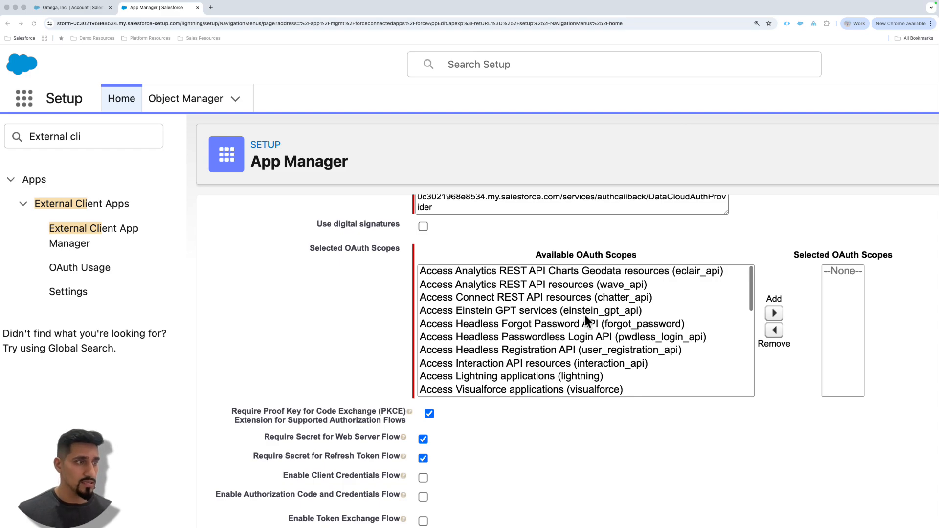
{"action": "scroll", "coordinate": [586, 317], "scroll_direction": "down", "scroll_amount": 3}
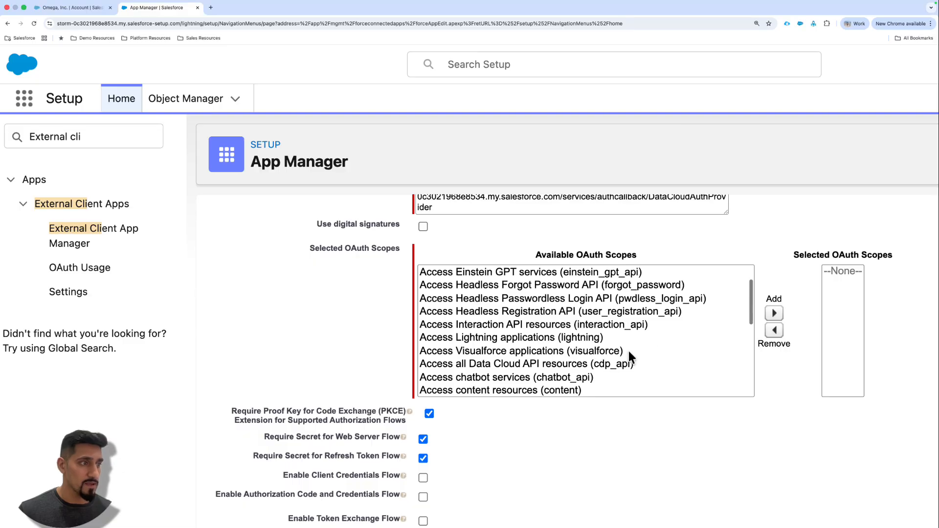
{"action": "left_click", "coordinate": [625, 364]}
{"action": "scroll", "coordinate": [630, 348], "scroll_direction": "down", "scroll_amount": 3}
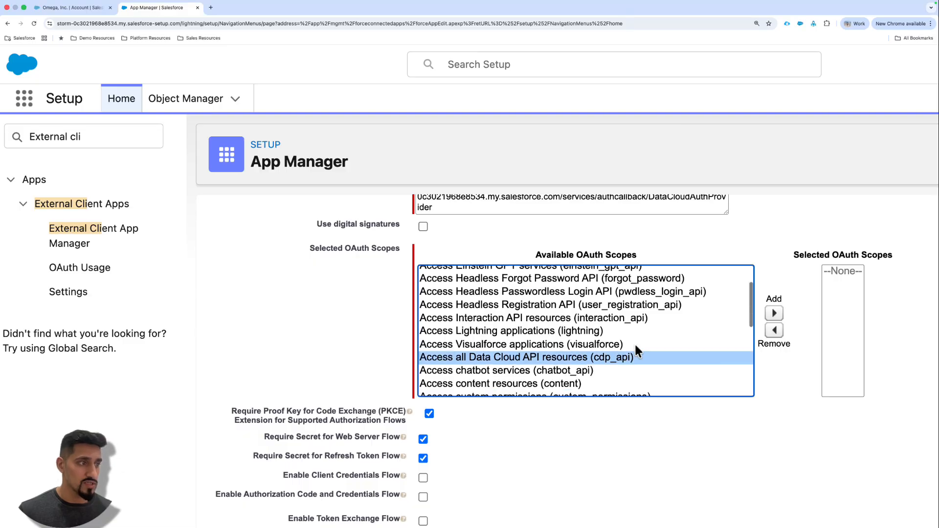
{"action": "left_click", "coordinate": [774, 313]}
{"action": "scroll", "coordinate": [807, 293], "scroll_direction": "right", "scroll_amount": 5}
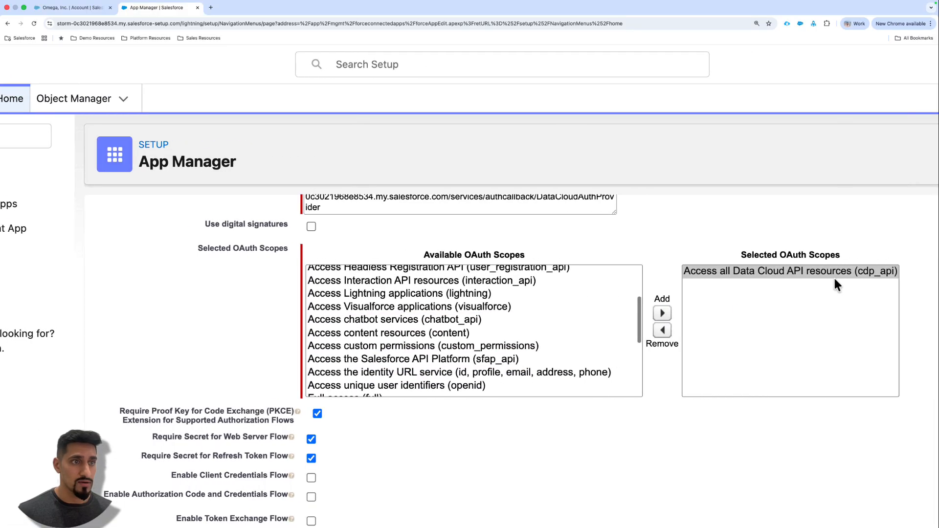
{"action": "left_click", "coordinate": [792, 269]}
{"action": "left_click_drag", "start_coordinate": [789, 258], "coordinate": [849, 256]}
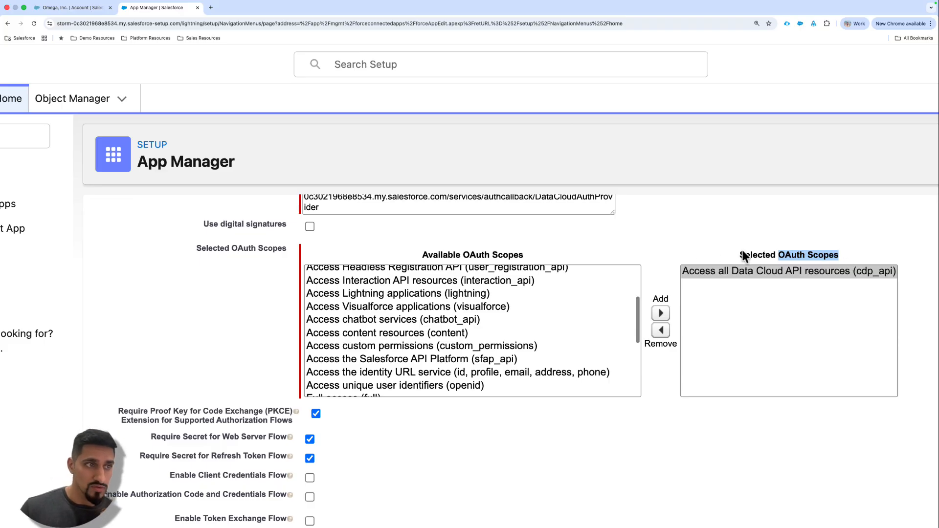
{"action": "left_click", "coordinate": [742, 253]}
{"action": "left_click_drag", "start_coordinate": [741, 254], "coordinate": [834, 255]}
{"action": "left_click", "coordinate": [843, 255]}
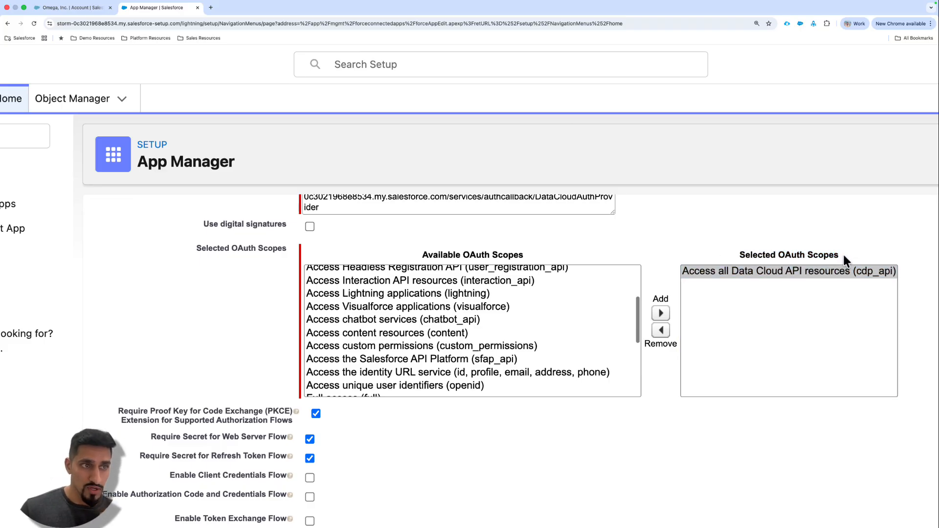
{"action": "left_click", "coordinate": [780, 256]}
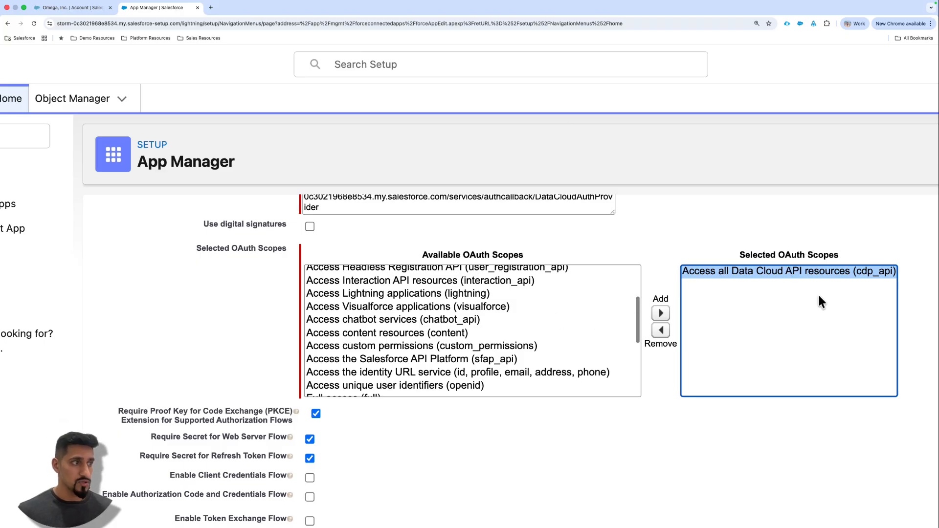
- Add the OAuth scope "Manage Data Cloud profile data (cdp_profile_api)" to the connected app
{"action": "left_click", "coordinate": [491, 311]}
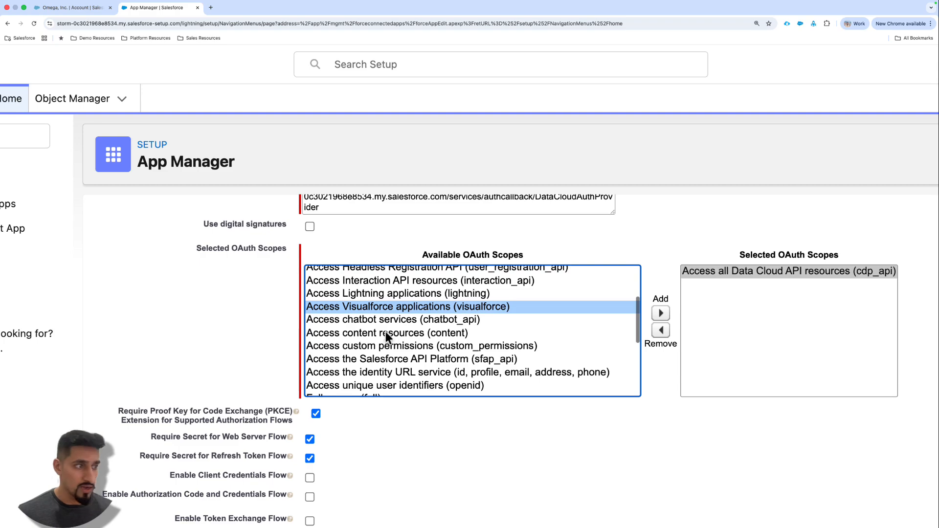
{"action": "scroll", "coordinate": [403, 337], "scroll_direction": "down", "scroll_amount": 3}
{"action": "scroll", "coordinate": [450, 324], "scroll_direction": "down", "scroll_amount": 2}
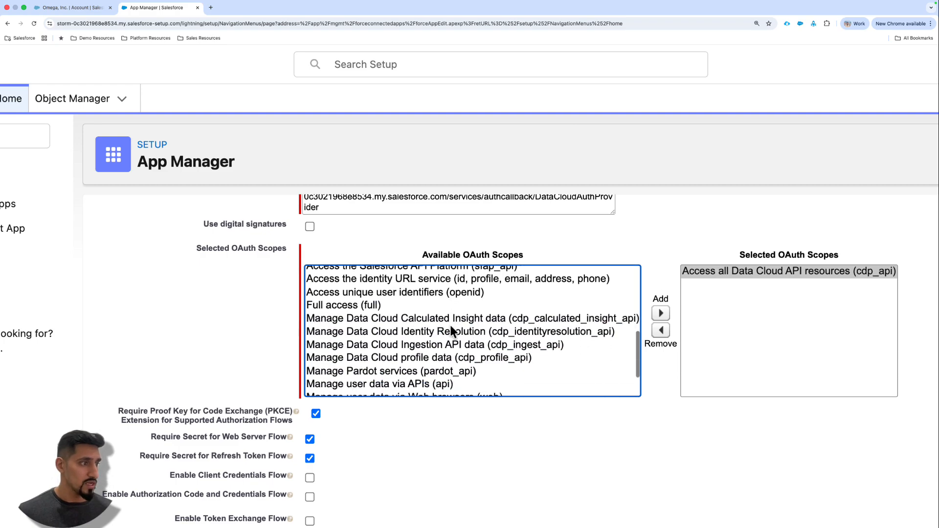
{"action": "left_click", "coordinate": [501, 340]}
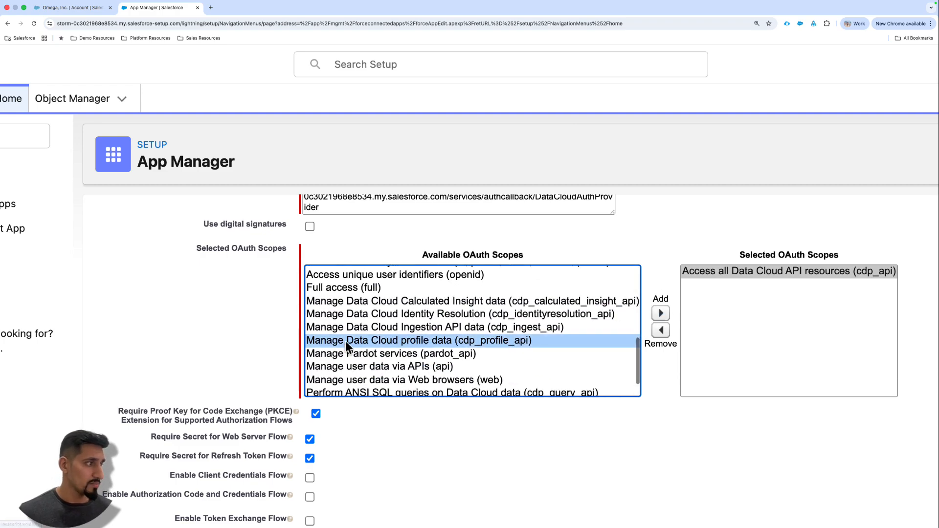
{"action": "left_click", "coordinate": [661, 314]}
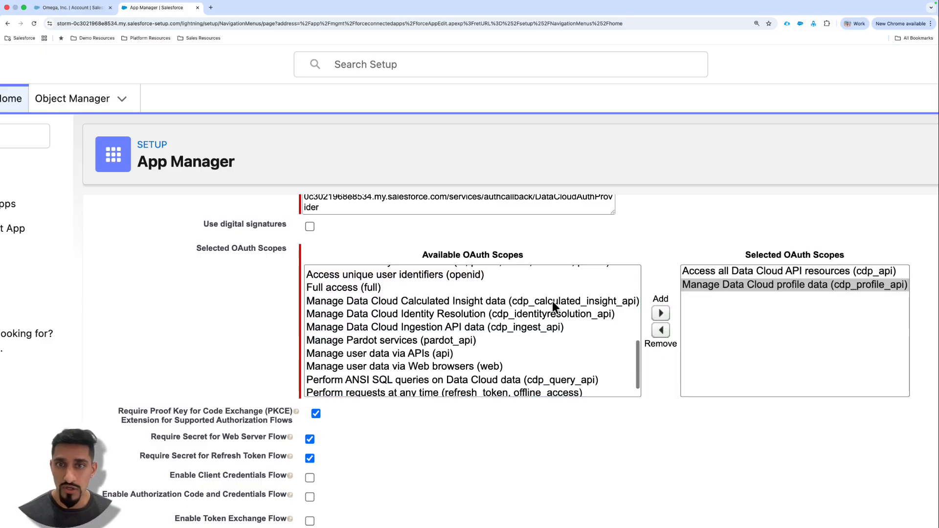
- Add the OAuth scope "Perform ANSI SQL queries on Data Cloud data (cdp_query_api)" to the connected app
{"action": "scroll", "coordinate": [504, 313], "scroll_direction": "down", "scroll_amount": 1}
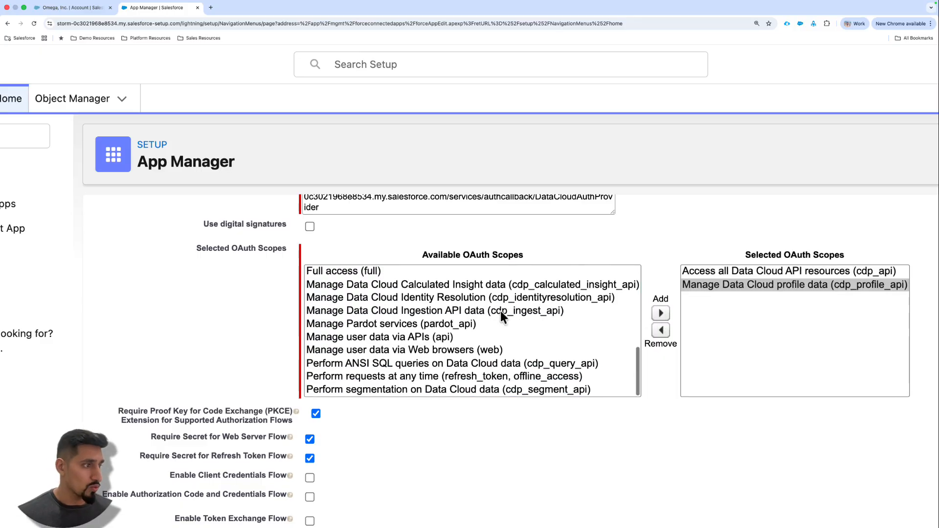
{"action": "left_click", "coordinate": [531, 364]}
{"action": "left_click", "coordinate": [661, 313]}
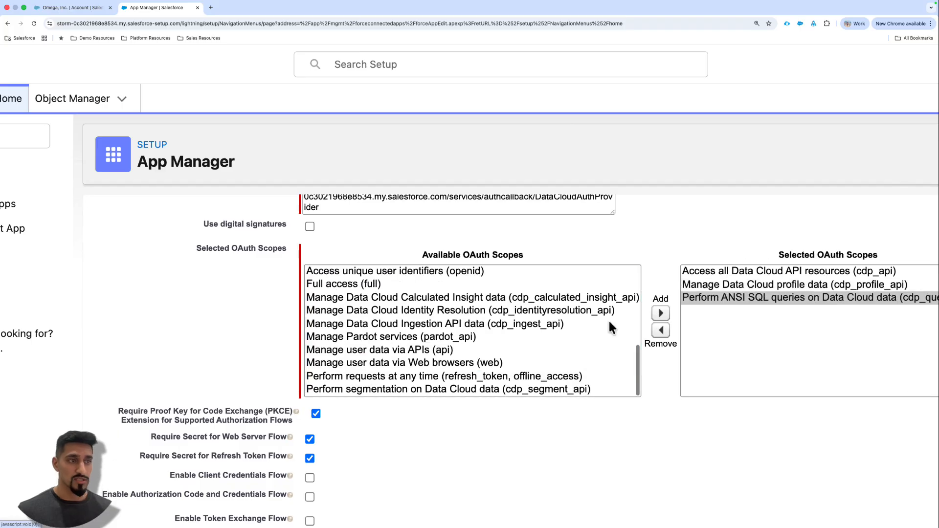
{"action": "scroll", "coordinate": [802, 305], "scroll_direction": "right", "scroll_amount": 3}
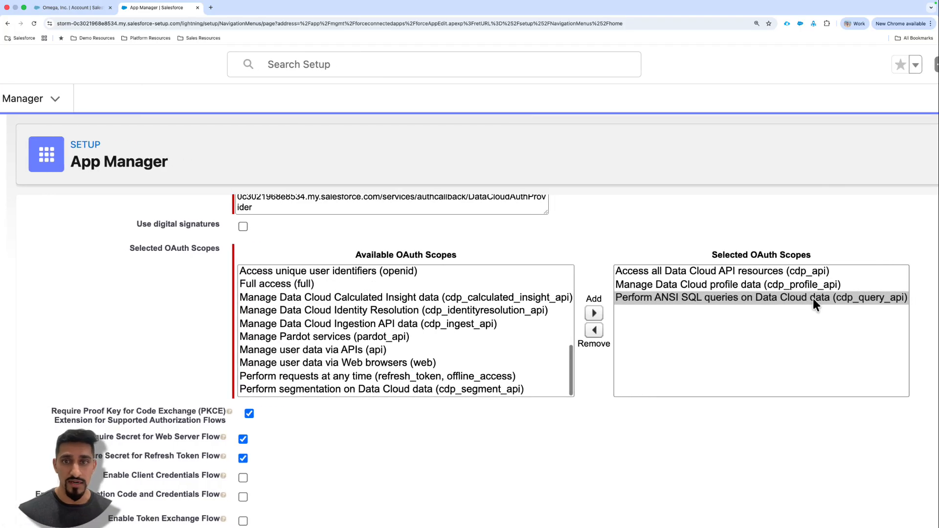
- Add the OAuth scope "Perform requests at any time (refresh_token, offline_access)" to the connected app
{"action": "scroll", "coordinate": [427, 348], "scroll_direction": "down", "scroll_amount": 2}
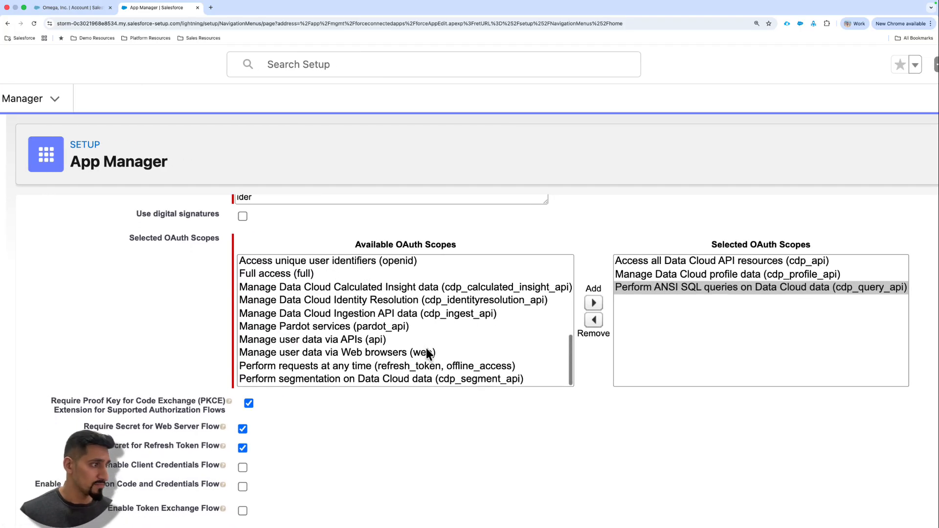
{"action": "left_click", "coordinate": [293, 354]}
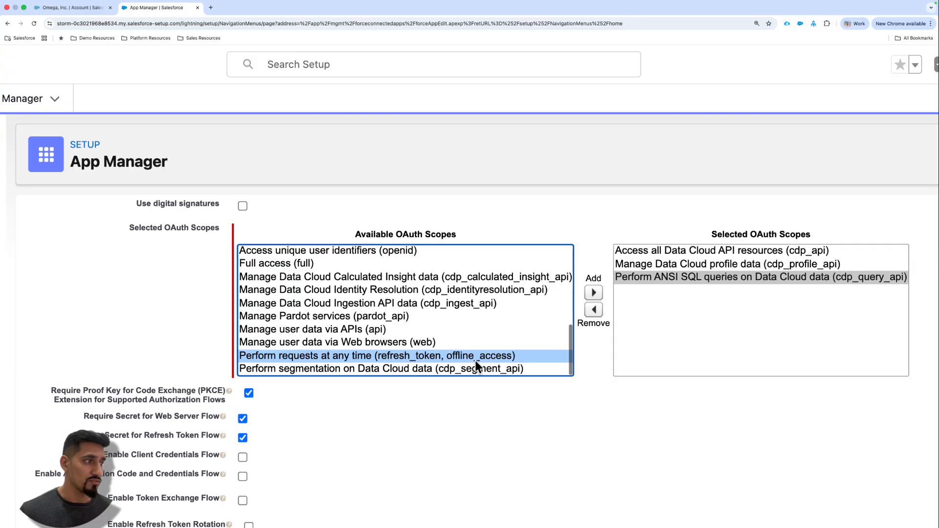
{"action": "scroll", "coordinate": [462, 362], "scroll_direction": "left", "scroll_amount": 1}
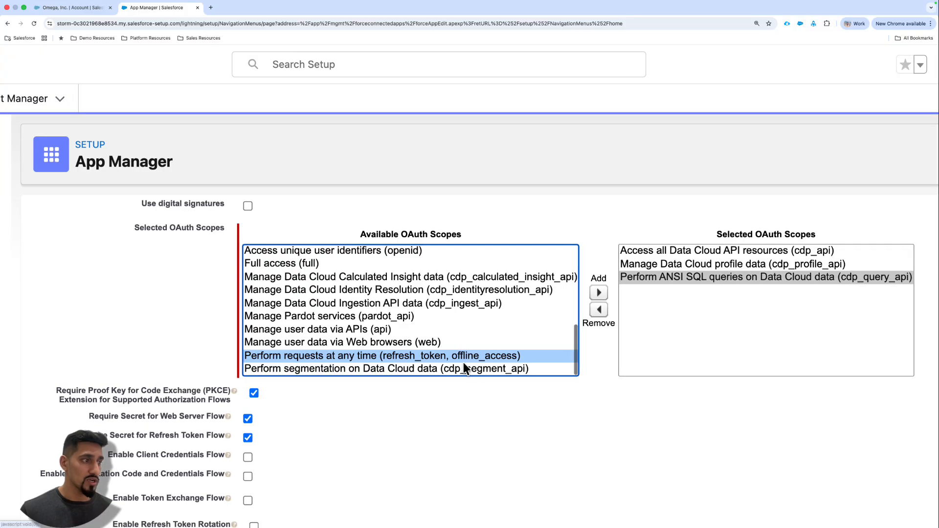
{"action": "left_click", "coordinate": [597, 292]}
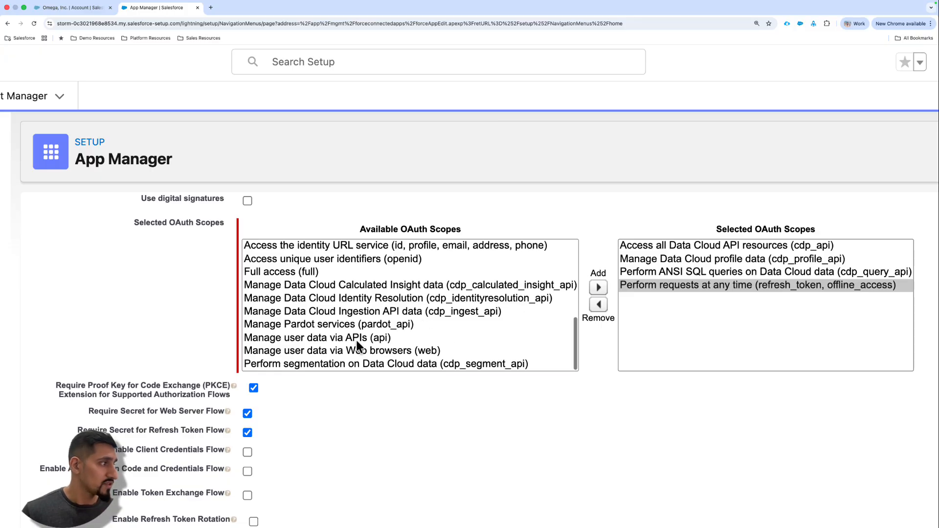
- Add the OAuth scope "Manage user data via APIs (api)" and review the full set of selected scopes
{"action": "left_click", "coordinate": [290, 339]}
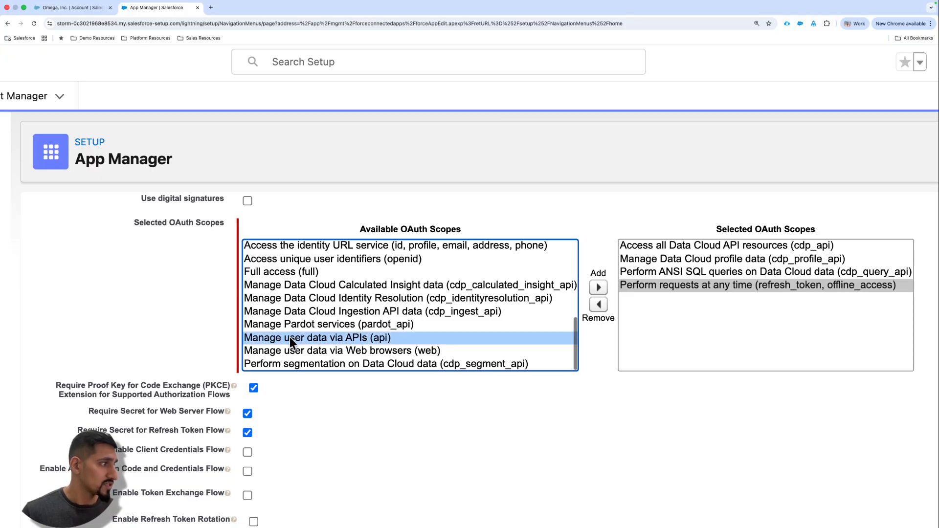
{"action": "left_click", "coordinate": [603, 292]}
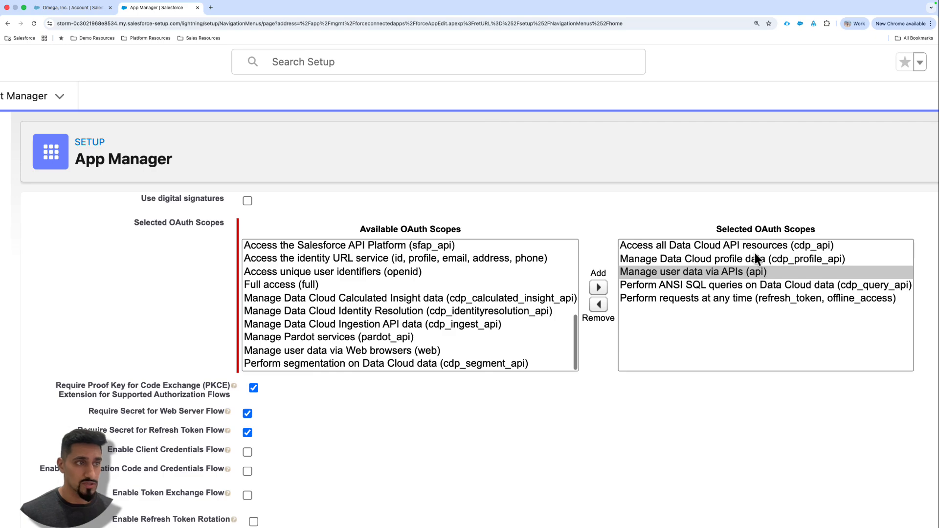
{"action": "left_click", "coordinate": [739, 249]}
{"action": "left_click_drag", "start_coordinate": [708, 260], "coordinate": [693, 298]}
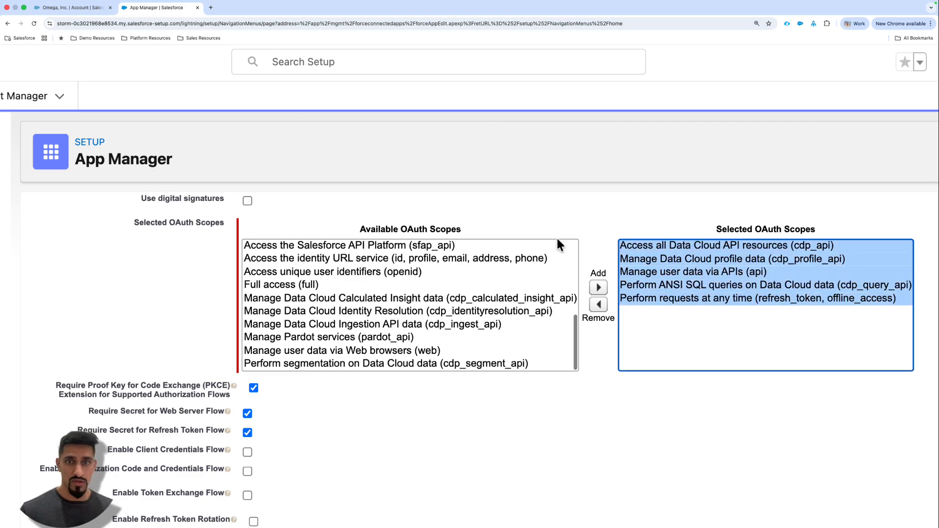
- Disable the Proof Key for Code Exchange (PKCE) requirement for supported authorization flows
{"action": "scroll", "coordinate": [343, 371], "scroll_direction": "down", "scroll_amount": 3}
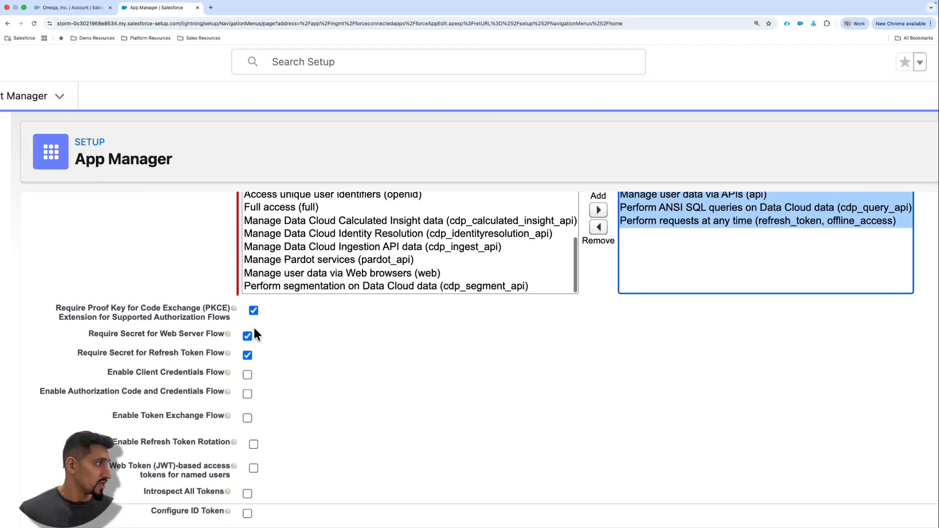
{"action": "left_click", "coordinate": [86, 311]}
{"action": "left_click_drag", "start_coordinate": [86, 311], "coordinate": [178, 308]}
{"action": "left_click", "coordinate": [251, 314]}
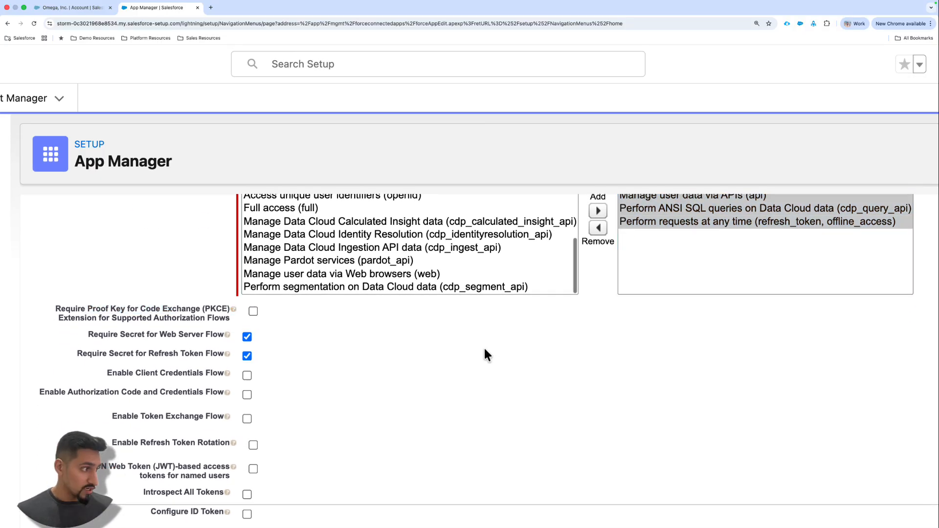
- Enable the Client Credentials Flow for the connected app and accept the access warning
{"action": "scroll", "coordinate": [260, 346], "scroll_direction": "down", "scroll_amount": 1}
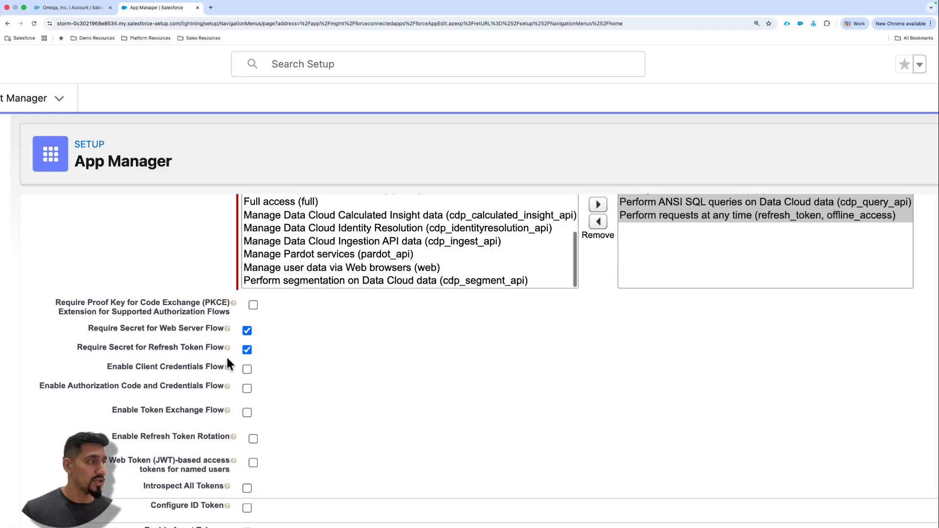
{"action": "left_click", "coordinate": [245, 368]}
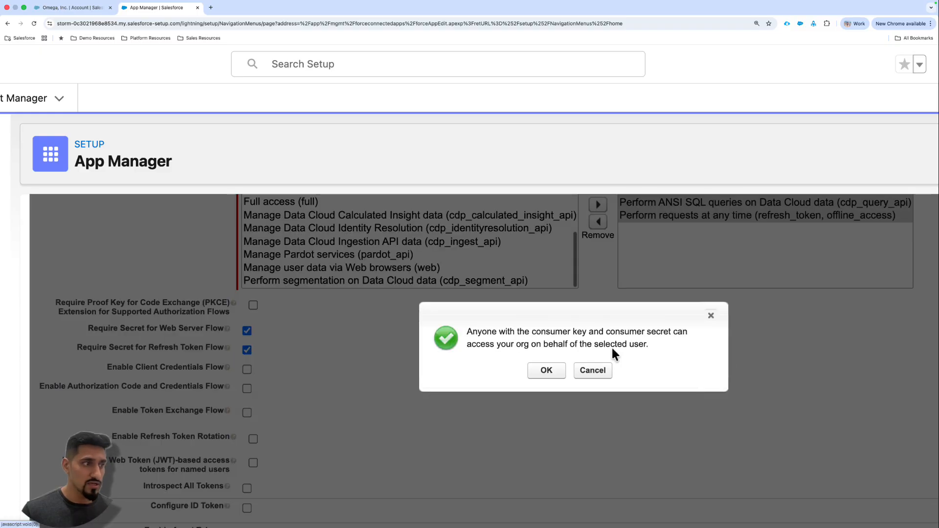
{"action": "left_click", "coordinate": [546, 371]}
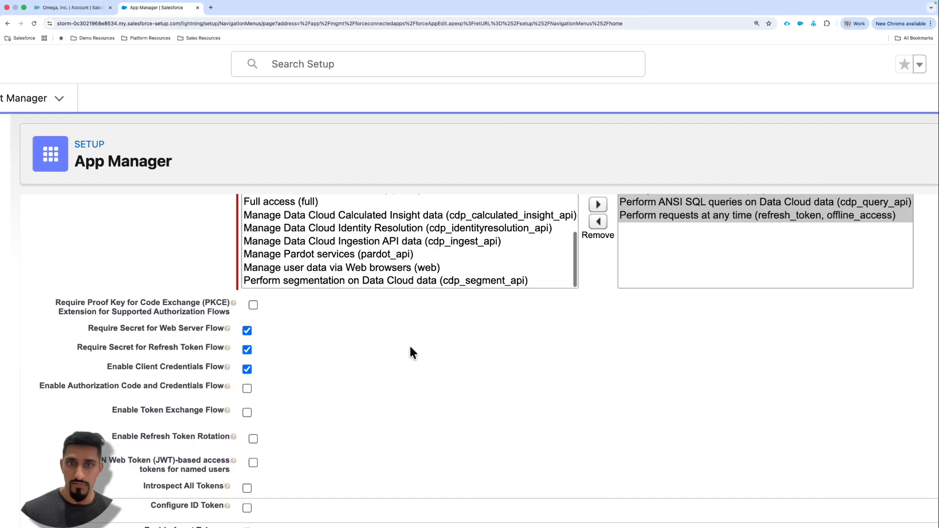
- Save the DataCloudAPI connected app without filling in the web, handler, mobile or canvas settings
{"action": "scroll", "coordinate": [333, 354], "scroll_direction": "down", "scroll_amount": 10}
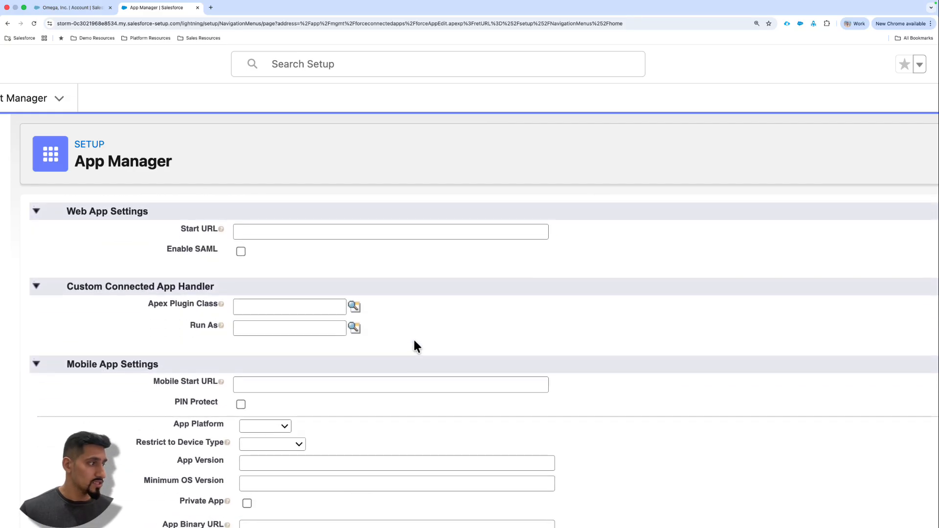
{"action": "scroll", "coordinate": [389, 330], "scroll_direction": "down", "scroll_amount": 5}
{"action": "scroll", "coordinate": [401, 430], "scroll_direction": "up", "scroll_amount": 1}
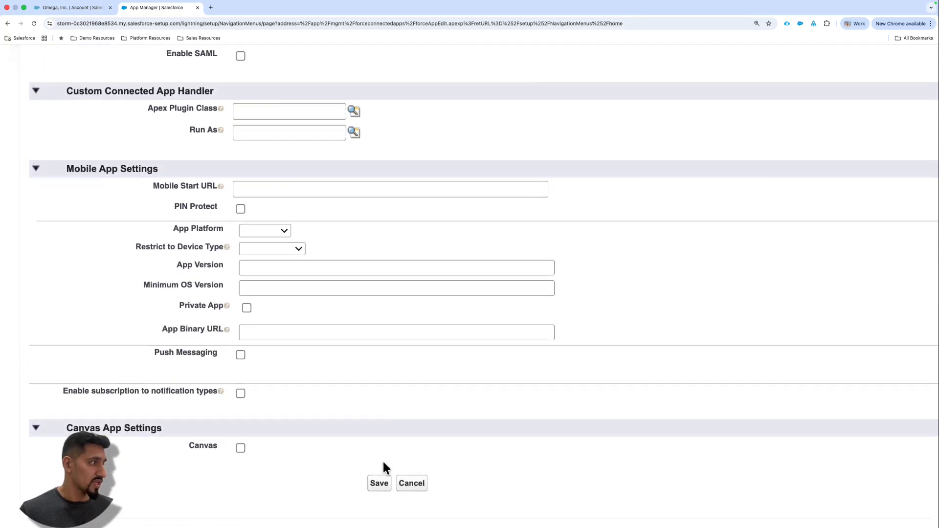
{"action": "left_click", "coordinate": [376, 490]}
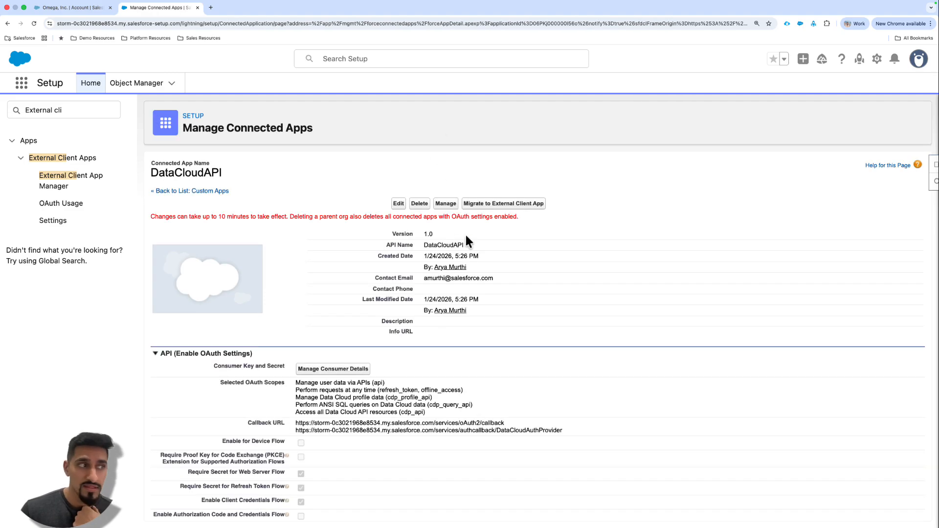
{"action": "scroll", "coordinate": [417, 362], "scroll_direction": "down", "scroll_amount": 3}
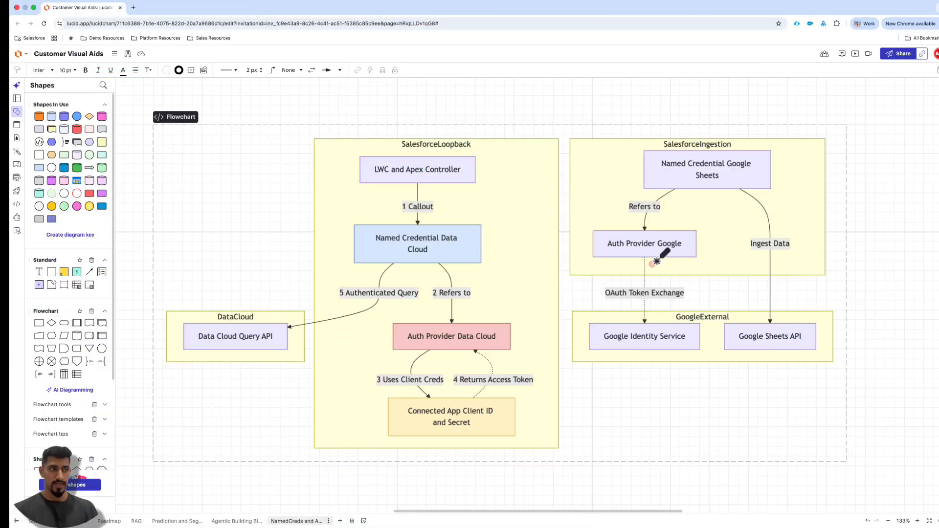
- In the Lucidchart flowchart, point out the connected app credentials, the Data Cloud auth provider and the Google auth provider
{"action": "left_click_drag", "start_coordinate": [404, 444], "coordinate": [525, 448]}
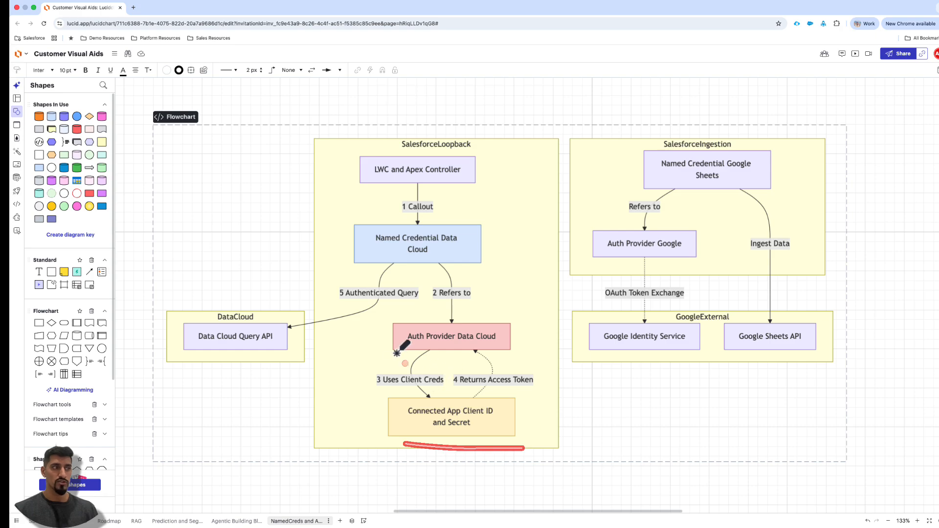
{"action": "left_click_drag", "start_coordinate": [394, 354], "coordinate": [508, 356]}
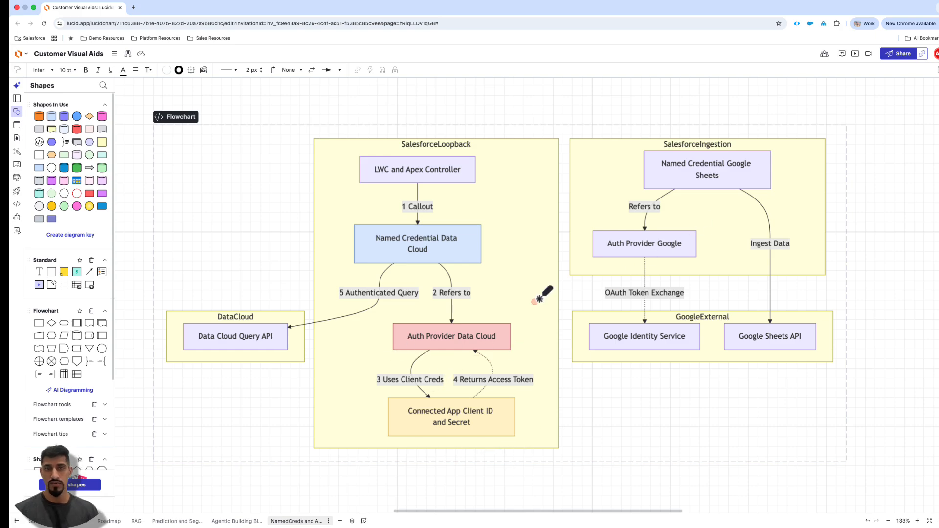
{"action": "left_click_drag", "start_coordinate": [599, 271], "coordinate": [746, 266]}
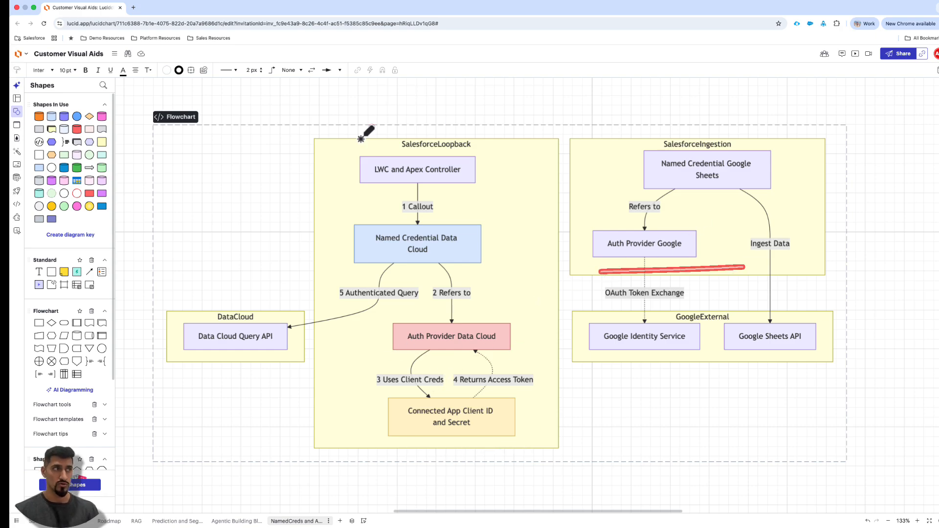
{"action": "left_click", "coordinate": [355, 158]}
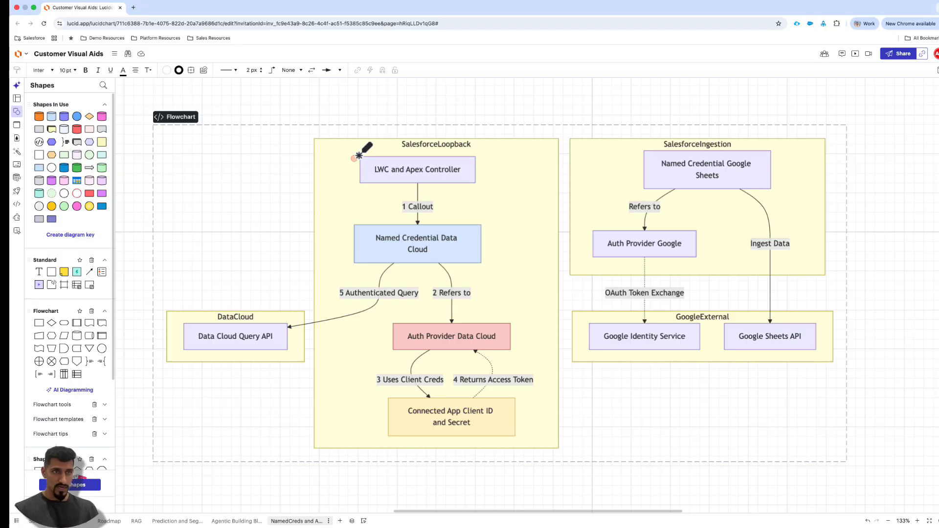
- Switch to Salesforce Setup, find Auth. Providers by searching "Auth.", and open the DataCloudAuthProvider record
{"action": "key", "text": "ctrl+Right"}
{"action": "triple_click", "coordinate": [85, 108]}
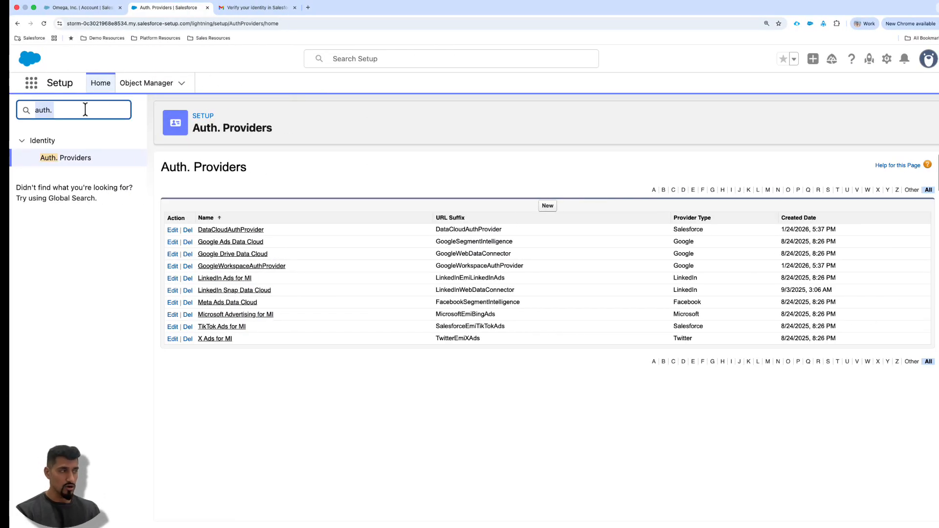
{"action": "type", "text": "Auth."}
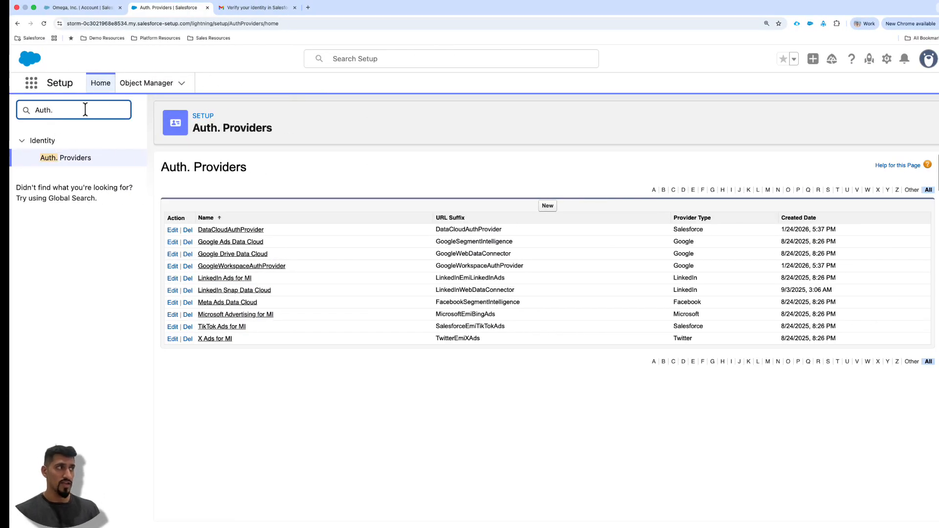
{"action": "left_click", "coordinate": [78, 160]}
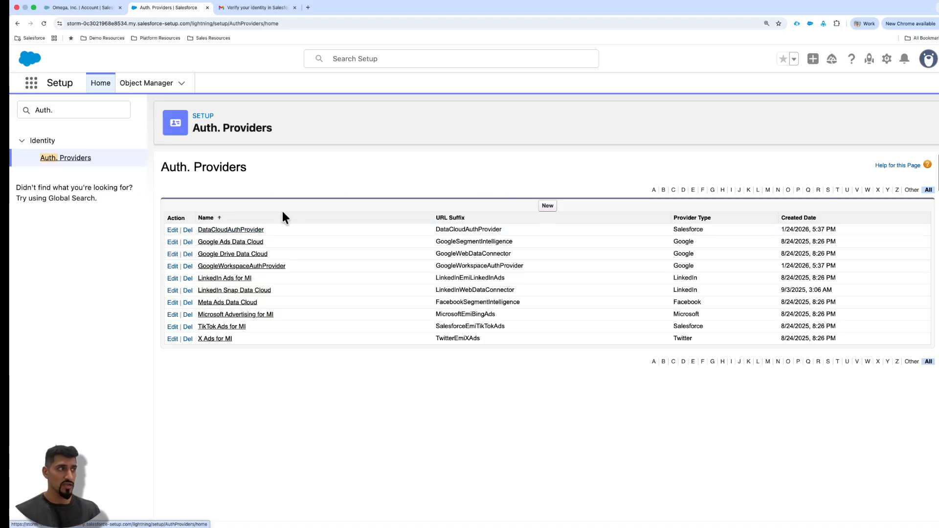
{"action": "left_click", "coordinate": [241, 233]}
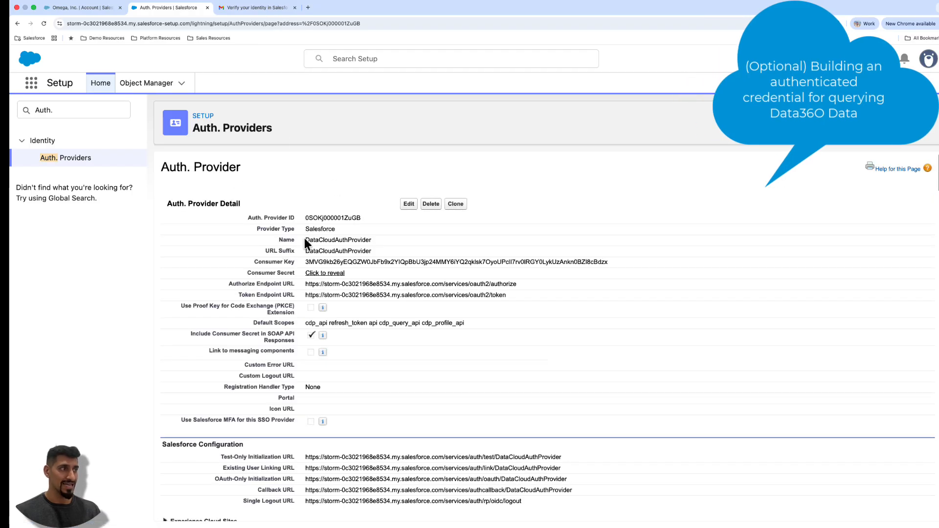
- Examine the auth provider's type and its name in the Auth. Provider Detail section
{"action": "left_click_drag", "start_coordinate": [306, 241], "coordinate": [376, 243]}
{"action": "scroll", "coordinate": [497, 228], "scroll_direction": "up", "scroll_amount": 5}
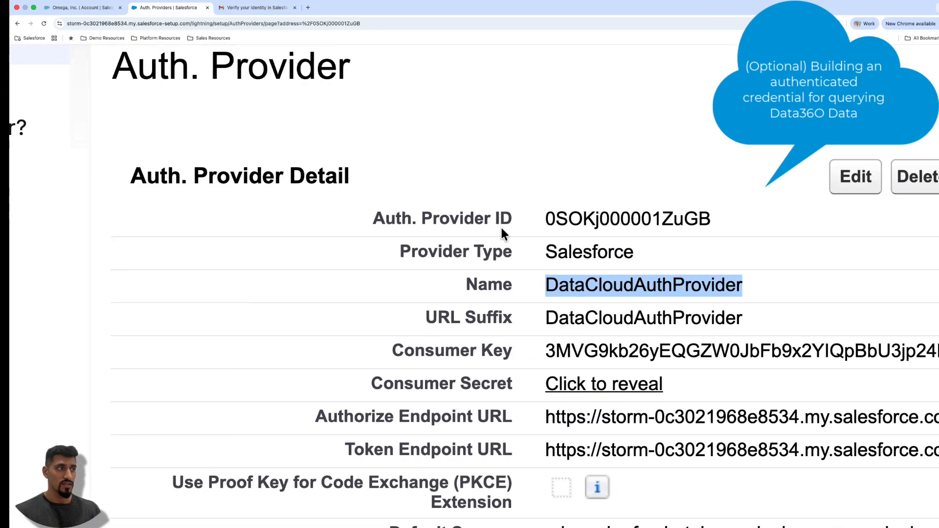
{"action": "scroll", "coordinate": [500, 225], "scroll_direction": "right", "scroll_amount": 4}
{"action": "left_click_drag", "start_coordinate": [360, 252], "coordinate": [474, 258]}
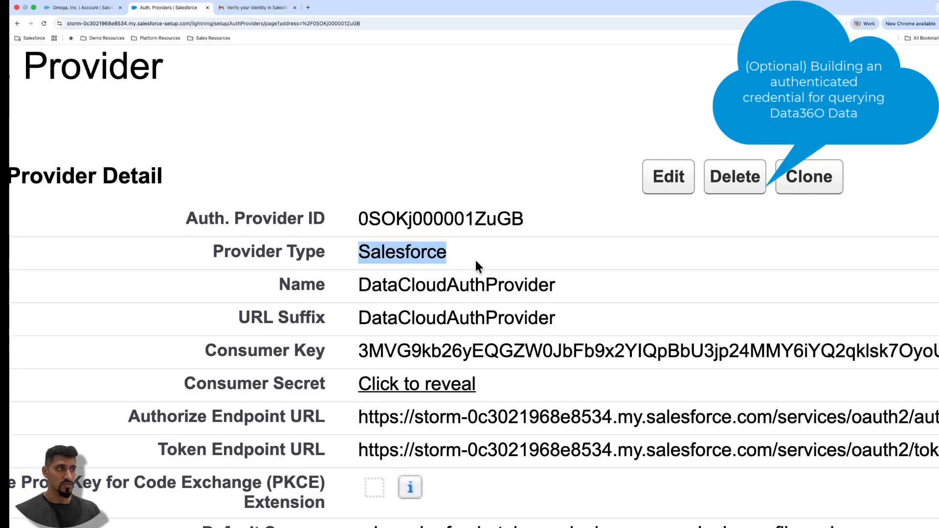
{"action": "scroll", "coordinate": [476, 267], "scroll_direction": "down", "scroll_amount": 2}
{"action": "left_click", "coordinate": [570, 217]}
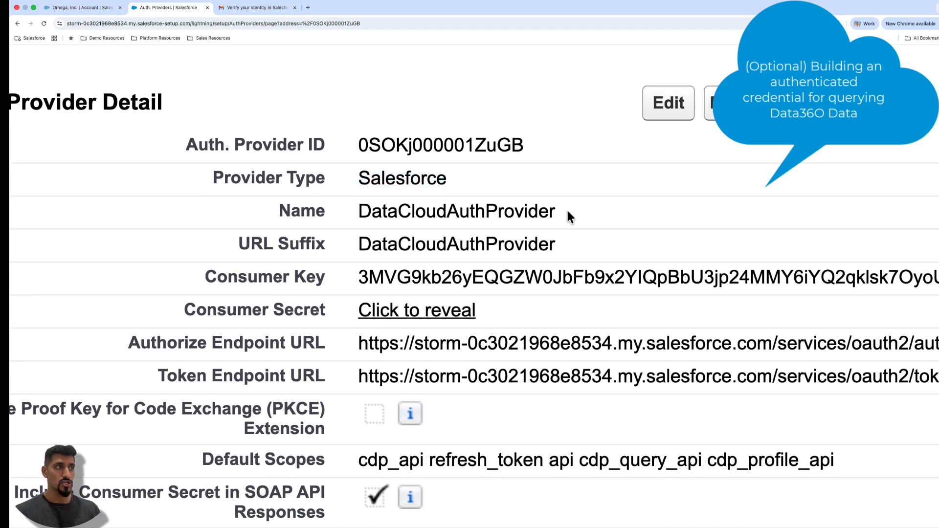
{"action": "left_click_drag", "start_coordinate": [570, 216], "coordinate": [360, 215]}
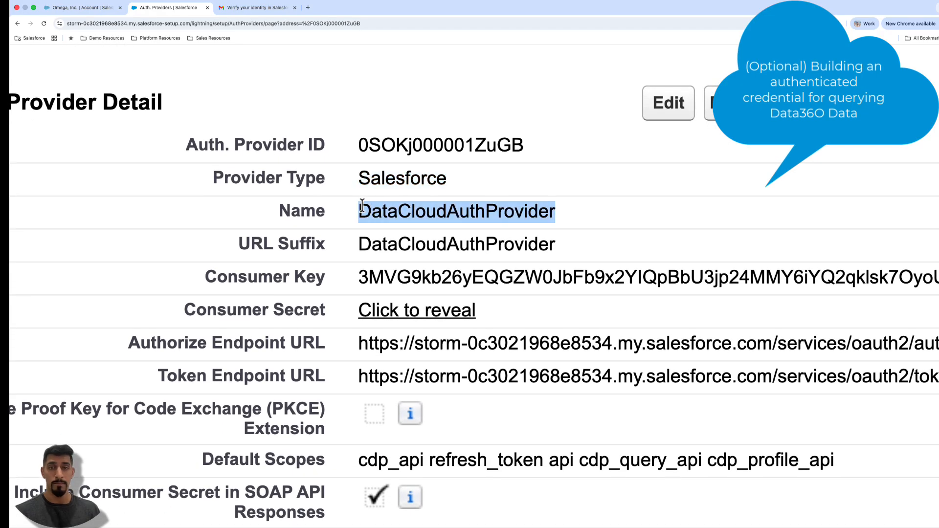
{"action": "left_click", "coordinate": [391, 216]}
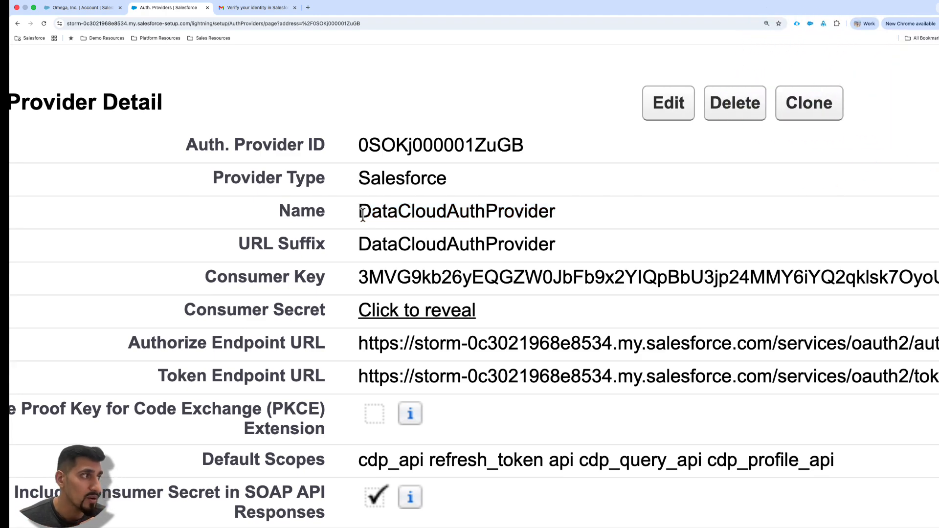
{"action": "left_click_drag", "start_coordinate": [357, 216], "coordinate": [560, 218]}
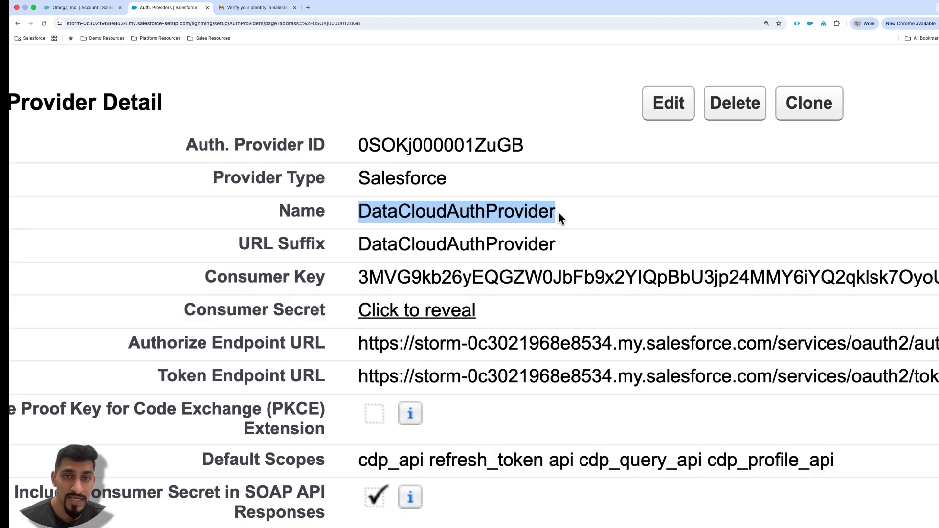
{"action": "left_click", "coordinate": [549, 216]}
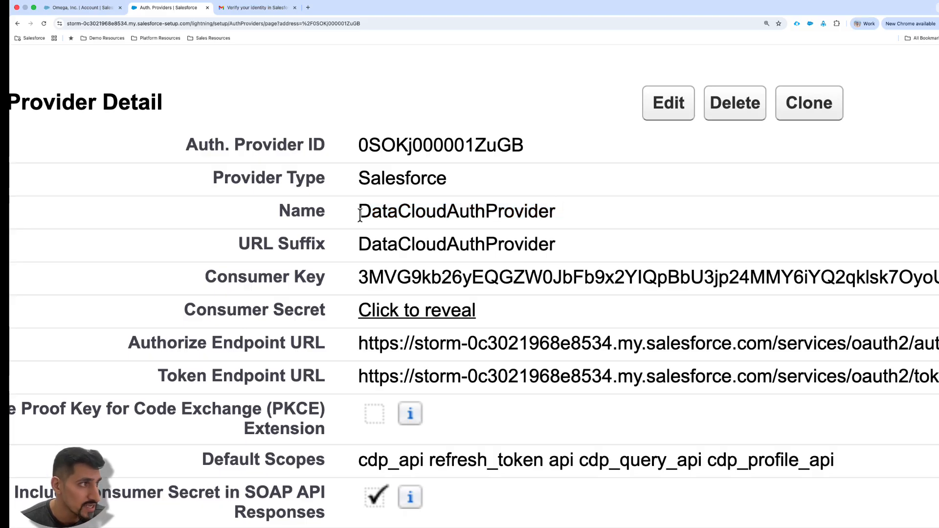
{"action": "left_click_drag", "start_coordinate": [359, 214], "coordinate": [587, 220]}
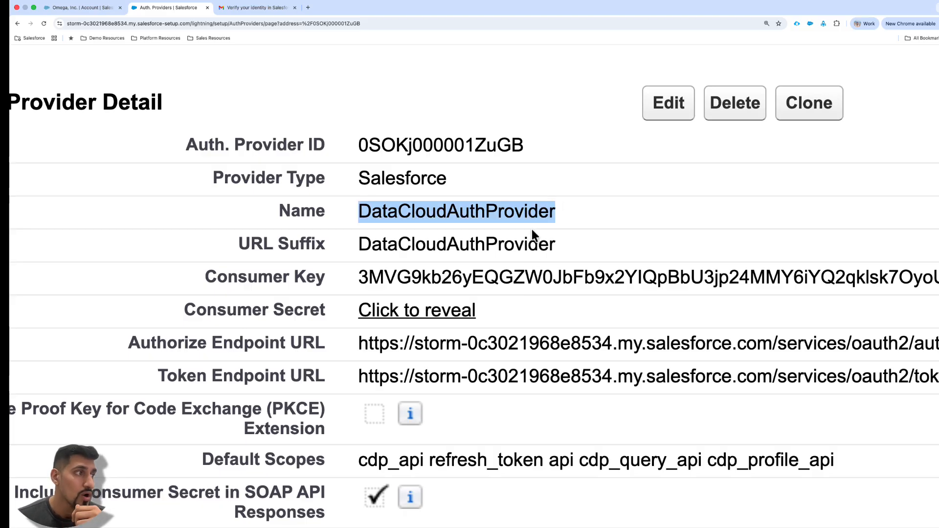
- Examine the Consumer Key and Consumer Secret fields of DataCloudAuthProvider
{"action": "scroll", "coordinate": [428, 269], "scroll_direction": "down", "scroll_amount": 2}
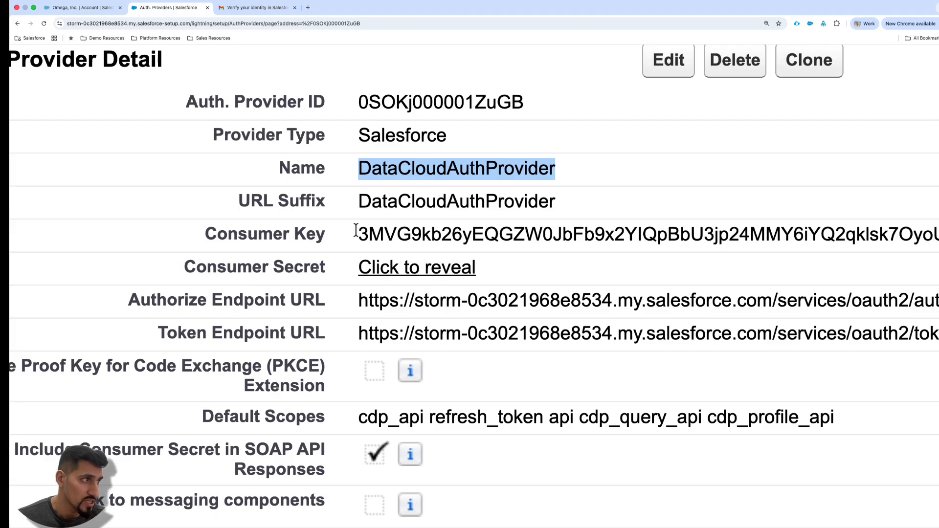
{"action": "left_click_drag", "start_coordinate": [358, 236], "coordinate": [484, 235]}
{"action": "left_click", "coordinate": [484, 236]}
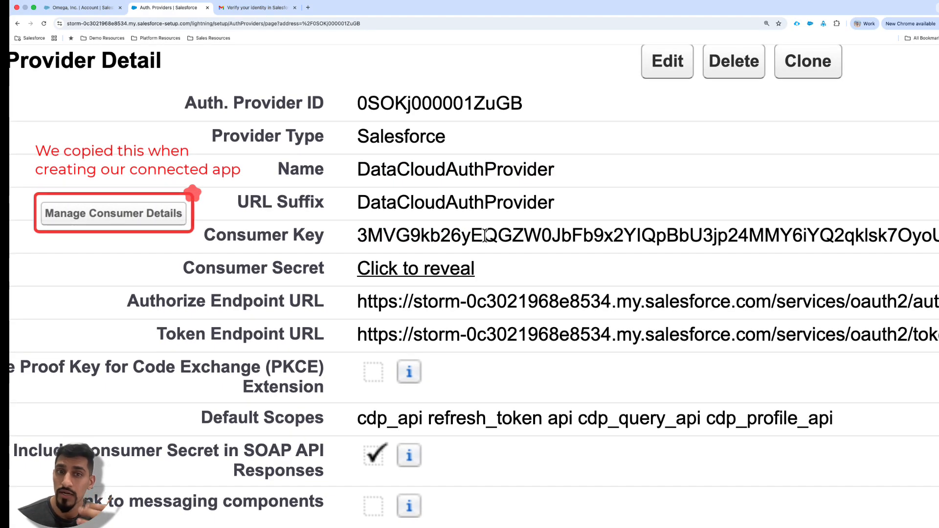
{"action": "scroll", "coordinate": [484, 236], "scroll_direction": "up", "scroll_amount": 1}
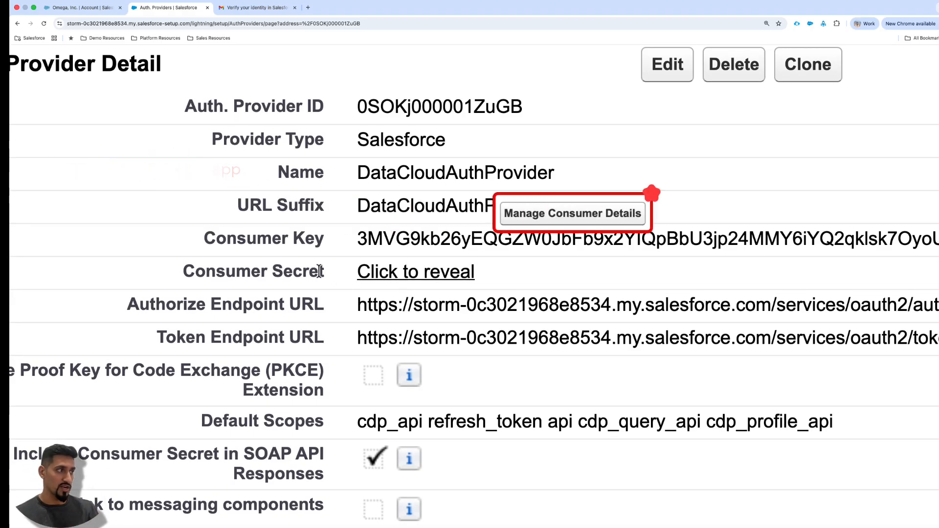
{"action": "scroll", "coordinate": [435, 312], "scroll_direction": "down", "scroll_amount": 1}
{"action": "scroll", "coordinate": [438, 308], "scroll_direction": "down", "scroll_amount": 10}
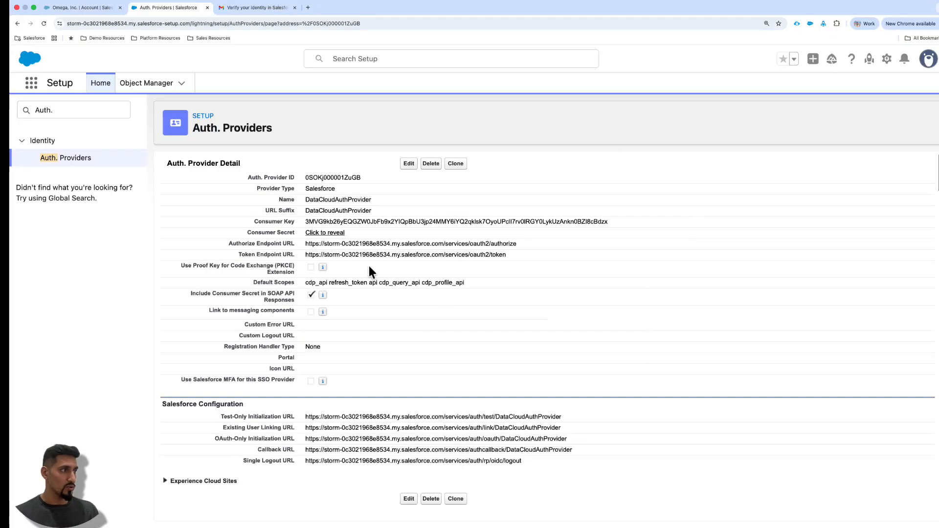
- Examine the Authorize and Token Endpoint URLs, comparing their domain with the org's browser address and checking their path endings
{"action": "left_click_drag", "start_coordinate": [303, 243], "coordinate": [511, 258]}
{"action": "left_click", "coordinate": [511, 259]}
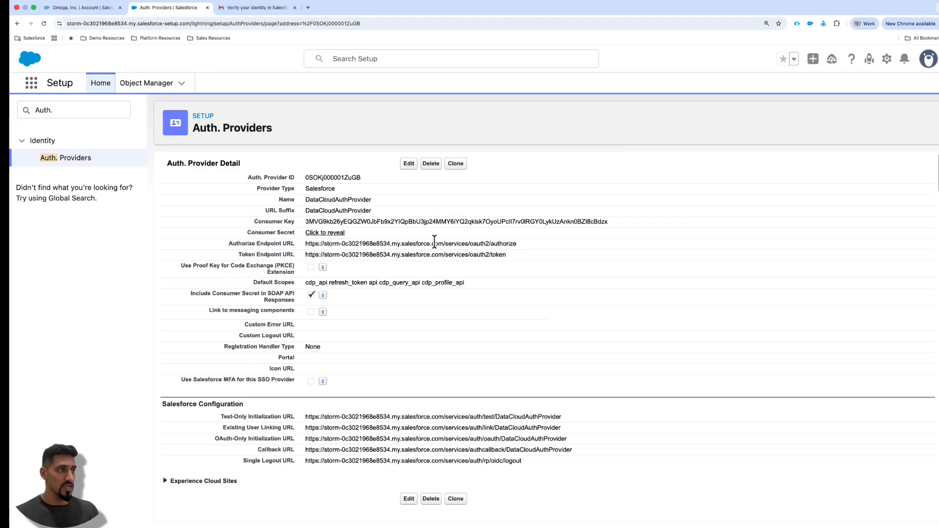
{"action": "scroll", "coordinate": [434, 241], "scroll_direction": "up", "scroll_amount": 5}
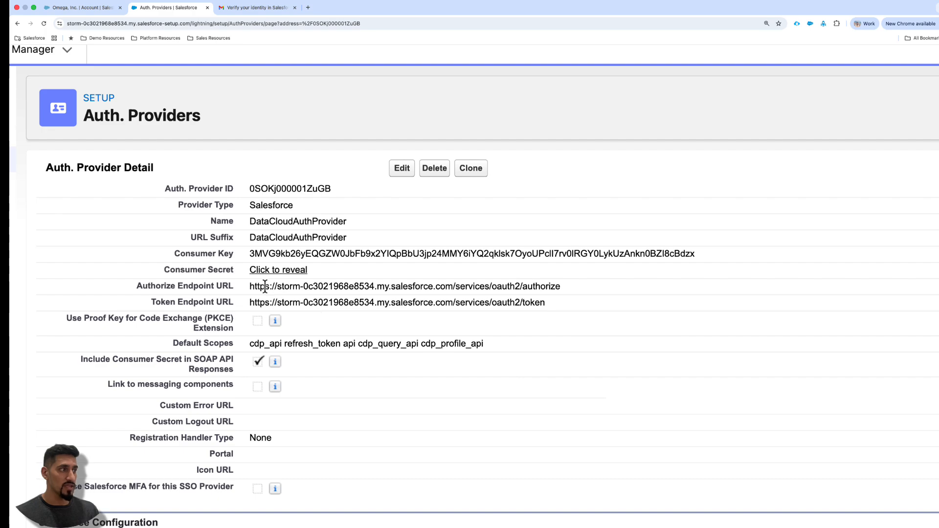
{"action": "left_click_drag", "start_coordinate": [249, 287], "coordinate": [451, 291]}
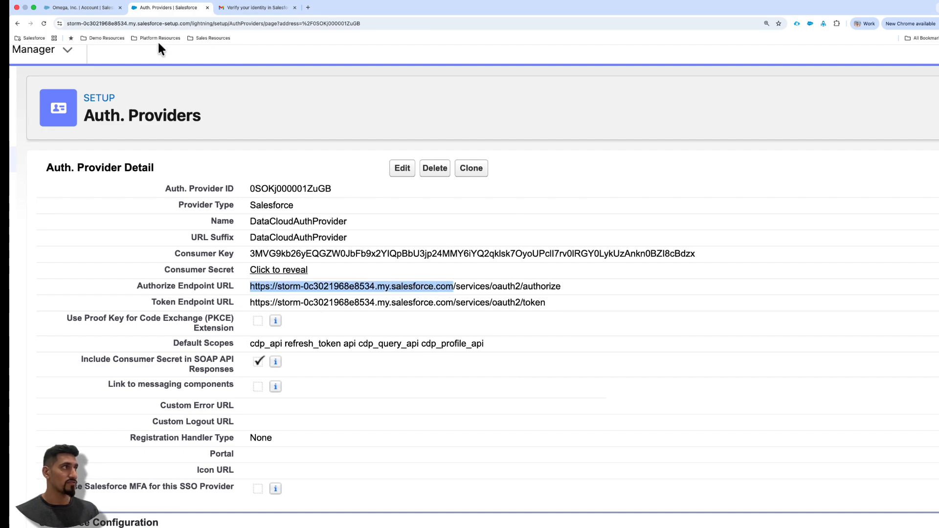
{"action": "left_click", "coordinate": [112, 23]}
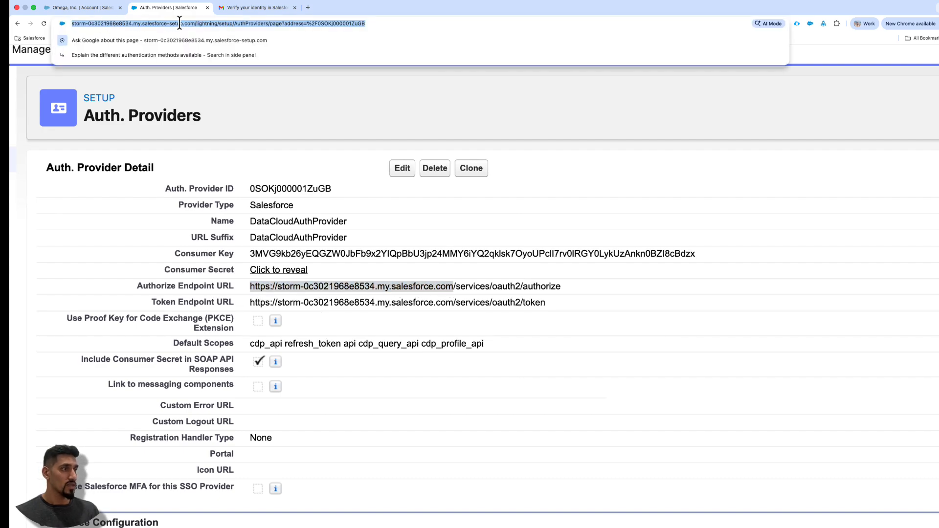
{"action": "left_click", "coordinate": [458, 266]}
{"action": "left_click_drag", "start_coordinate": [454, 287], "coordinate": [531, 304]}
{"action": "left_click", "coordinate": [524, 287]}
{"action": "scroll", "coordinate": [575, 288], "scroll_direction": "left", "scroll_amount": 1}
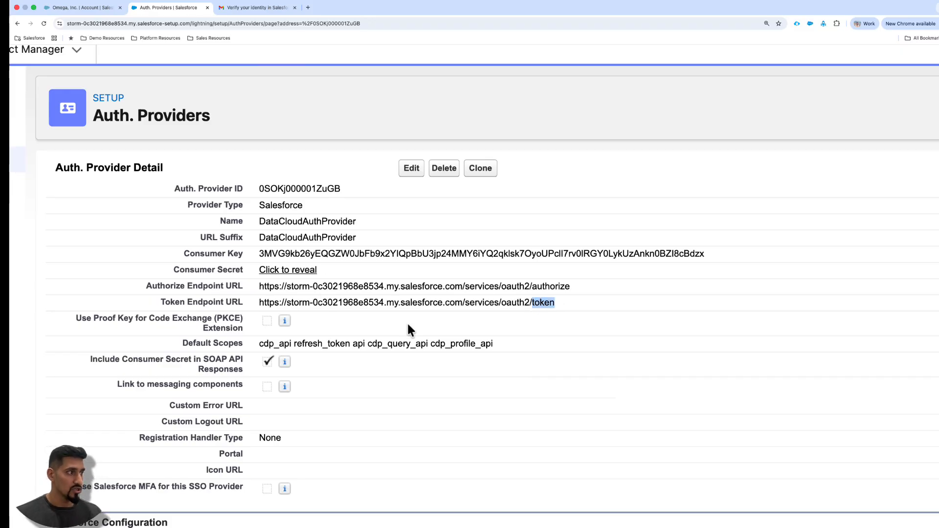
- Check the Proof Key for Code Exchange (PKCE) Extension setting of DataCloudAuthProvider
{"action": "scroll", "coordinate": [409, 325], "scroll_direction": "down", "scroll_amount": 2}
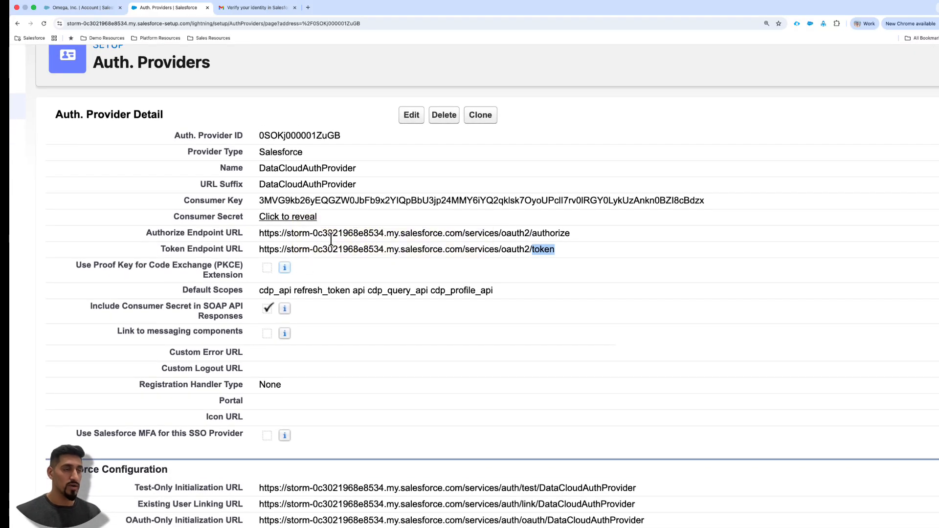
{"action": "left_click_drag", "start_coordinate": [118, 267], "coordinate": [214, 267]}
{"action": "left_click", "coordinate": [218, 268]}
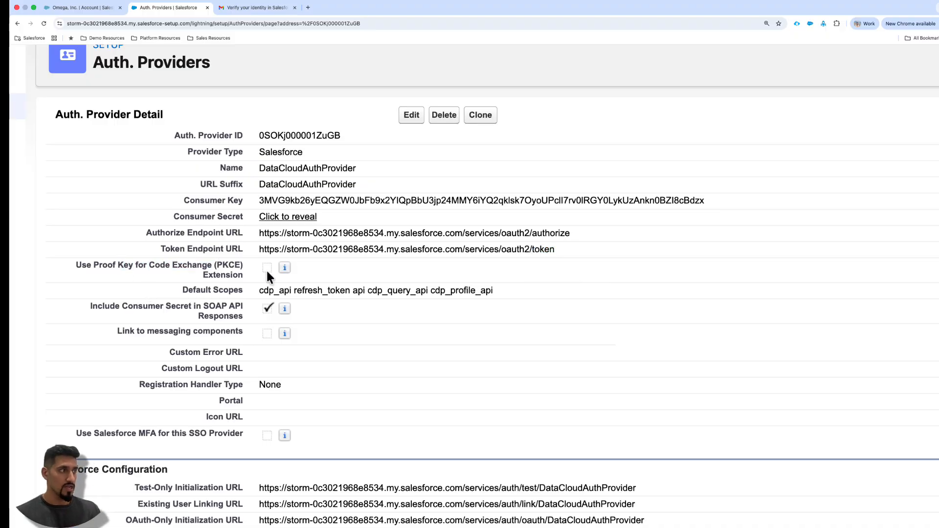
- Read through each of the Default Scopes and check the Include Consumer Secret in SOAP API Responses setting
{"action": "left_click_drag", "start_coordinate": [259, 291], "coordinate": [518, 299]}
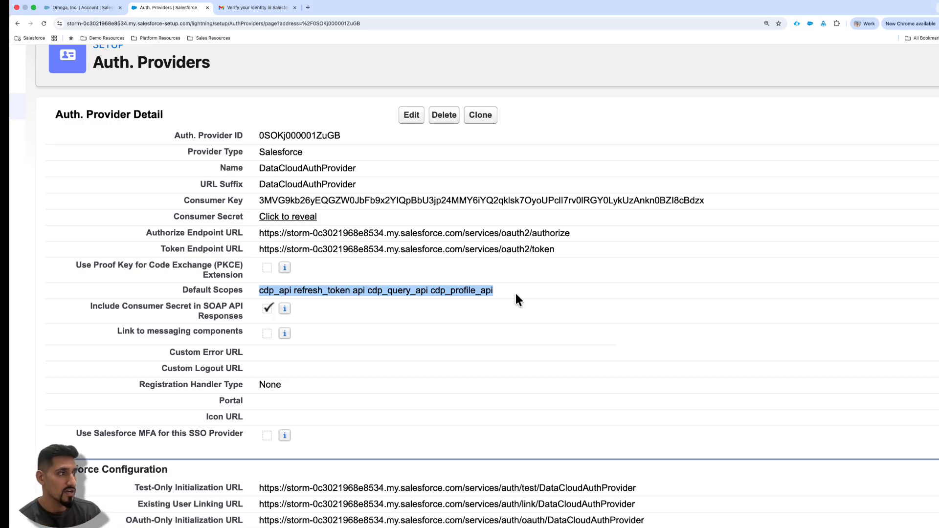
{"action": "left_click_drag", "start_coordinate": [514, 292], "coordinate": [256, 292]}
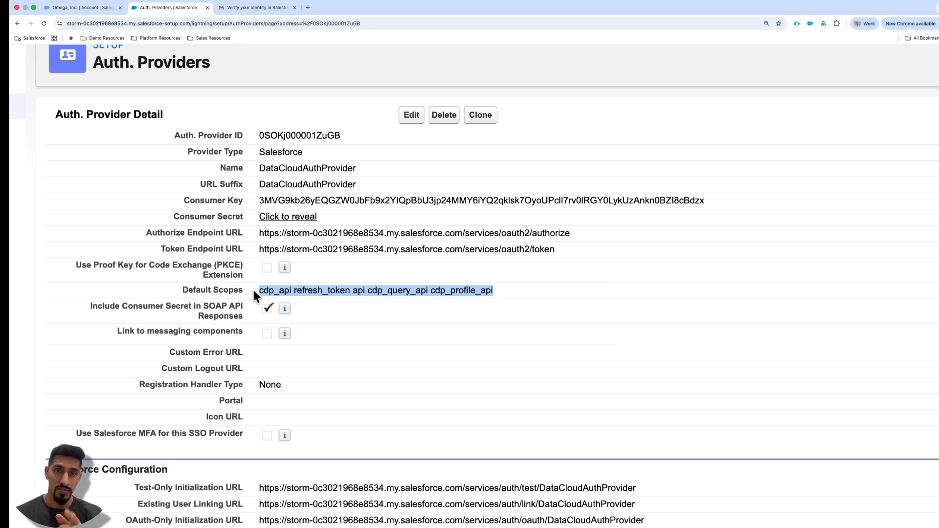
{"action": "left_click", "coordinate": [259, 290]}
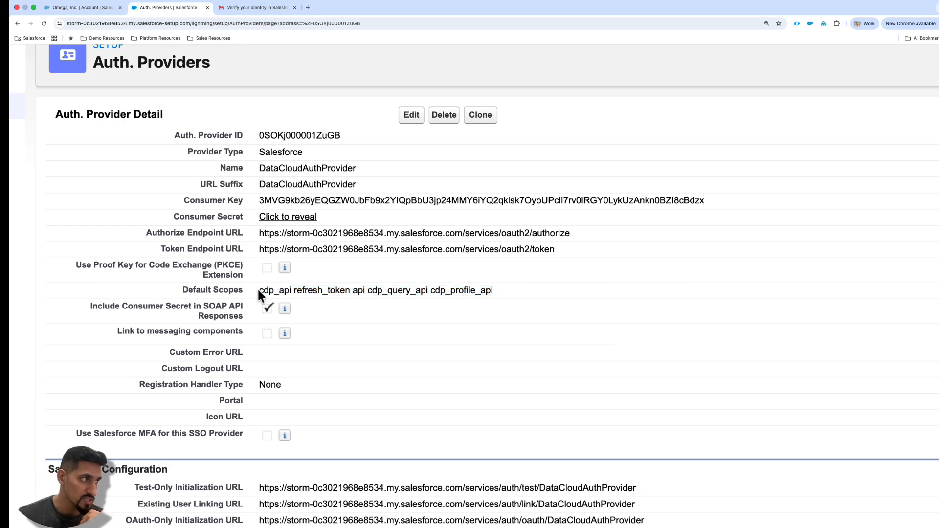
{"action": "double_click", "coordinate": [290, 291]}
{"action": "double_click", "coordinate": [340, 290]}
{"action": "left_click", "coordinate": [359, 292]}
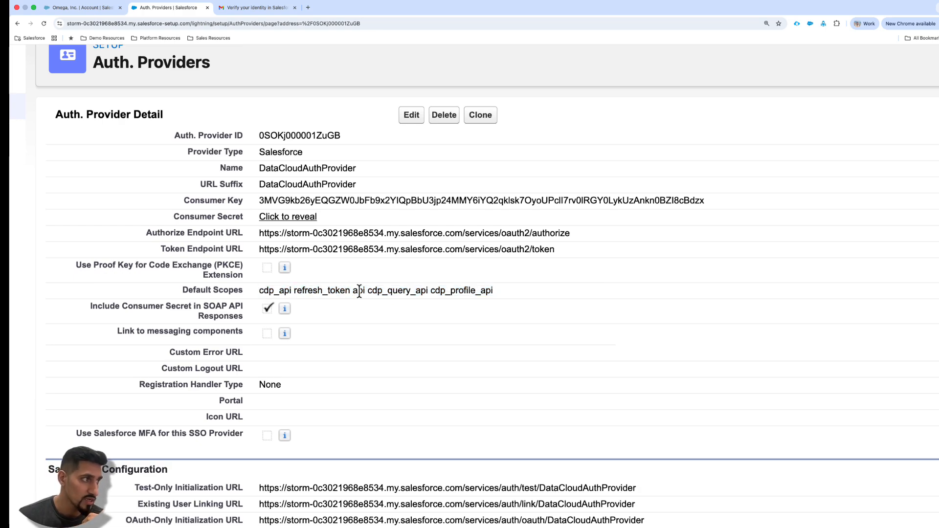
{"action": "left_click_drag", "start_coordinate": [359, 292], "coordinate": [512, 296]}
{"action": "left_click", "coordinate": [362, 292]}
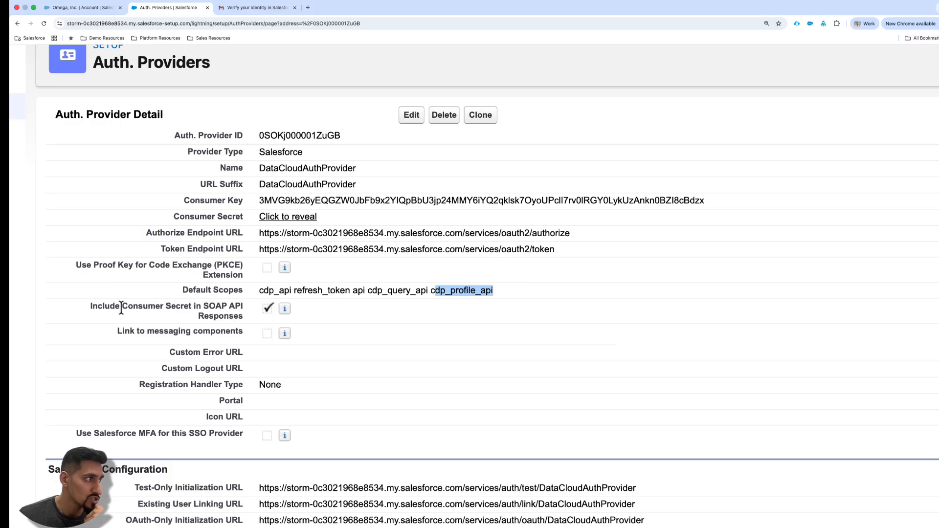
{"action": "left_click_drag", "start_coordinate": [123, 307], "coordinate": [251, 315]}
{"action": "left_click", "coordinate": [264, 307]}
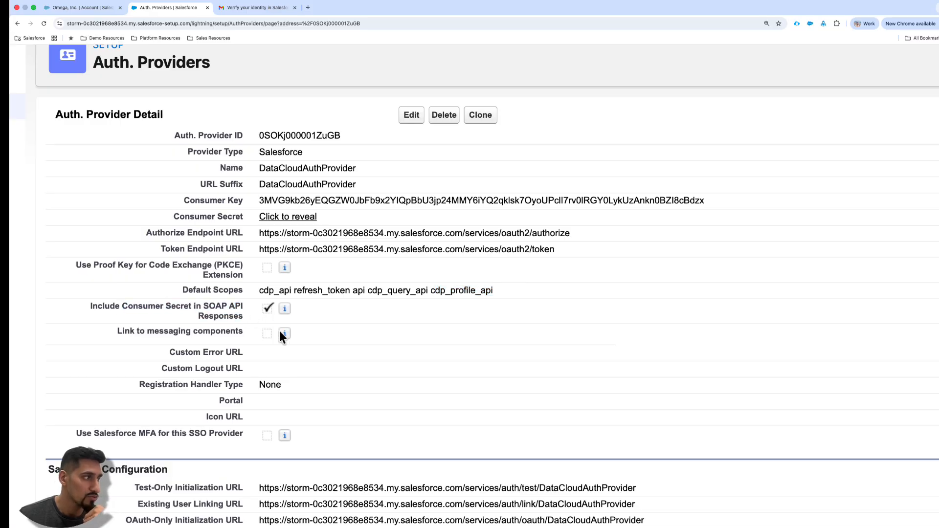
- Examine the Callback URL in the Salesforce Configuration section, including its ending with the provider name
{"action": "scroll", "coordinate": [359, 337], "scroll_direction": "down", "scroll_amount": 3}
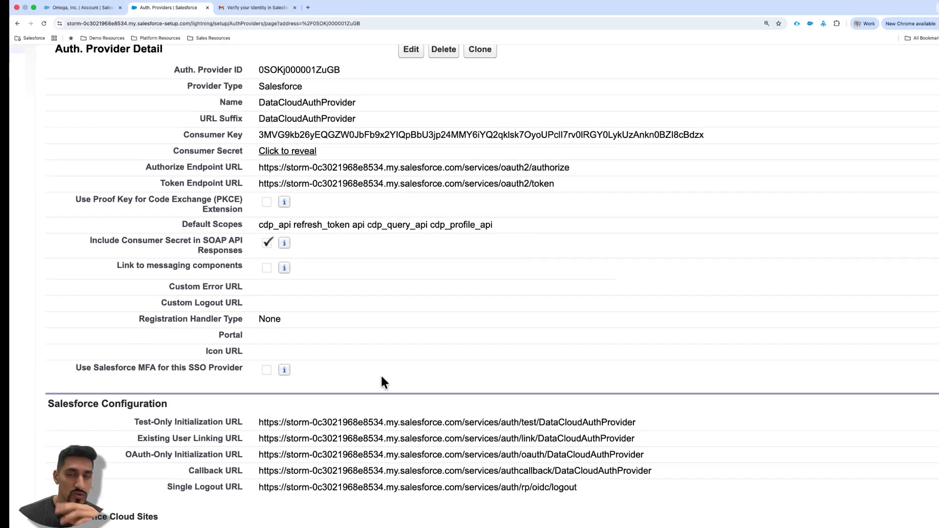
{"action": "scroll", "coordinate": [394, 384], "scroll_direction": "down", "scroll_amount": 2}
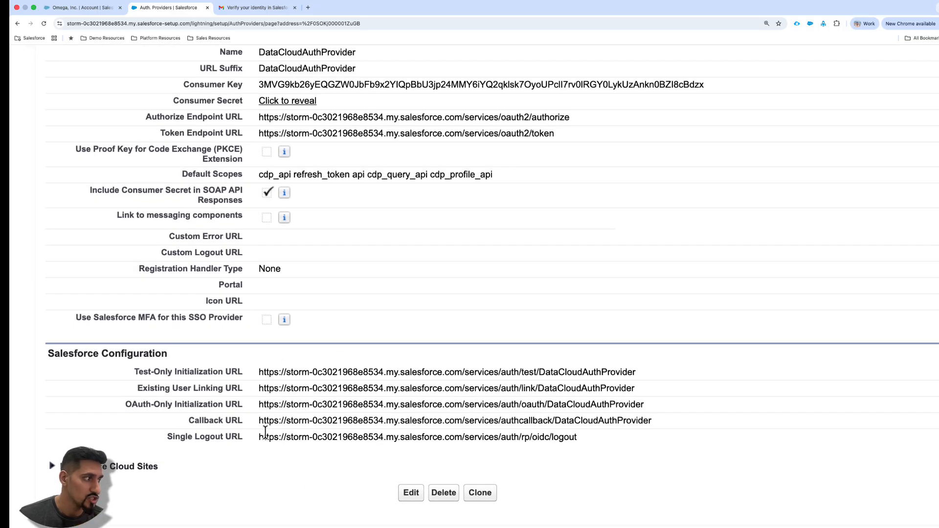
{"action": "left_click_drag", "start_coordinate": [259, 420], "coordinate": [657, 430]}
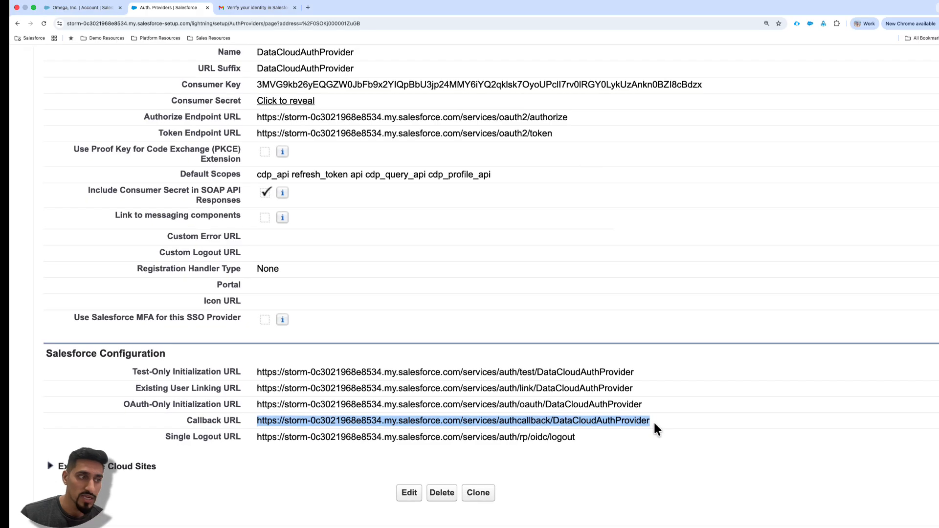
{"action": "left_click", "coordinate": [553, 422]}
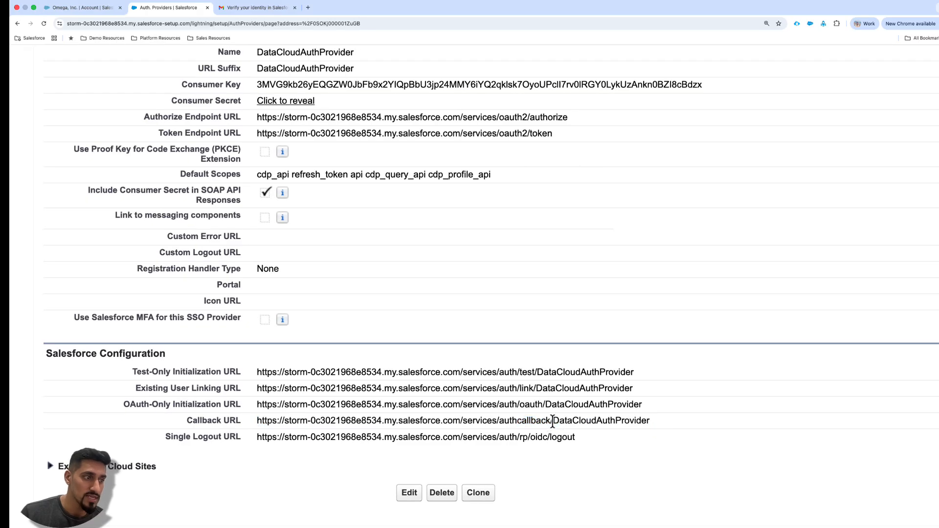
{"action": "left_click_drag", "start_coordinate": [553, 422], "coordinate": [660, 425]}
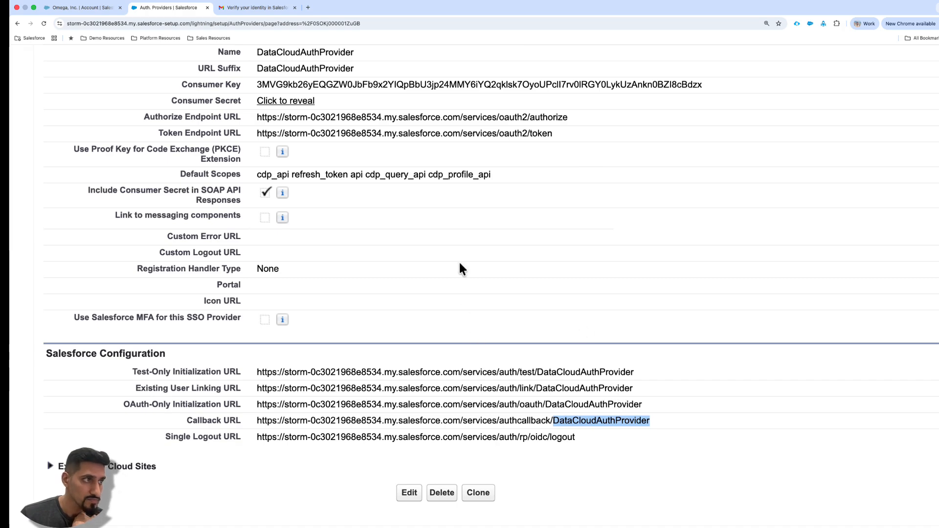
{"action": "scroll", "coordinate": [459, 260], "scroll_direction": "down", "scroll_amount": 5}
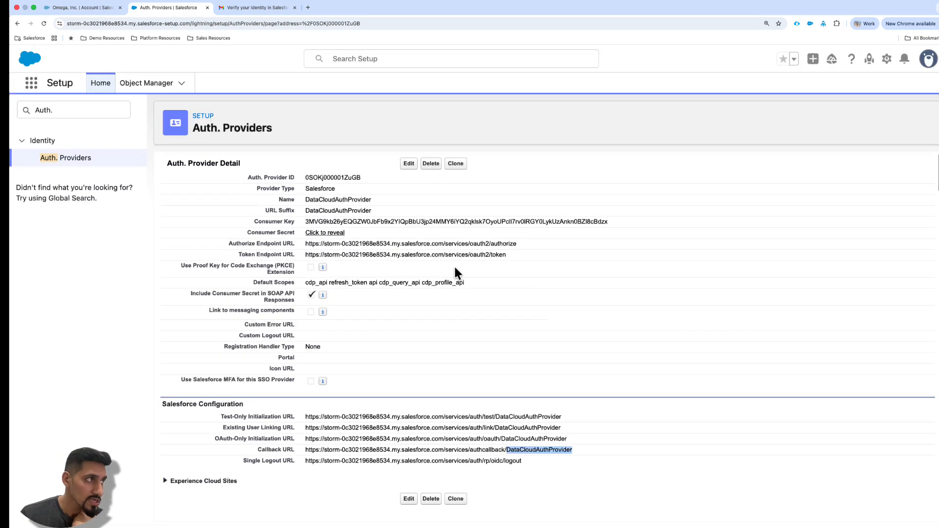
- Go back to Auth. Providers and examine the name and URL suffix of the GoogleWorkspaceAuthProvider record
{"action": "left_click", "coordinate": [73, 157]}
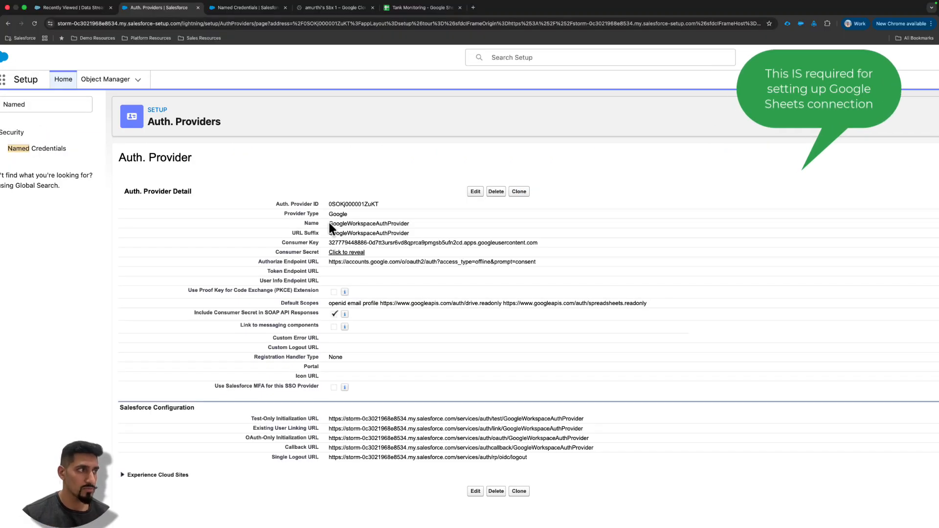
{"action": "left_click_drag", "start_coordinate": [329, 224], "coordinate": [415, 233]}
{"action": "left_click", "coordinate": [417, 234]}
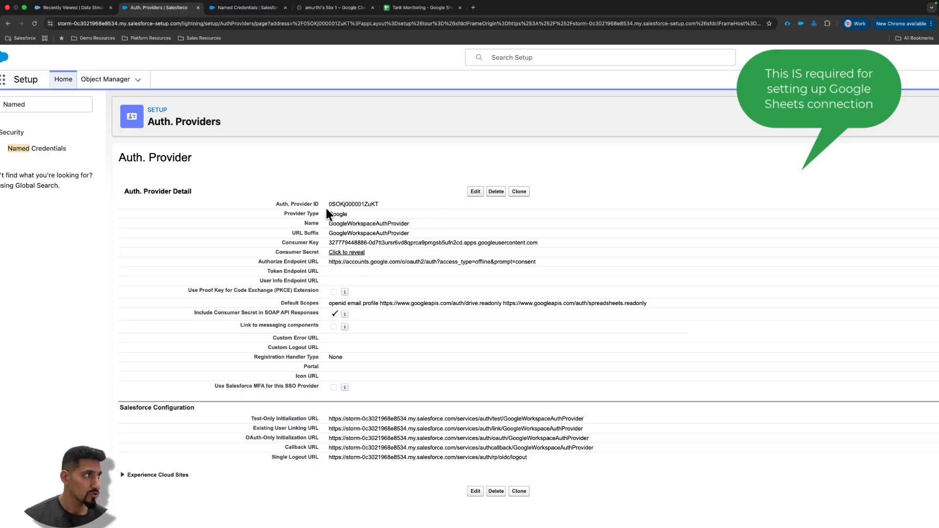
{"action": "left_click_drag", "start_coordinate": [118, 159], "coordinate": [246, 158]}
{"action": "left_click", "coordinate": [318, 191]}
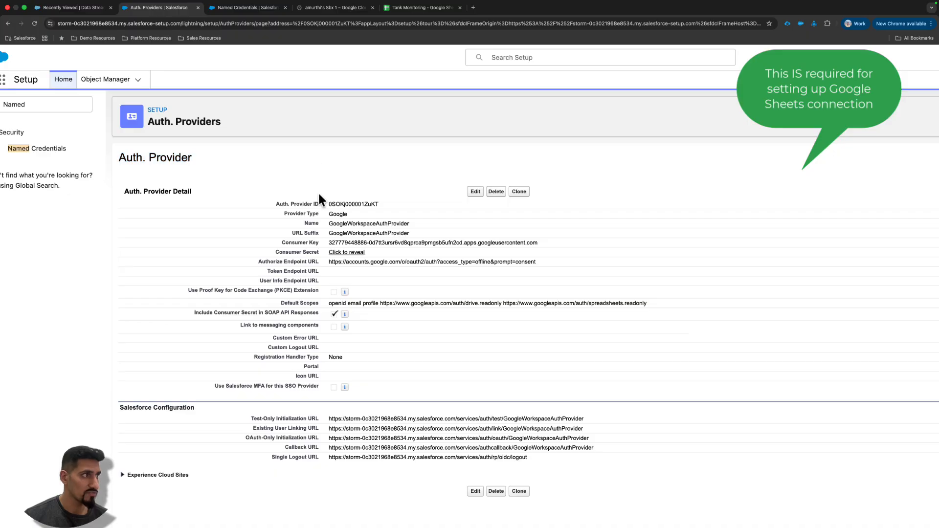
{"action": "scroll", "coordinate": [318, 192], "scroll_direction": "down", "scroll_amount": 5}
{"action": "scroll", "coordinate": [252, 168], "scroll_direction": "up", "scroll_amount": 5}
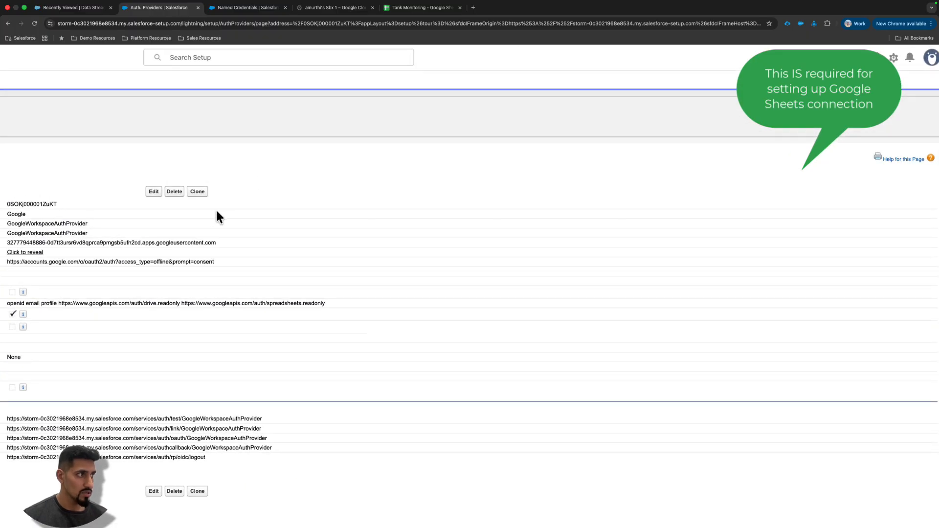
{"action": "left_click_drag", "start_coordinate": [350, 223], "coordinate": [432, 223]}
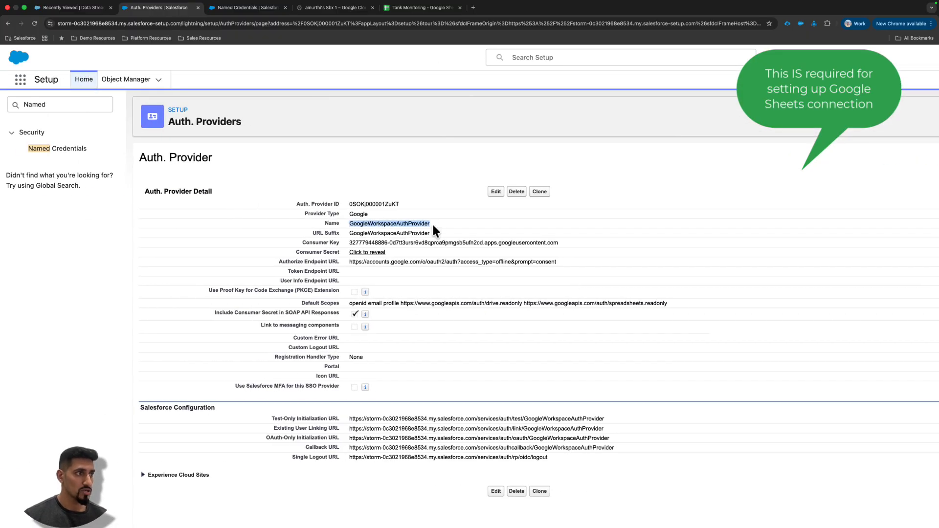
{"action": "left_click", "coordinate": [384, 223]}
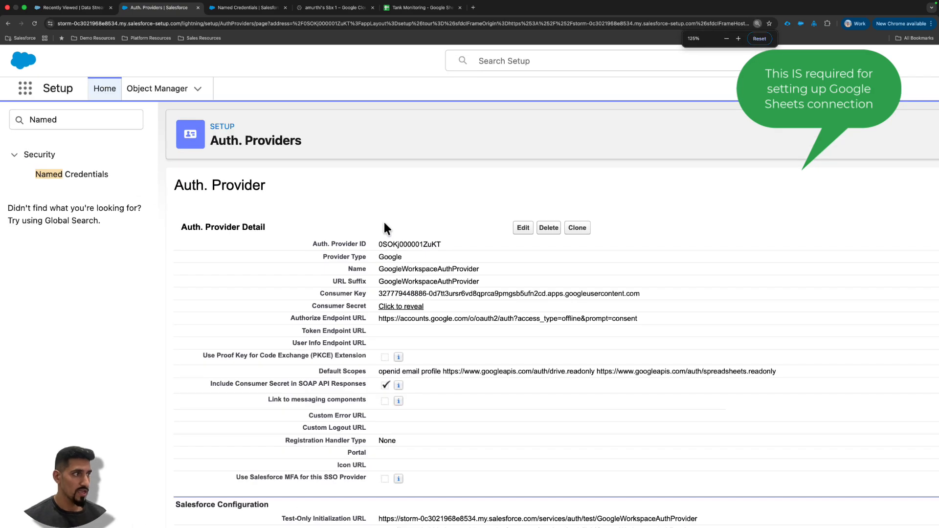
- Enlarge the Google auth provider page and examine its Consumer Key and Consumer Secret fields
{"action": "key", "text": "super+equal"}
{"action": "key", "text": "super+equal"}
{"action": "left_click_drag", "start_coordinate": [382, 284], "coordinate": [427, 286]}
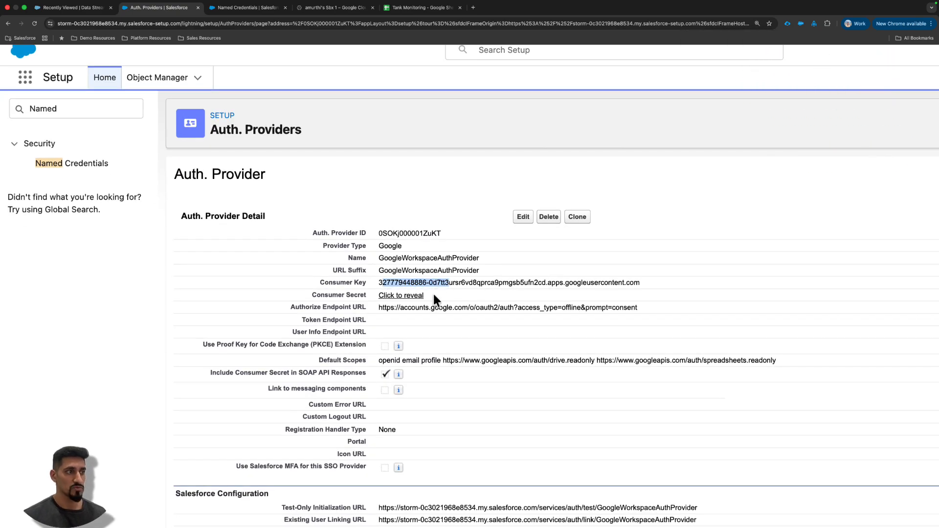
{"action": "left_click", "coordinate": [451, 286]}
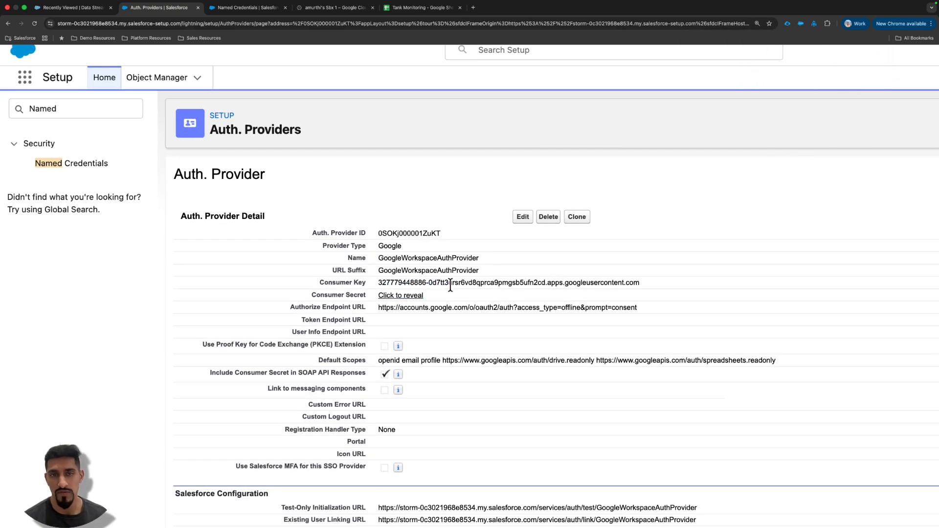
{"action": "scroll", "coordinate": [435, 291], "scroll_direction": "down", "scroll_amount": 1}
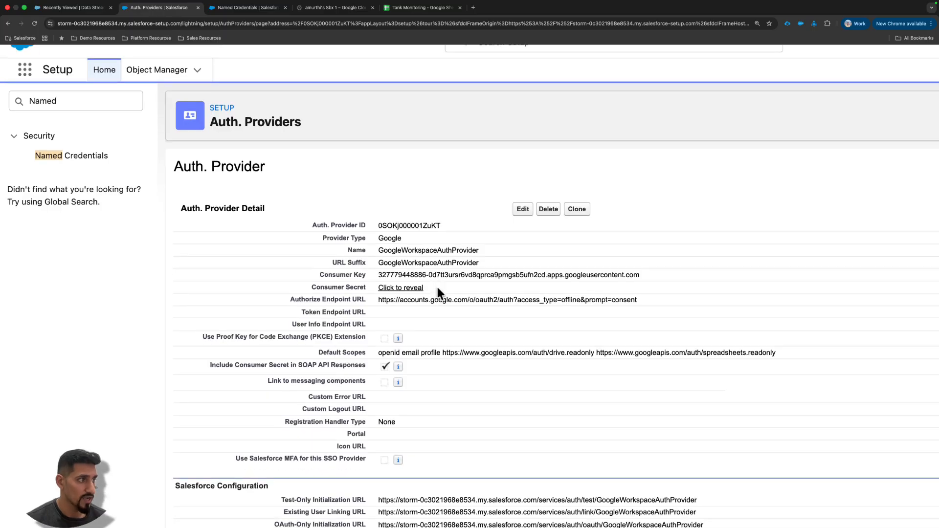
{"action": "scroll", "coordinate": [391, 300], "scroll_direction": "right", "scroll_amount": 1}
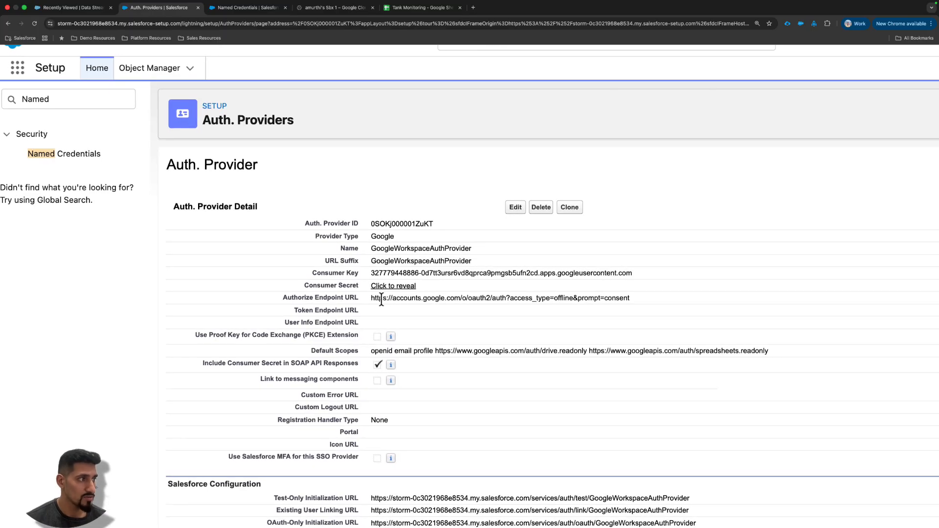
- Examine the Google provider's Authorize Endpoint URL, focusing on its access_type and prompt parameters
{"action": "left_click_drag", "start_coordinate": [372, 299], "coordinate": [545, 299]}
{"action": "left_click", "coordinate": [466, 300]}
{"action": "left_click", "coordinate": [496, 299]}
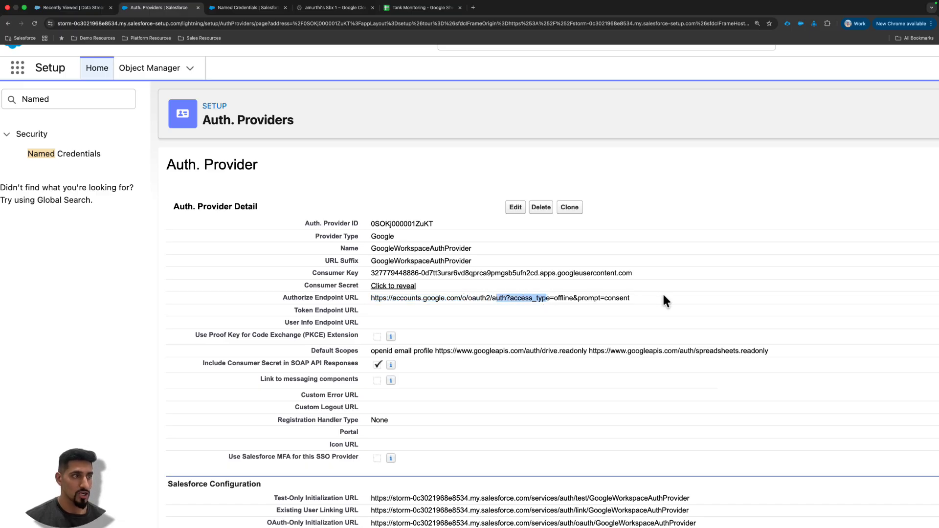
{"action": "left_click_drag", "start_coordinate": [663, 299], "coordinate": [511, 302]}
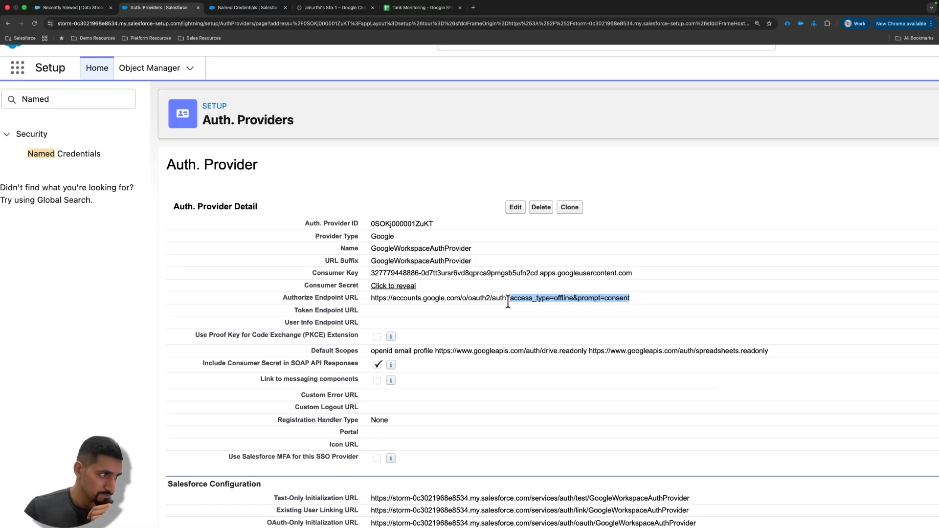
- Examine the Google provider's Default Scopes, focusing on the drive.readonly and spreadsheets.readonly URLs
{"action": "left_click", "coordinate": [421, 317]}
{"action": "scroll", "coordinate": [440, 323], "scroll_direction": "down", "scroll_amount": 2}
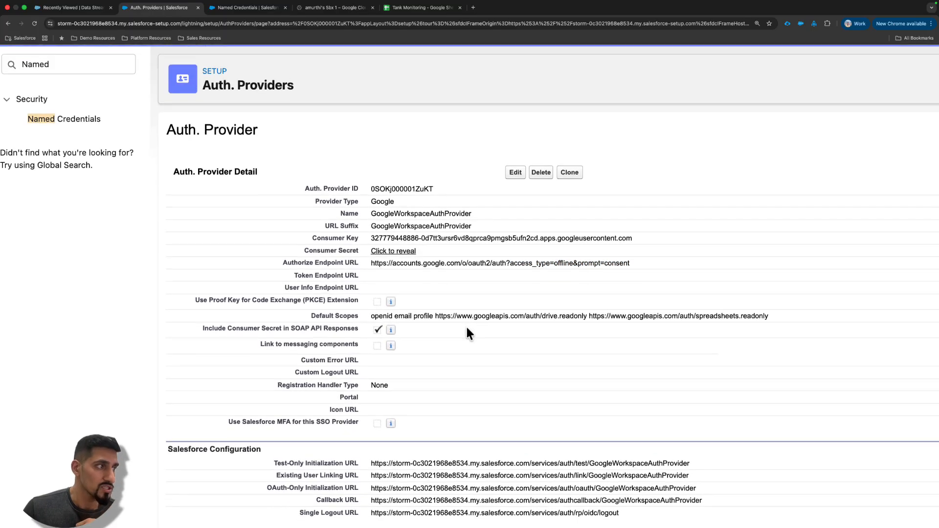
{"action": "left_click_drag", "start_coordinate": [371, 307], "coordinate": [510, 309]}
{"action": "left_click", "coordinate": [413, 308]}
{"action": "left_click", "coordinate": [438, 309]}
{"action": "left_click_drag", "start_coordinate": [538, 308], "coordinate": [585, 309]}
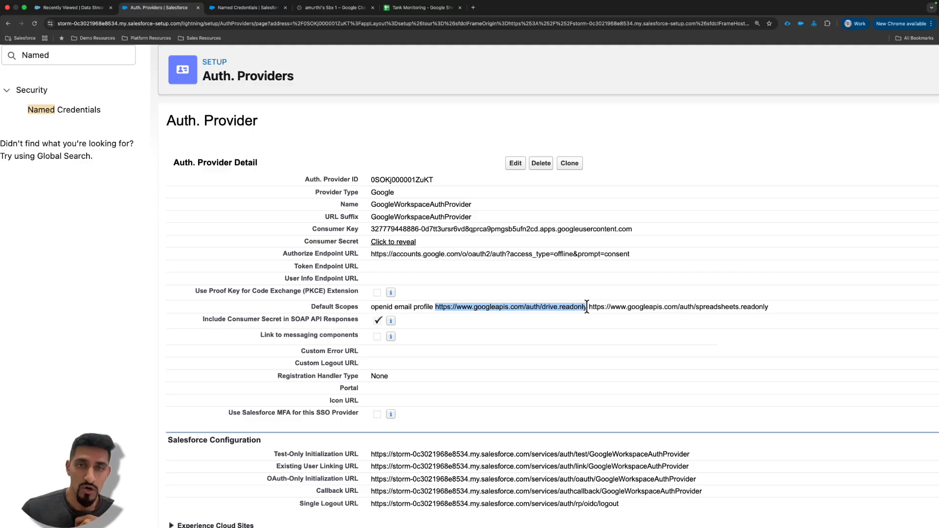
{"action": "left_click", "coordinate": [540, 308]}
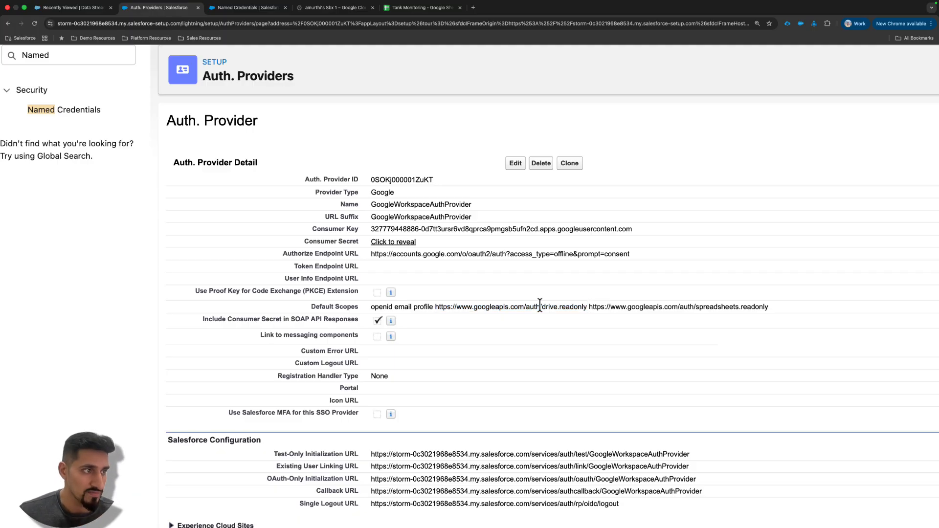
{"action": "left_click_drag", "start_coordinate": [589, 308], "coordinate": [784, 308]}
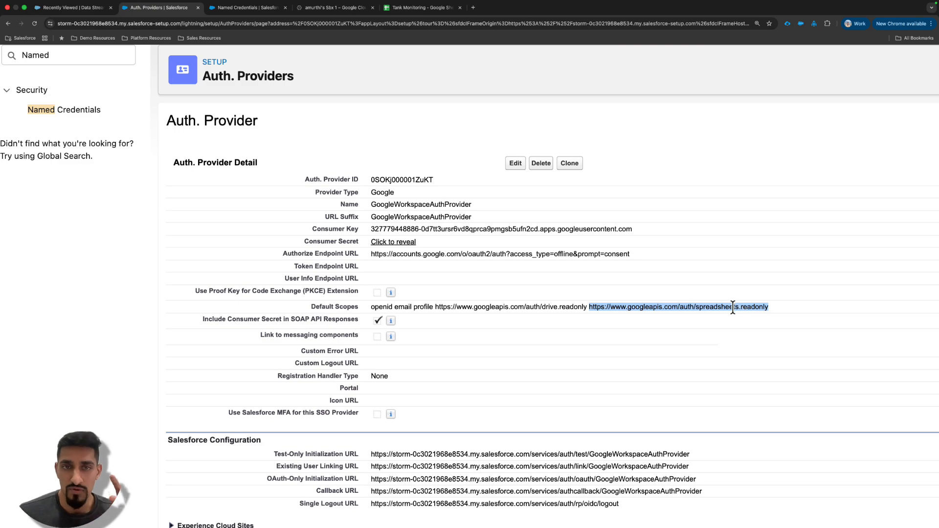
{"action": "left_click", "coordinate": [469, 307]}
- Enlarge the Google provider page and examine the Default Scopes and the Use Proof Key for Code Exchange (PKCE) Extension setting
{"action": "key", "text": "super+plus"}
{"action": "key", "text": "super+plus"}
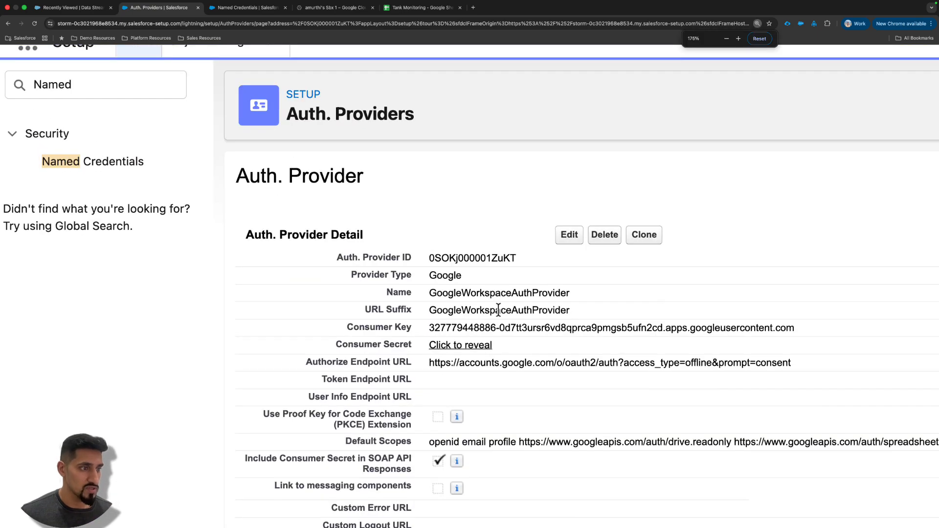
{"action": "scroll", "coordinate": [524, 319], "scroll_direction": "right", "scroll_amount": 5}
{"action": "scroll", "coordinate": [506, 350], "scroll_direction": "down", "scroll_amount": 1}
{"action": "scroll", "coordinate": [503, 349], "scroll_direction": "down", "scroll_amount": 2}
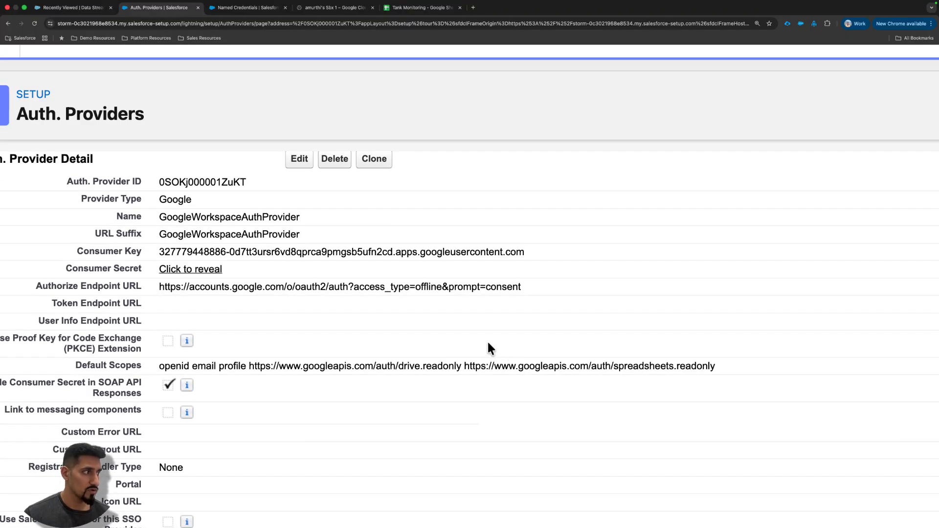
{"action": "scroll", "coordinate": [262, 350], "scroll_direction": "left", "scroll_amount": 4}
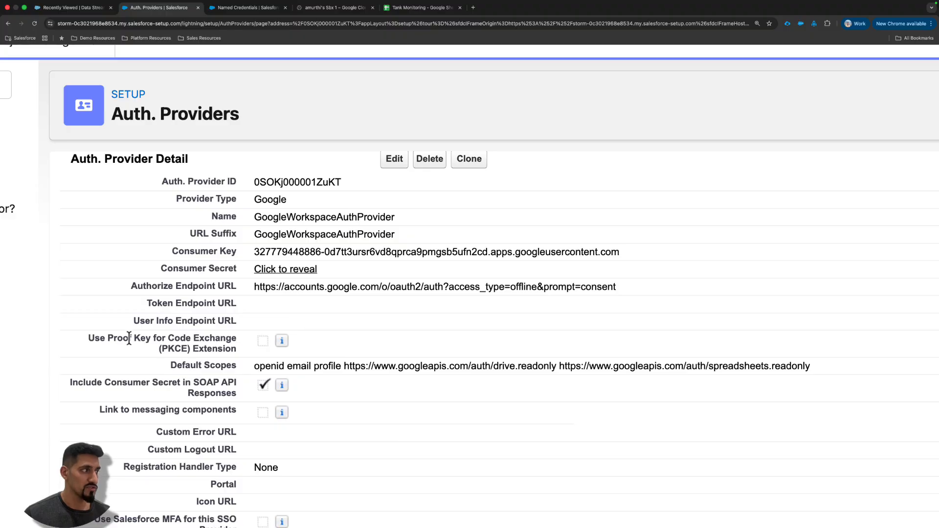
{"action": "left_click_drag", "start_coordinate": [115, 338], "coordinate": [219, 348]}
{"action": "left_click", "coordinate": [238, 383]}
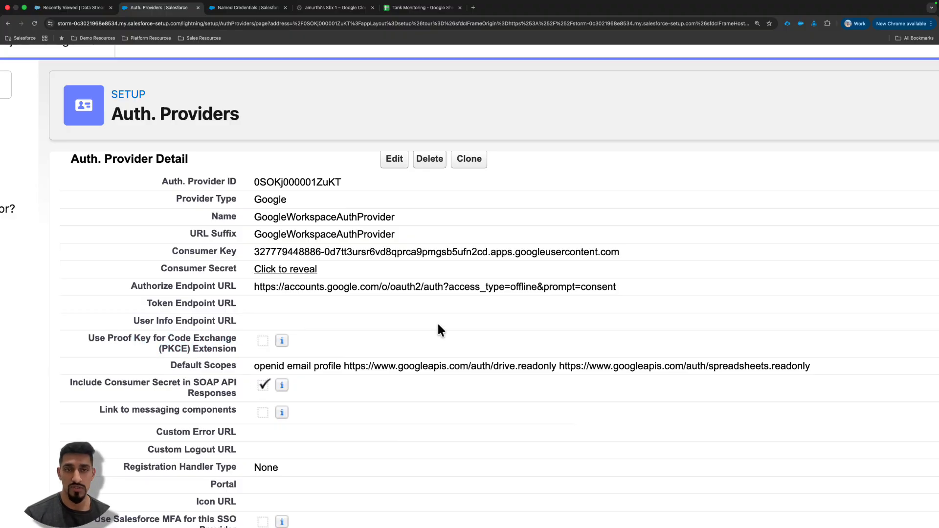
- Reduce the page zoom to 125% and select the full Callback URL in the Salesforce Configuration section
{"action": "key", "text": "super+minus"}
{"action": "key", "text": "super+minus"}
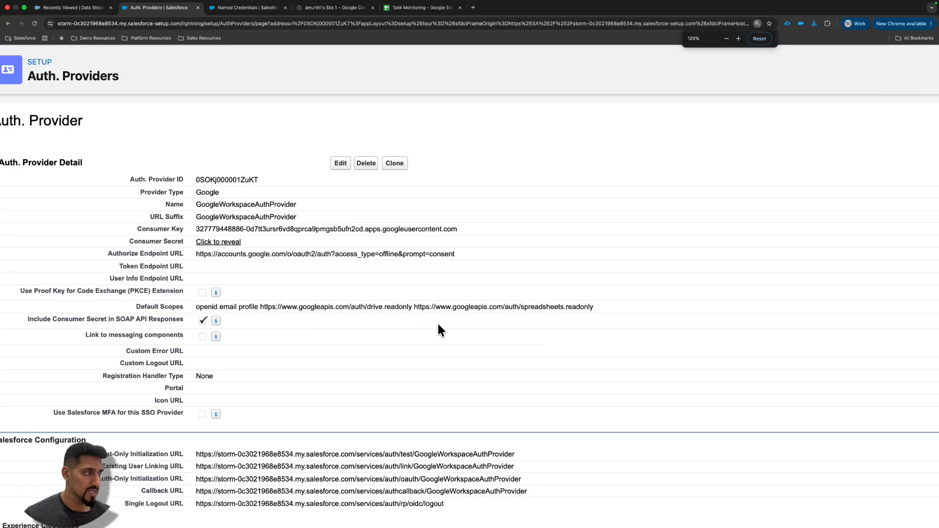
{"action": "scroll", "coordinate": [304, 379], "scroll_direction": "down", "scroll_amount": 3}
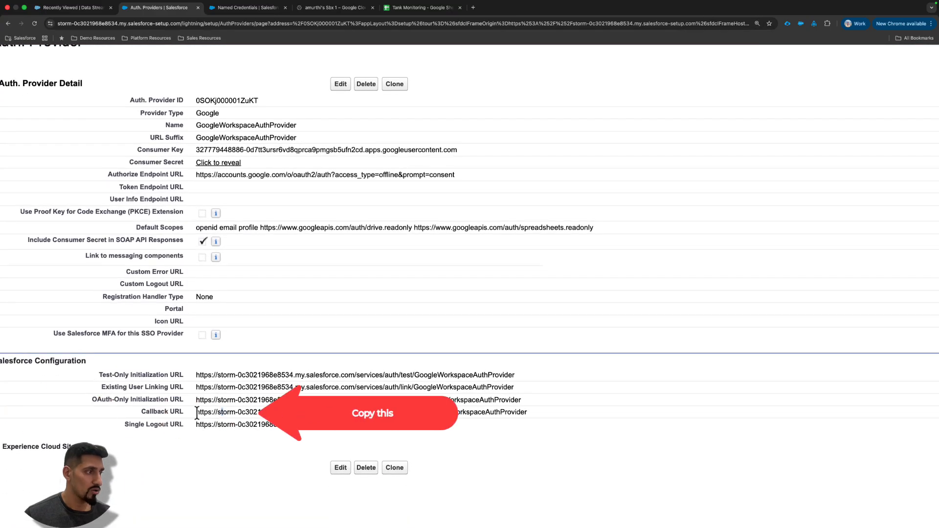
{"action": "left_click_drag", "start_coordinate": [196, 412], "coordinate": [538, 420]}
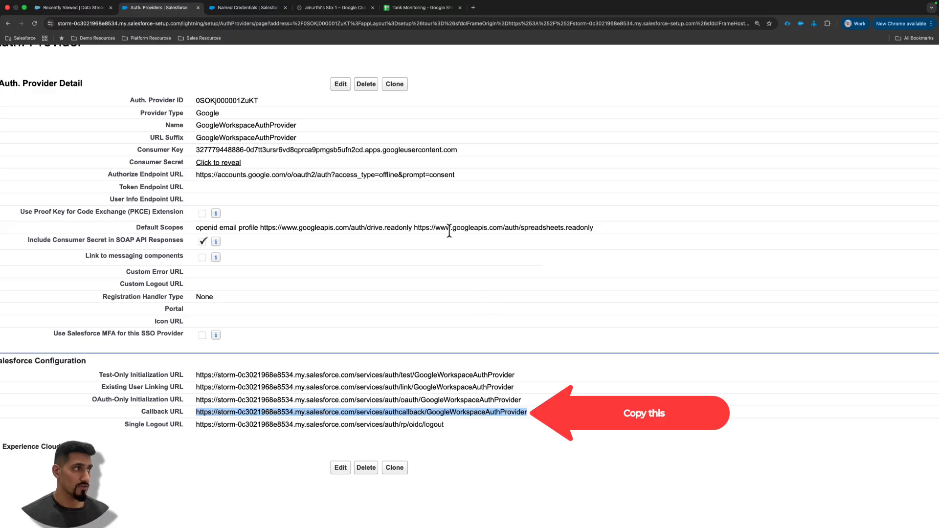
{"action": "scroll", "coordinate": [211, 192], "scroll_direction": "up", "scroll_amount": 1}
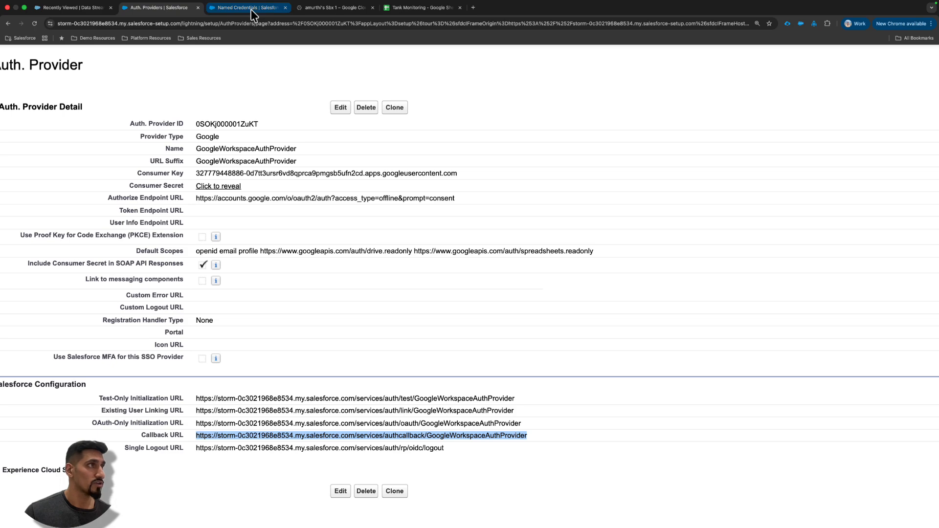
- Switch to the Tank Monitoring spreadsheet in Google Sheets and check which Google account is signed in
{"action": "left_click", "coordinate": [328, 8]}
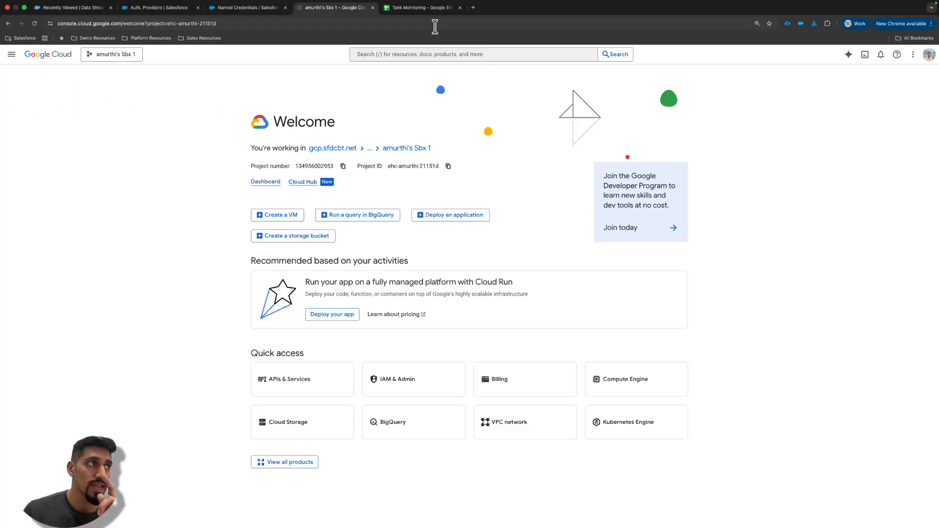
{"action": "left_click", "coordinate": [423, 8]}
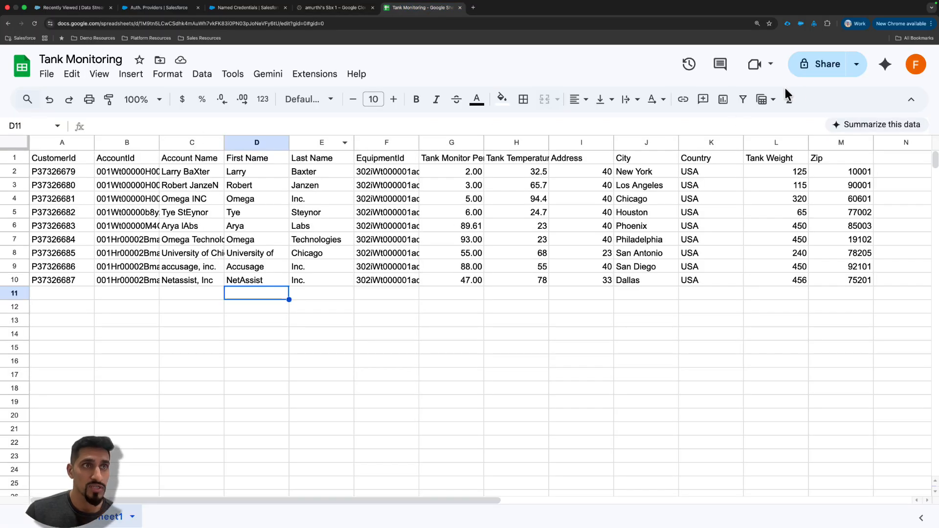
{"action": "left_click", "coordinate": [915, 65]}
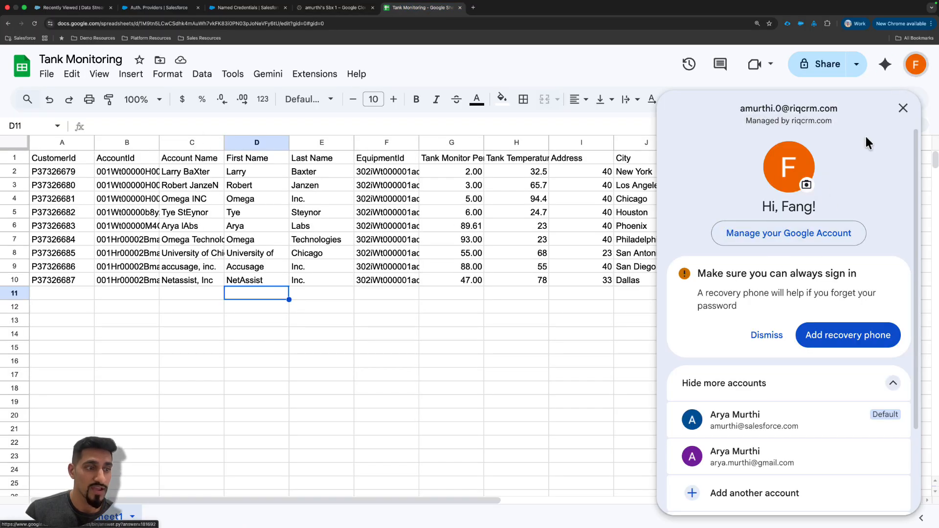
{"action": "left_click", "coordinate": [520, 399]}
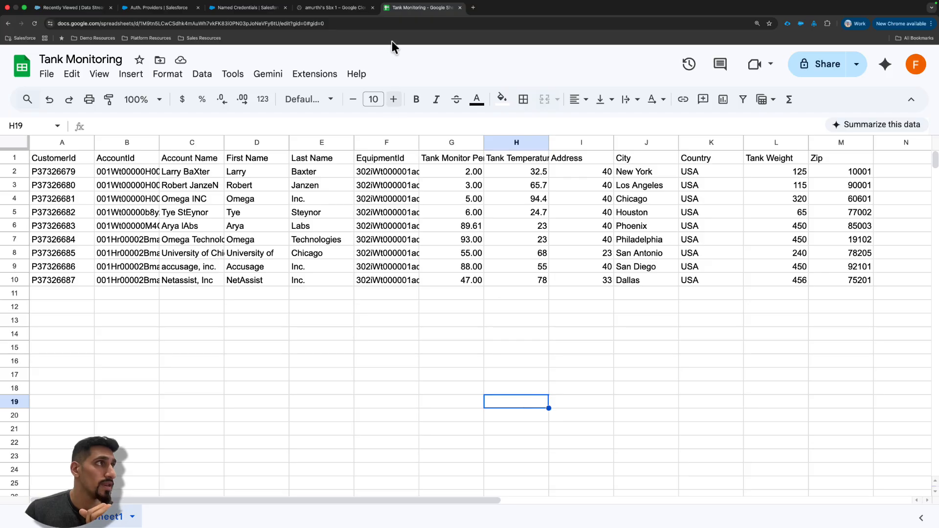
- Switch the Google Cloud console to the Google account used for the Tank Monitoring spreadsheet and close the previous account's console page
{"action": "left_click", "coordinate": [336, 7]}
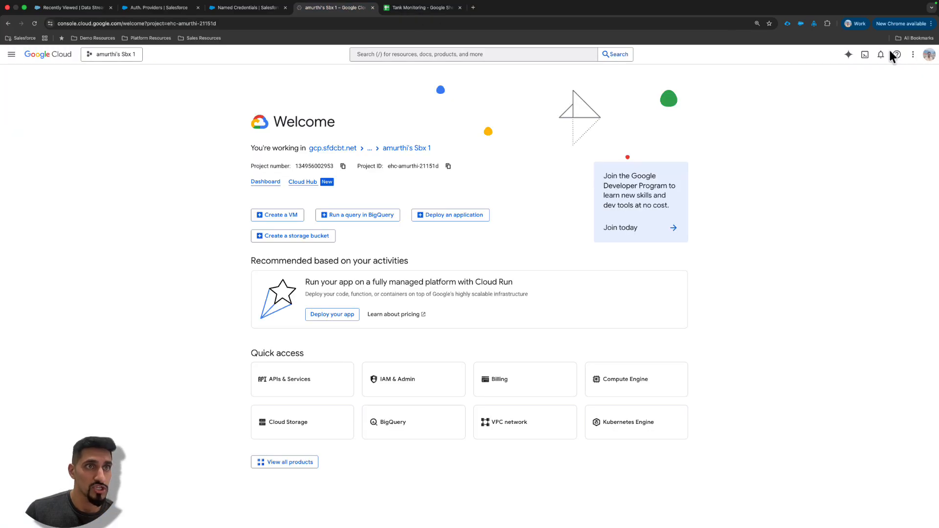
{"action": "left_click", "coordinate": [929, 55]}
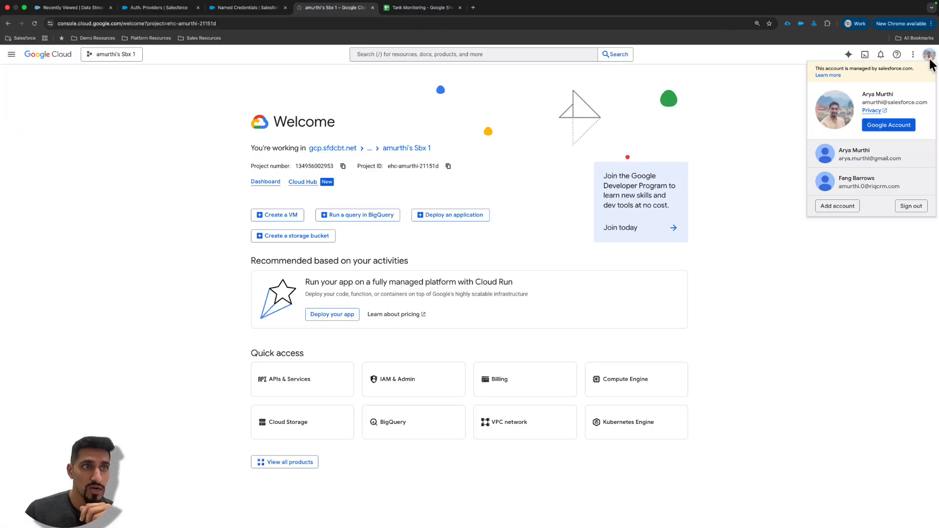
{"action": "left_click", "coordinate": [860, 182]}
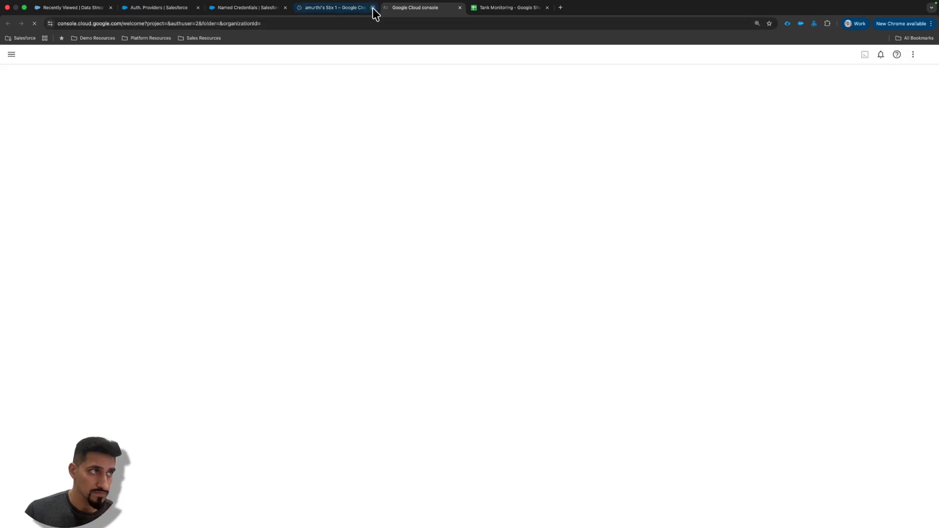
{"action": "left_click", "coordinate": [373, 8]}
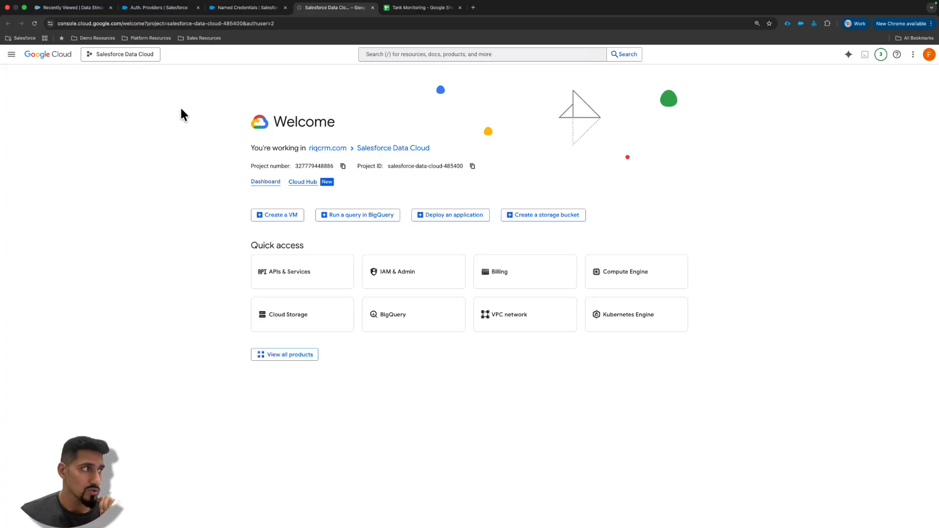
- Choose the Salesforce Data Cloud project as the working Google Cloud project
{"action": "left_click", "coordinate": [110, 58]}
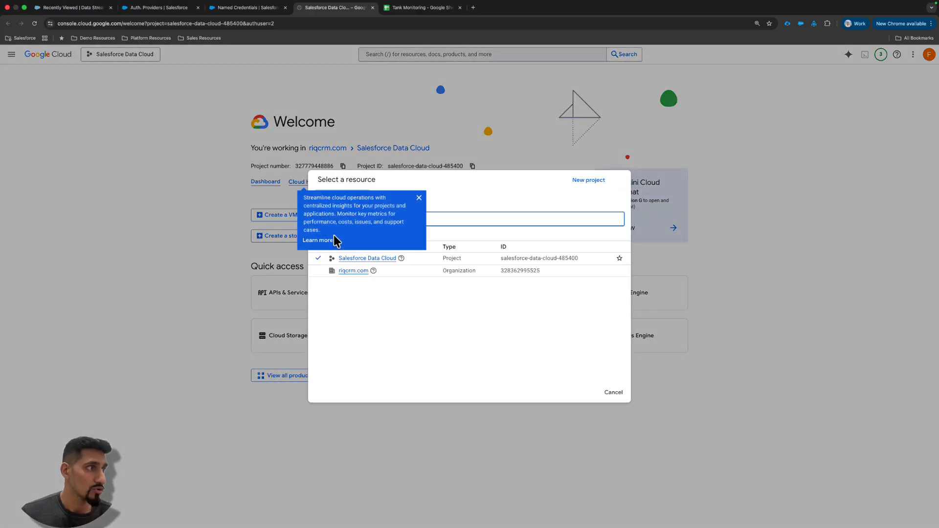
{"action": "left_click", "coordinate": [419, 219]}
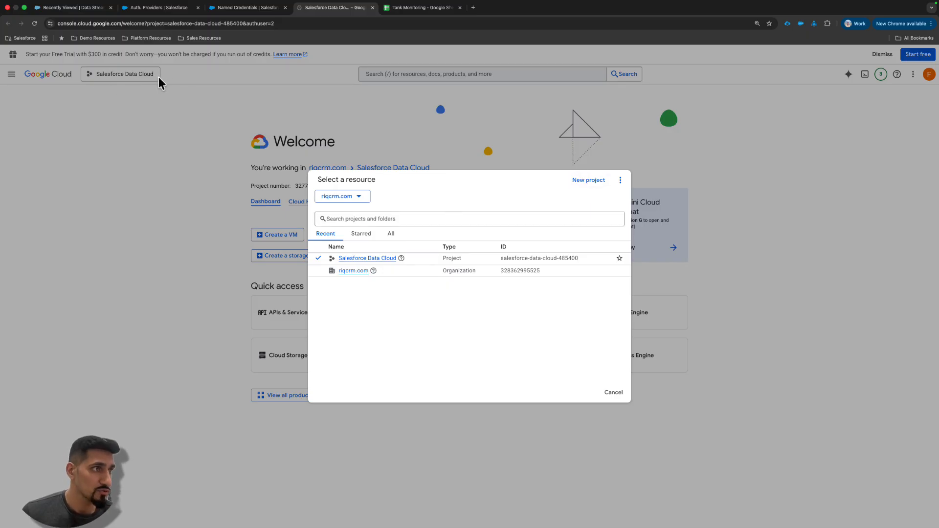
{"action": "left_click", "coordinate": [360, 260]}
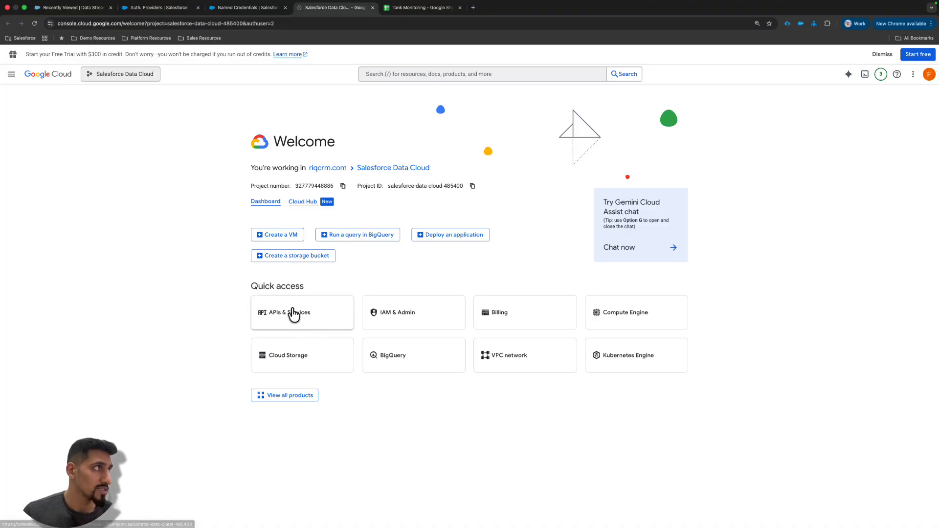
- Open the API Library, search for "google sheets api" and check on the Google Sheets API product page whether it is enabled
{"action": "left_click", "coordinate": [11, 75]}
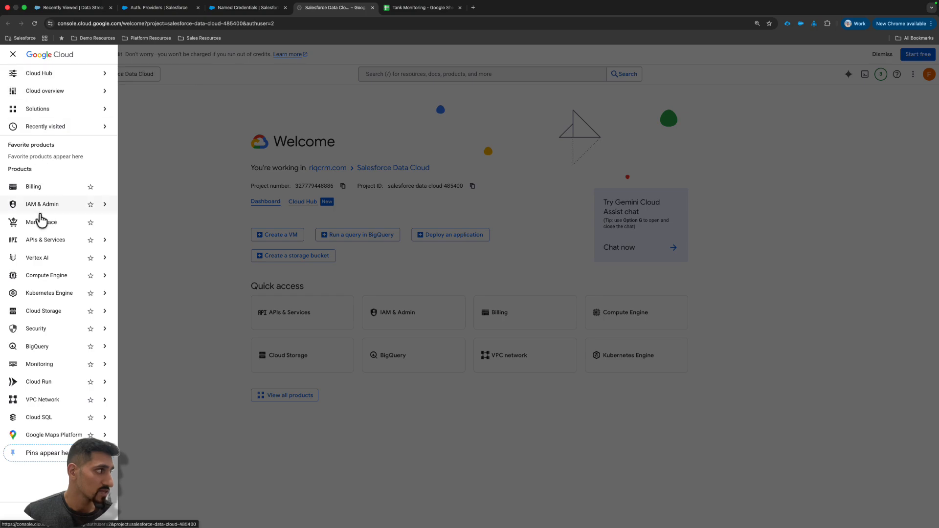
{"action": "mouse_move", "coordinate": [47, 246]}
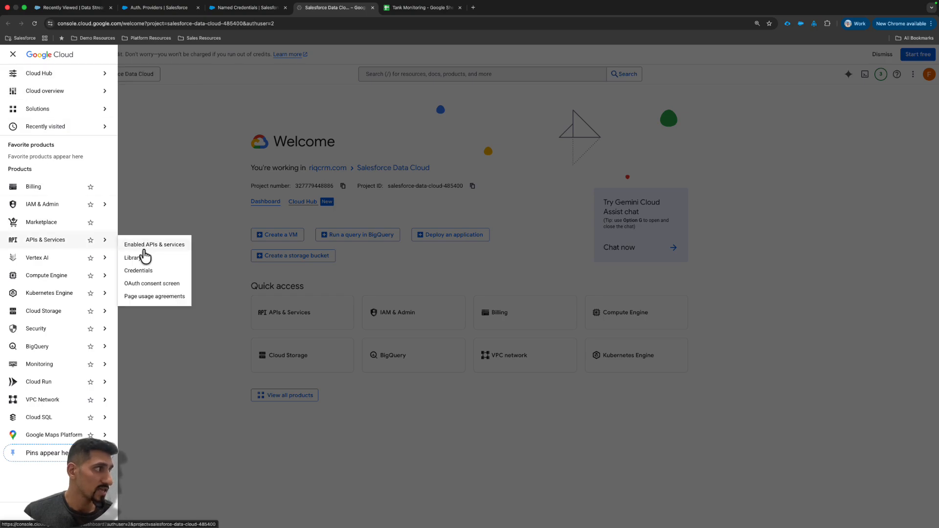
{"action": "left_click", "coordinate": [137, 259]}
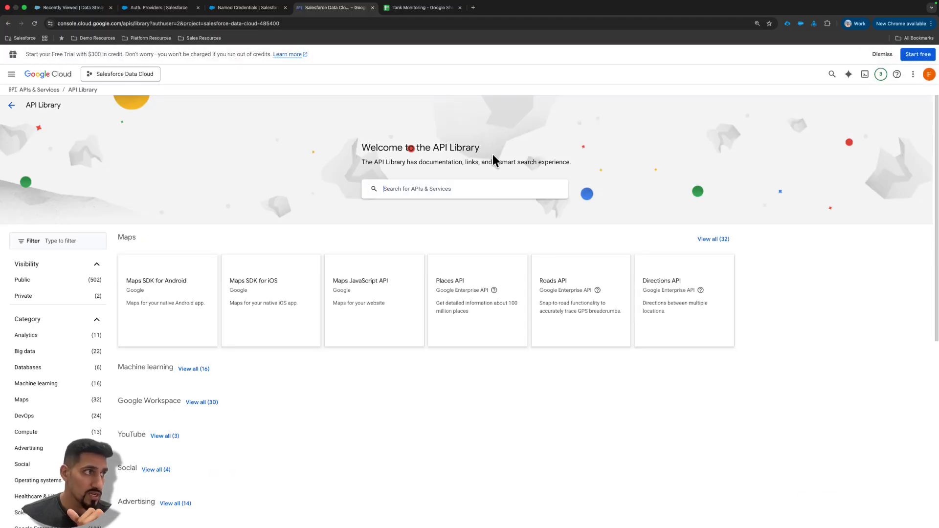
{"action": "left_click", "coordinate": [434, 187]}
{"action": "type", "text": "Googl"}
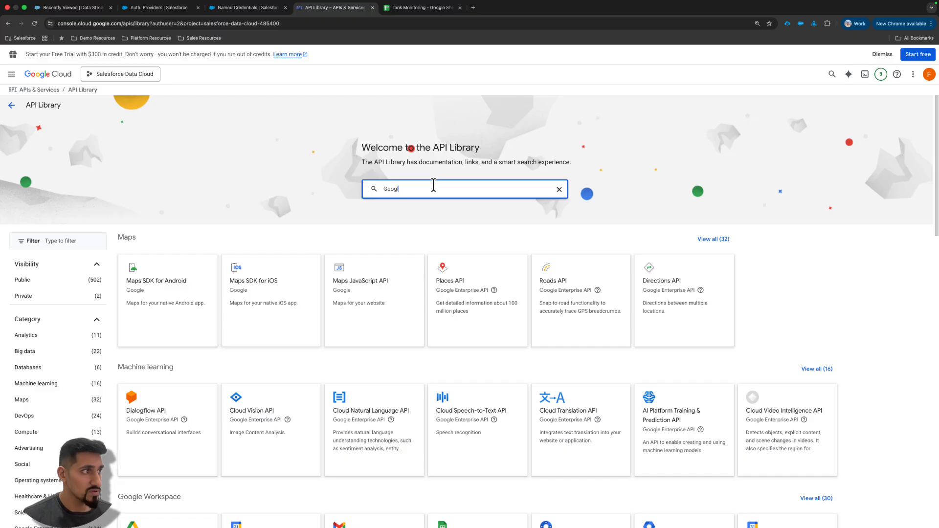
{"action": "type", "text": "e SHeets"}
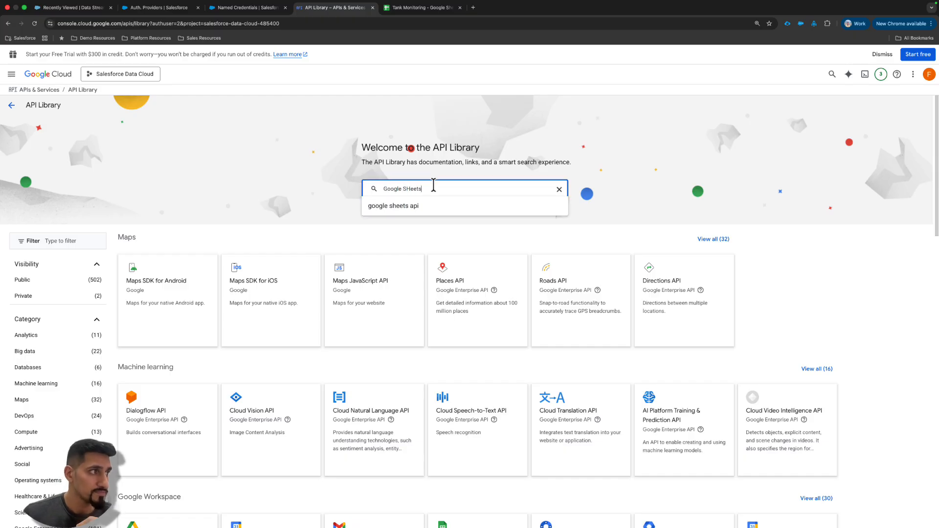
{"action": "left_click", "coordinate": [409, 206]}
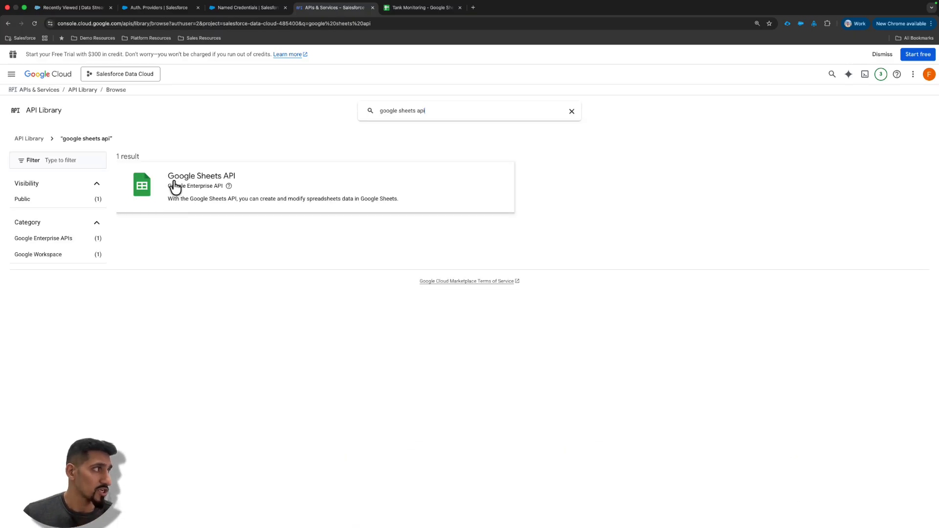
{"action": "left_click", "coordinate": [383, 319]}
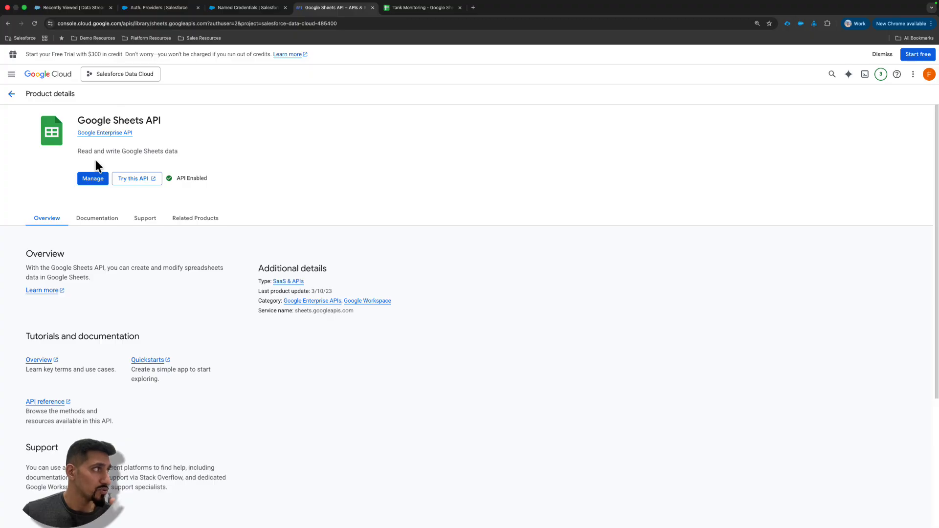
- Search the API Library for "google drive api" and check the enabled status on the Google Drive API product page
{"action": "left_click", "coordinate": [11, 94]}
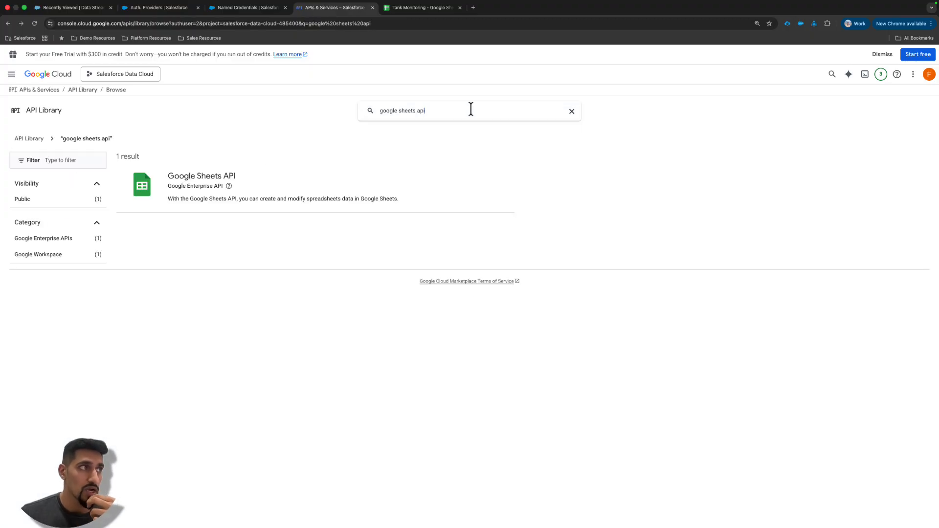
{"action": "left_click", "coordinate": [470, 109]}
{"action": "type", "text": "Google Drive"}
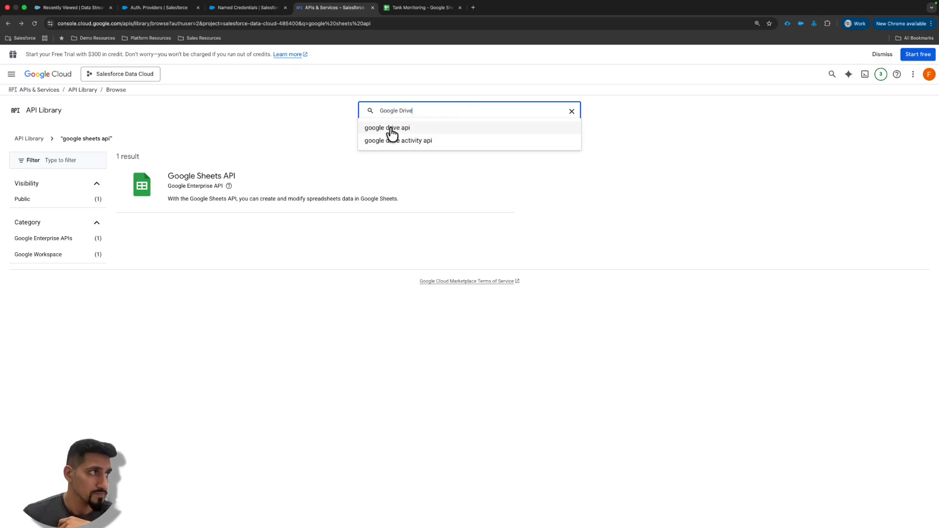
{"action": "left_click", "coordinate": [390, 129]}
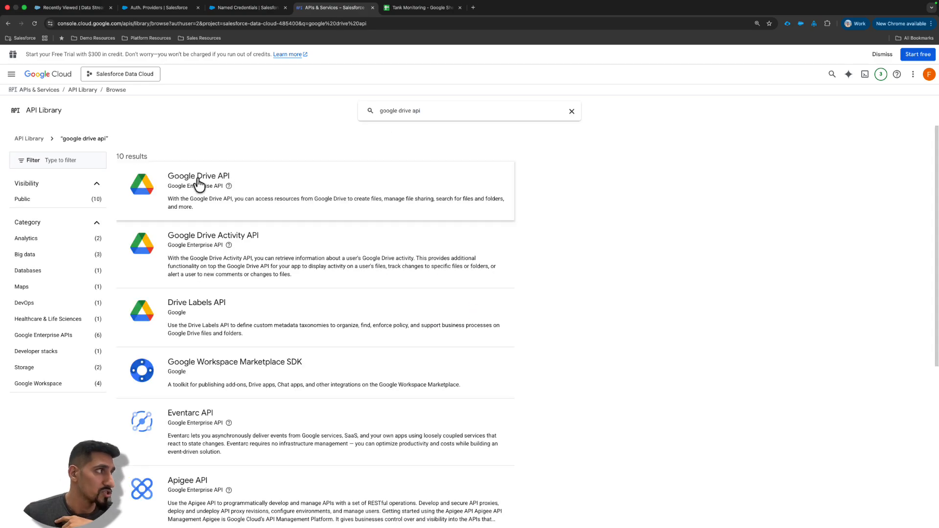
{"action": "left_click", "coordinate": [201, 185]}
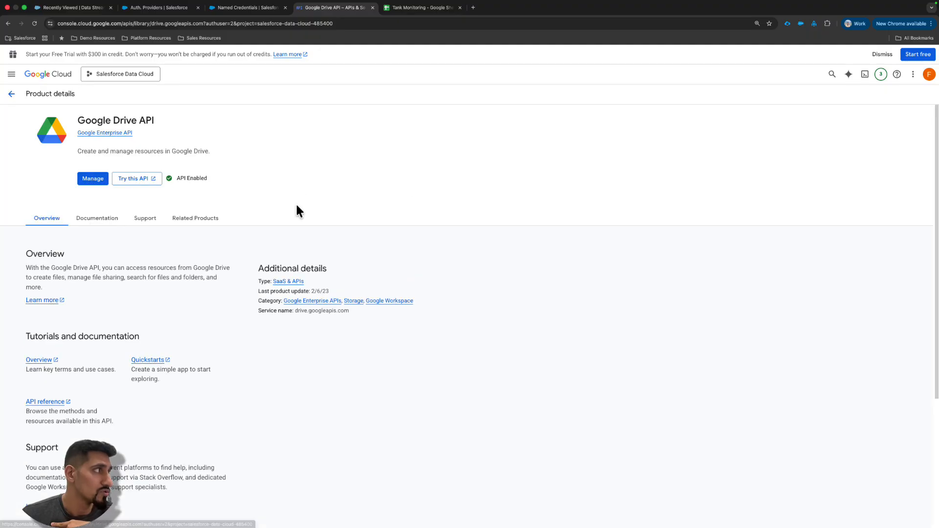
{"action": "left_click_drag", "start_coordinate": [187, 178], "coordinate": [235, 177]}
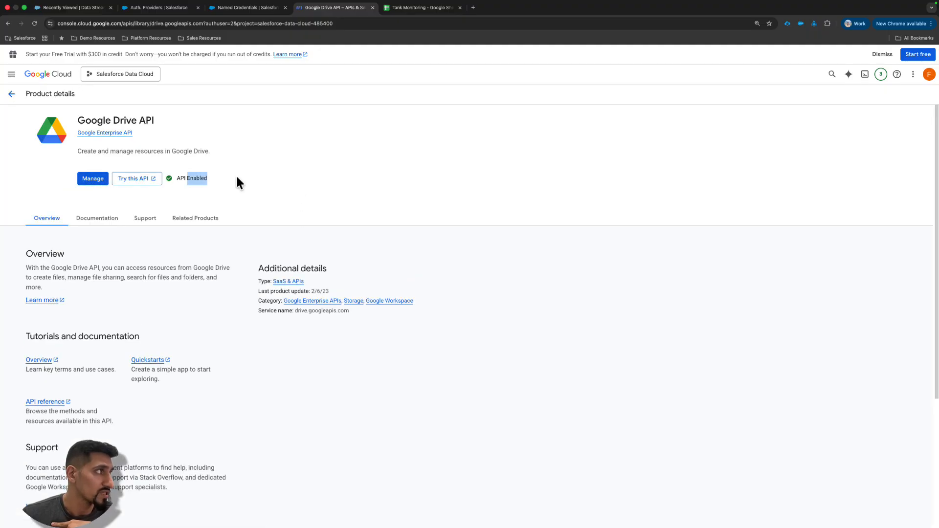
- Open the Data Access page of the project's Google Auth Platform and review its non-sensitive, sensitive and restricted scopes
{"action": "left_click", "coordinate": [236, 177]}
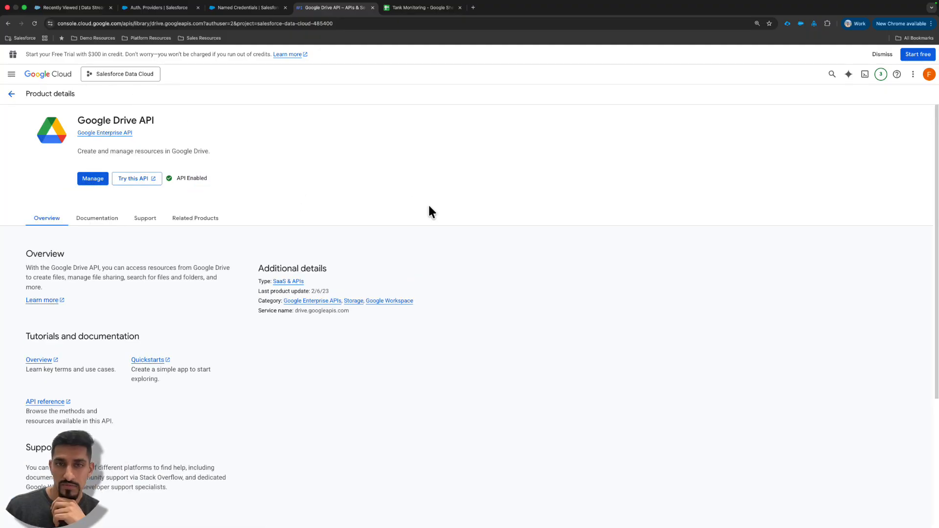
{"action": "left_click", "coordinate": [11, 75]}
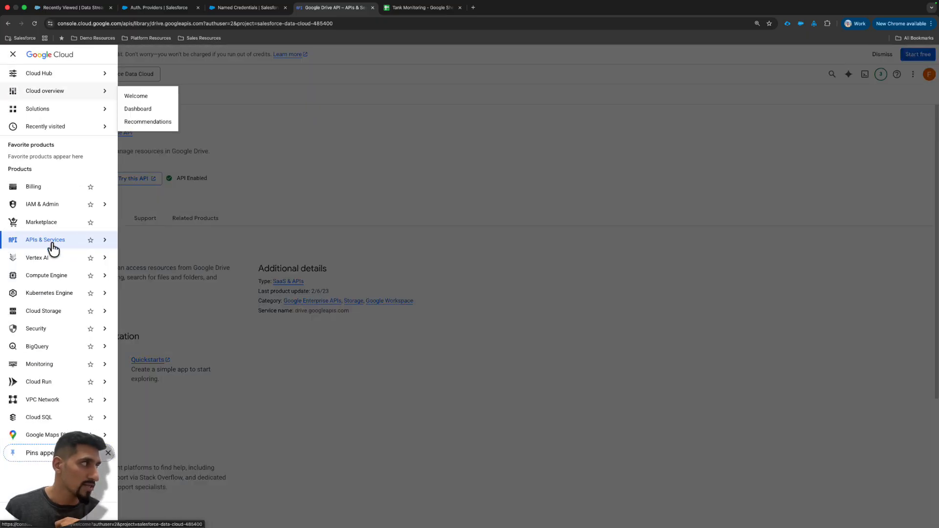
{"action": "mouse_move", "coordinate": [34, 247]}
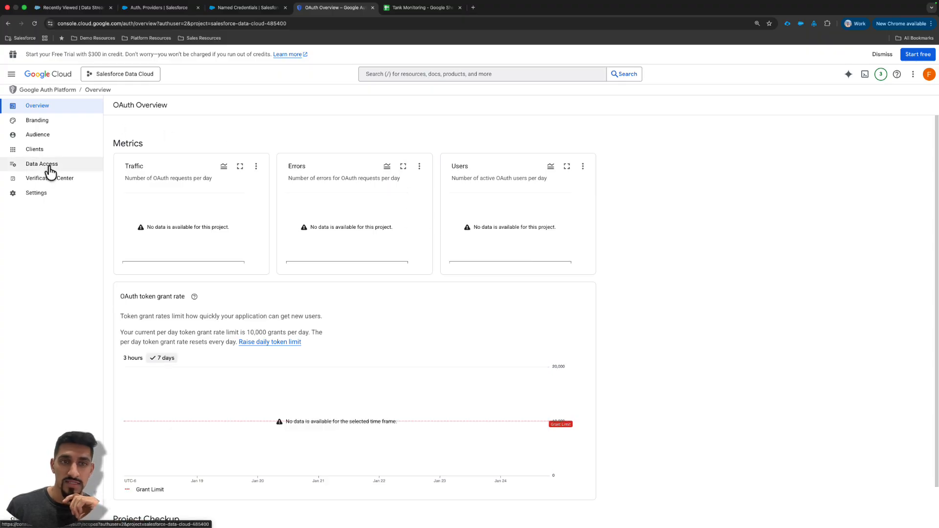
{"action": "scroll", "coordinate": [45, 168], "scroll_direction": "up", "scroll_amount": 5}
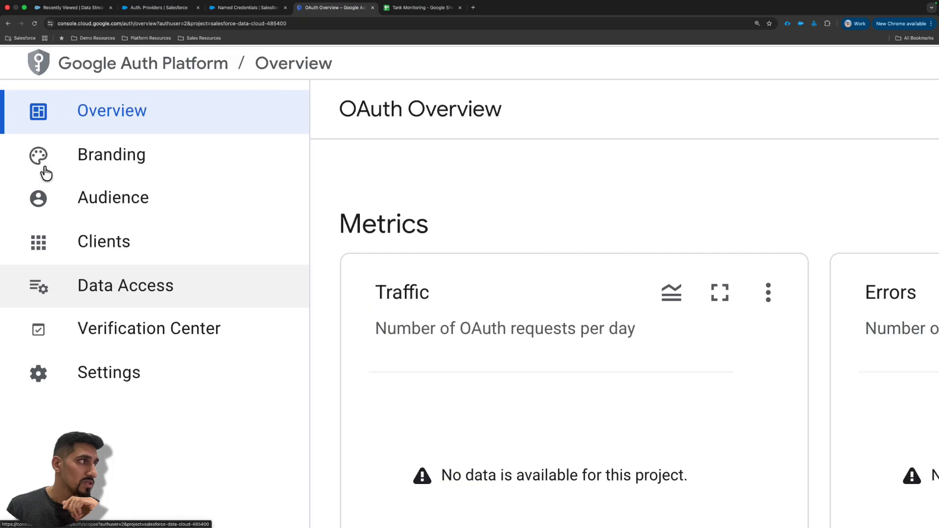
{"action": "left_click", "coordinate": [110, 293]}
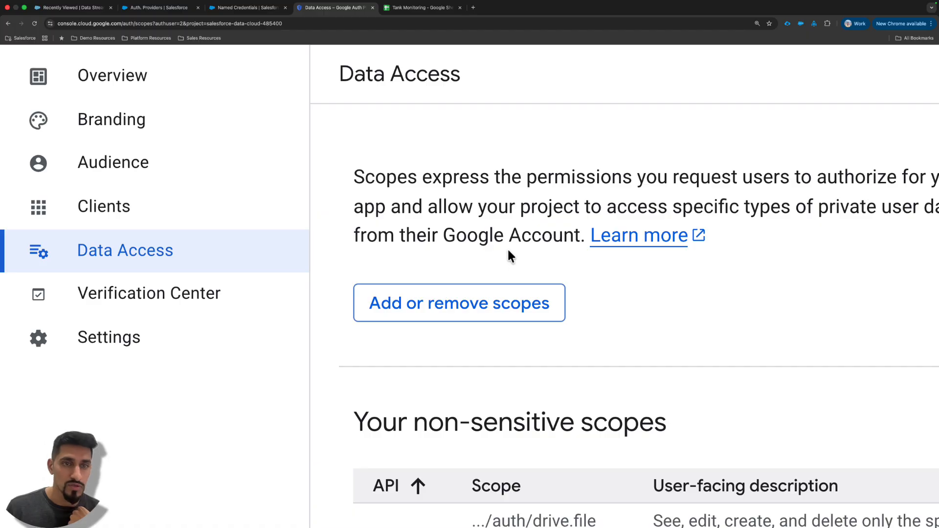
{"action": "scroll", "coordinate": [558, 247], "scroll_direction": "down", "scroll_amount": 5}
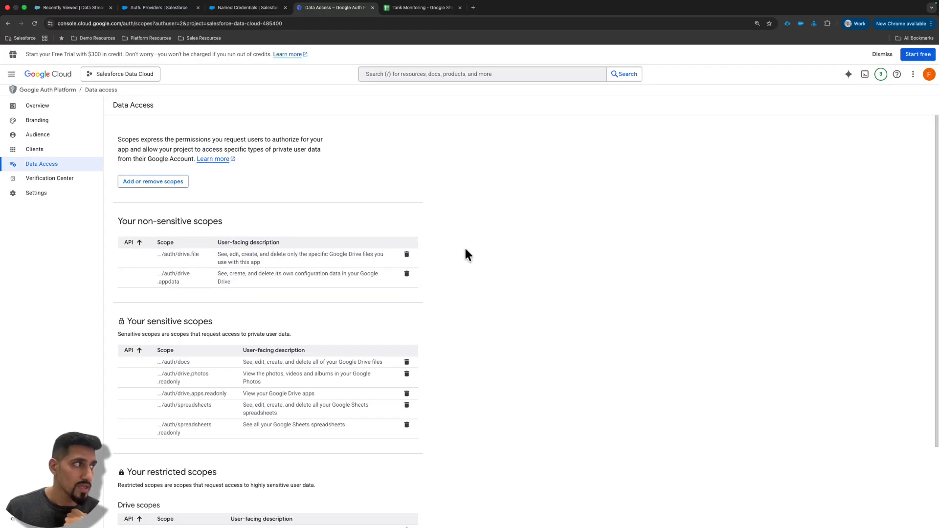
{"action": "scroll", "coordinate": [290, 170], "scroll_direction": "down", "scroll_amount": 1}
{"action": "scroll", "coordinate": [258, 338], "scroll_direction": "down", "scroll_amount": 3}
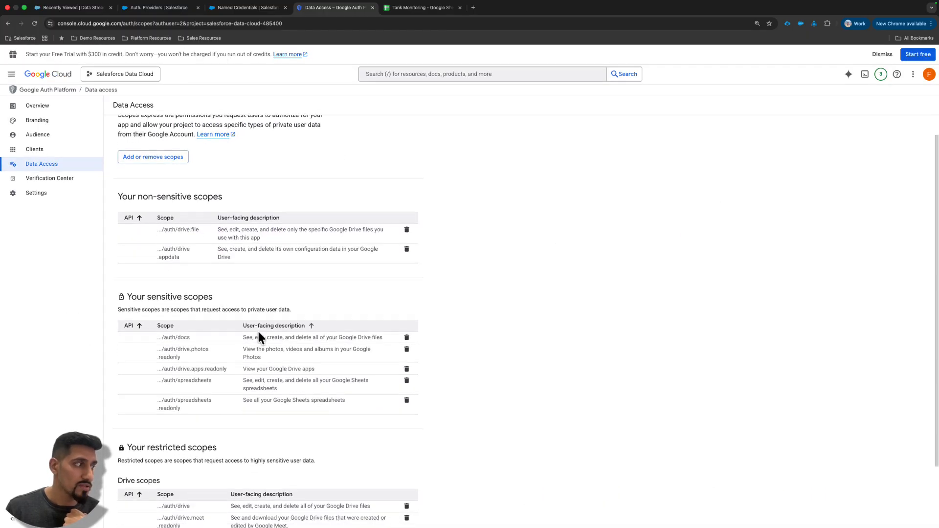
{"action": "scroll", "coordinate": [316, 349], "scroll_direction": "up", "scroll_amount": 2}
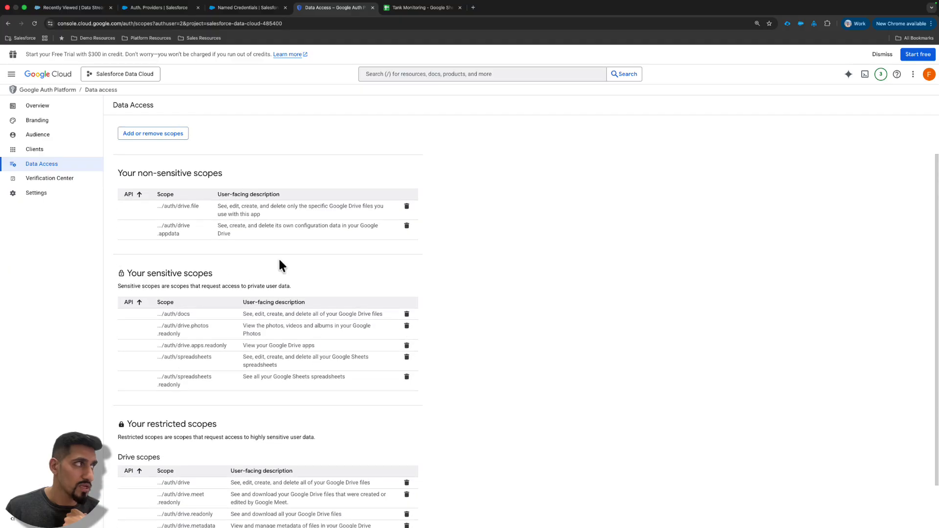
{"action": "scroll", "coordinate": [158, 136], "scroll_direction": "up", "scroll_amount": 2}
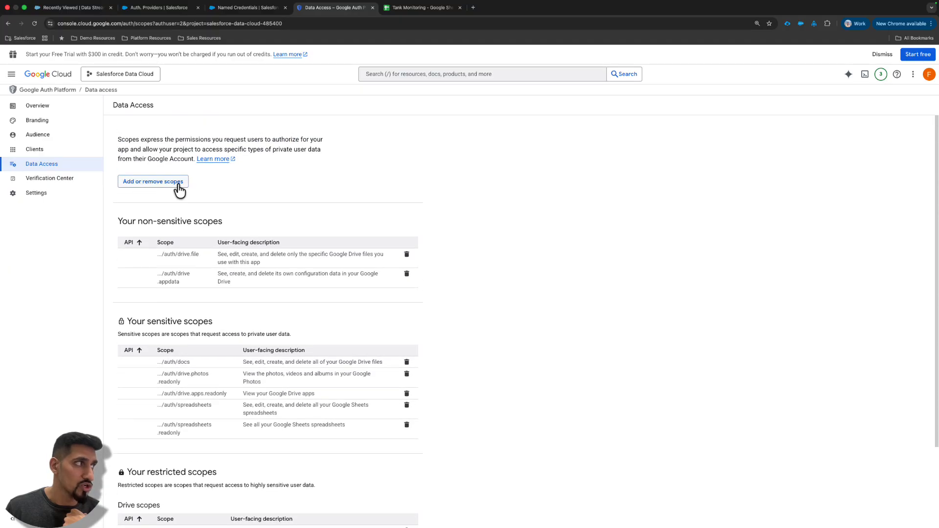
- Open the scope selection for editing and look up the "Google Drive" scopes with the filter
{"action": "left_click", "coordinate": [153, 181]}
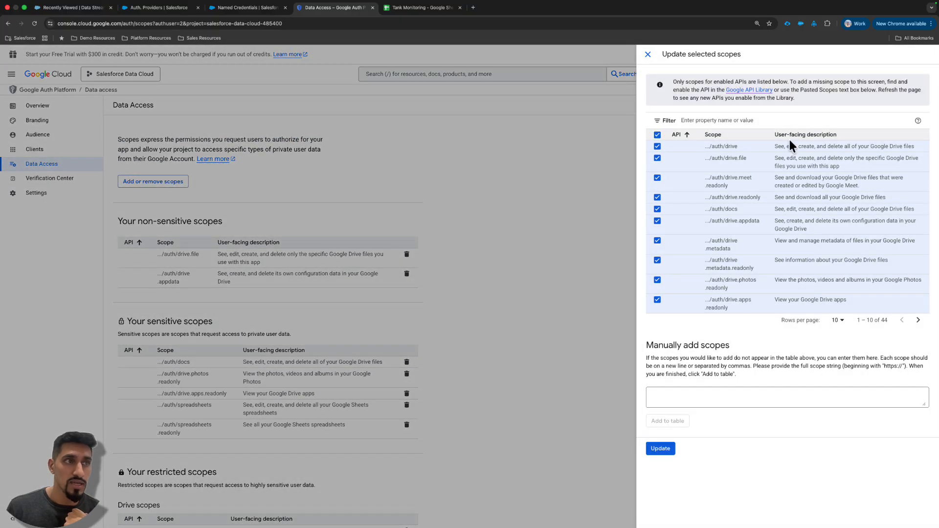
{"action": "left_click", "coordinate": [772, 121]}
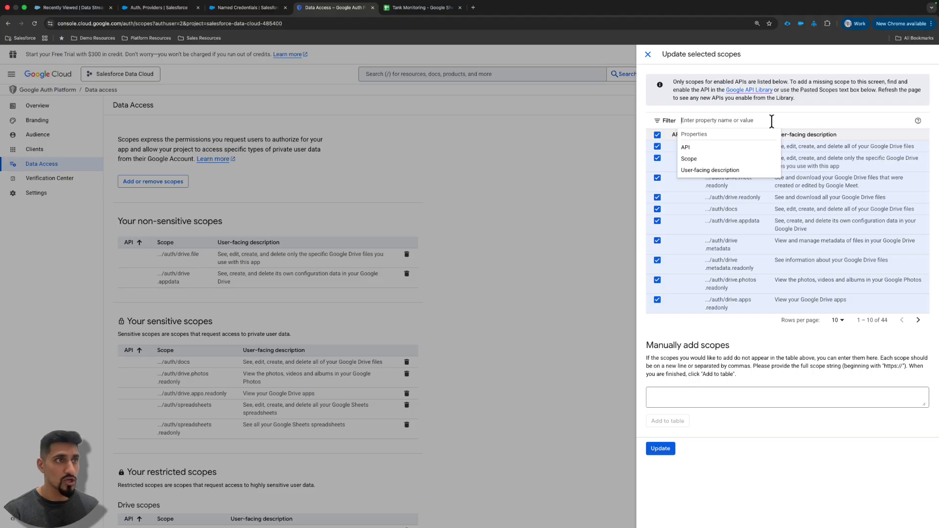
{"action": "type", "text": "Googel Drive"}
{"action": "key", "text": "super+a"}
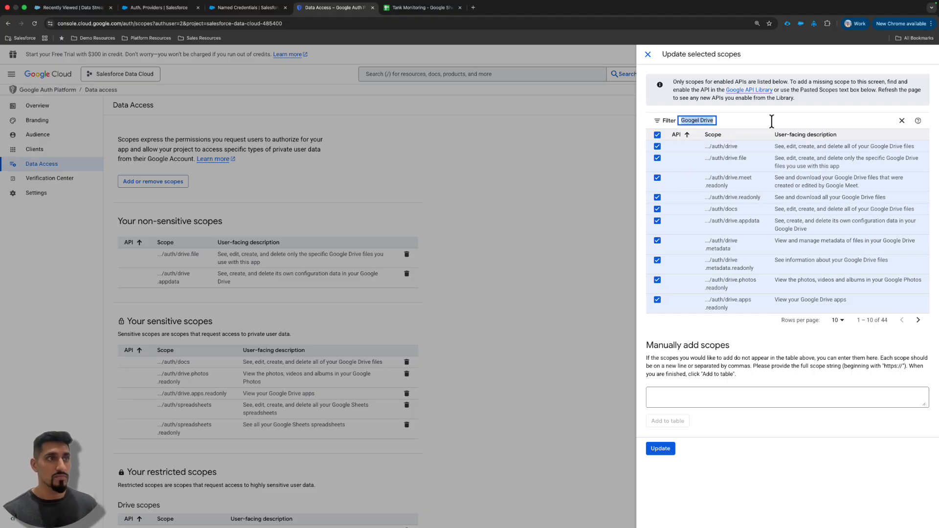
{"action": "type", "text": "Google Drive"}
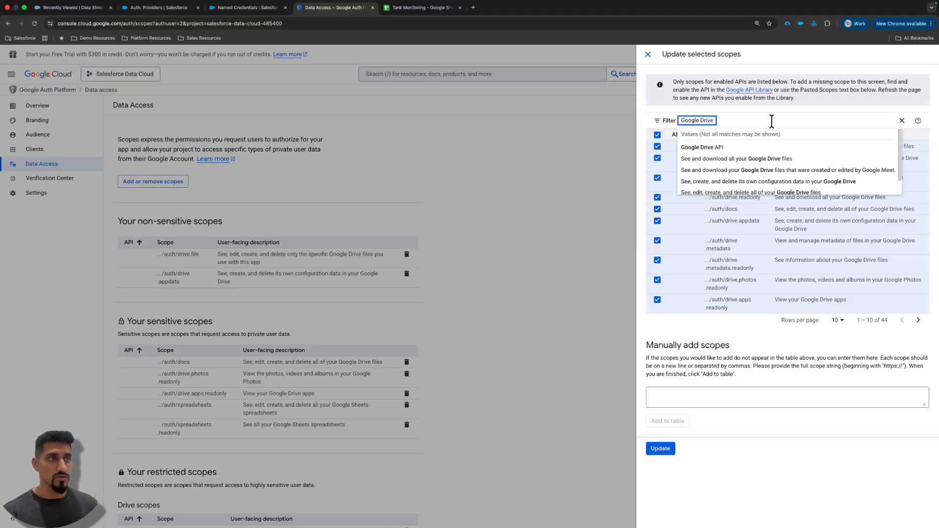
- Look up the "Google Sheets" scopes with the filter, clear it and close the scope selection without updating
{"action": "key", "text": "super+a"}
{"action": "type", "text": "Google She"}
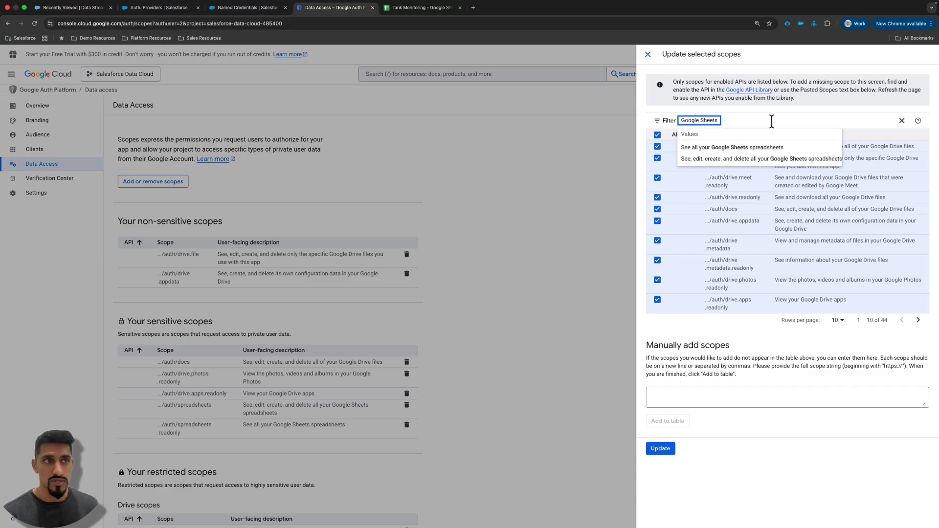
{"action": "key", "text": "super+a"}
{"action": "key", "text": "BackSpace"}
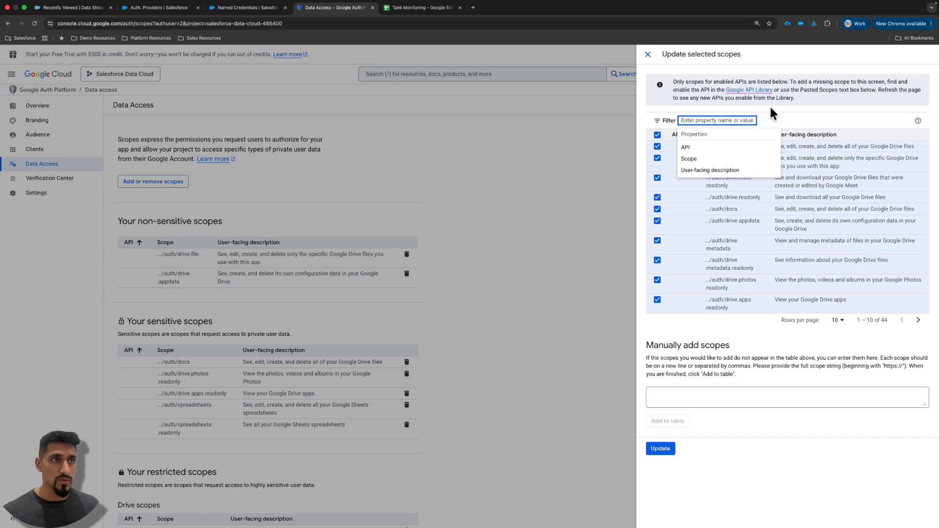
{"action": "left_click", "coordinate": [820, 109]}
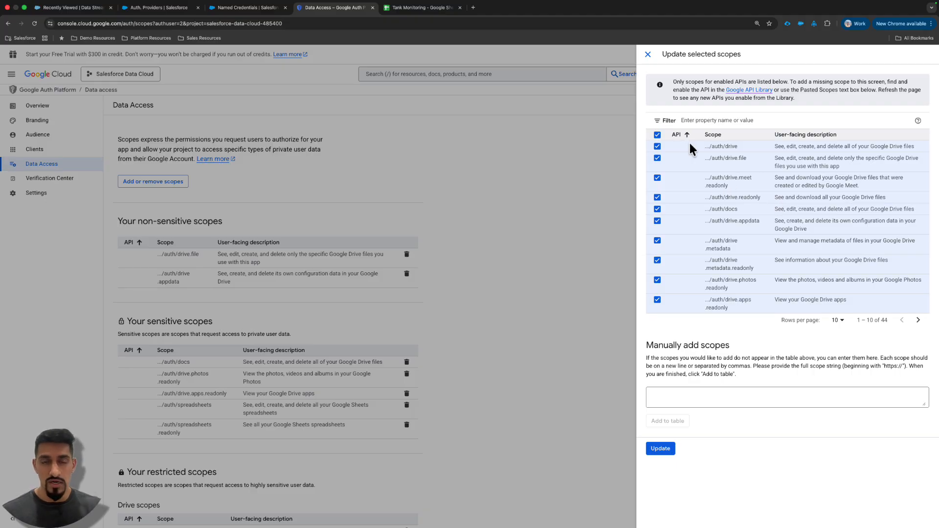
{"action": "left_click", "coordinate": [648, 55]}
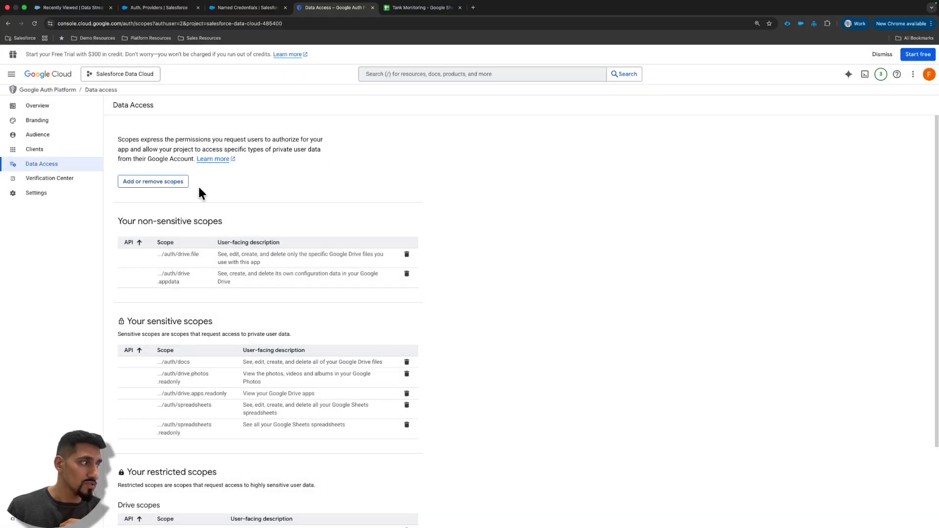
- Go to the project's OAuth 2.0 clients and open the details of Web Client
{"action": "scroll", "coordinate": [201, 303], "scroll_direction": "down", "scroll_amount": 3}
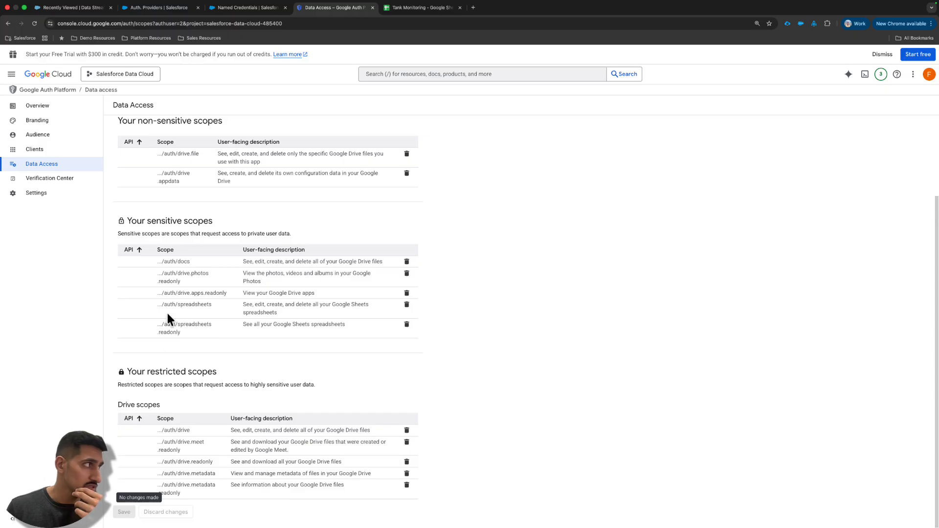
{"action": "scroll", "coordinate": [113, 206], "scroll_direction": "up", "scroll_amount": 2}
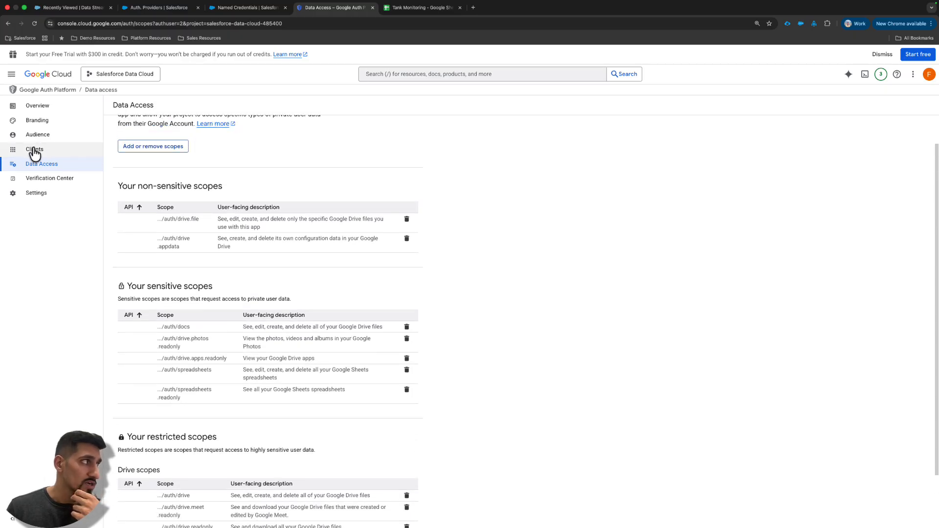
{"action": "scroll", "coordinate": [32, 155], "scroll_direction": "up", "scroll_amount": 5}
{"action": "scroll", "coordinate": [31, 155], "scroll_direction": "up", "scroll_amount": 2}
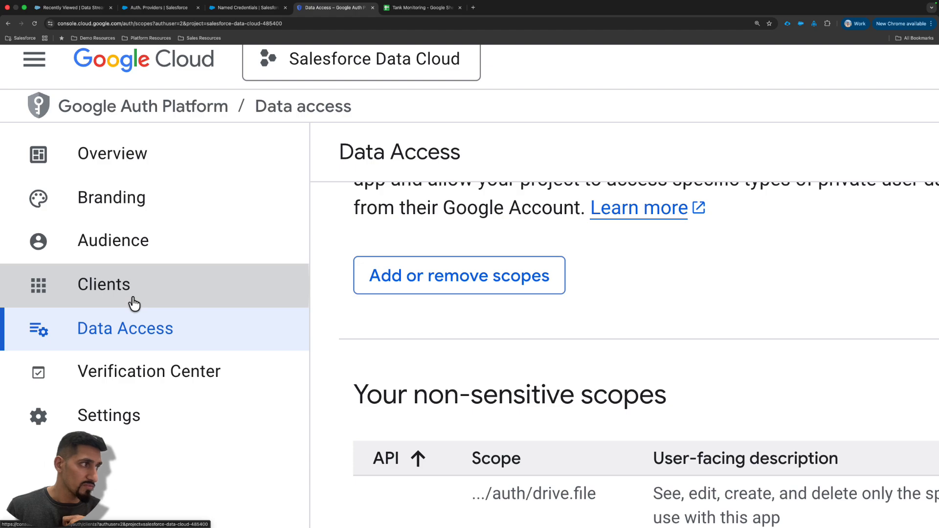
{"action": "left_click", "coordinate": [133, 303]}
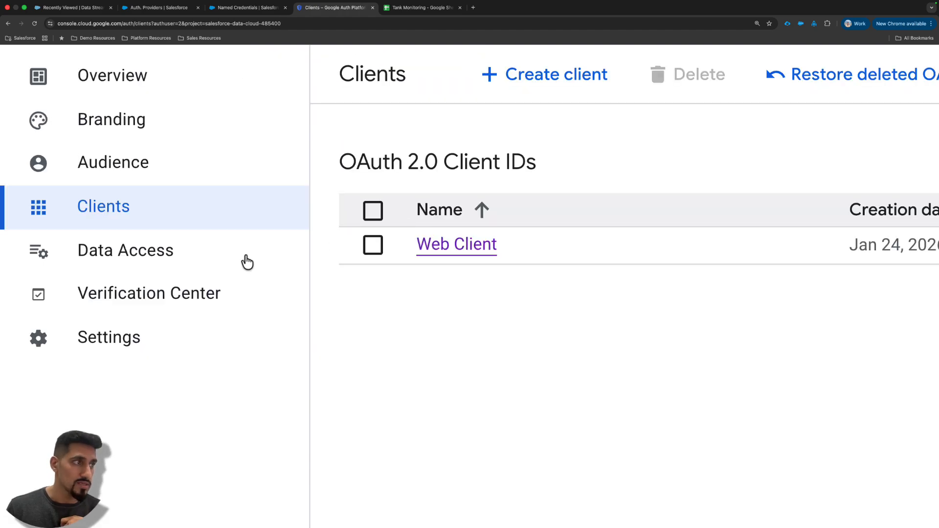
{"action": "scroll", "coordinate": [480, 204], "scroll_direction": "down", "scroll_amount": 7}
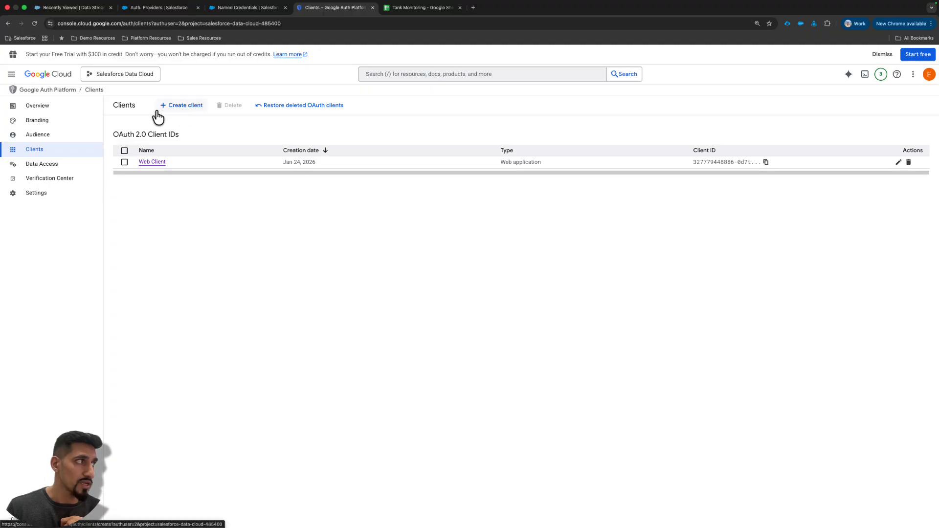
{"action": "left_click", "coordinate": [152, 163]}
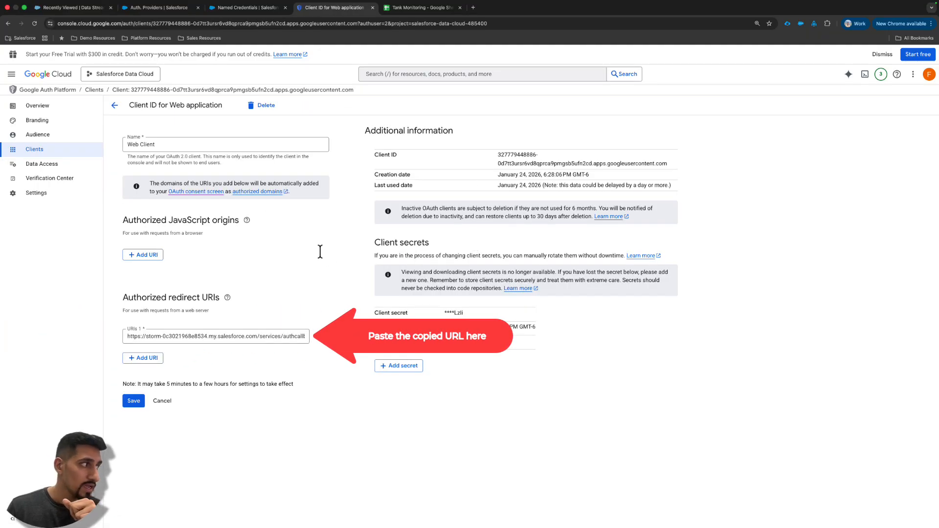
- Compare the client's authorized redirect URI with the Callback URL of GoogleWorkspaceAuthProvider in Salesforce, and return to the client details
{"action": "triple_click", "coordinate": [238, 336]}
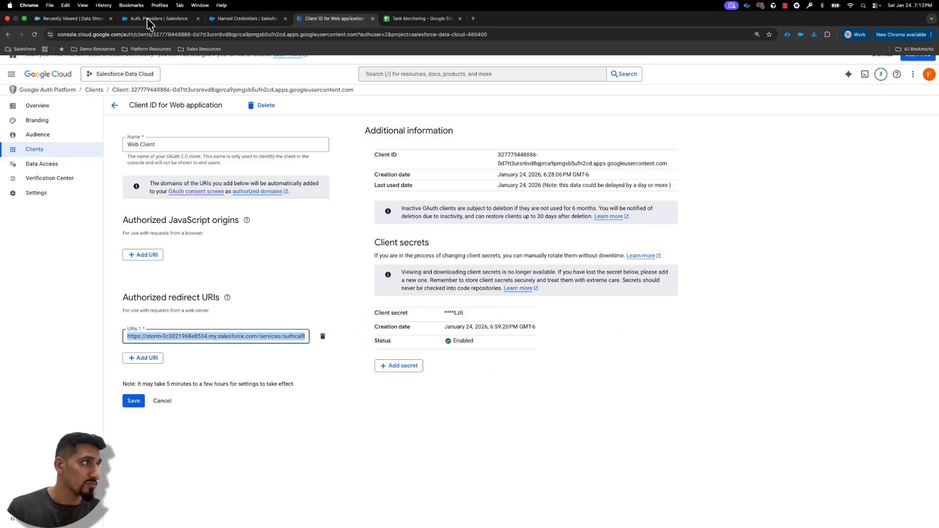
{"action": "left_click", "coordinate": [147, 18]}
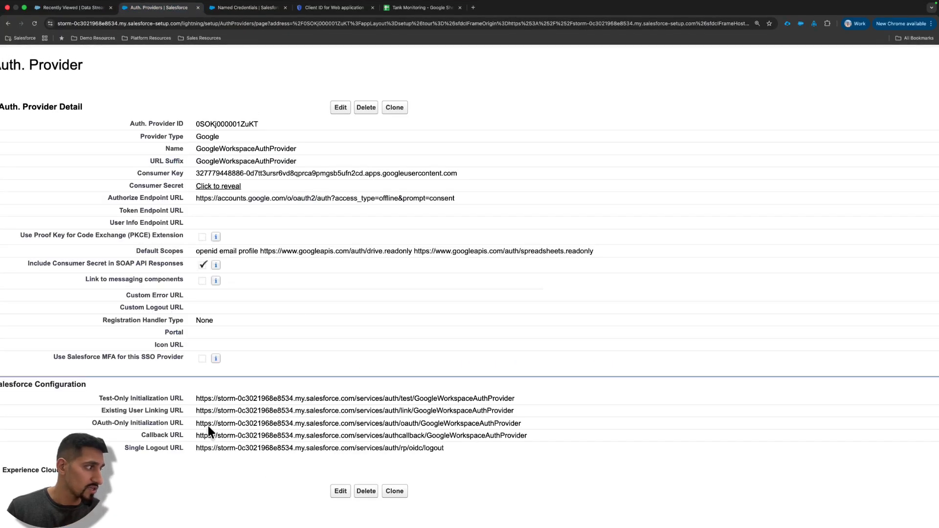
{"action": "triple_click", "coordinate": [500, 434]}
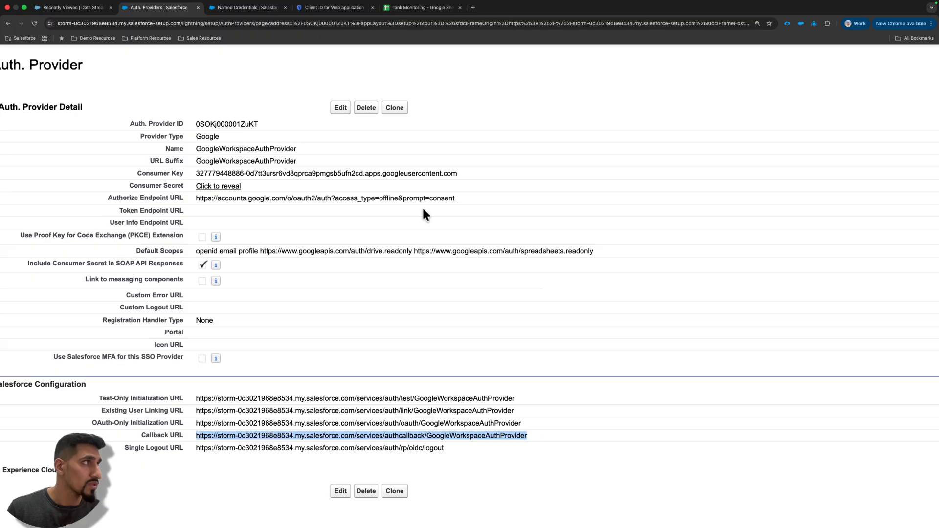
{"action": "mouse_move", "coordinate": [248, 14]}
{"action": "left_click", "coordinate": [315, 18]}
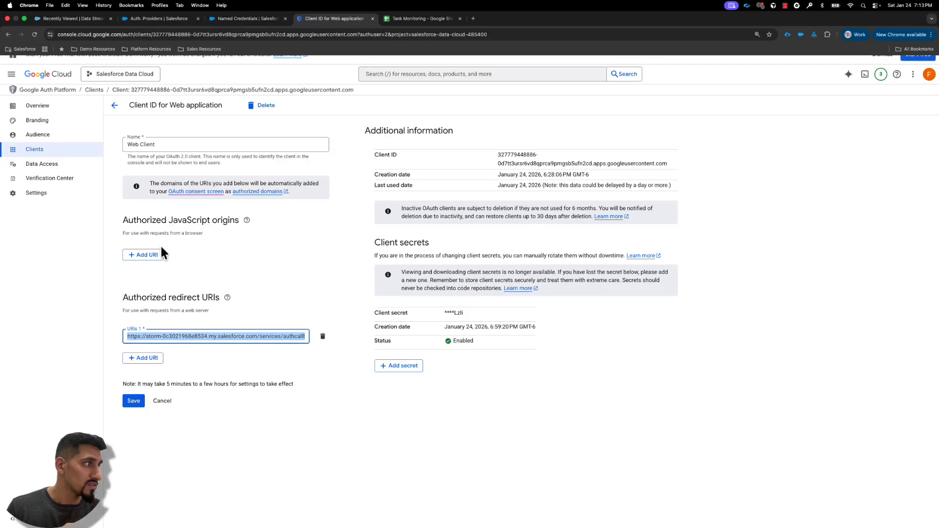
- Review the Authorized redirect URIs section and the name of the web application client
{"action": "left_click_drag", "start_coordinate": [124, 297], "coordinate": [212, 297]}
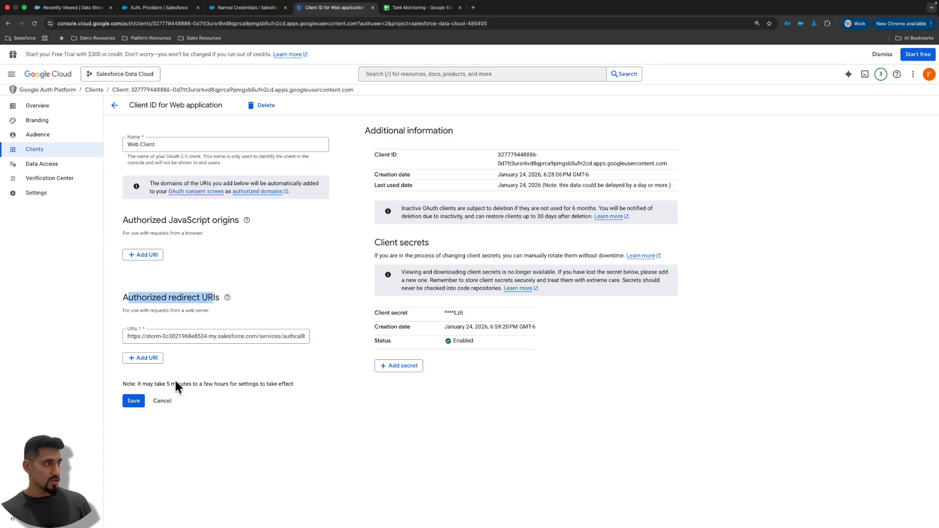
{"action": "left_click", "coordinate": [285, 385]}
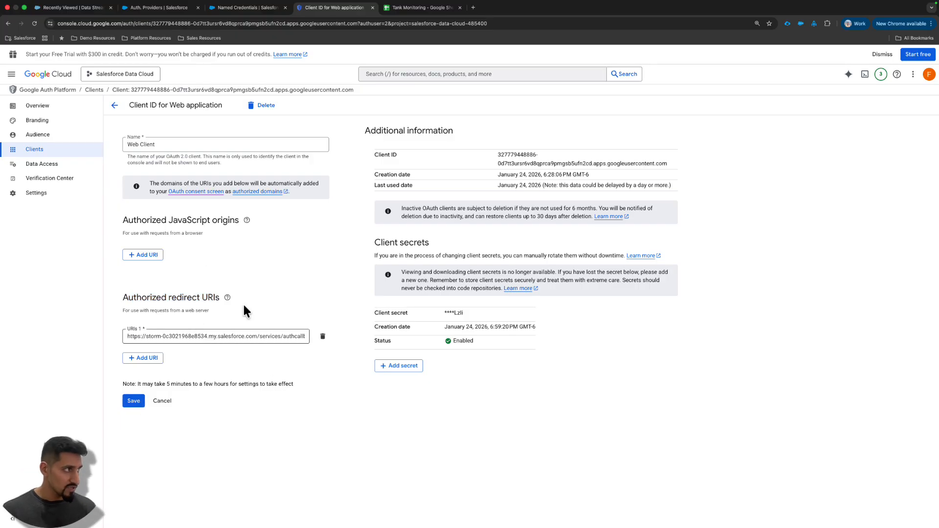
{"action": "left_click_drag", "start_coordinate": [158, 145], "coordinate": [124, 152]}
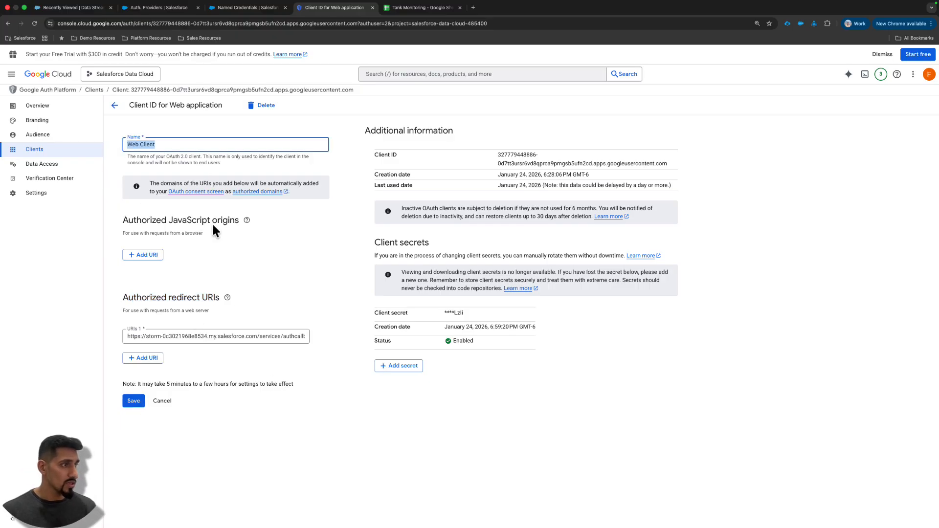
{"action": "left_click", "coordinate": [331, 297]}
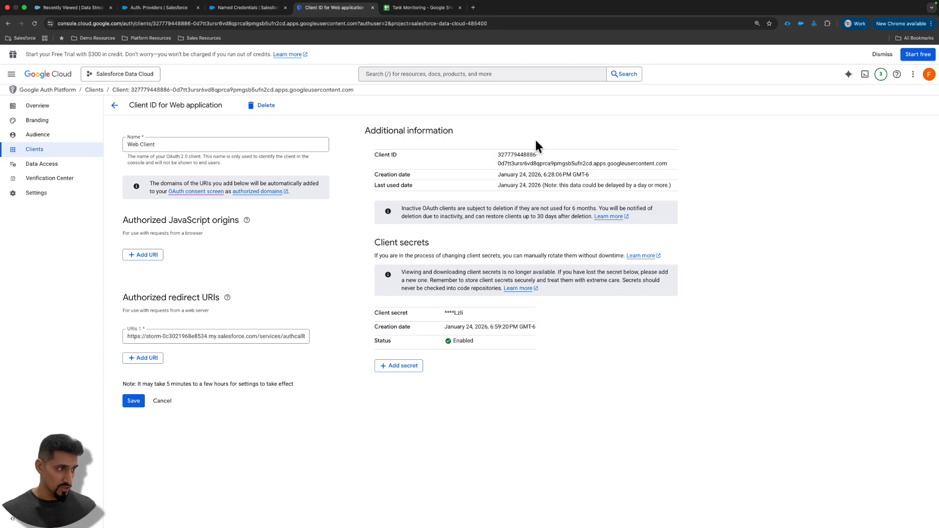
- Add a new client secret to Web Client and select its complete client ID for copying
{"action": "left_click", "coordinate": [402, 367]}
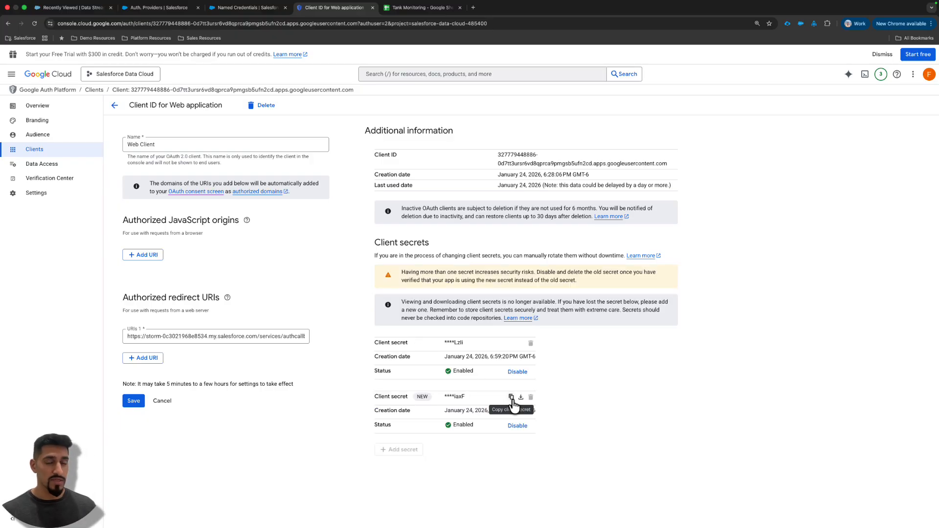
{"action": "scroll", "coordinate": [514, 402], "scroll_direction": "up", "scroll_amount": 5}
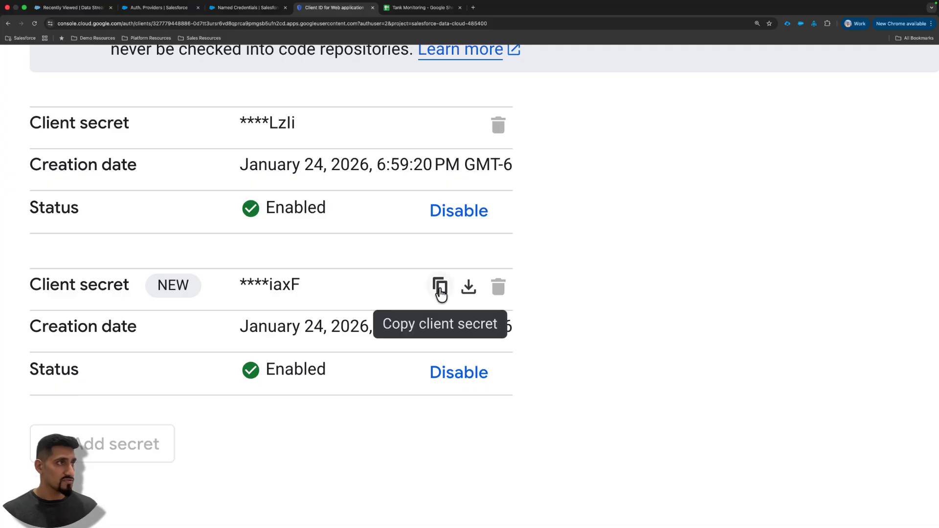
{"action": "scroll", "coordinate": [440, 289], "scroll_direction": "down", "scroll_amount": 5}
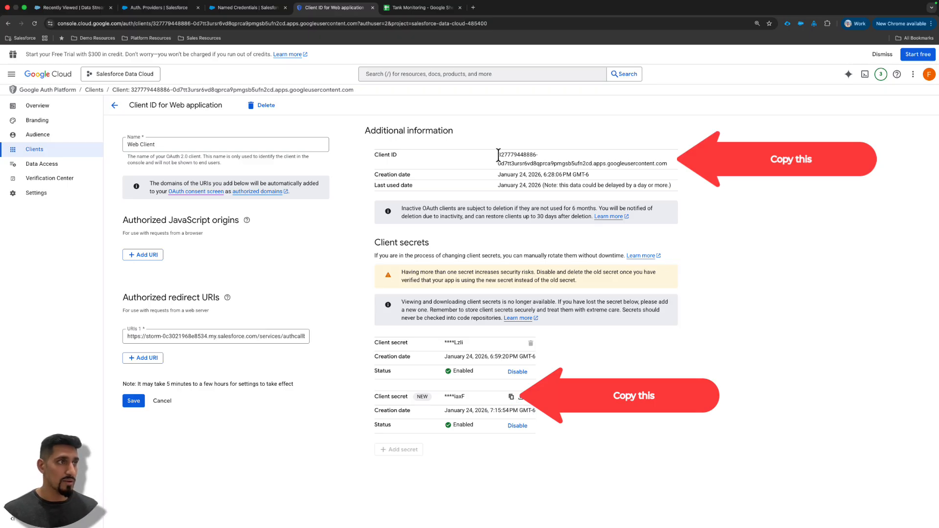
{"action": "left_click_drag", "start_coordinate": [497, 155], "coordinate": [653, 164]}
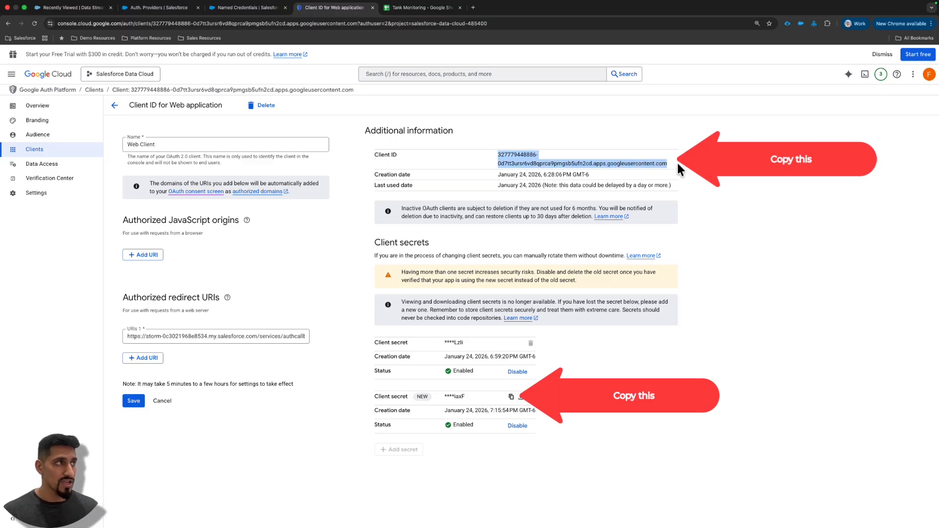
- Switch to the auth provider in Salesforce and review its Consumer Key and Consumer Secret fields against the Google client's ID and secret
{"action": "left_click", "coordinate": [159, 8]}
{"action": "scroll", "coordinate": [320, 218], "scroll_direction": "left", "scroll_amount": 5}
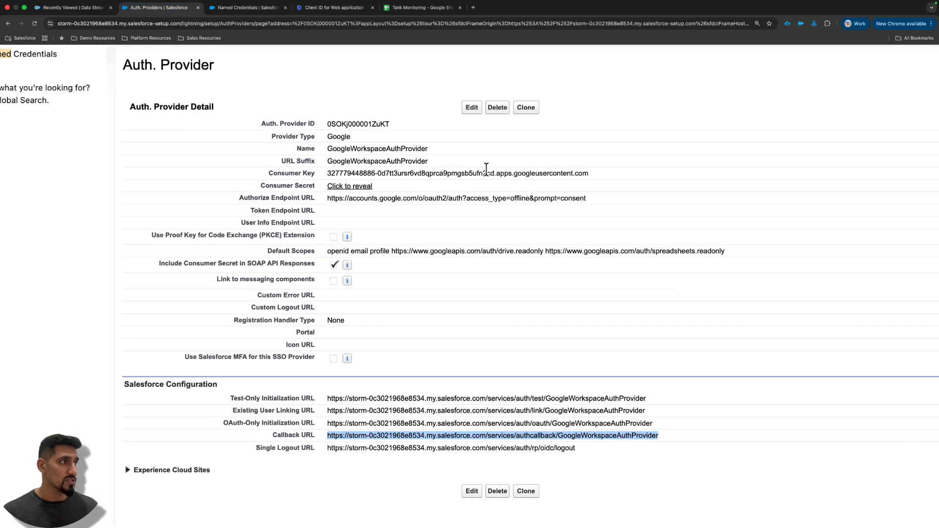
{"action": "left_click", "coordinate": [344, 170]}
{"action": "left_click_drag", "start_coordinate": [328, 175], "coordinate": [605, 180]}
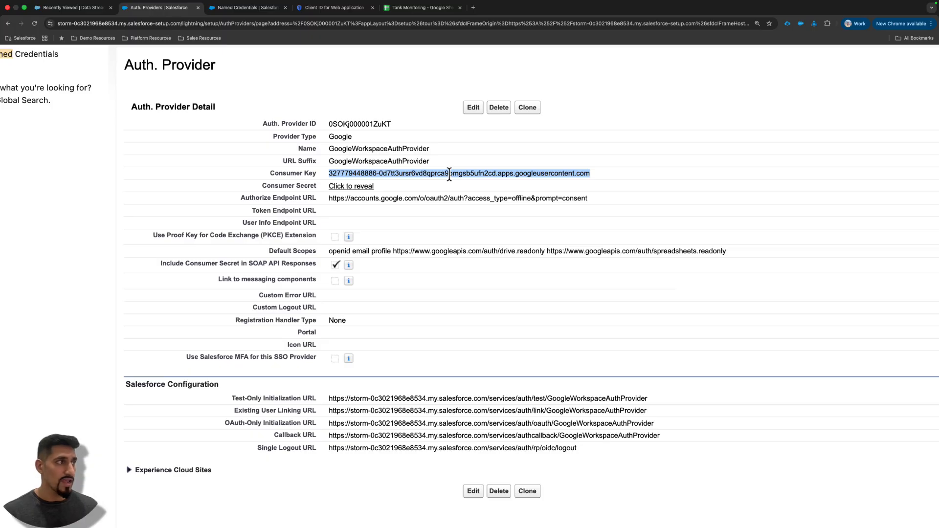
{"action": "left_click", "coordinate": [423, 191]}
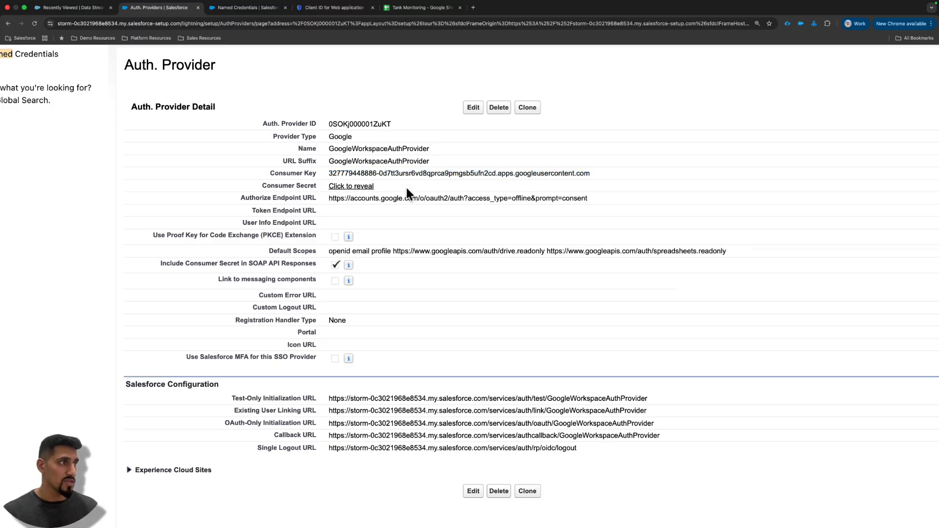
{"action": "left_click_drag", "start_coordinate": [407, 188], "coordinate": [322, 189]}
{"action": "left_click", "coordinate": [362, 202]}
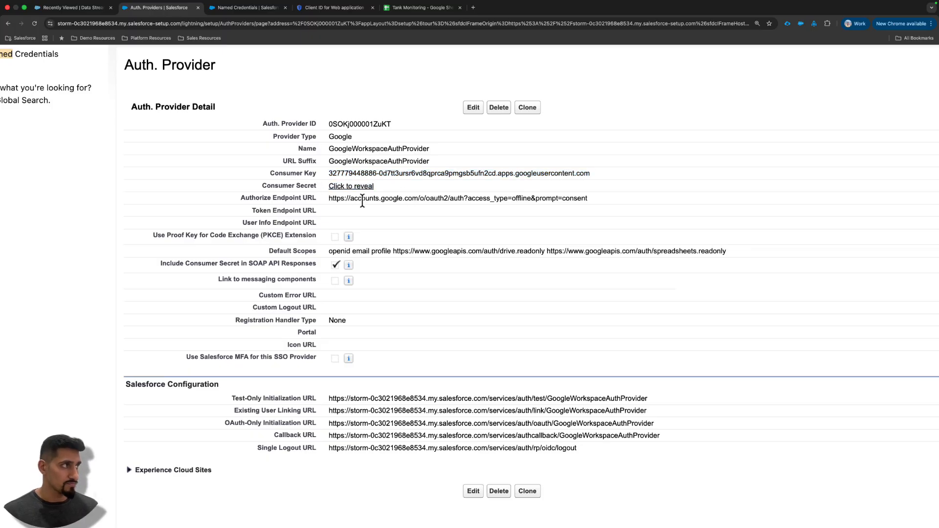
{"action": "scroll", "coordinate": [292, 113], "scroll_direction": "down", "scroll_amount": 5}
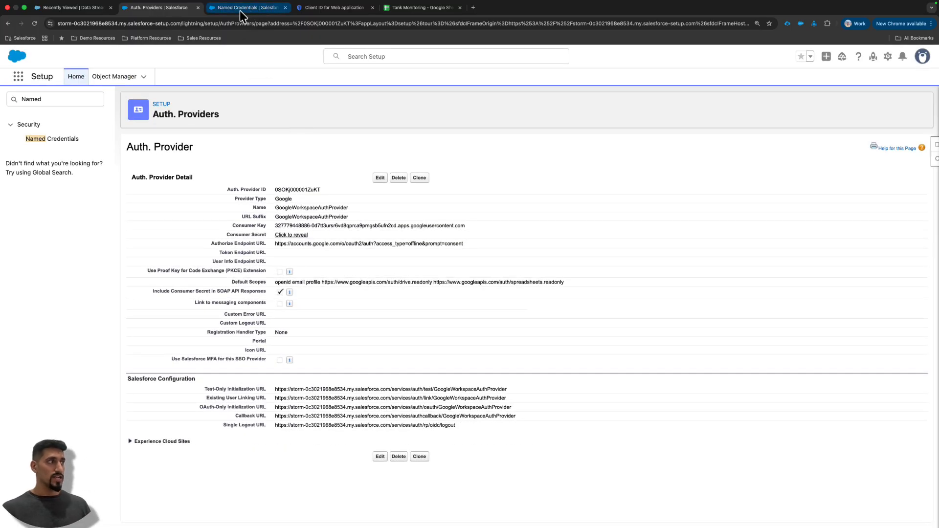
- Go to Named Credentials in Setup and start a new external credential with the label and name GoogleSheets
{"action": "left_click", "coordinate": [65, 100]}
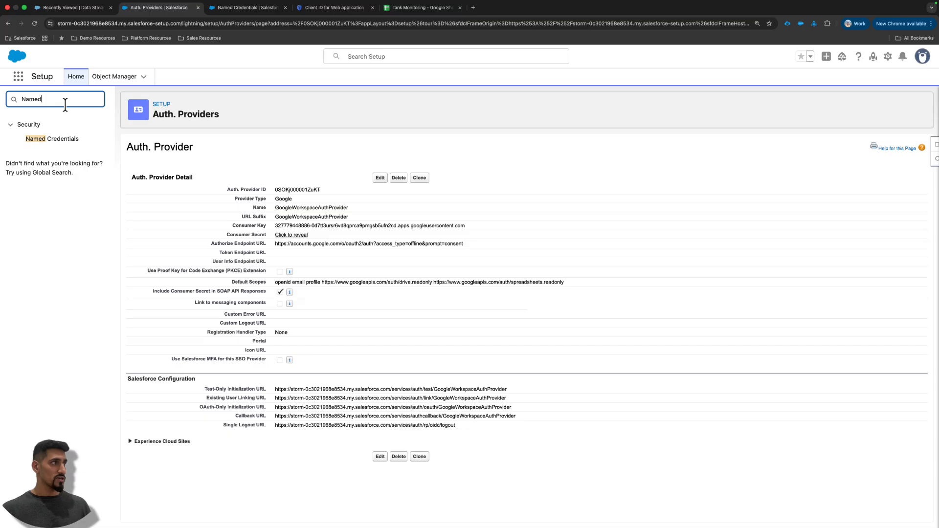
{"action": "left_click", "coordinate": [53, 139]}
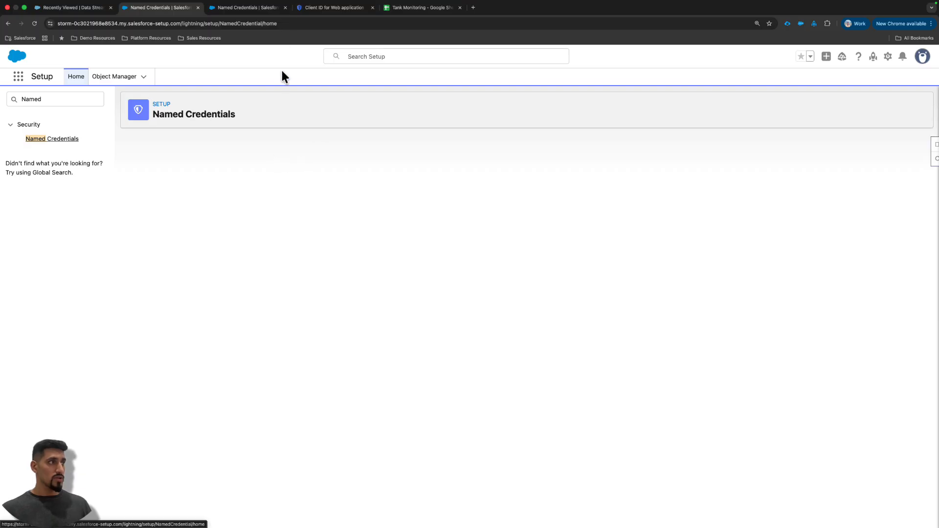
{"action": "left_click", "coordinate": [220, 144]}
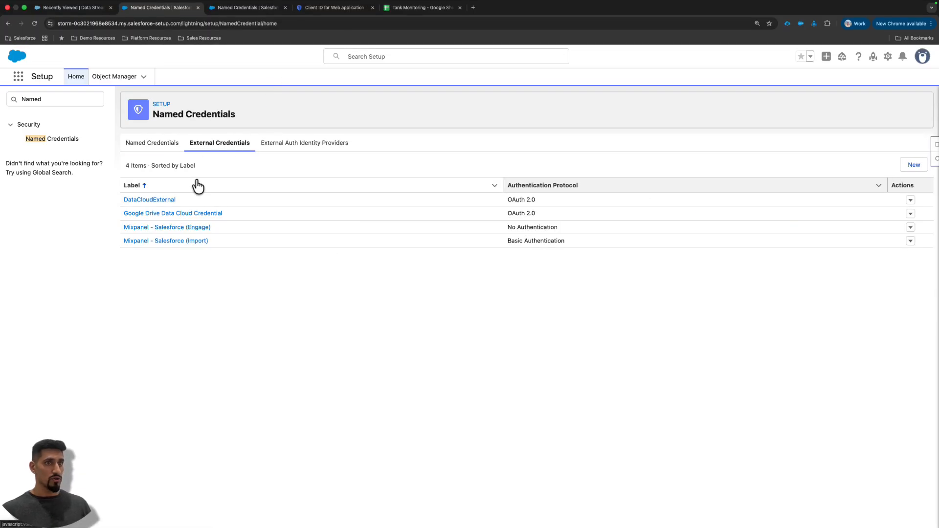
{"action": "left_click", "coordinate": [913, 166]}
{"action": "left_click", "coordinate": [414, 278]}
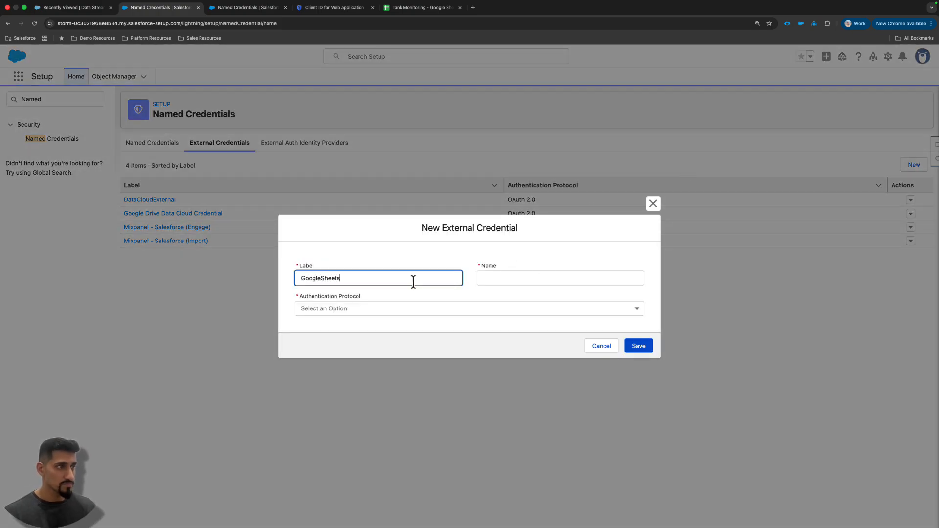
{"action": "left_click", "coordinate": [509, 278]}
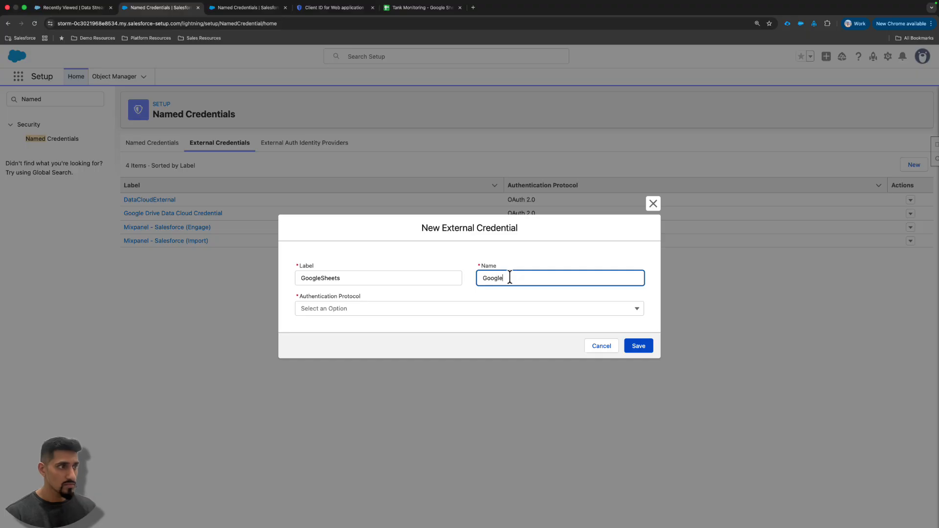
- Give the external credential OAuth 2.0 authentication with GoogleWorkspaceAuthProvider as its Auth Provider identity provider, and save it
{"action": "left_click", "coordinate": [392, 309]}
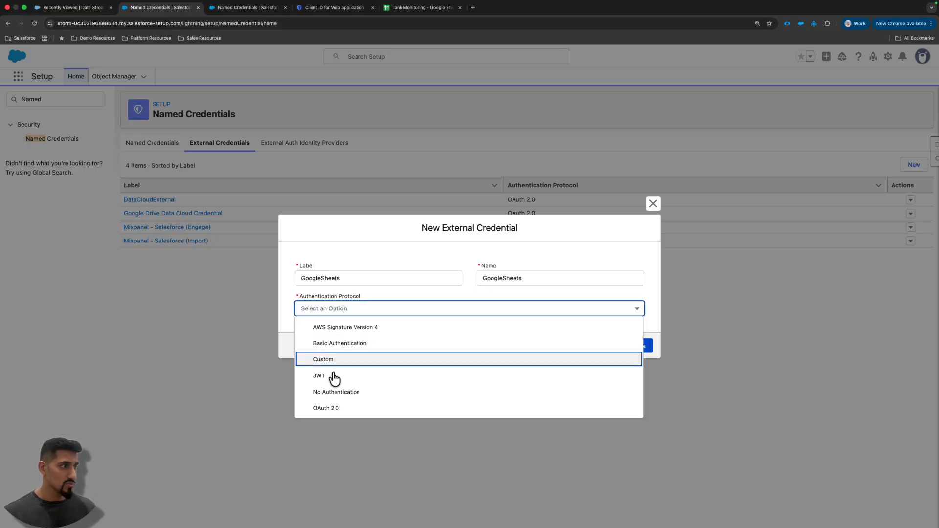
{"action": "left_click", "coordinate": [331, 410]}
{"action": "left_click", "coordinate": [335, 313]}
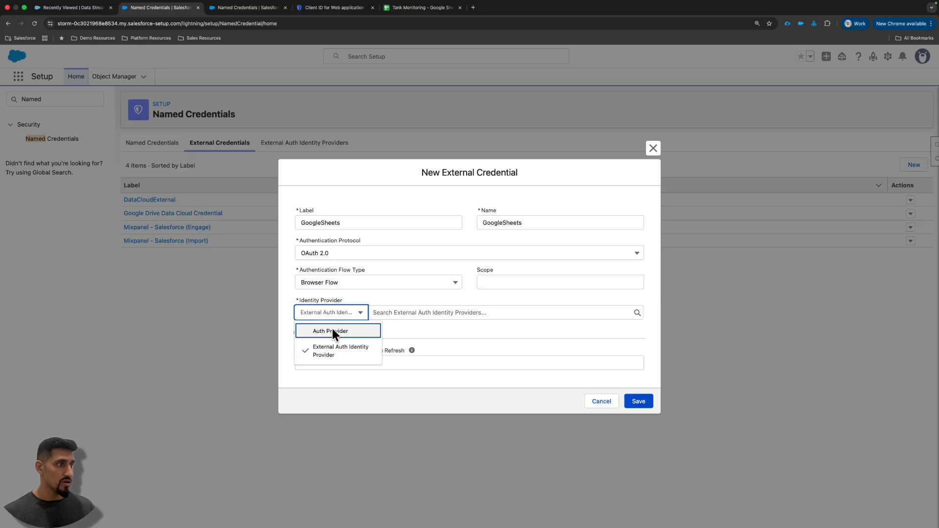
{"action": "left_click", "coordinate": [333, 328]}
{"action": "left_click", "coordinate": [406, 313]}
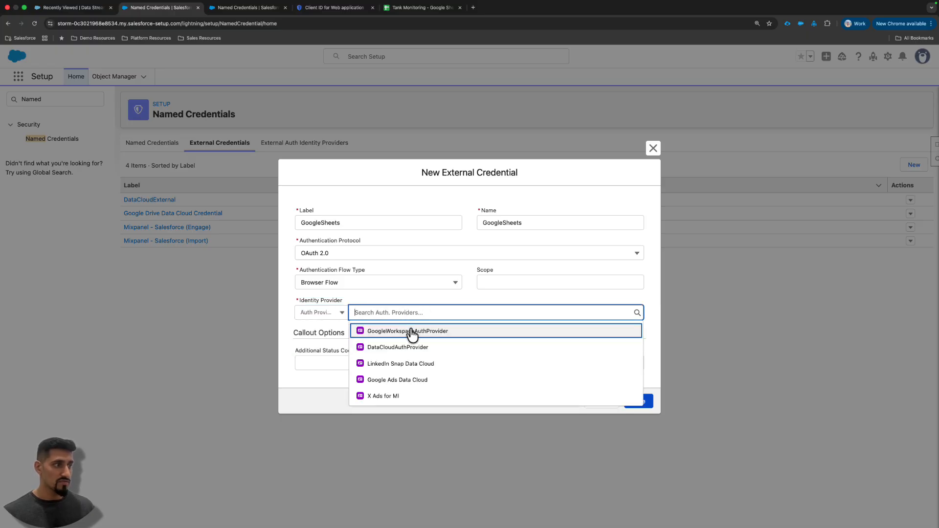
{"action": "left_click", "coordinate": [433, 333]}
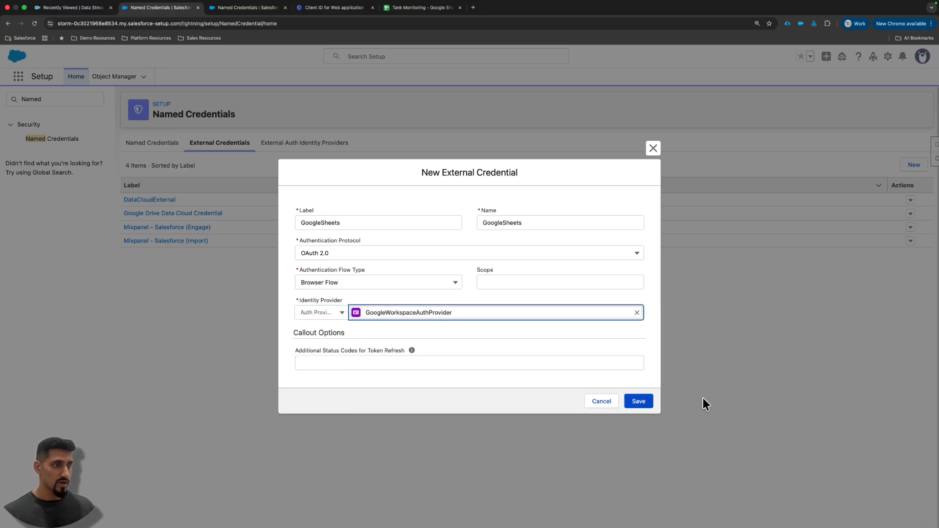
{"action": "left_click", "coordinate": [645, 403]}
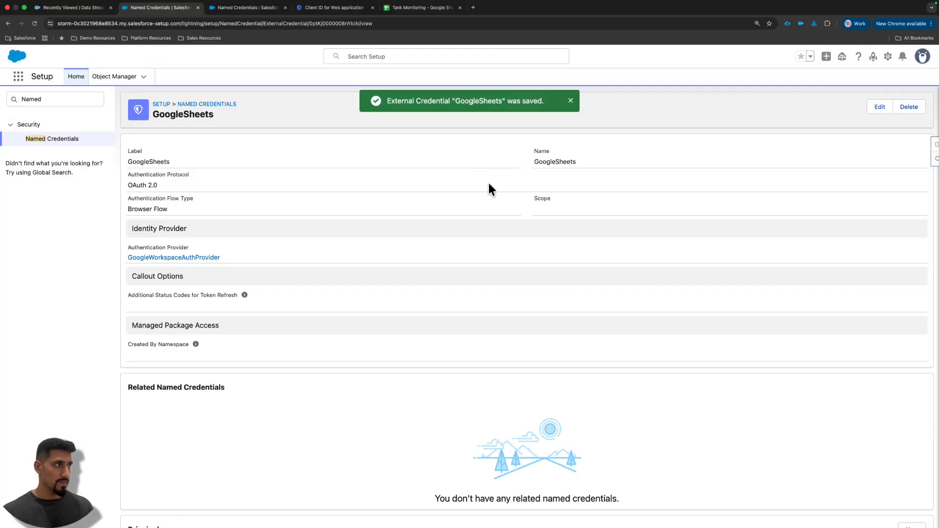
- Create a principal for the GoogleSheets credential with parameter name Named Principal and identity type Named Principal
{"action": "scroll", "coordinate": [612, 292], "scroll_direction": "down", "scroll_amount": 6}
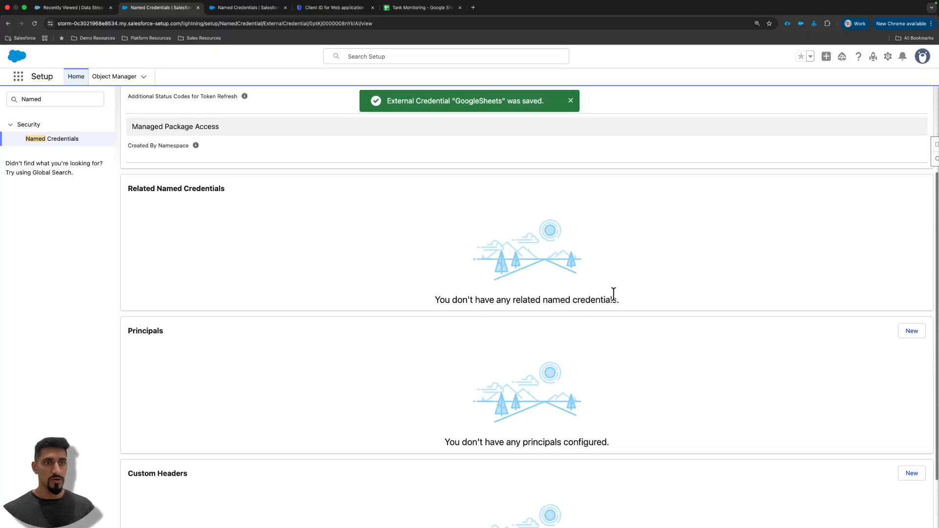
{"action": "left_click", "coordinate": [904, 259]}
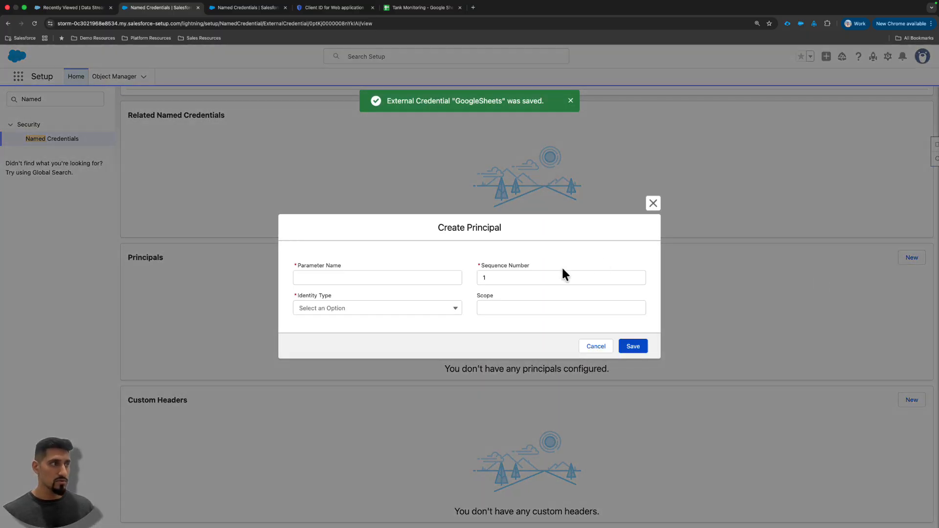
{"action": "left_click", "coordinate": [435, 278]}
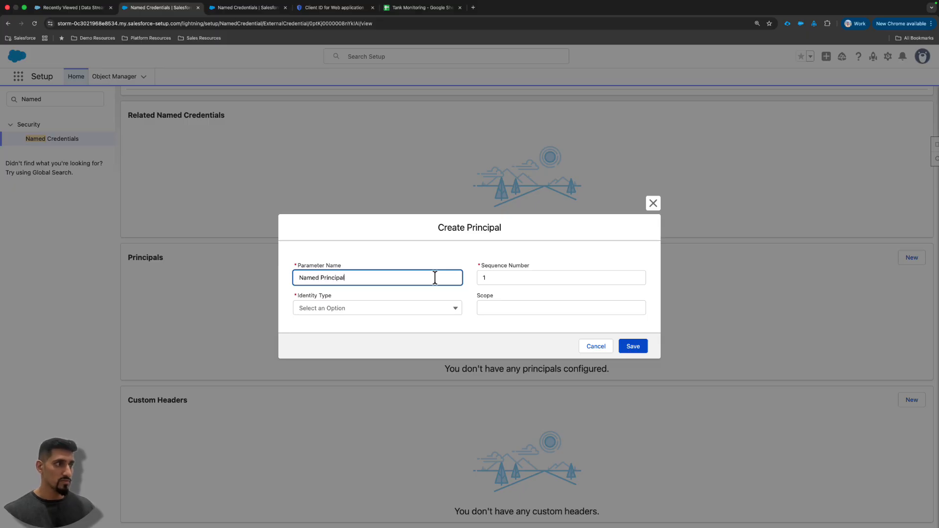
{"action": "left_click", "coordinate": [434, 307]}
{"action": "left_click", "coordinate": [372, 327]}
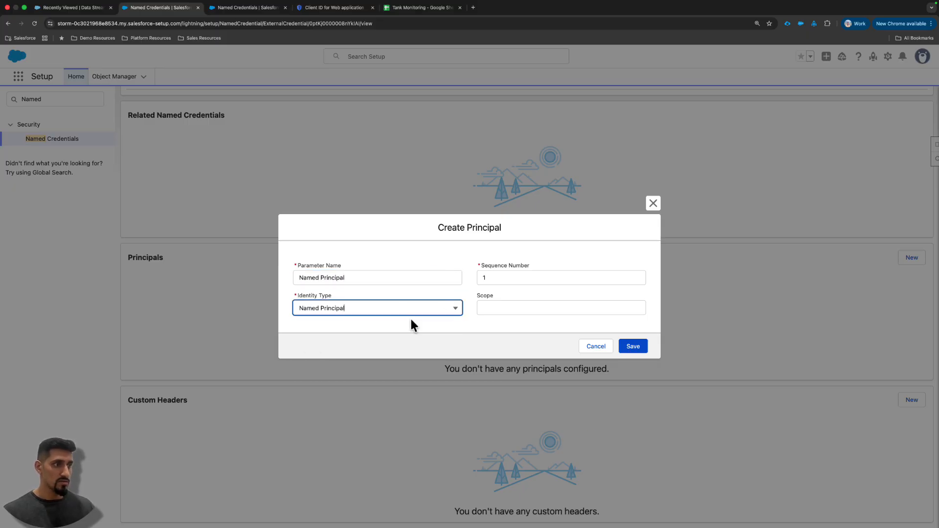
{"action": "left_click", "coordinate": [566, 308]}
{"action": "left_click", "coordinate": [633, 346]}
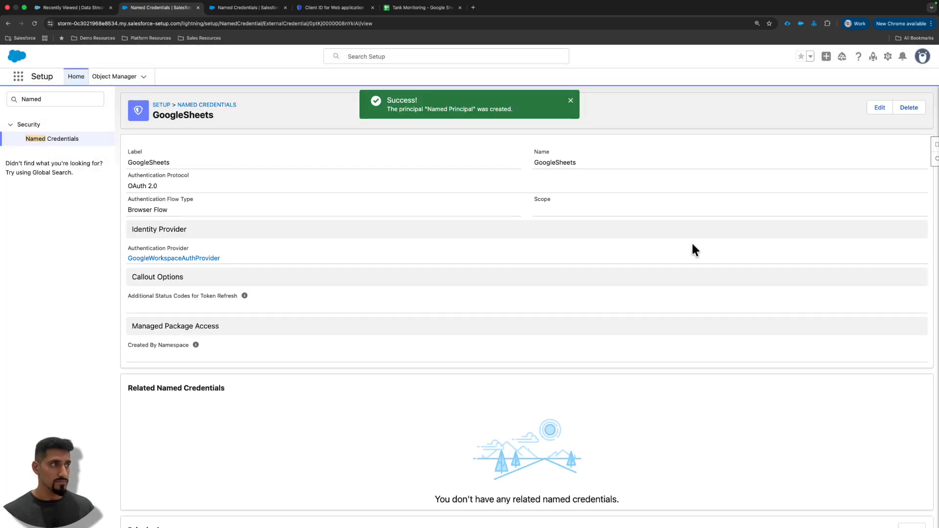
- Start authenticating the Named Principal and choose the Google Workspace account that owns the OAuth client
{"action": "scroll", "coordinate": [687, 296], "scroll_direction": "down", "scroll_amount": 3}
{"action": "scroll", "coordinate": [688, 297], "scroll_direction": "down", "scroll_amount": 2}
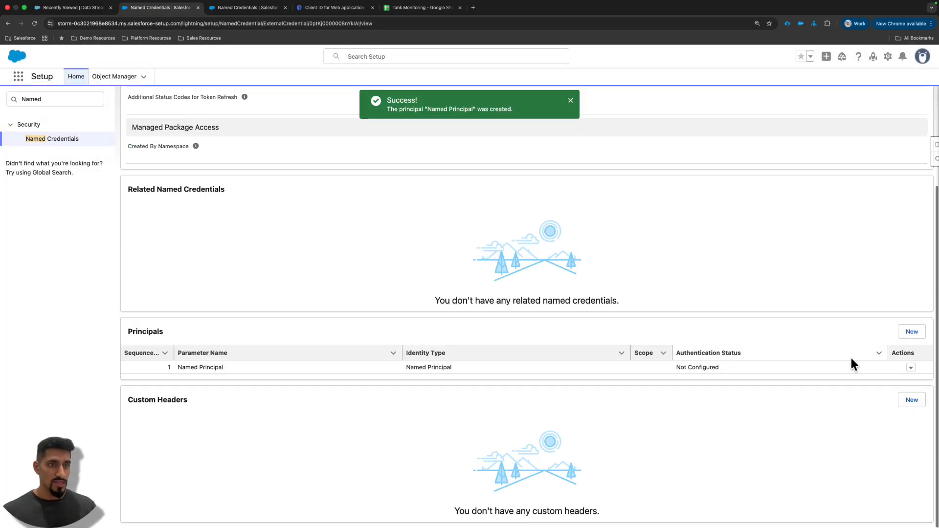
{"action": "left_click", "coordinate": [910, 368]}
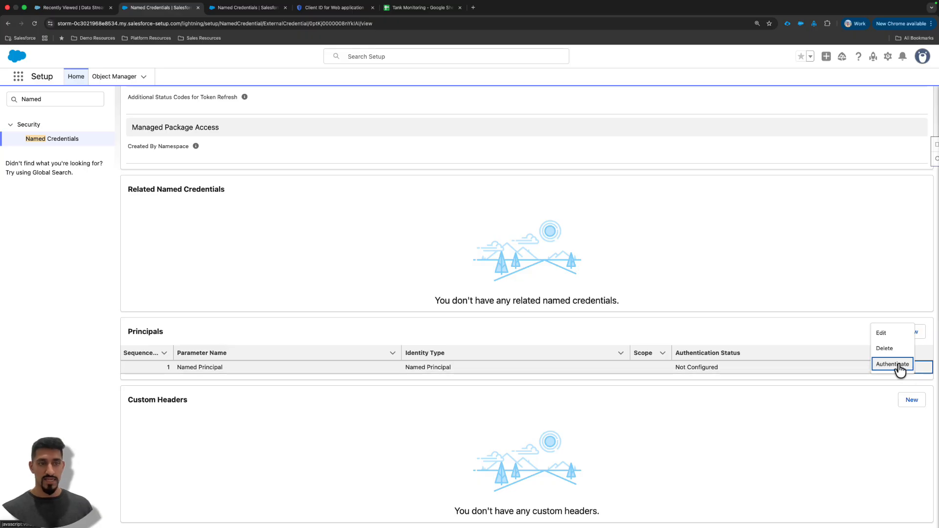
{"action": "left_click", "coordinate": [899, 366]}
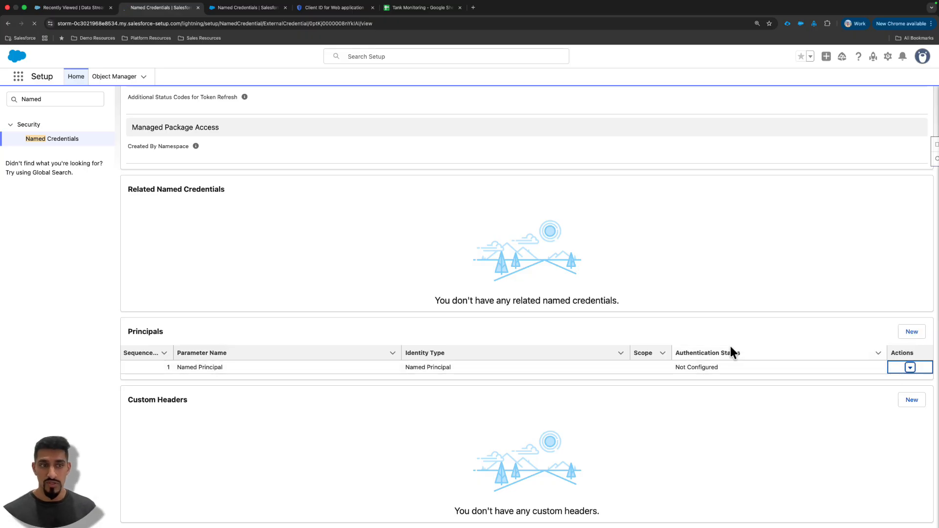
{"action": "left_click", "coordinate": [911, 370]}
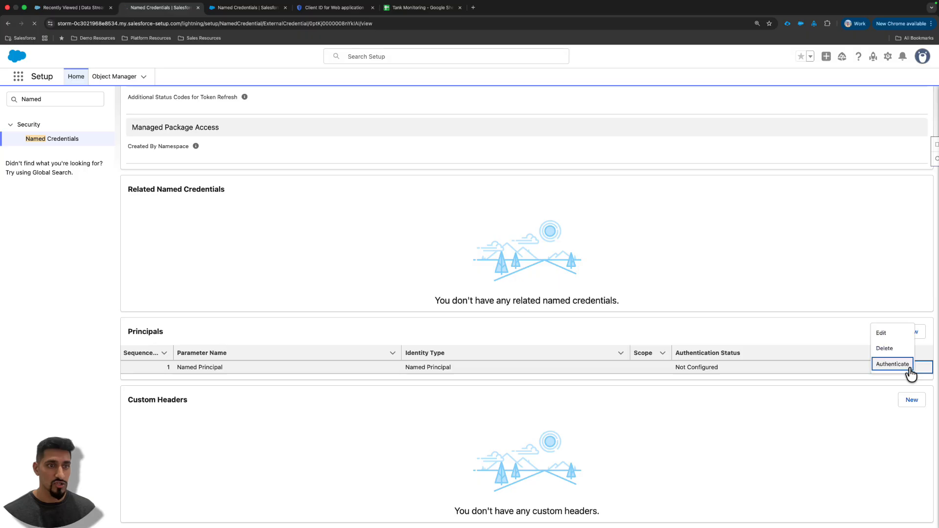
{"action": "left_click", "coordinate": [889, 368]}
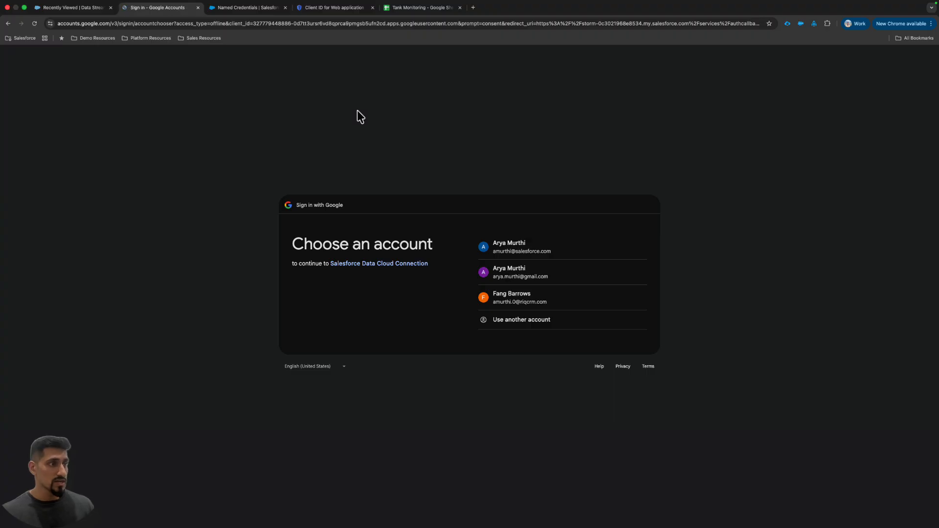
{"action": "left_click", "coordinate": [536, 302]}
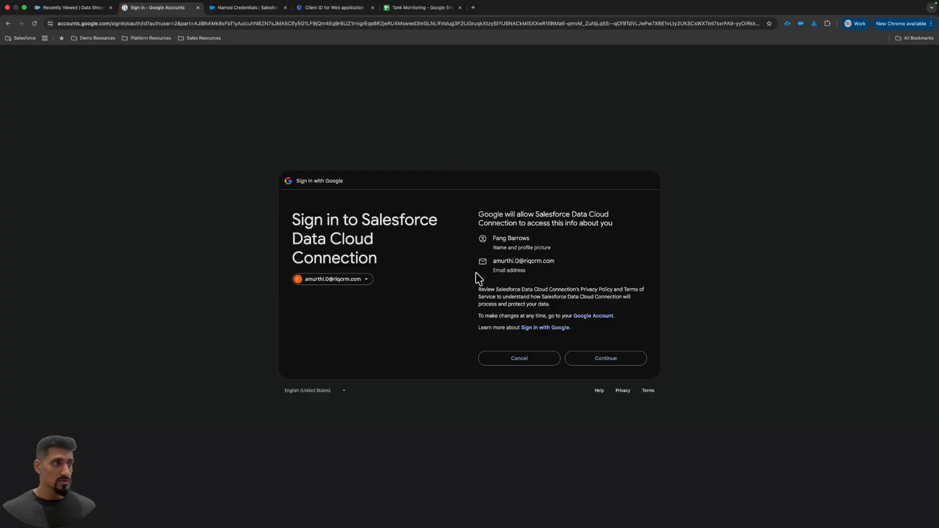
- Review the requested permissions, allow Salesforce Data Cloud Connection to access Google Drive and Sheets, and confirm the external access in Salesforce
{"action": "left_click_drag", "start_coordinate": [482, 215], "coordinate": [539, 275]}
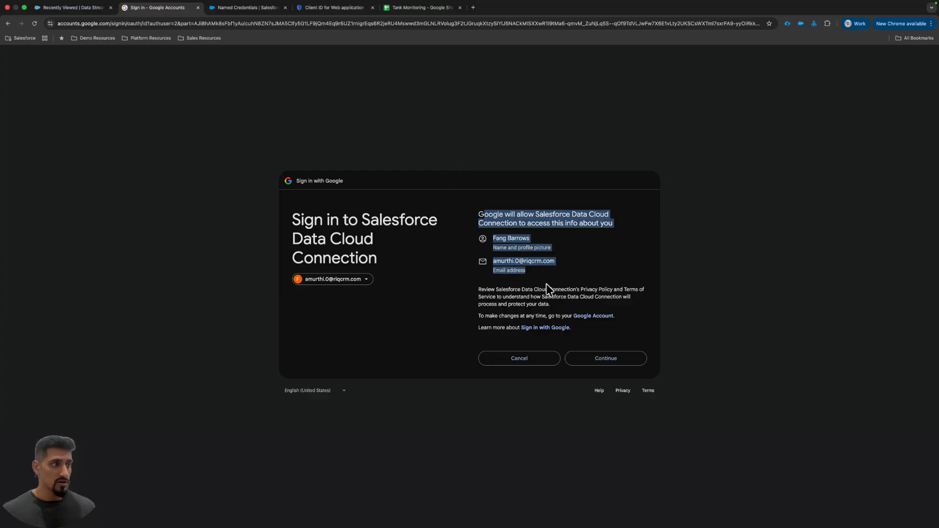
{"action": "left_click", "coordinate": [610, 362]}
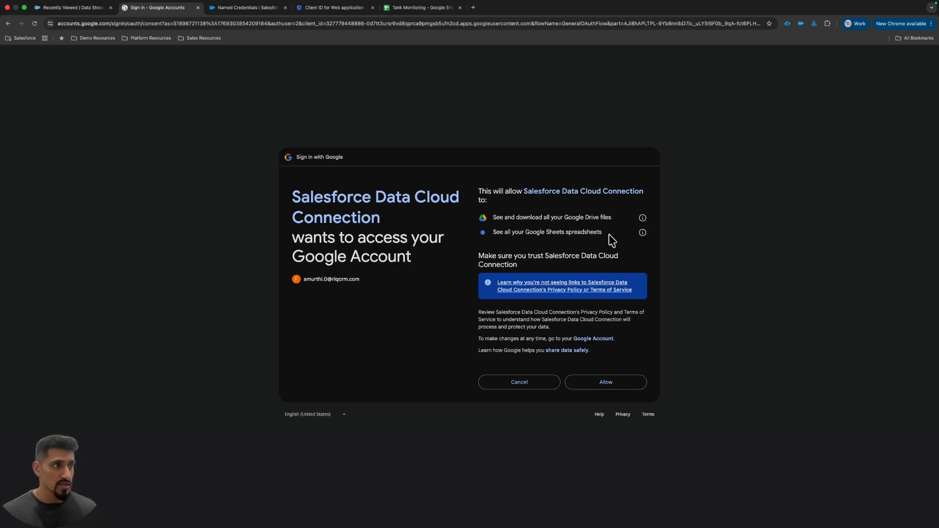
{"action": "left_click_drag", "start_coordinate": [527, 217], "coordinate": [610, 217]}
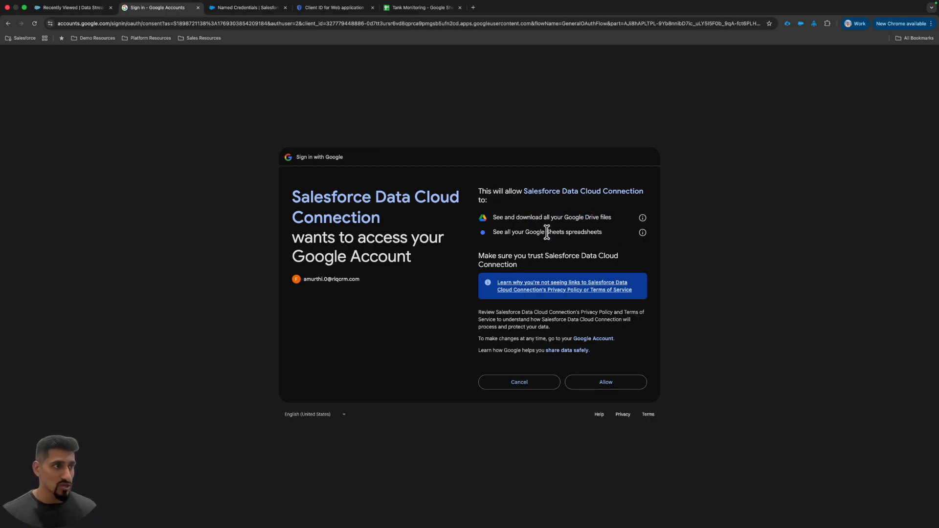
{"action": "left_click_drag", "start_coordinate": [526, 232], "coordinate": [607, 232]}
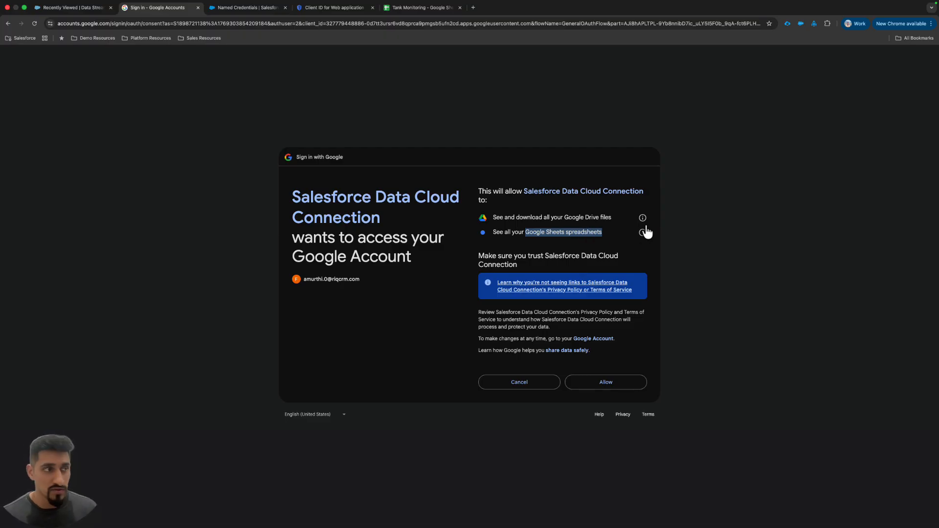
{"action": "scroll", "coordinate": [550, 225], "scroll_direction": "up", "scroll_amount": 5}
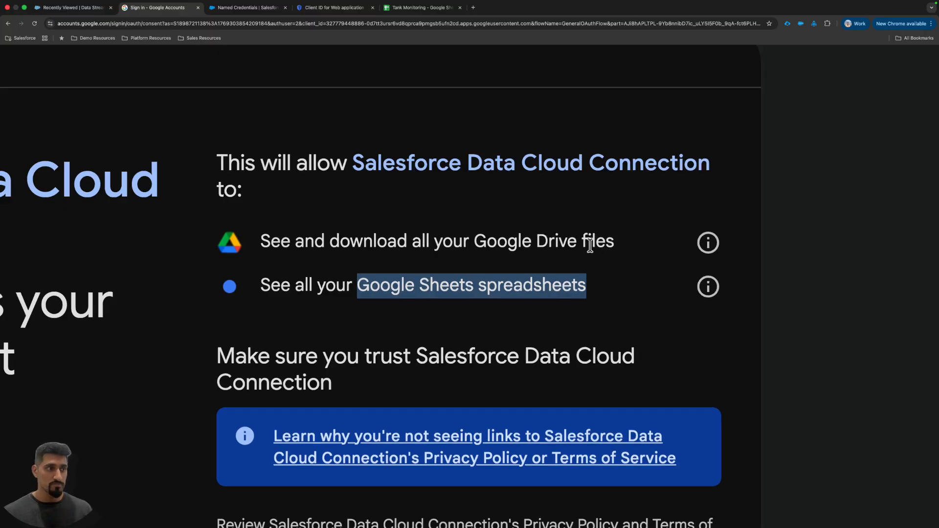
{"action": "scroll", "coordinate": [590, 244], "scroll_direction": "down", "scroll_amount": 5}
{"action": "left_click", "coordinate": [620, 384]}
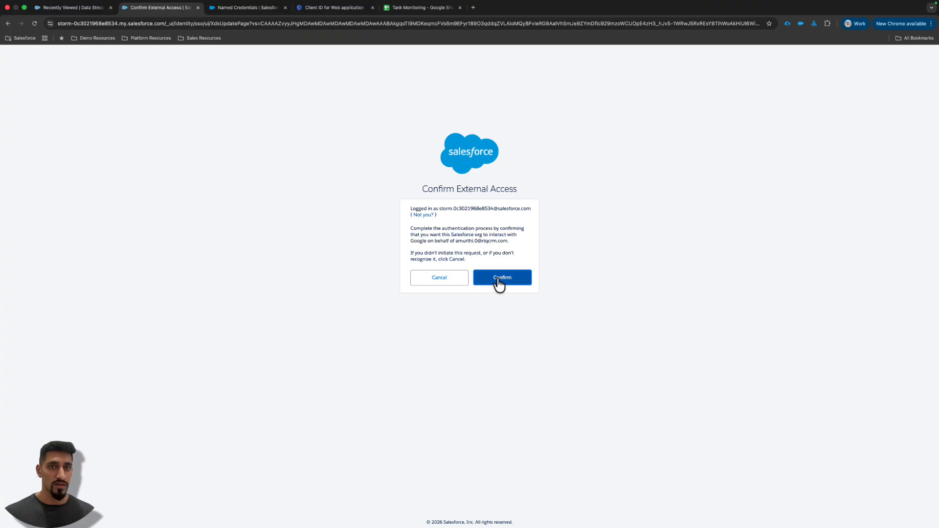
{"action": "left_click", "coordinate": [497, 278]}
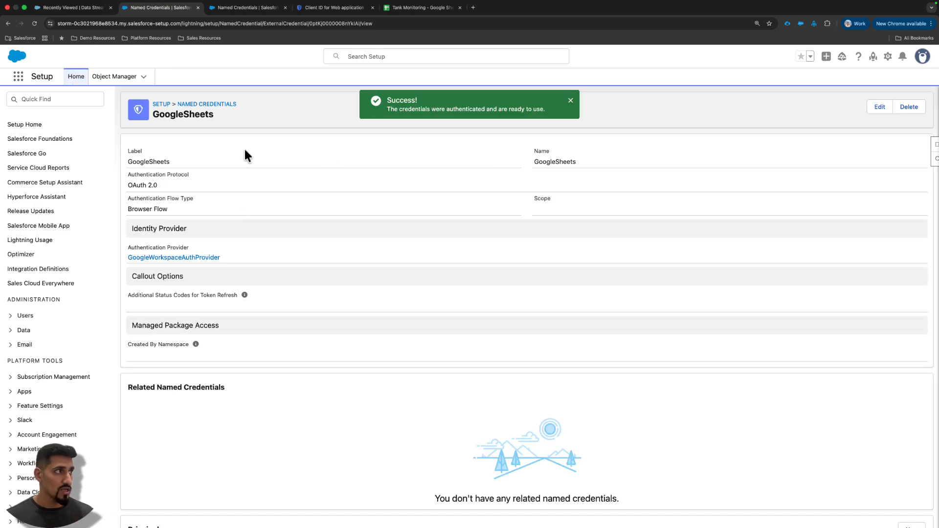
- Start a new named credential and set both its label and name to GoogleSheetsNew
{"action": "left_click", "coordinate": [220, 106]}
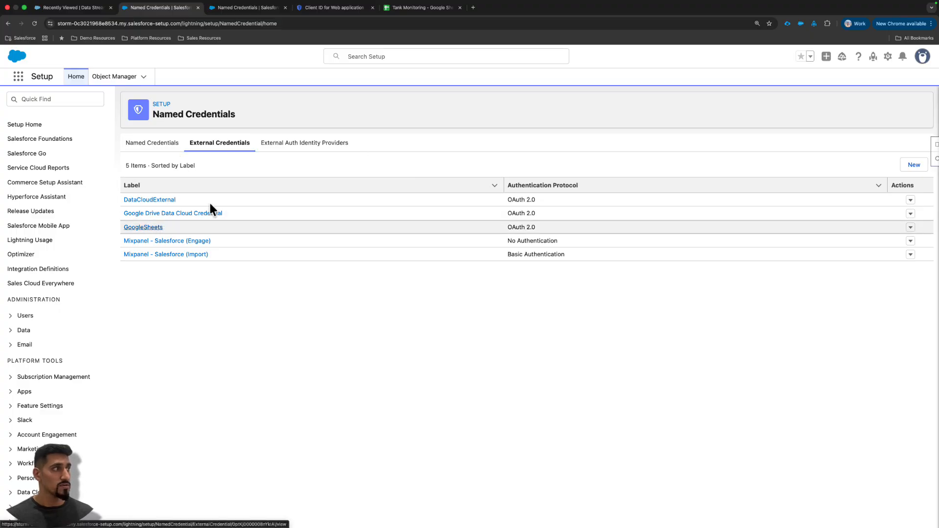
{"action": "left_click", "coordinate": [158, 145]}
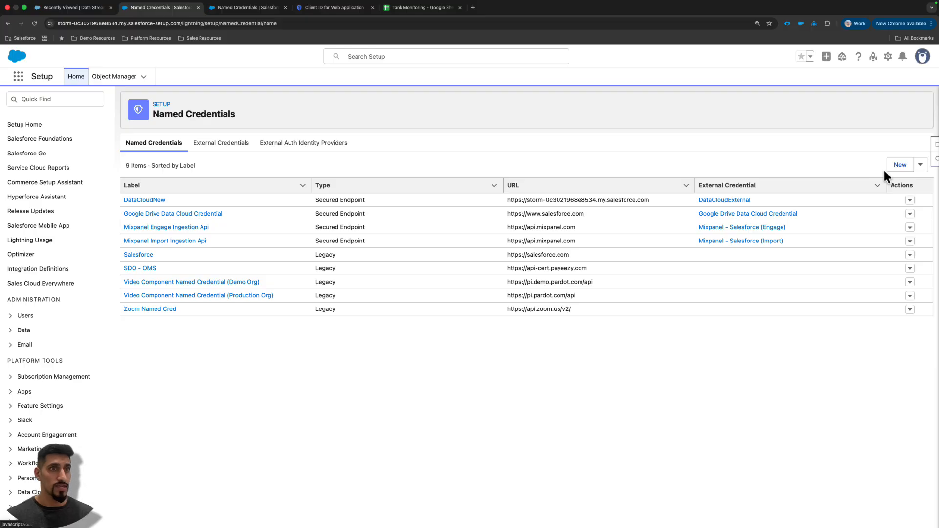
{"action": "left_click", "coordinate": [899, 165]}
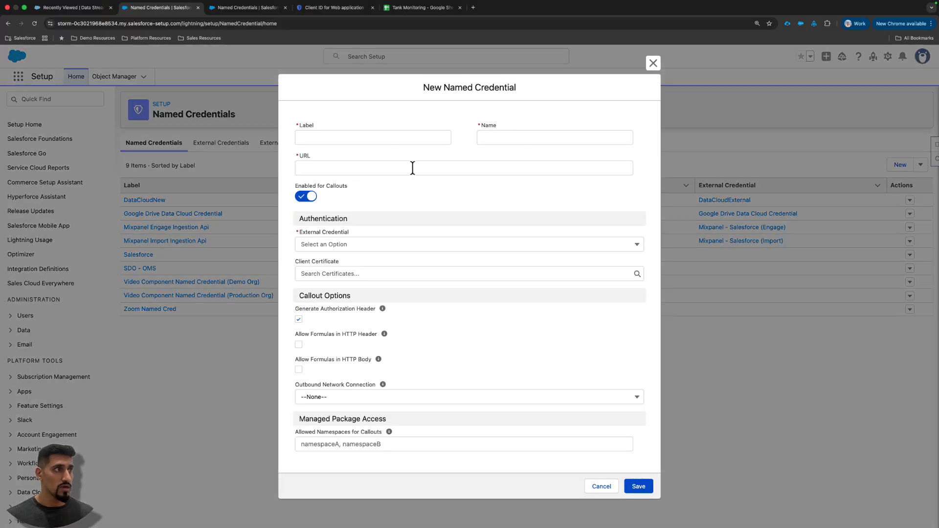
{"action": "left_click", "coordinate": [406, 142]}
{"action": "type", "text": "Google"}
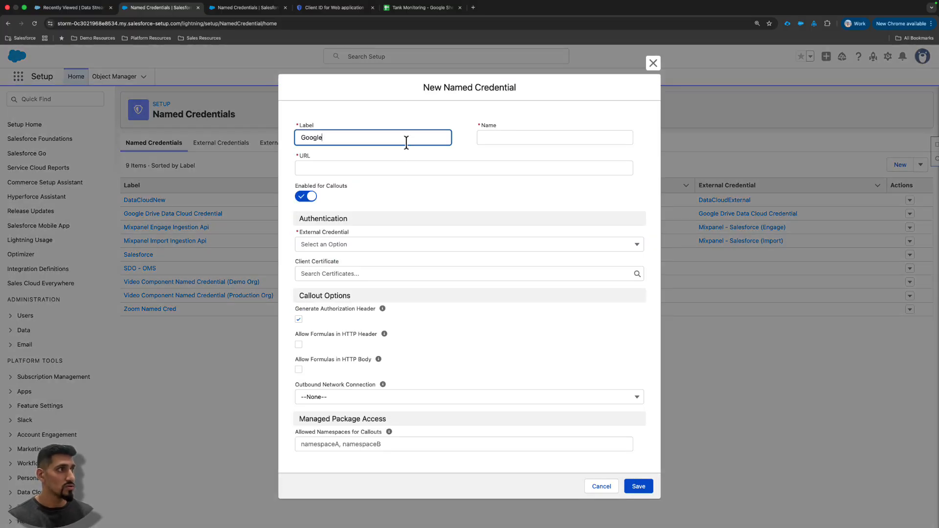
{"action": "type", "text": "SheetsNew"}
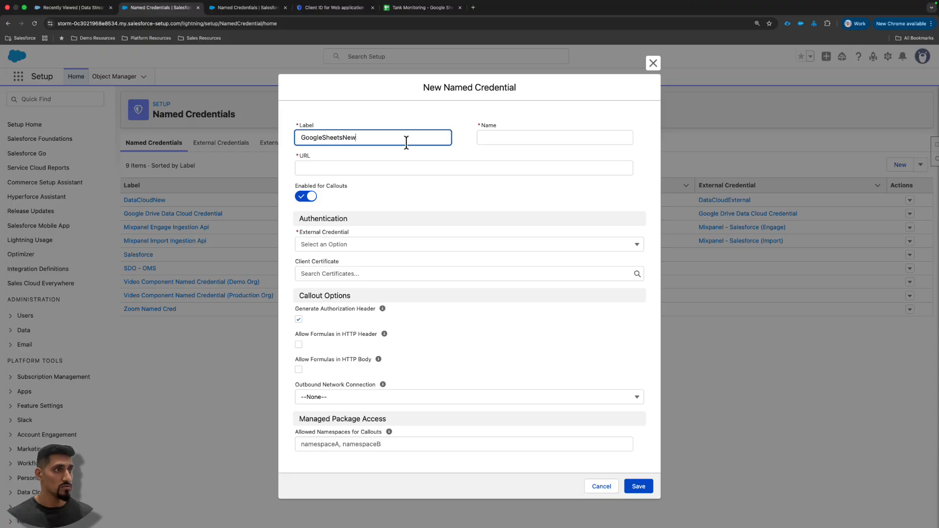
{"action": "left_click", "coordinate": [578, 140]}
{"action": "double_click", "coordinate": [404, 142]}
{"action": "key", "text": "super+c"}
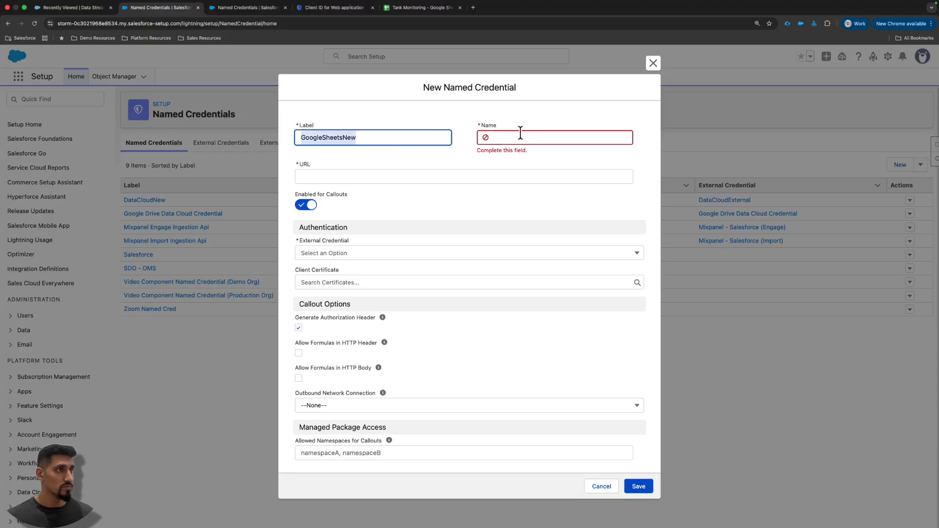
{"action": "left_click", "coordinate": [520, 134]}
{"action": "key", "text": "super+v"}
{"action": "left_click", "coordinate": [421, 172]}
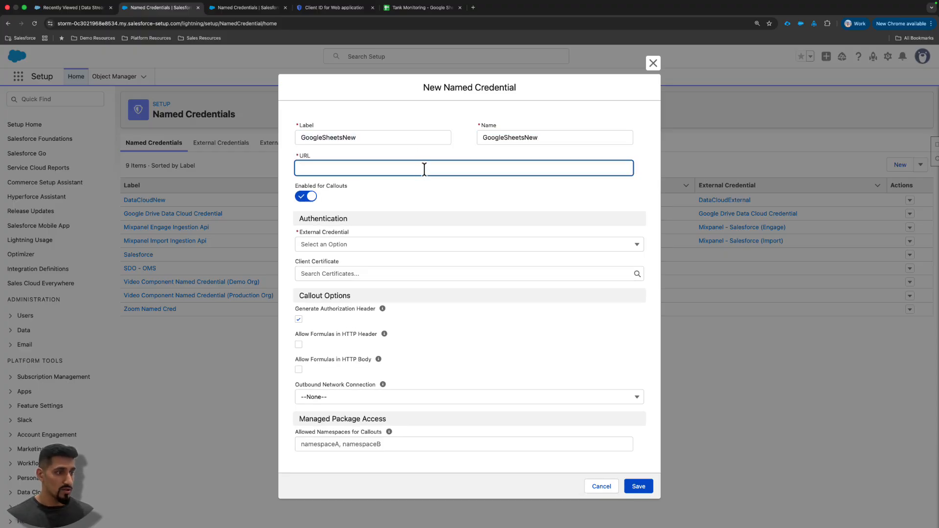
{"action": "type", "text": "https"}
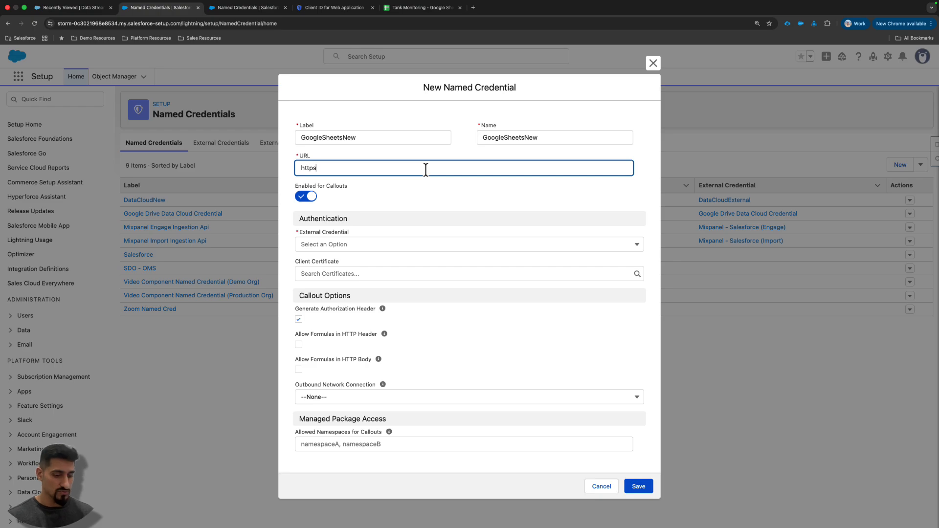
{"action": "type", "text": "://salesforce.com"}
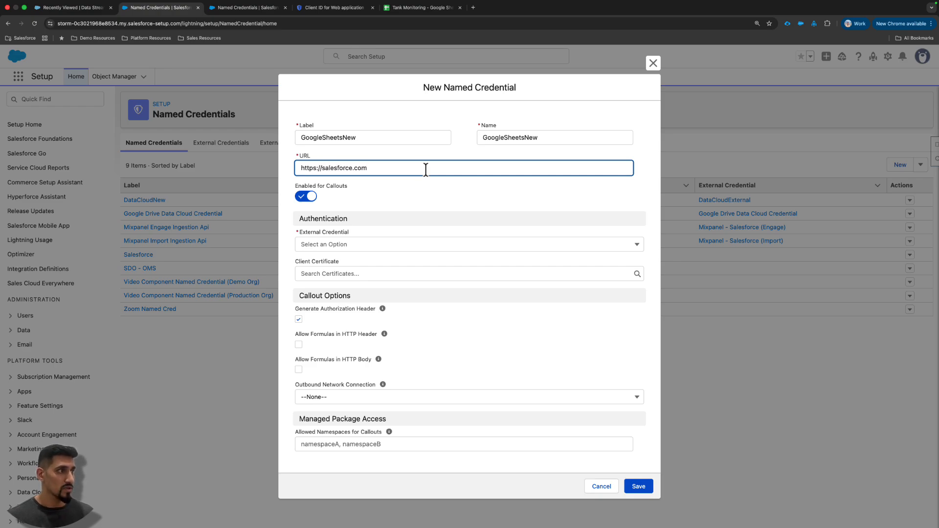
{"action": "left_click", "coordinate": [416, 245]}
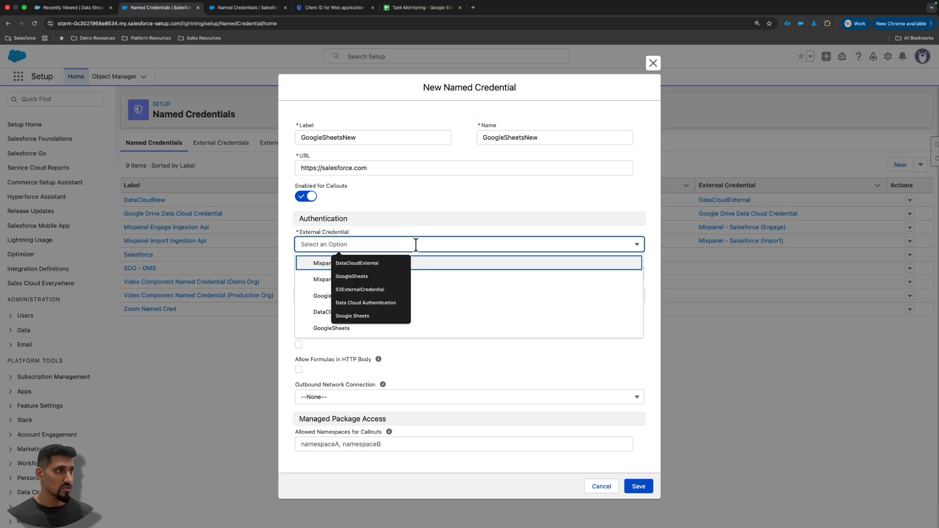
{"action": "left_click", "coordinate": [324, 329]}
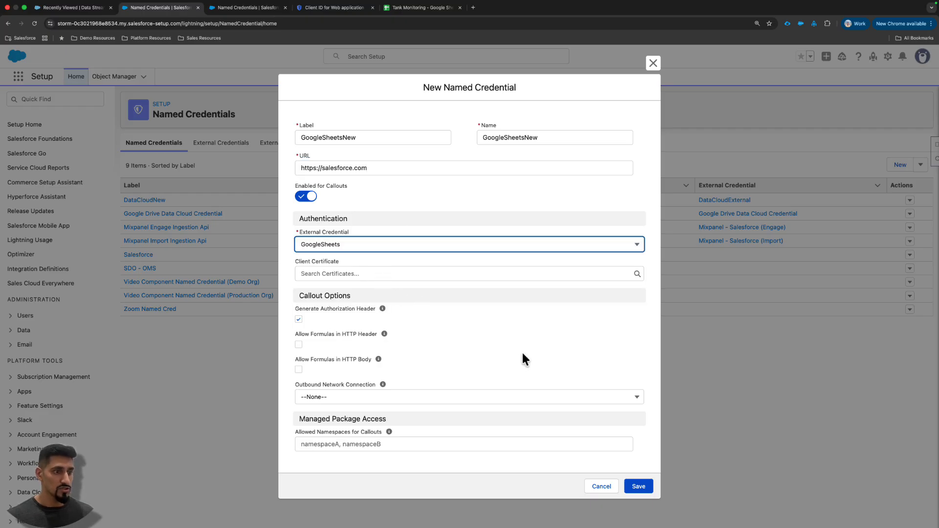
{"action": "left_click", "coordinate": [639, 487]}
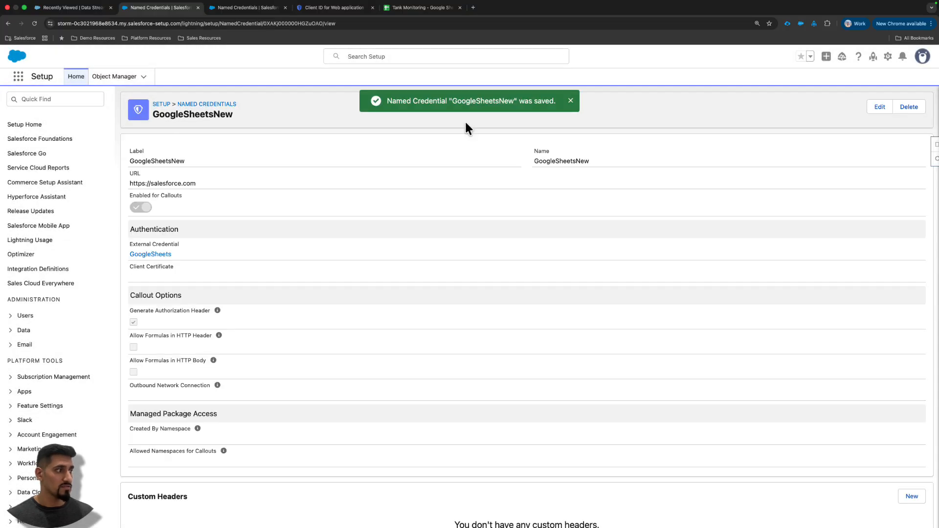
{"action": "scroll", "coordinate": [526, 257], "scroll_direction": "down", "scroll_amount": 3}
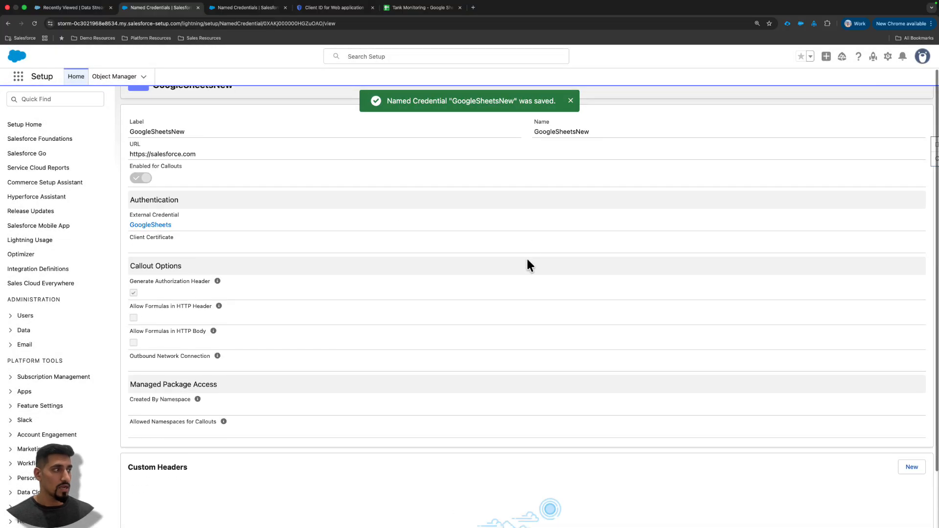
{"action": "scroll", "coordinate": [526, 257], "scroll_direction": "up", "scroll_amount": 2}
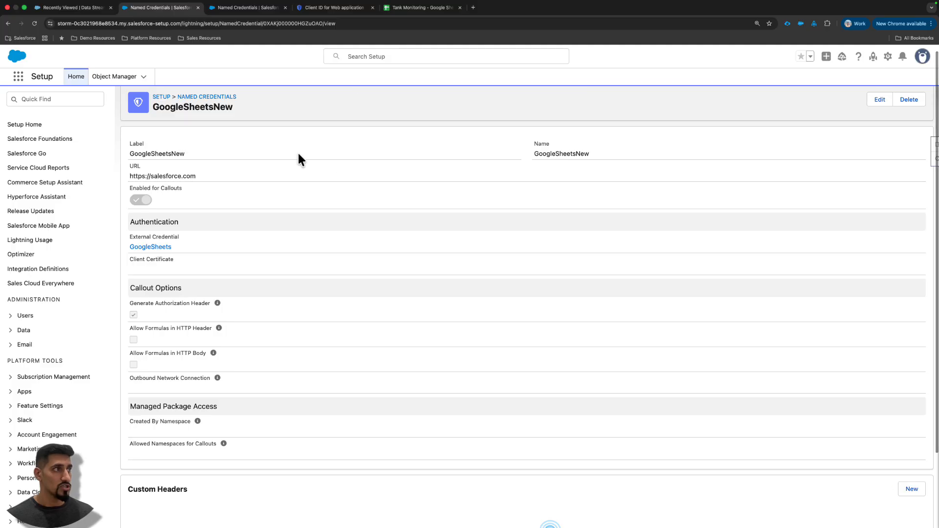
{"action": "scroll", "coordinate": [317, 130], "scroll_direction": "up", "scroll_amount": 1}
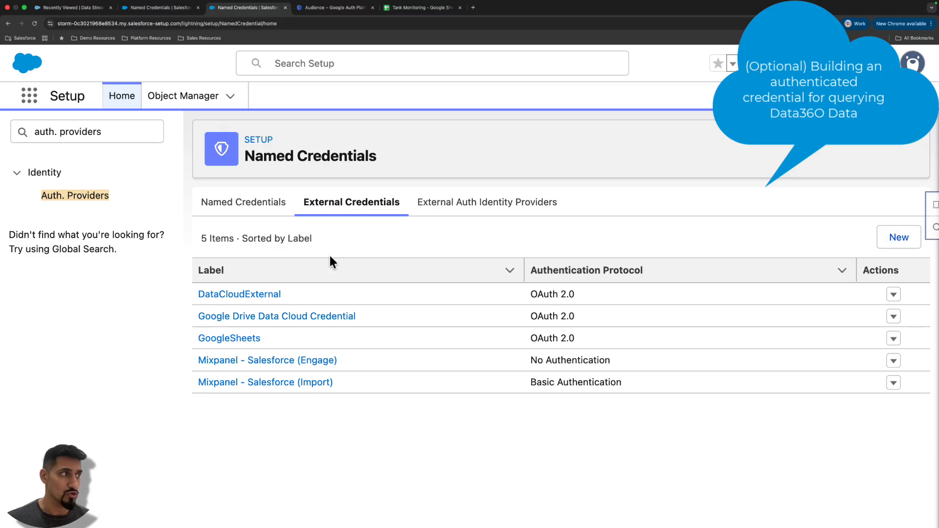
- Switch to the Lucidchart flowchart and examine the SalesforceLoopback flow from Named Credential Data Cloud through the auth provider to the Data Cloud Query API
{"action": "key", "text": "ctrl+Right"}
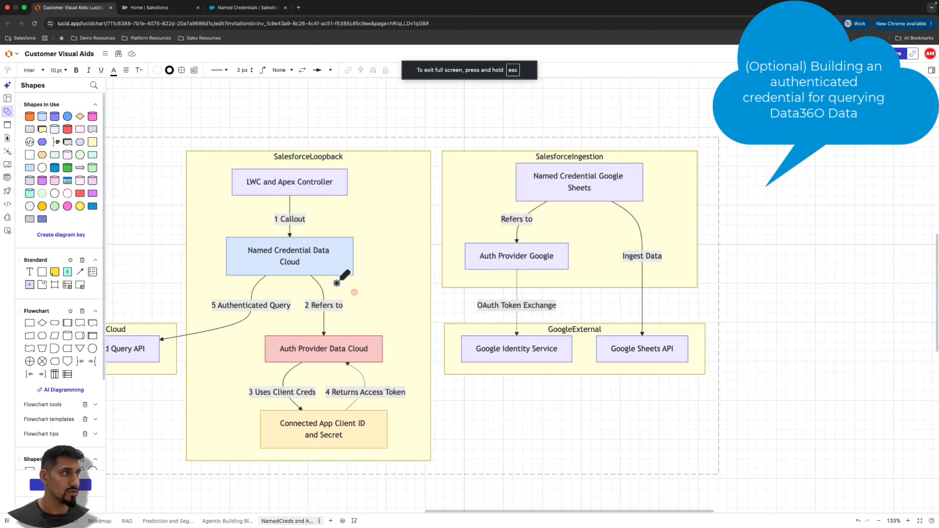
{"action": "left_click_drag", "start_coordinate": [241, 282], "coordinate": [383, 283]}
{"action": "mouse_move", "coordinate": [280, 201]}
{"action": "left_mouse_down"}
{"action": "mouse_move", "coordinate": [355, 201]}
{"action": "mouse_move", "coordinate": [339, 234]}
{"action": "mouse_move", "coordinate": [349, 234]}
{"action": "left_mouse_up"}
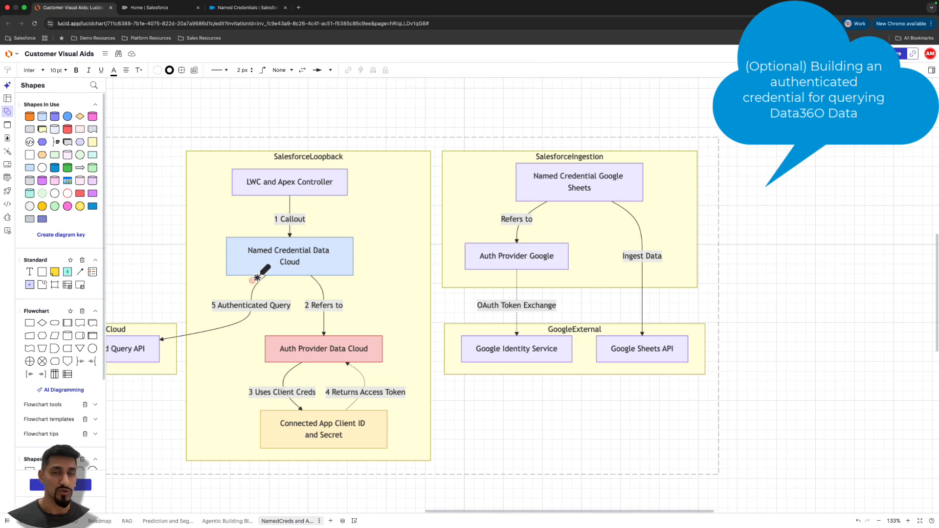
{"action": "left_click_drag", "start_coordinate": [251, 281], "coordinate": [330, 275]}
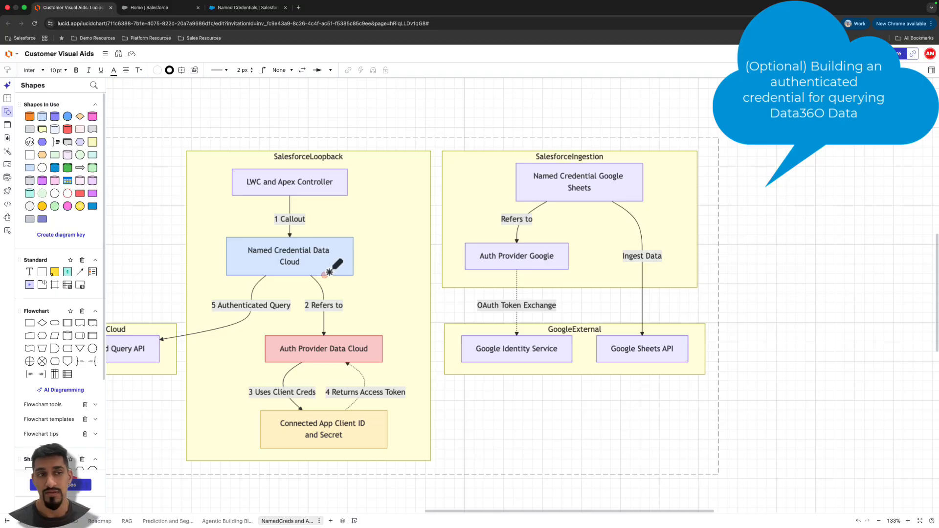
{"action": "scroll", "coordinate": [329, 272], "scroll_direction": "up", "scroll_amount": 1}
{"action": "scroll", "coordinate": [333, 272], "scroll_direction": "down", "scroll_amount": 2}
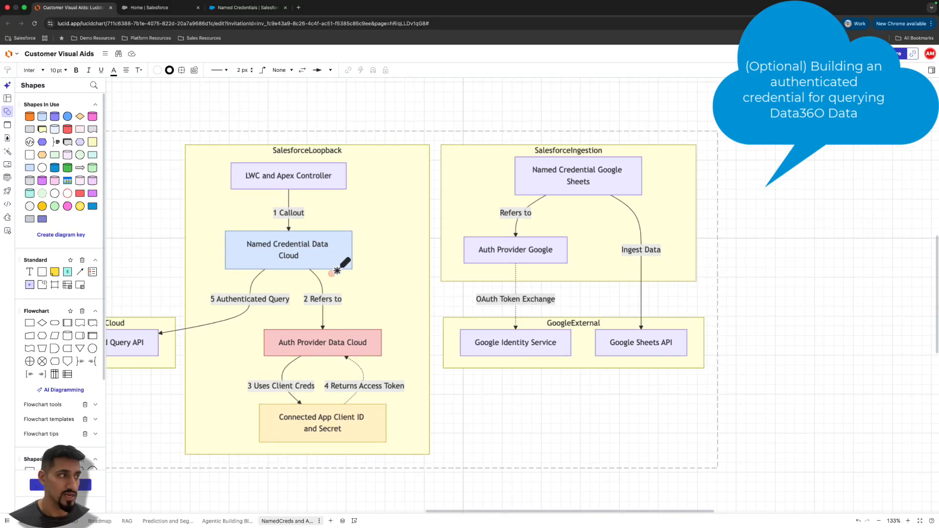
{"action": "scroll", "coordinate": [303, 293], "scroll_direction": "left", "scroll_amount": 5}
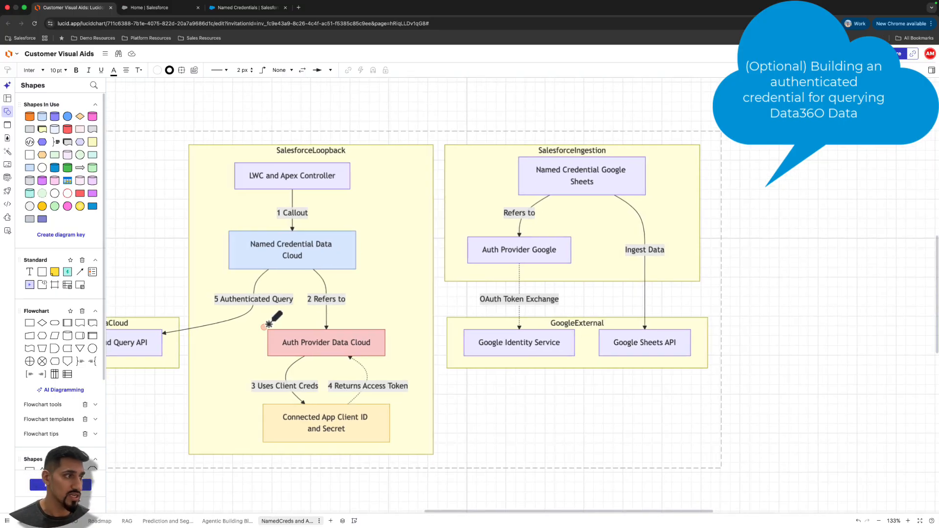
{"action": "scroll", "coordinate": [281, 325], "scroll_direction": "left", "scroll_amount": 3}
{"action": "left_click_drag", "start_coordinate": [453, 388], "coordinate": [527, 388]}
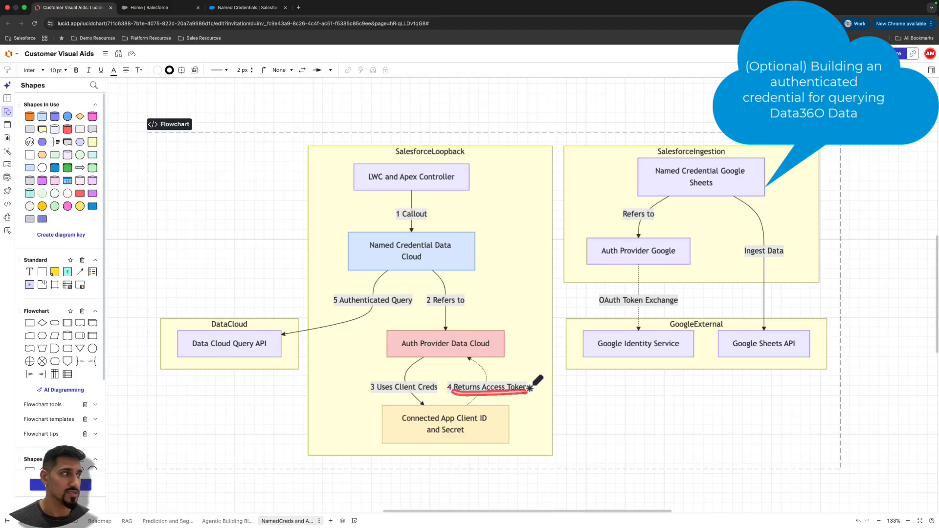
{"action": "left_click_drag", "start_coordinate": [182, 370], "coordinate": [266, 368]}
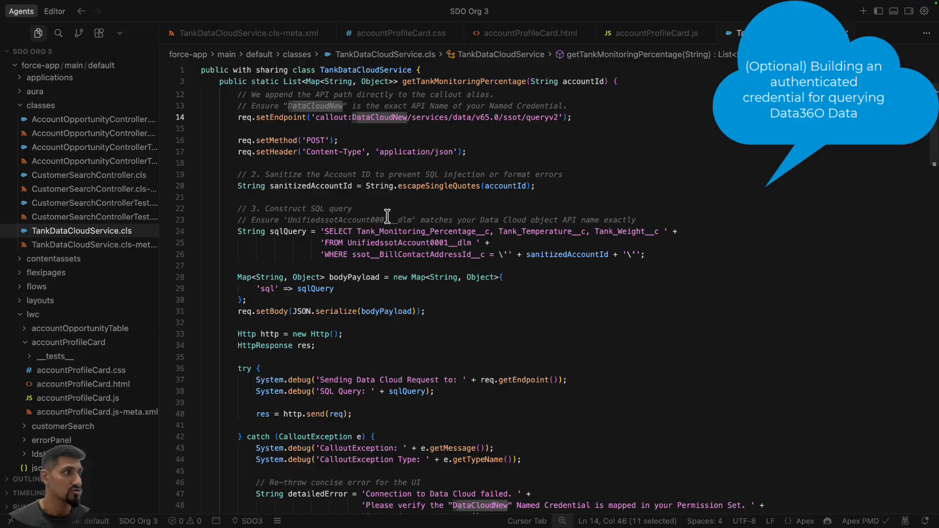
- Switch to the code editor and examine how the setEndpoint callout in TankDataCloudService.cls references the DataCloudNew named credential
{"action": "left_click_drag", "start_coordinate": [352, 117], "coordinate": [407, 118]}
{"action": "left_click", "coordinate": [406, 118]}
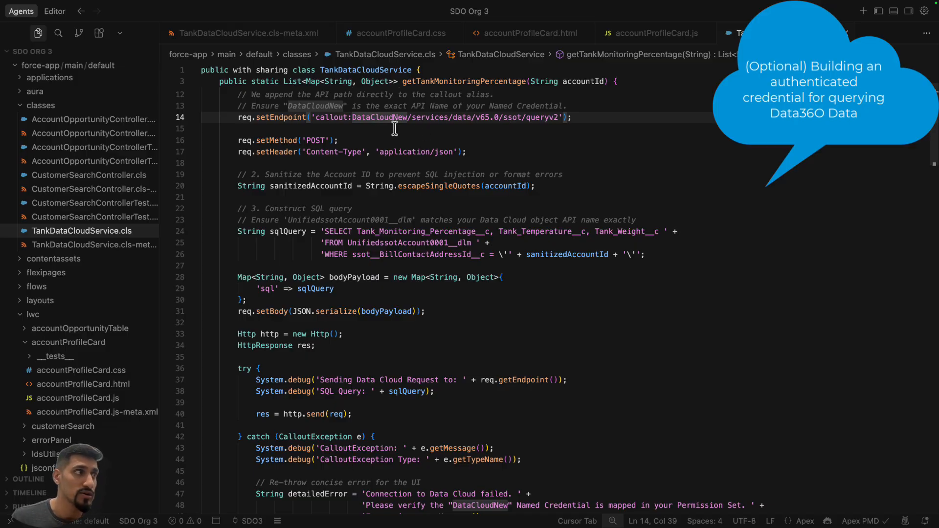
{"action": "left_click_drag", "start_coordinate": [352, 117], "coordinate": [407, 117]}
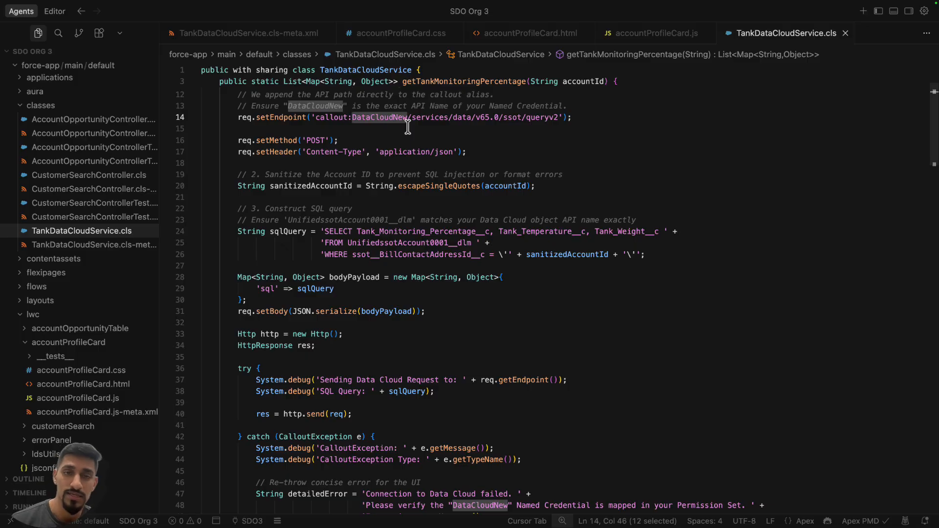
- Return to Salesforce Setup, open the DataCloudExternal external credential, and check its authentication protocol and flow type
{"action": "key", "text": "ctrl+Left"}
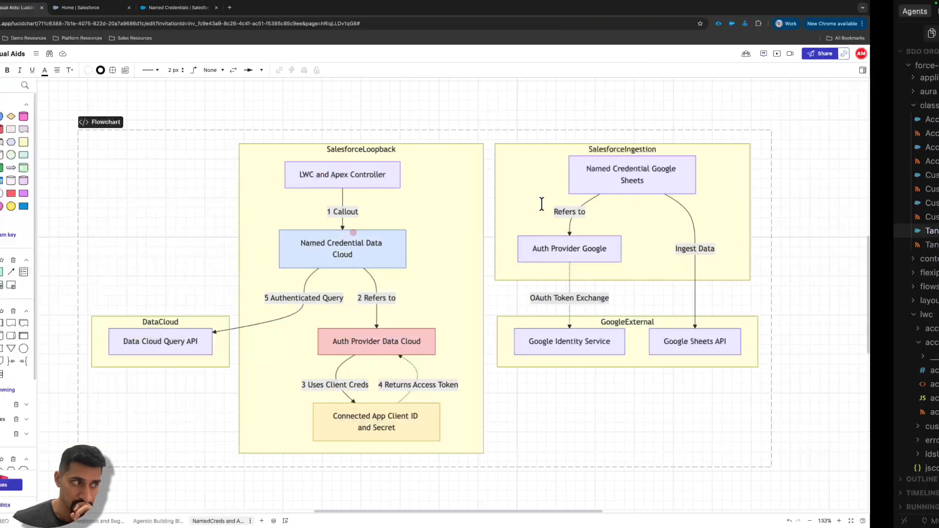
{"action": "key", "text": "ctrl+Left"}
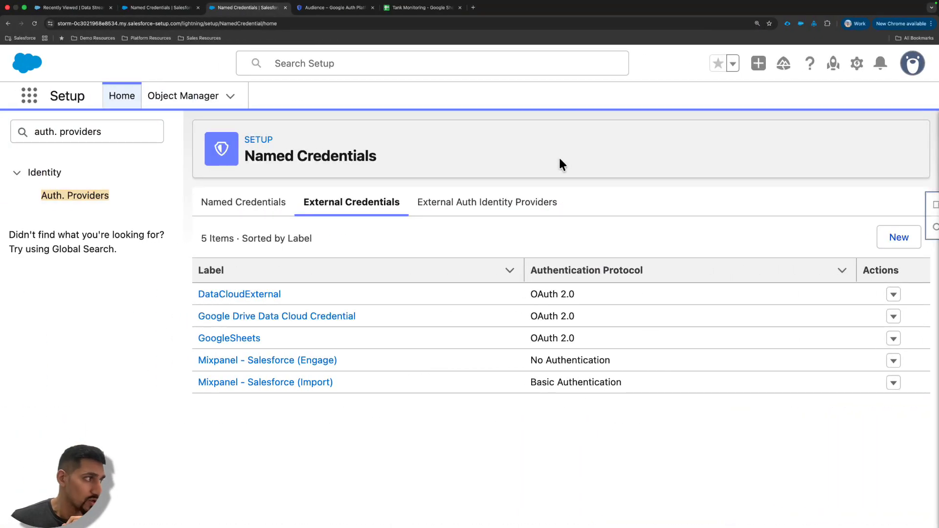
{"action": "left_click", "coordinate": [228, 295]}
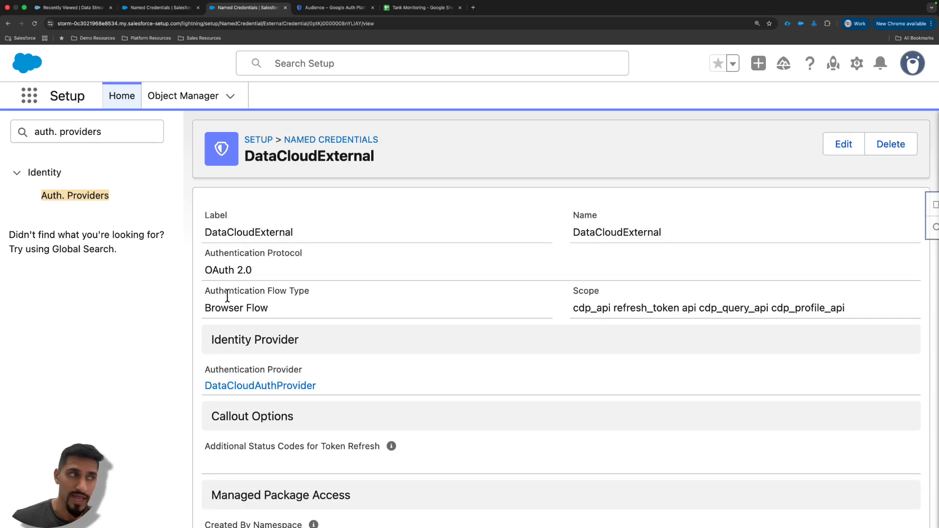
{"action": "scroll", "coordinate": [350, 238], "scroll_direction": "down", "scroll_amount": 2}
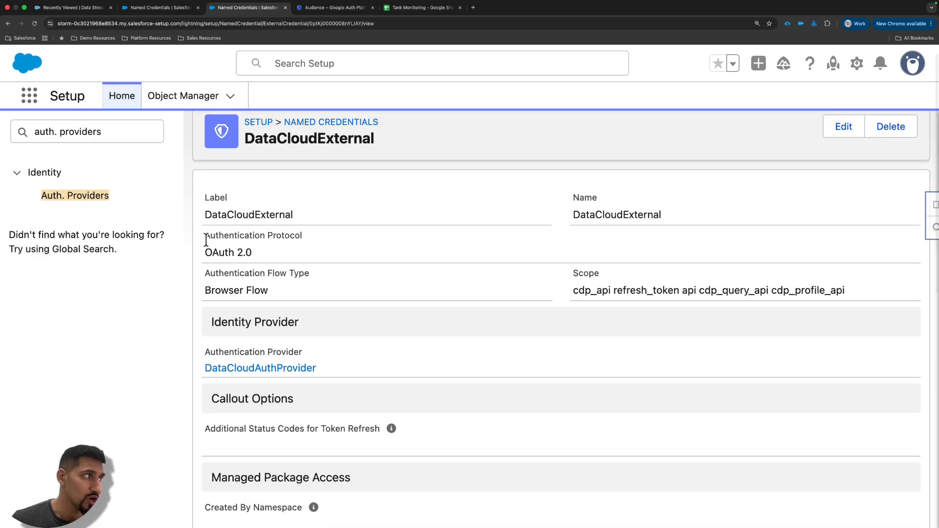
{"action": "left_click_drag", "start_coordinate": [204, 231], "coordinate": [286, 258]}
{"action": "scroll", "coordinate": [330, 258], "scroll_direction": "down", "scroll_amount": 2}
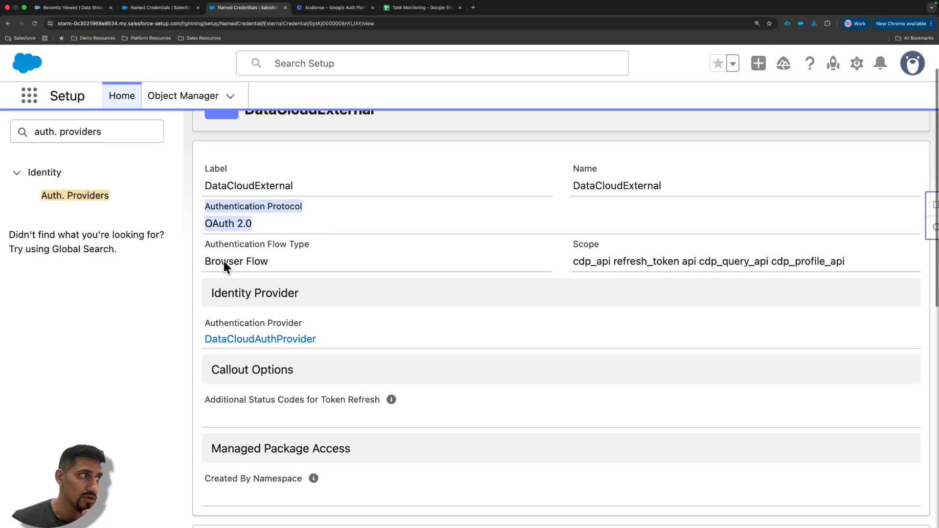
{"action": "left_click", "coordinate": [362, 219]}
{"action": "left_click_drag", "start_coordinate": [291, 273], "coordinate": [206, 262]}
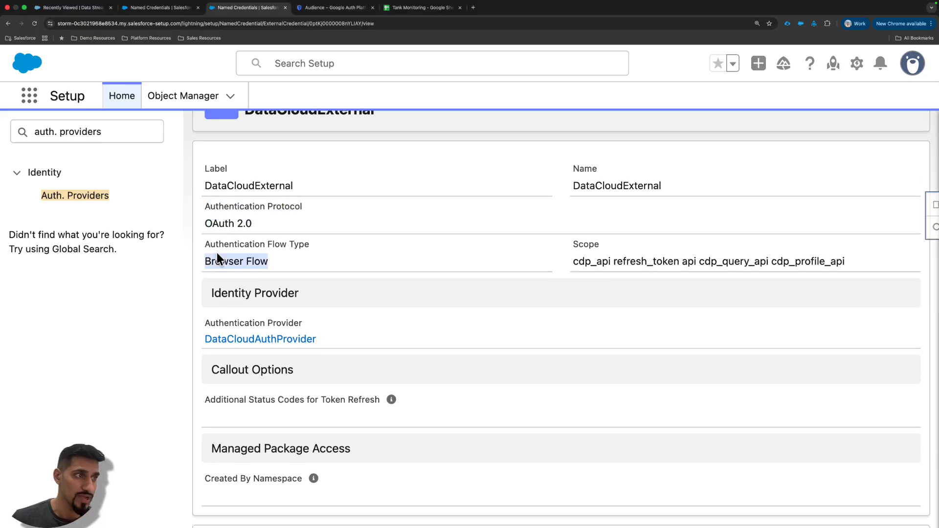
- Examine the OAuth scopes configured on the DataCloudExternal credential
{"action": "left_click", "coordinate": [592, 265]}
{"action": "left_click_drag", "start_coordinate": [573, 265], "coordinate": [827, 268]}
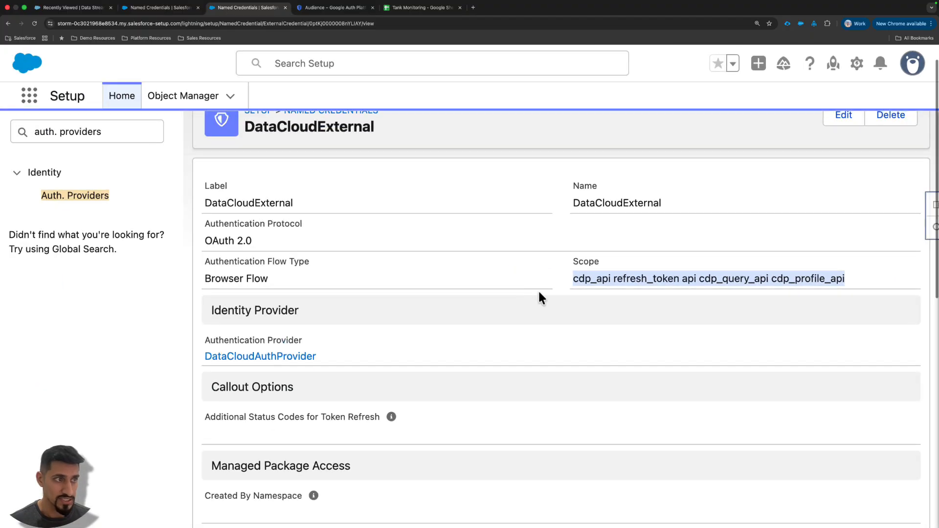
{"action": "left_click_drag", "start_coordinate": [62, 286], "coordinate": [245, 287]}
{"action": "left_click_drag", "start_coordinate": [660, 277], "coordinate": [928, 292]}
{"action": "left_click", "coordinate": [688, 277]}
{"action": "left_click", "coordinate": [755, 278]}
{"action": "left_click", "coordinate": [532, 264]}
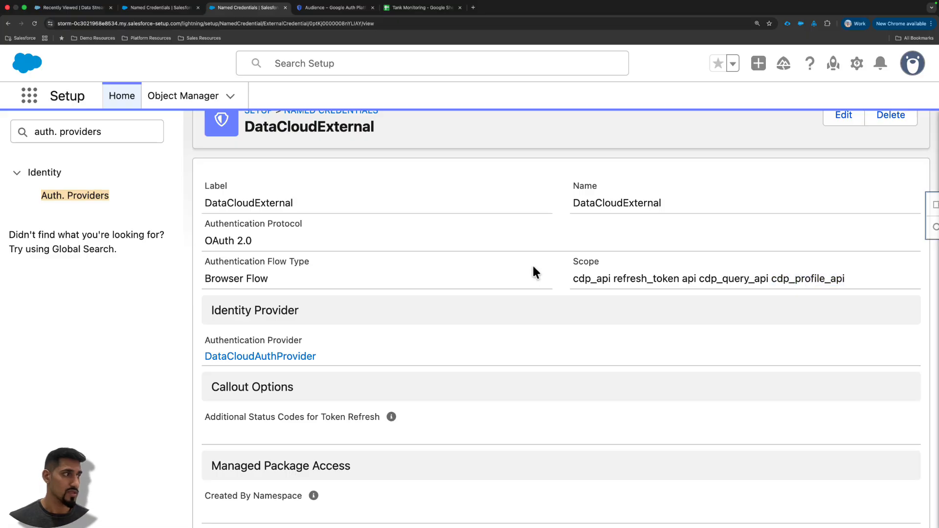
- Examine DataCloudExternal's authentication provider, related named credentials, and the parameter name and identity type of its principal
{"action": "scroll", "coordinate": [517, 271], "scroll_direction": "down", "scroll_amount": 3}
{"action": "scroll", "coordinate": [518, 275], "scroll_direction": "down", "scroll_amount": 6}
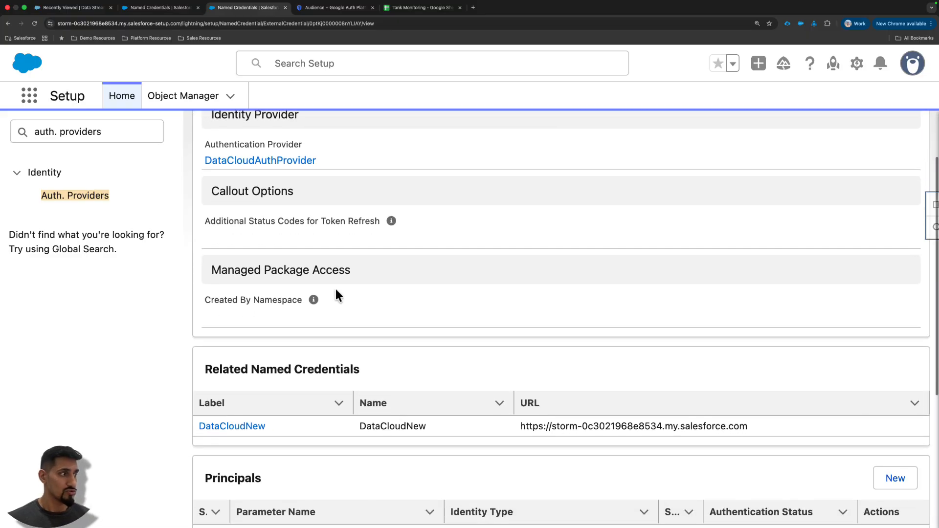
{"action": "scroll", "coordinate": [368, 220], "scroll_direction": "down", "scroll_amount": 2}
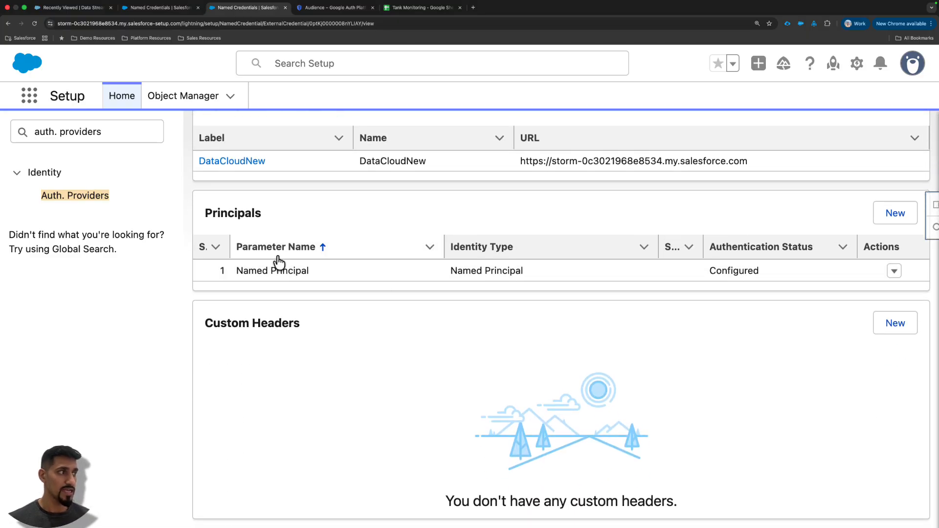
{"action": "left_click_drag", "start_coordinate": [237, 270], "coordinate": [349, 277]}
{"action": "left_click", "coordinate": [494, 270]}
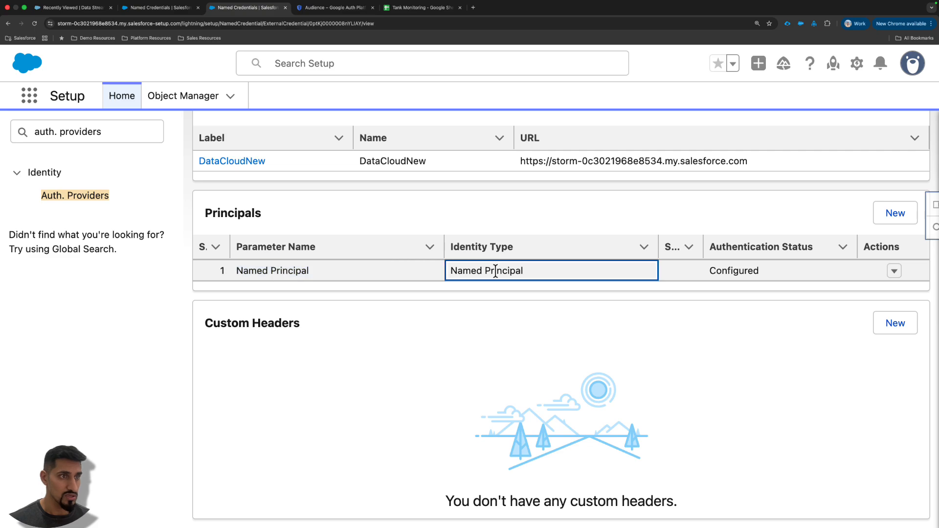
- Launch the authentication flow for DataCloudExternal's named principal to view its login page, and return to the credential without signing in
{"action": "left_click", "coordinate": [894, 270]}
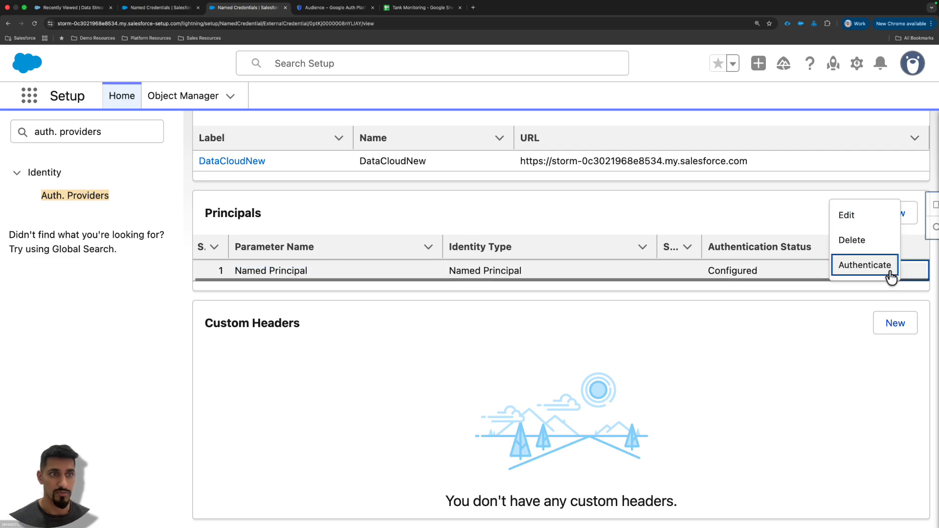
{"action": "left_click", "coordinate": [855, 271]}
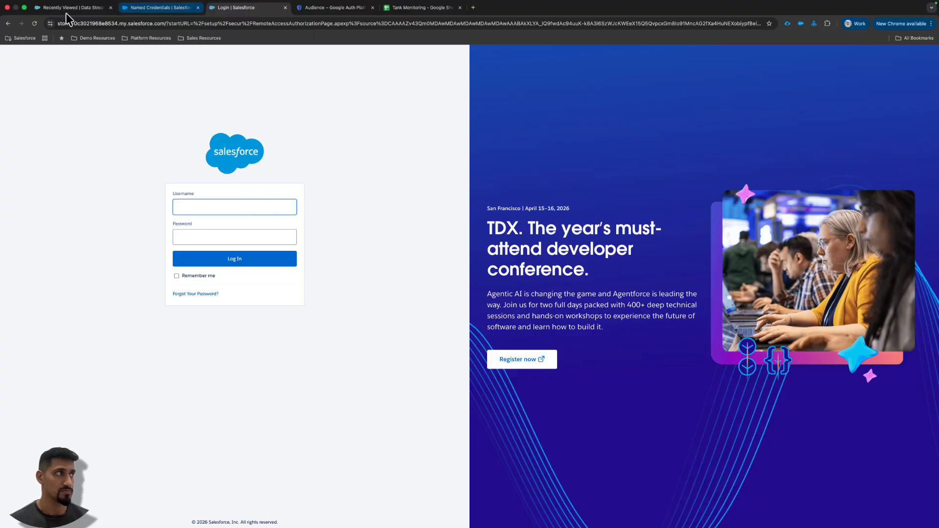
{"action": "left_click", "coordinate": [8, 23]}
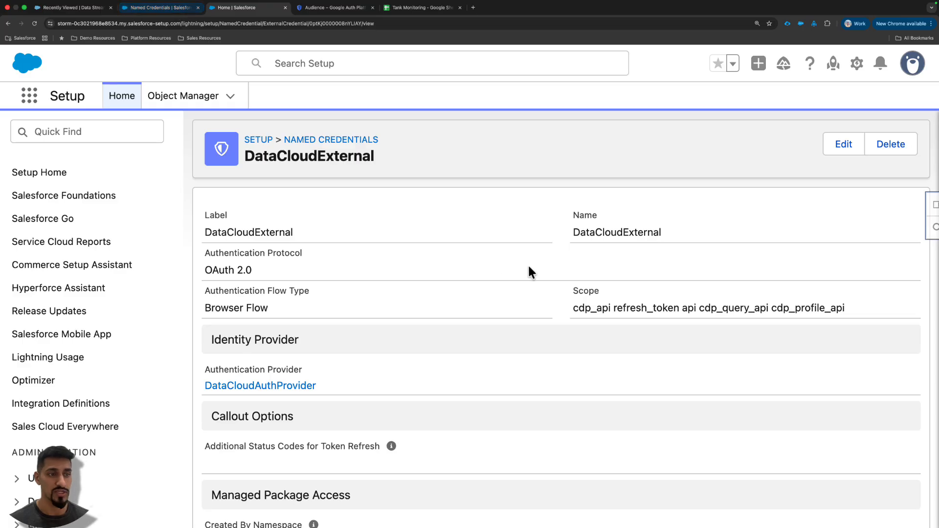
- Check the authentication status of the named principal on the DataCloudExternal credential
{"action": "scroll", "coordinate": [785, 292], "scroll_direction": "down", "scroll_amount": 10}
{"action": "left_click_drag", "start_coordinate": [760, 292], "coordinate": [718, 295]}
{"action": "scroll", "coordinate": [515, 236], "scroll_direction": "up", "scroll_amount": 3}
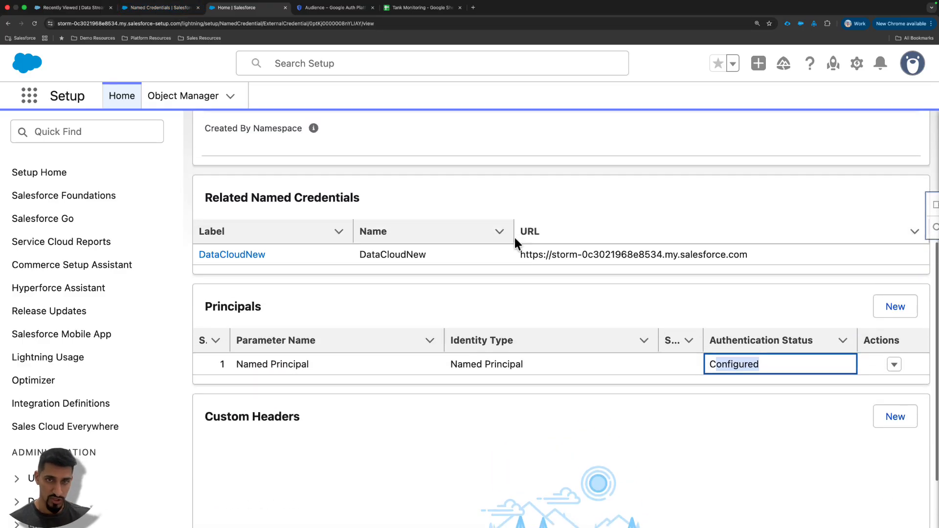
{"action": "scroll", "coordinate": [406, 216], "scroll_direction": "up", "scroll_amount": 10}
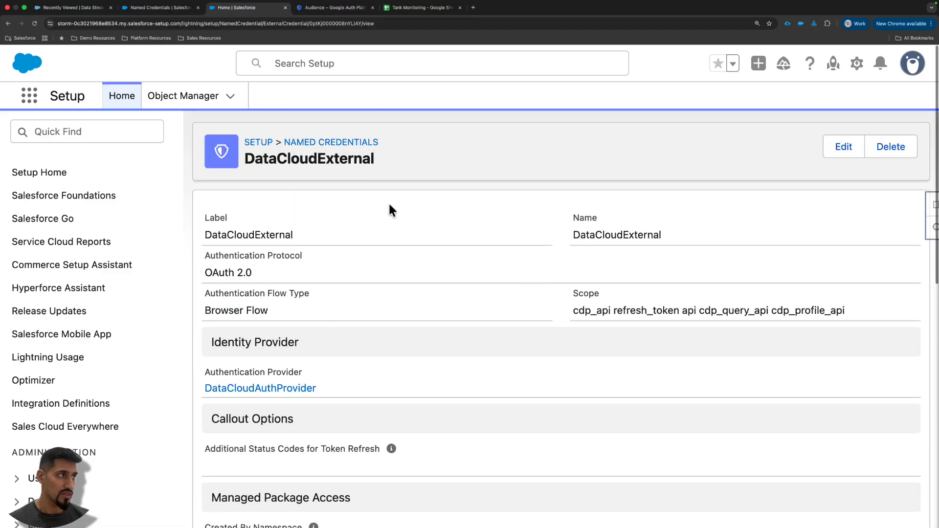
- Open the DataCloudNew named credential and check its URL
{"action": "left_click", "coordinate": [315, 140]}
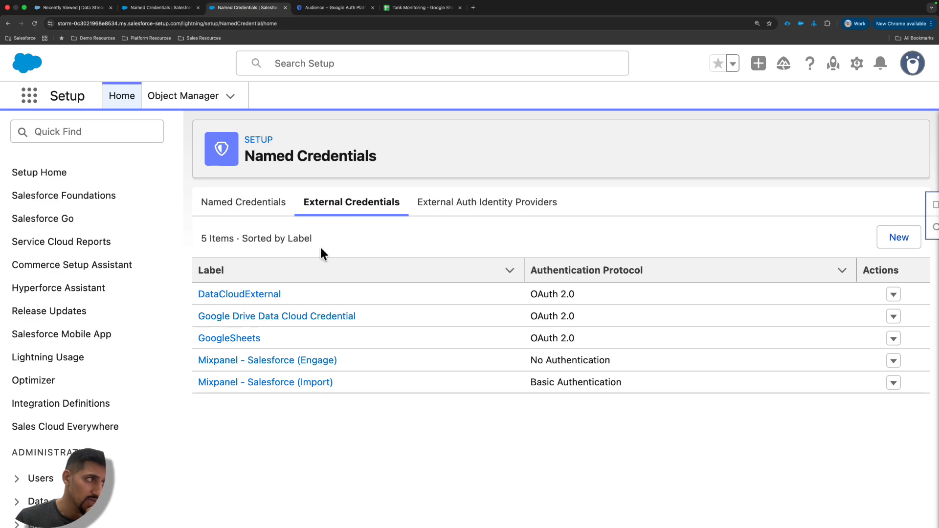
{"action": "left_click", "coordinate": [273, 201]}
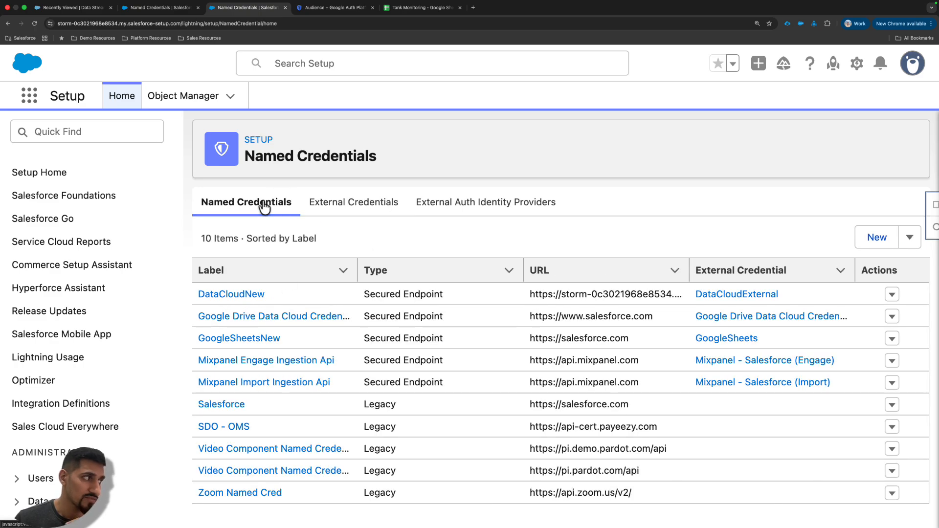
{"action": "left_click", "coordinate": [243, 295]}
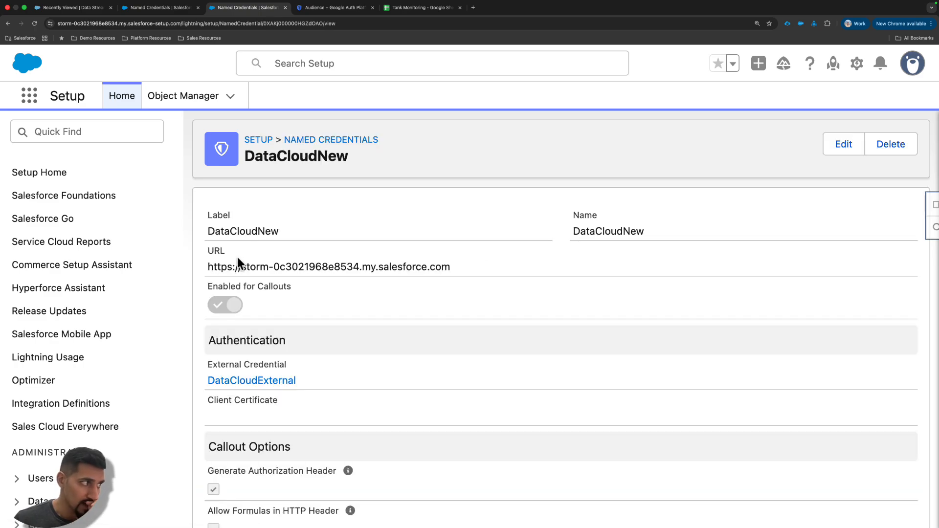
{"action": "left_click_drag", "start_coordinate": [207, 266], "coordinate": [464, 271]}
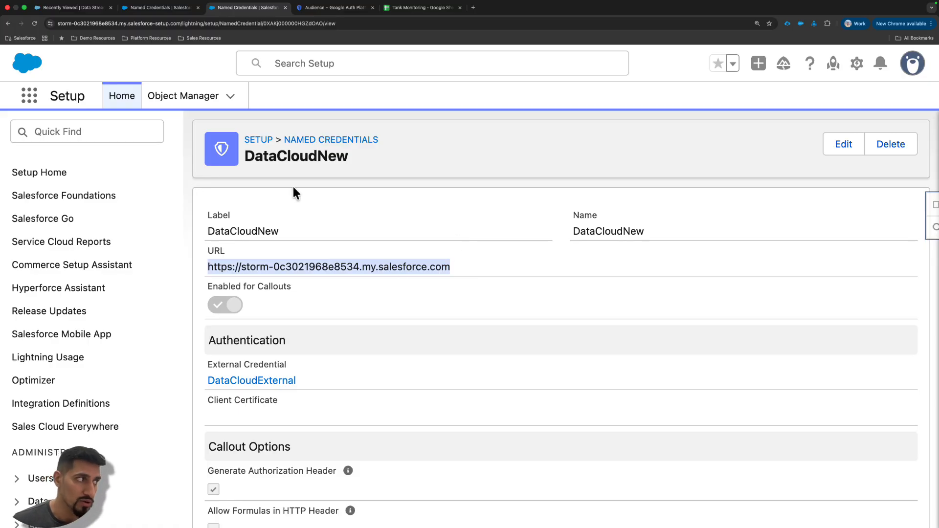
- Examine DataCloudNew's callout enablement, linked external credential, callout options and managed package access
{"action": "scroll", "coordinate": [279, 246], "scroll_direction": "down", "scroll_amount": 3}
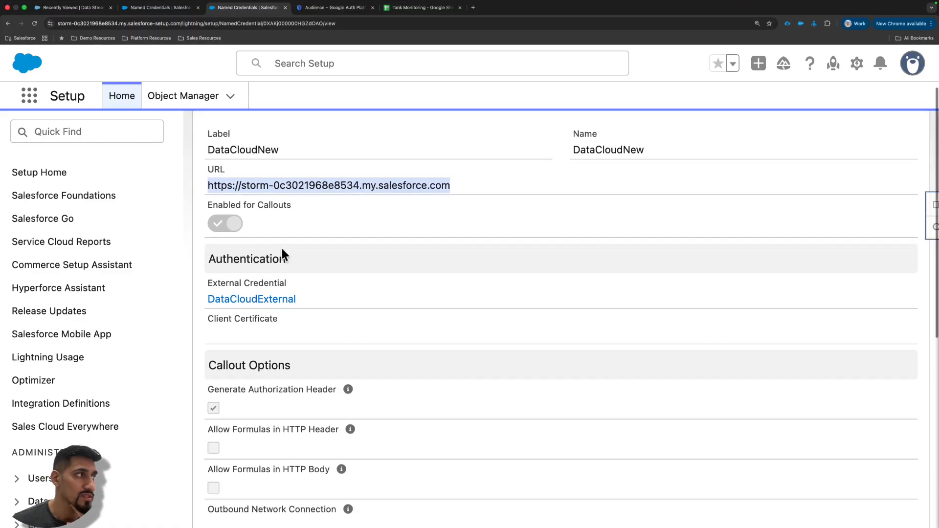
{"action": "left_click_drag", "start_coordinate": [206, 142], "coordinate": [348, 154]}
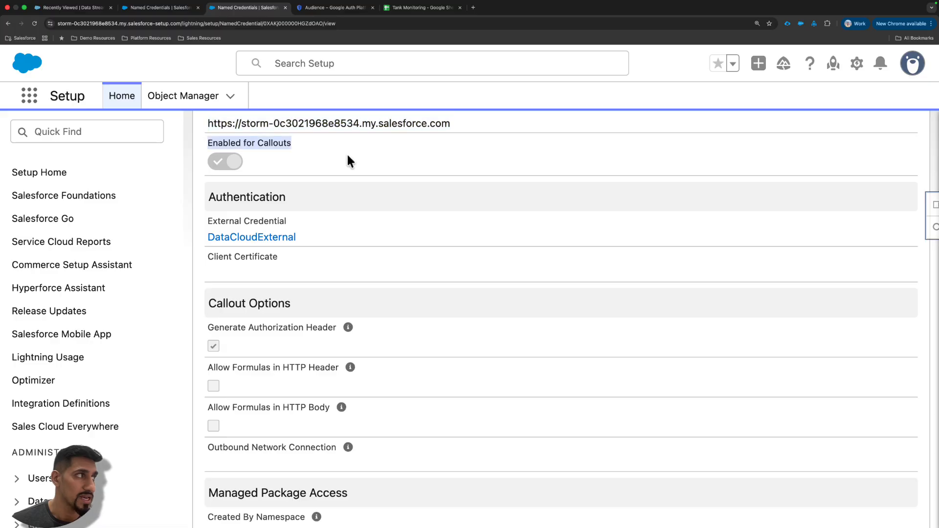
{"action": "scroll", "coordinate": [295, 200], "scroll_direction": "down", "scroll_amount": 1}
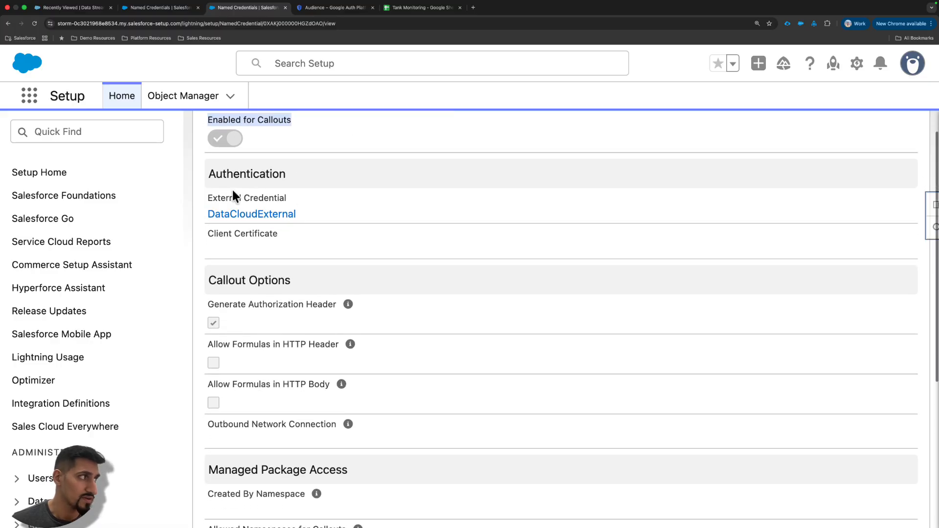
{"action": "left_click", "coordinate": [228, 198]}
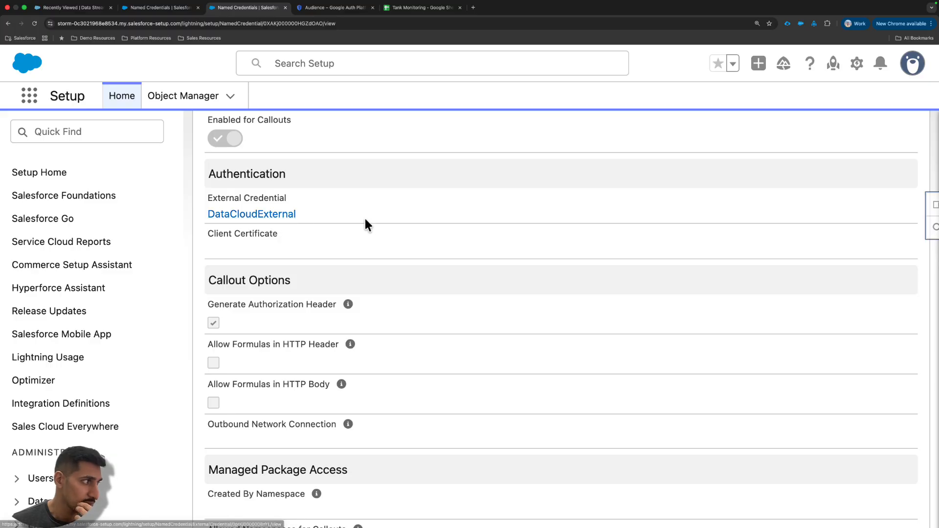
{"action": "scroll", "coordinate": [381, 259], "scroll_direction": "down", "scroll_amount": 1}
{"action": "scroll", "coordinate": [381, 259], "scroll_direction": "down", "scroll_amount": 5}
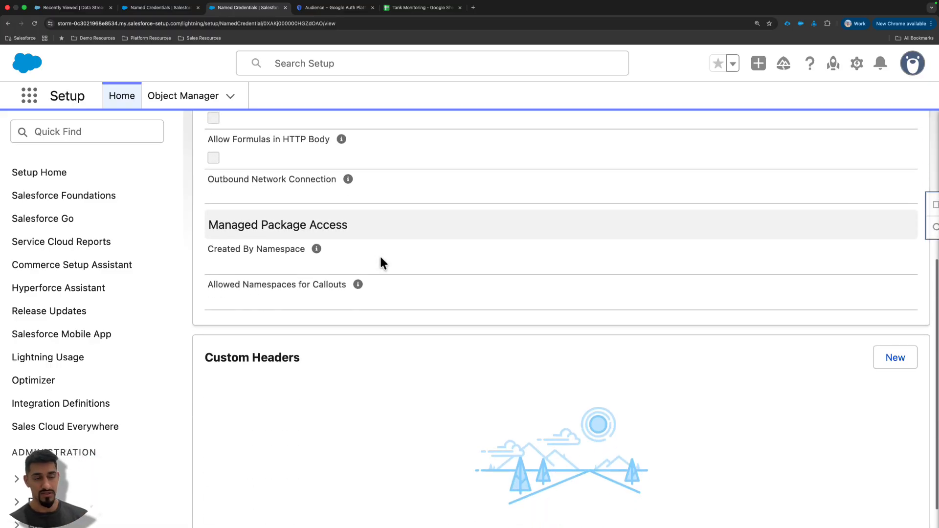
{"action": "scroll", "coordinate": [380, 233], "scroll_direction": "up", "scroll_amount": 8}
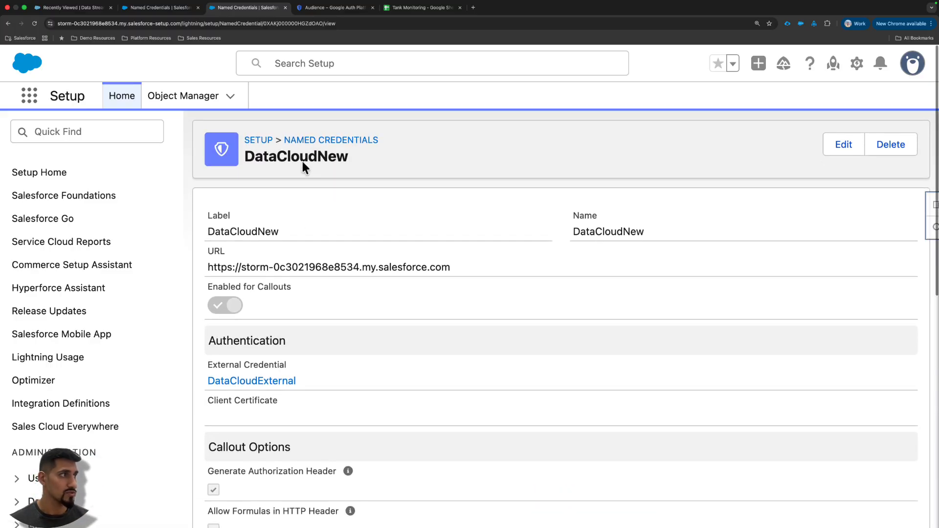
- Compare the DataCloudNew credential name with the callout reference in TankDataCloudService.cls in the code editor, and return to Salesforce Setup
{"action": "double_click", "coordinate": [302, 161]}
{"action": "key", "text": "ctrl+Right"}
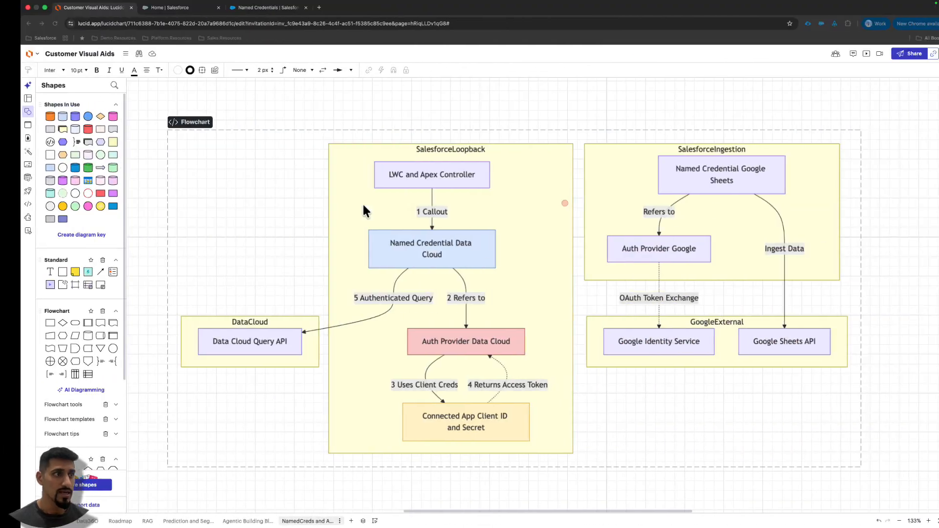
{"action": "key", "text": "ctrl+Right"}
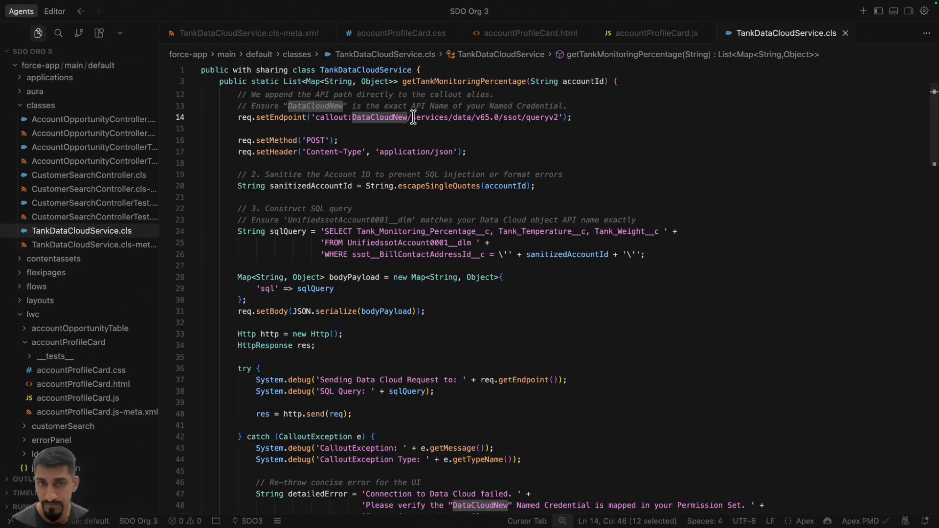
{"action": "key", "text": "ctrl+Left"}
{"action": "key", "text": "ctrl+Left"}
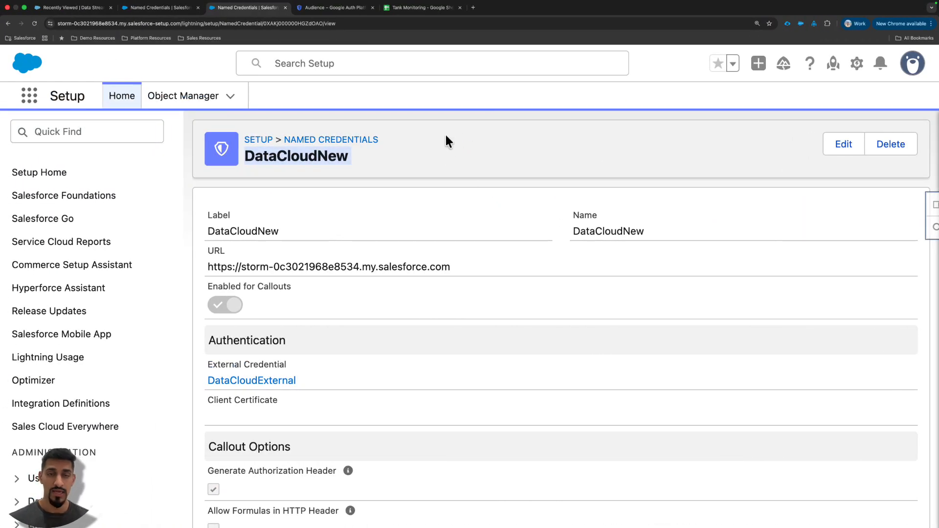
{"action": "scroll", "coordinate": [445, 136], "scroll_direction": "down", "scroll_amount": 1}
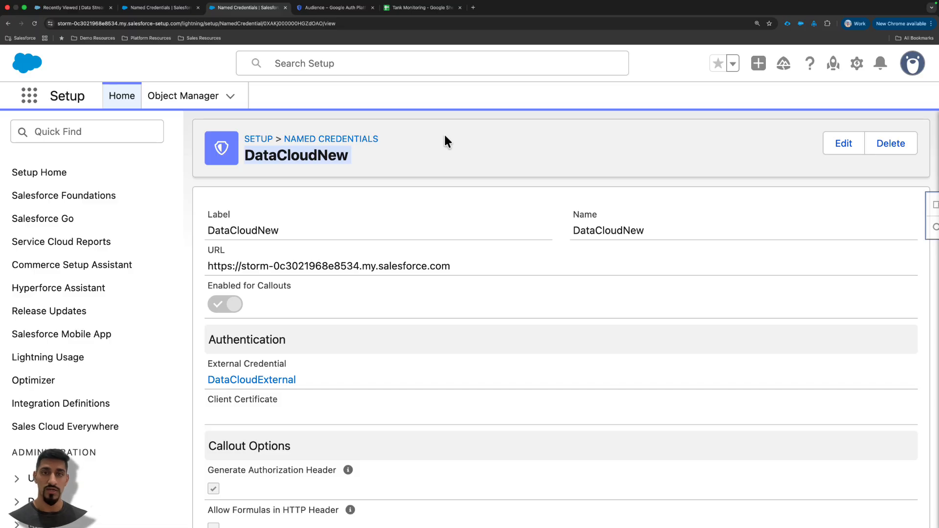
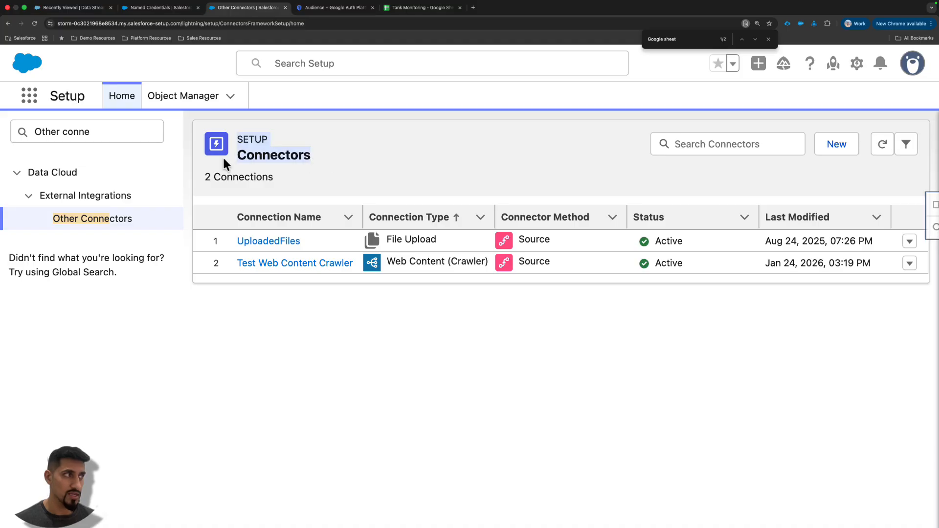
- Find the GoogleSheets Data36O Permission permission set among those starting with G and open it
{"action": "left_click", "coordinate": [357, 67]}
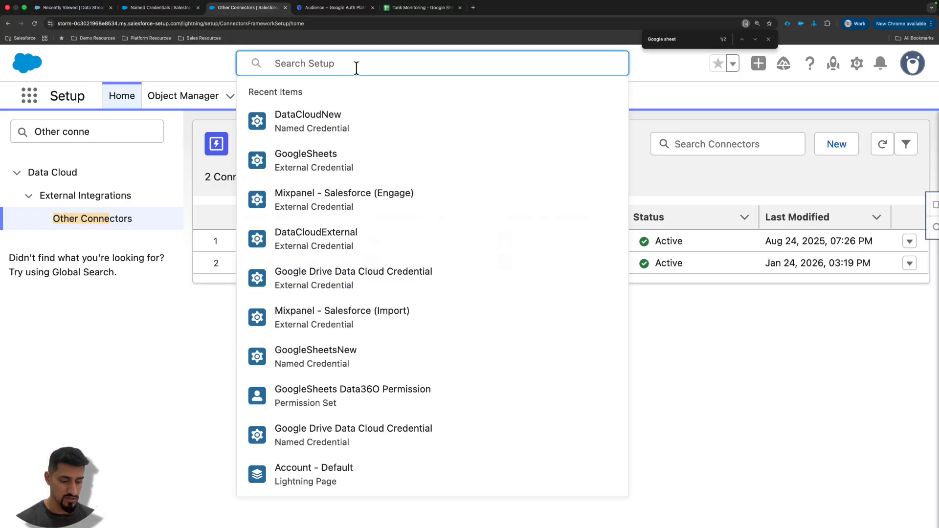
{"action": "type", "text": "Permission"}
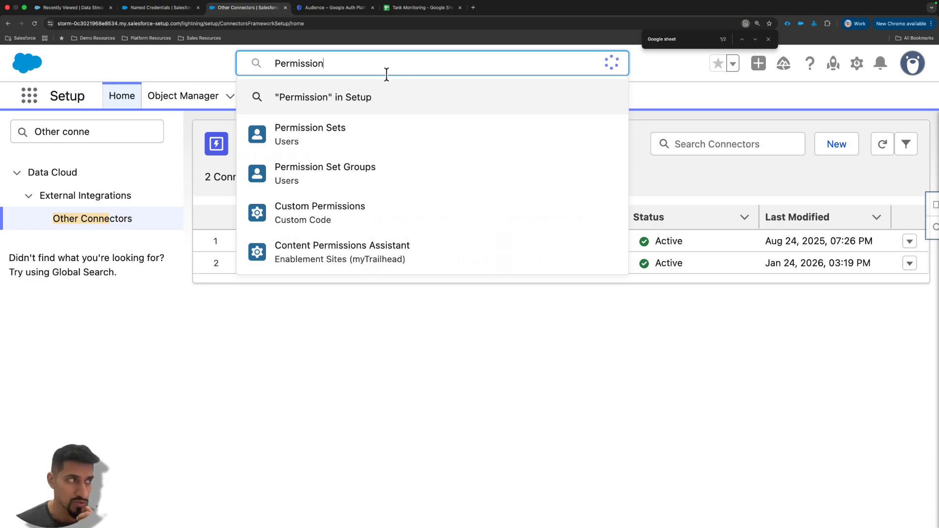
{"action": "left_click", "coordinate": [313, 130]}
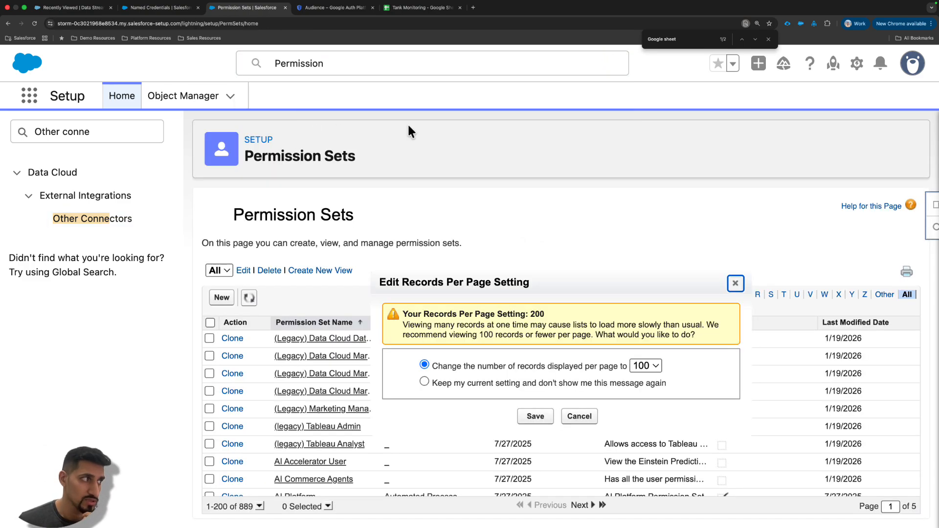
{"action": "left_click", "coordinate": [735, 284]}
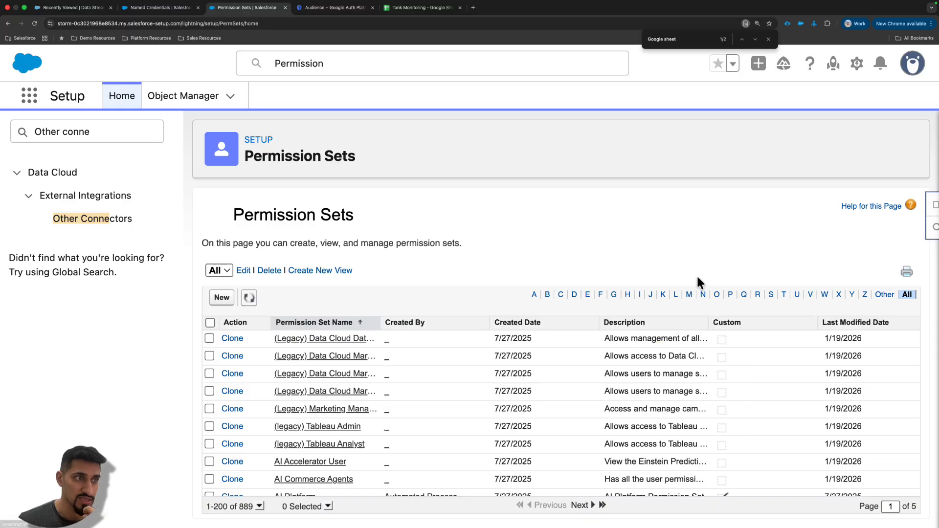
{"action": "left_click", "coordinate": [614, 296]}
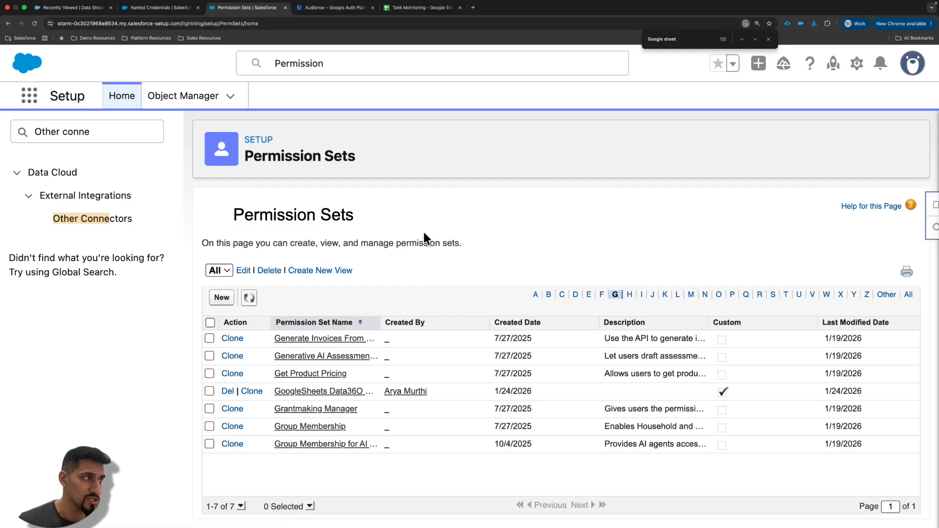
{"action": "left_click", "coordinate": [308, 394]}
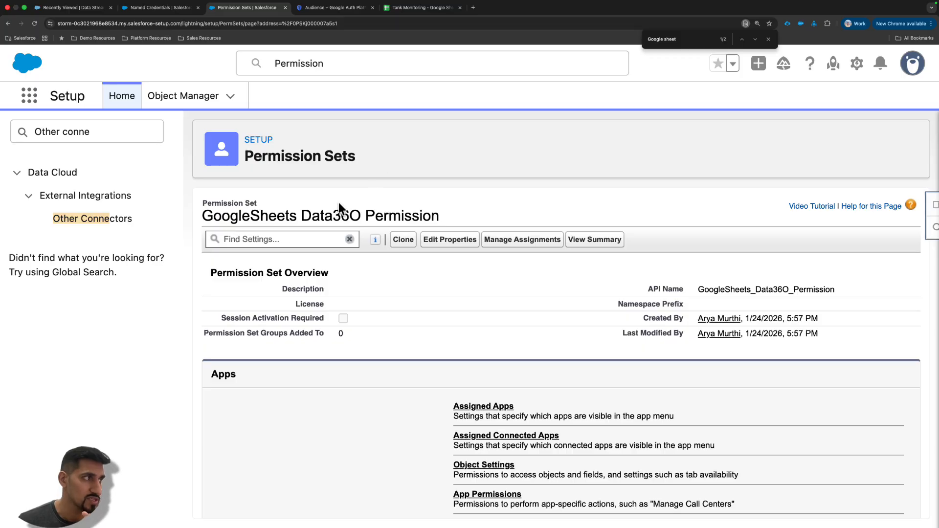
{"action": "left_click_drag", "start_coordinate": [335, 214], "coordinate": [536, 195]}
- Open the permission set's Data Cloud Data Space Management settings and check which data spaces it can access
{"action": "scroll", "coordinate": [509, 189], "scroll_direction": "down", "scroll_amount": 3}
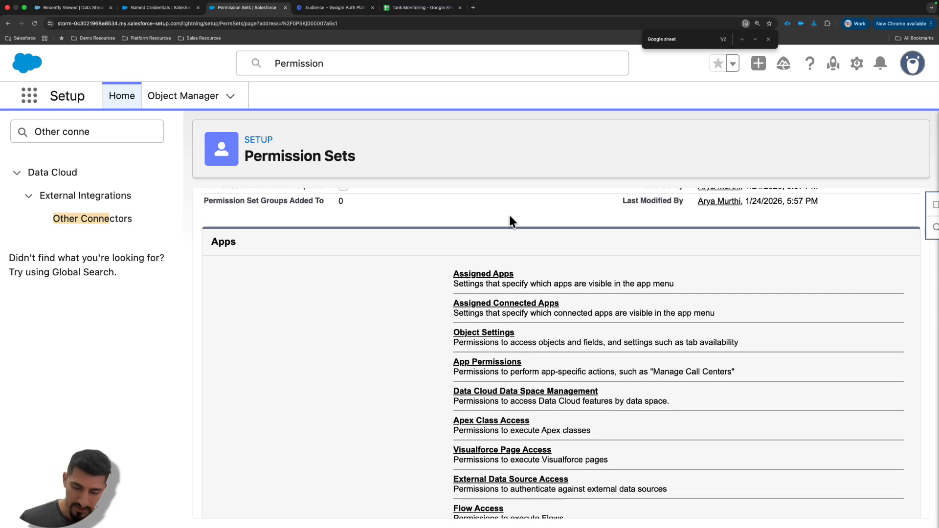
{"action": "scroll", "coordinate": [492, 350], "scroll_direction": "down", "scroll_amount": 1}
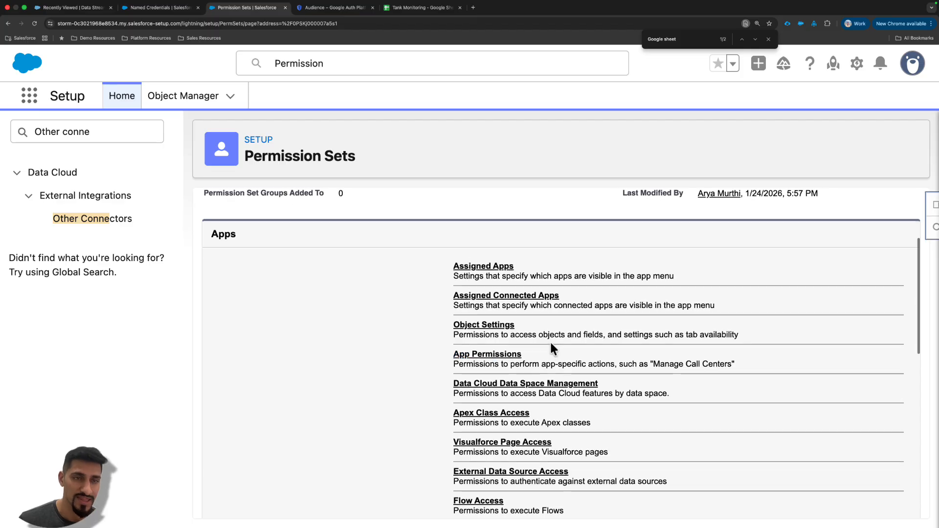
{"action": "scroll", "coordinate": [552, 348], "scroll_direction": "down", "scroll_amount": 2}
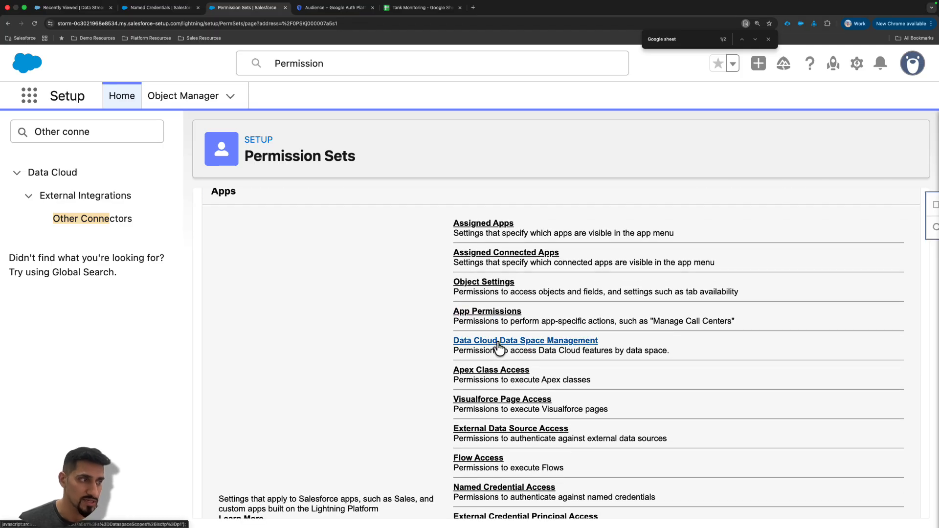
{"action": "left_click", "coordinate": [498, 343]}
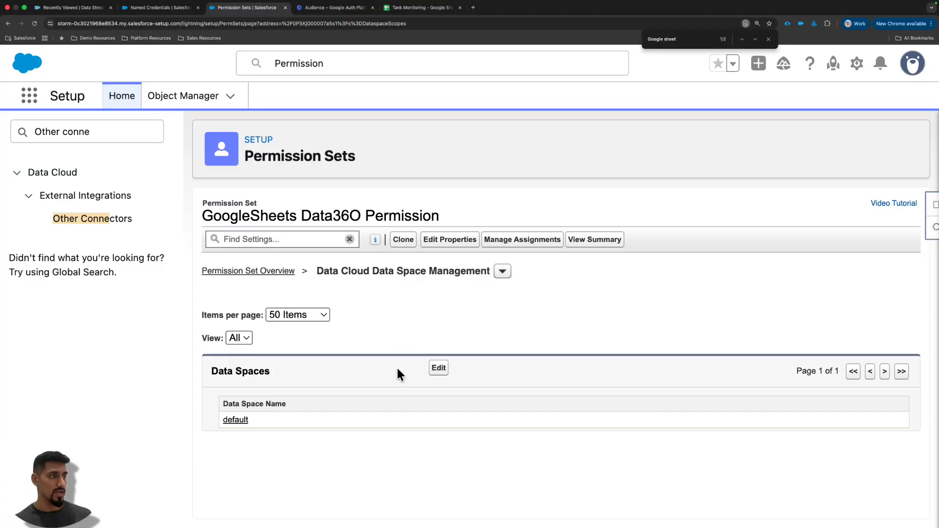
{"action": "left_click_drag", "start_coordinate": [264, 421], "coordinate": [221, 401]}
{"action": "scroll", "coordinate": [258, 400], "scroll_direction": "down", "scroll_amount": 1}
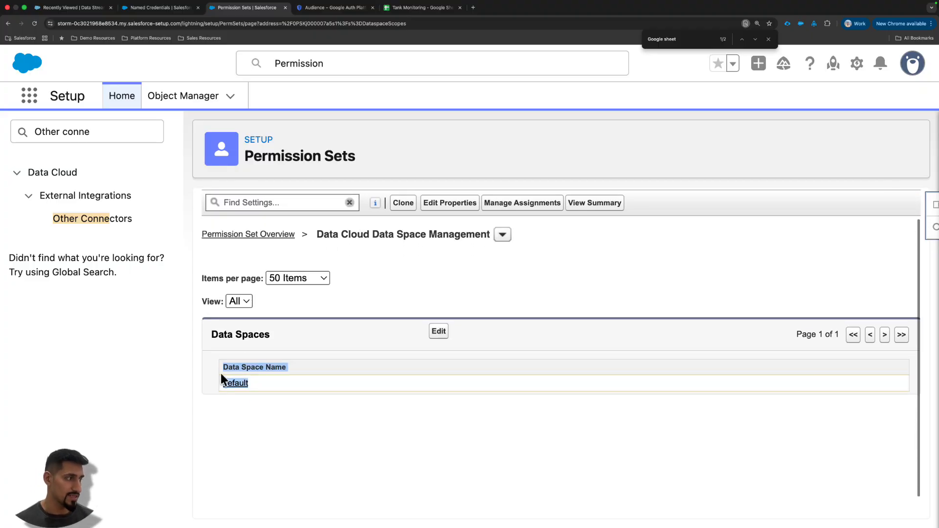
{"action": "scroll", "coordinate": [221, 374], "scroll_direction": "up", "scroll_amount": 3}
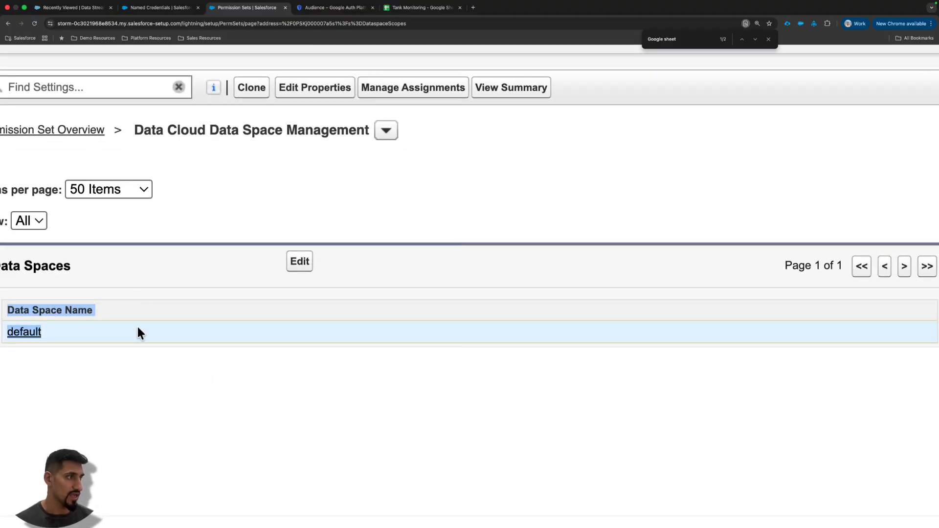
{"action": "scroll", "coordinate": [138, 333], "scroll_direction": "down", "scroll_amount": 3}
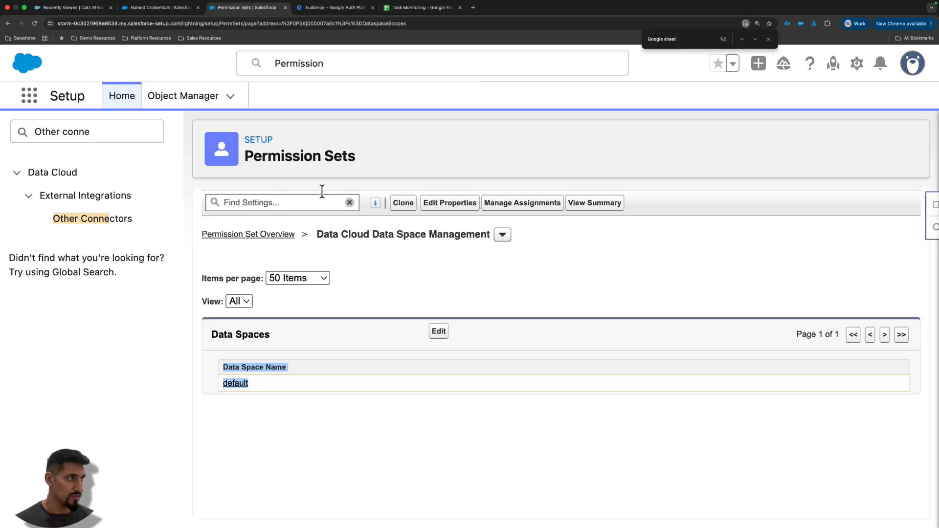
- Return to the permission set overview and open its External Credential Principal Access settings
{"action": "left_click", "coordinate": [277, 234]}
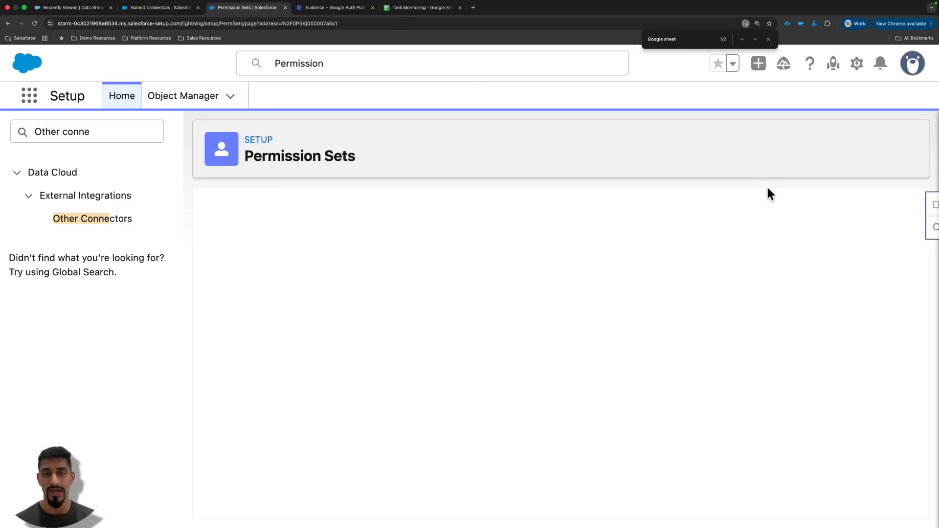
{"action": "scroll", "coordinate": [658, 288], "scroll_direction": "down", "scroll_amount": 4}
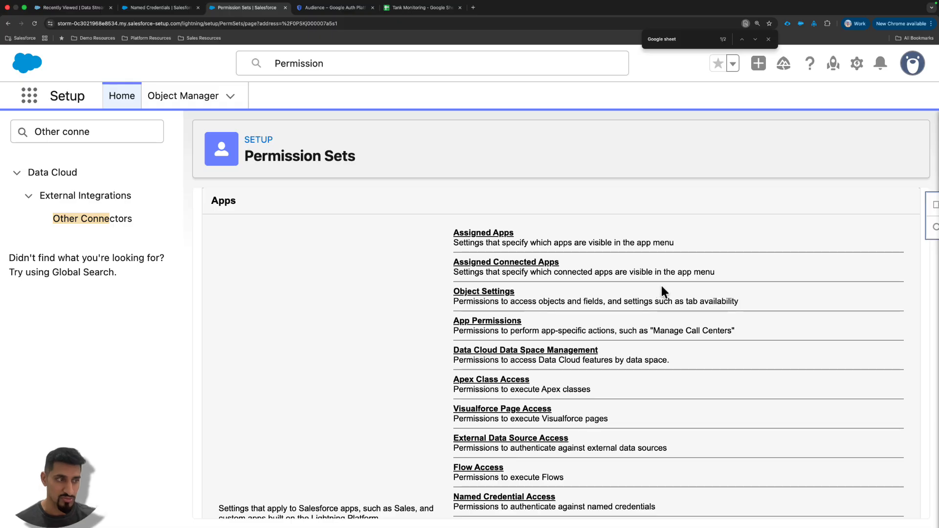
{"action": "scroll", "coordinate": [662, 289], "scroll_direction": "down", "scroll_amount": 2}
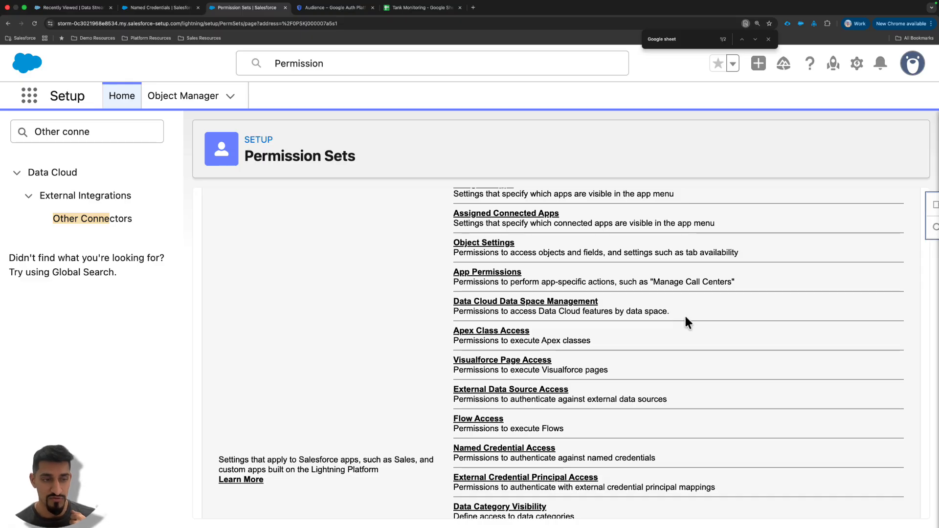
{"action": "scroll", "coordinate": [685, 317], "scroll_direction": "down", "scroll_amount": 1}
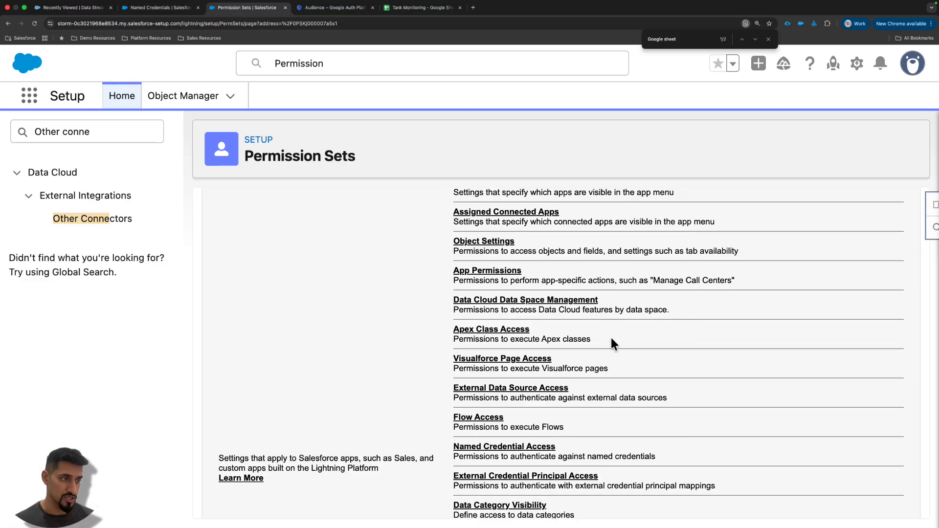
{"action": "scroll", "coordinate": [611, 338], "scroll_direction": "down", "scroll_amount": 1}
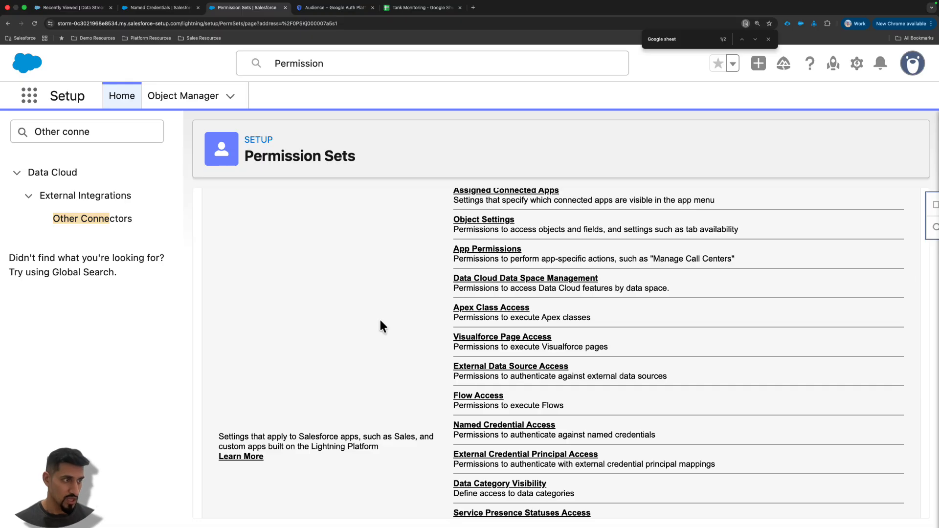
{"action": "scroll", "coordinate": [574, 338], "scroll_direction": "down", "scroll_amount": 5}
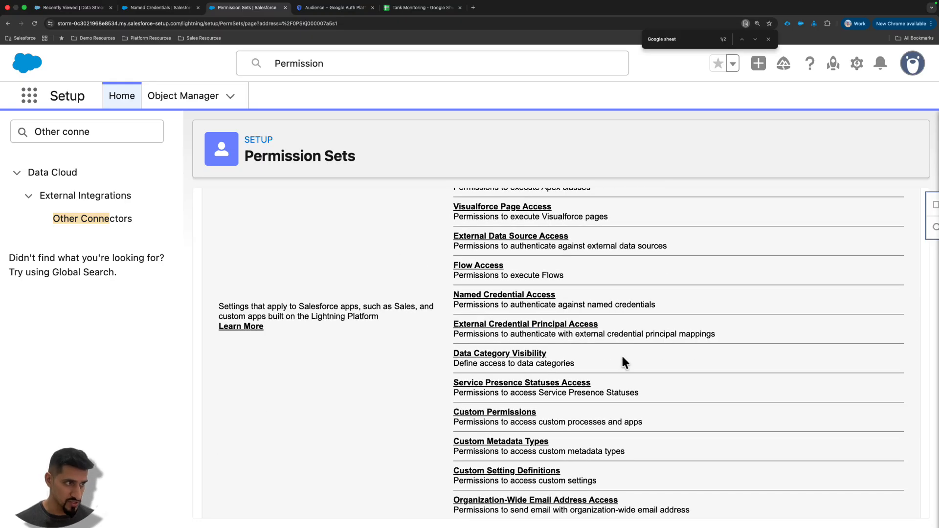
{"action": "left_click", "coordinate": [522, 324]}
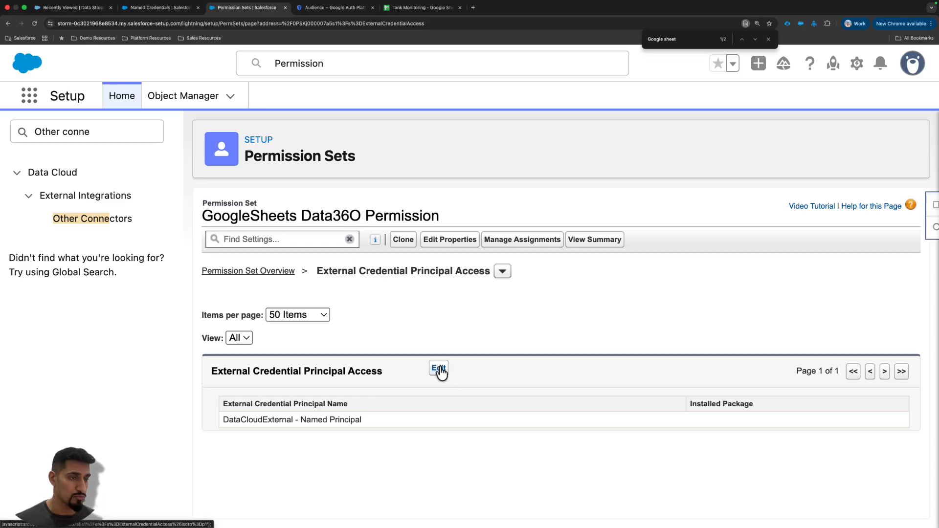
- Add GoogleSheets - Named Principal to the permission set's external credential principal access and save the selection
{"action": "left_click", "coordinate": [439, 370]}
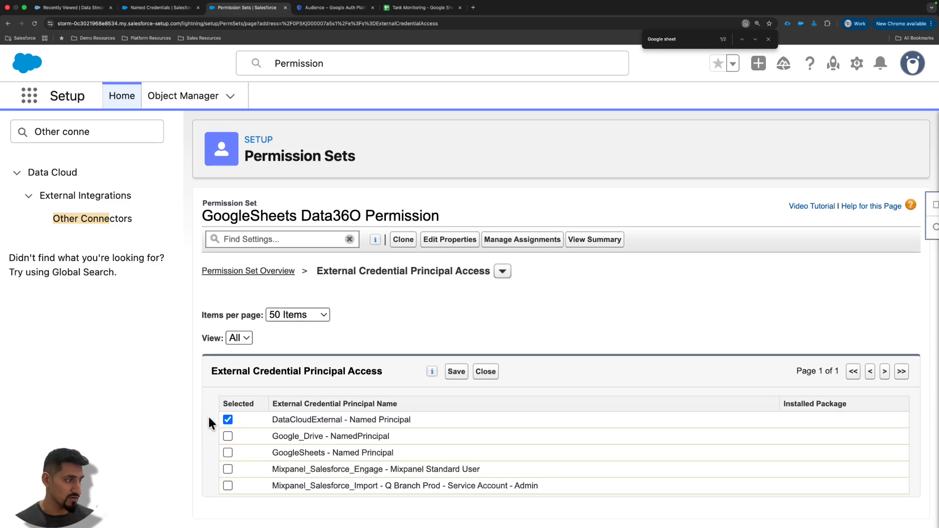
{"action": "left_click", "coordinate": [228, 453]}
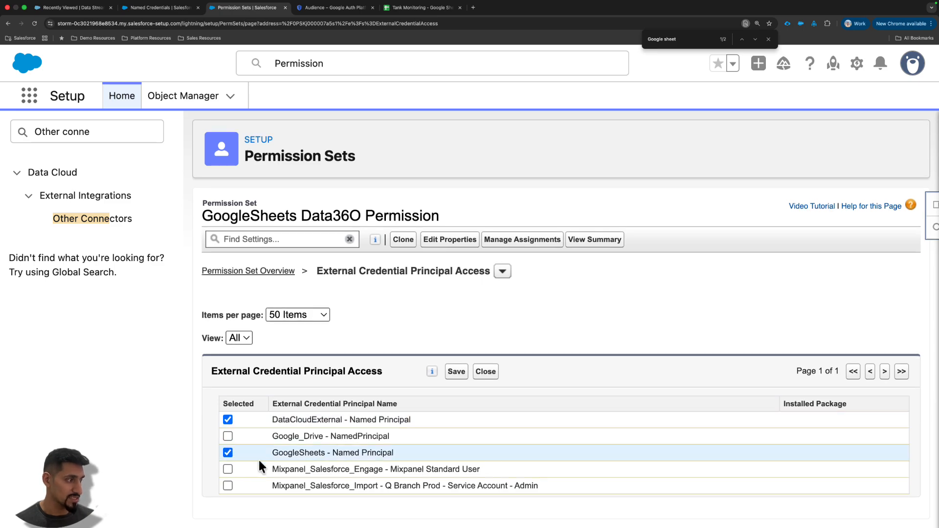
{"action": "left_click_drag", "start_coordinate": [279, 455], "coordinate": [386, 455]}
{"action": "left_click", "coordinate": [385, 455]}
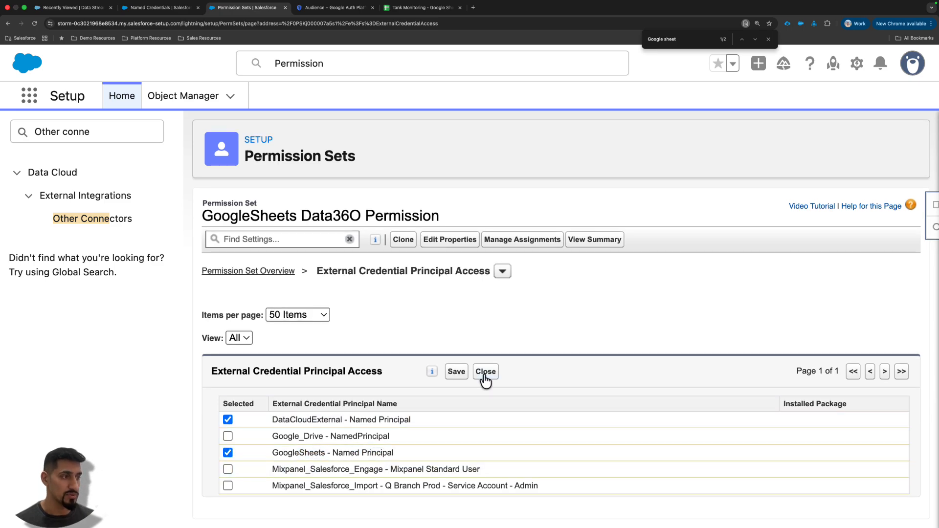
{"action": "left_click", "coordinate": [457, 375]}
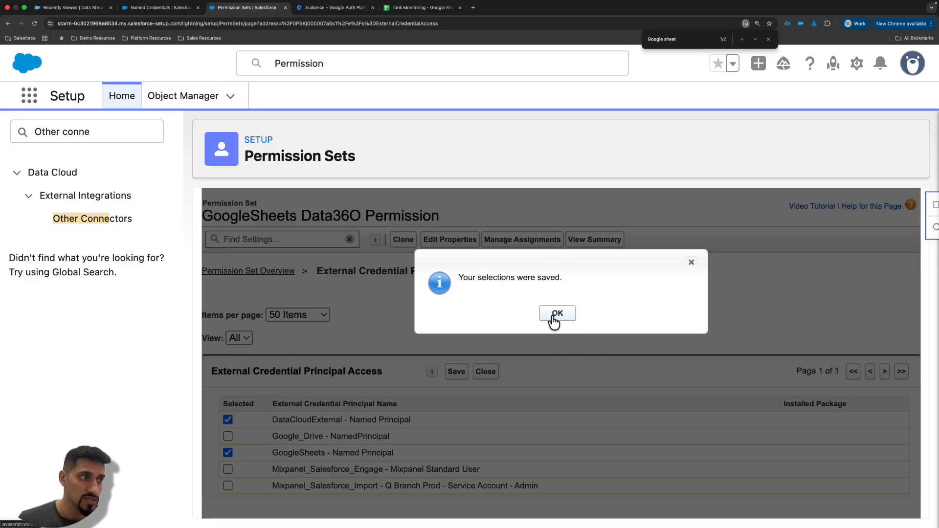
{"action": "left_click", "coordinate": [556, 316]}
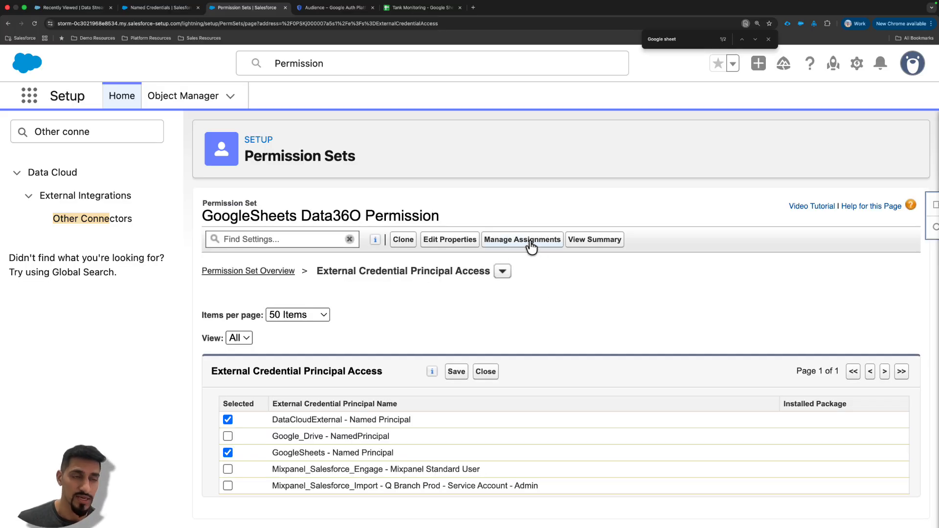
- Review which users are assigned to the GoogleSheets Data36O Permission permission set
{"action": "left_click", "coordinate": [531, 244]}
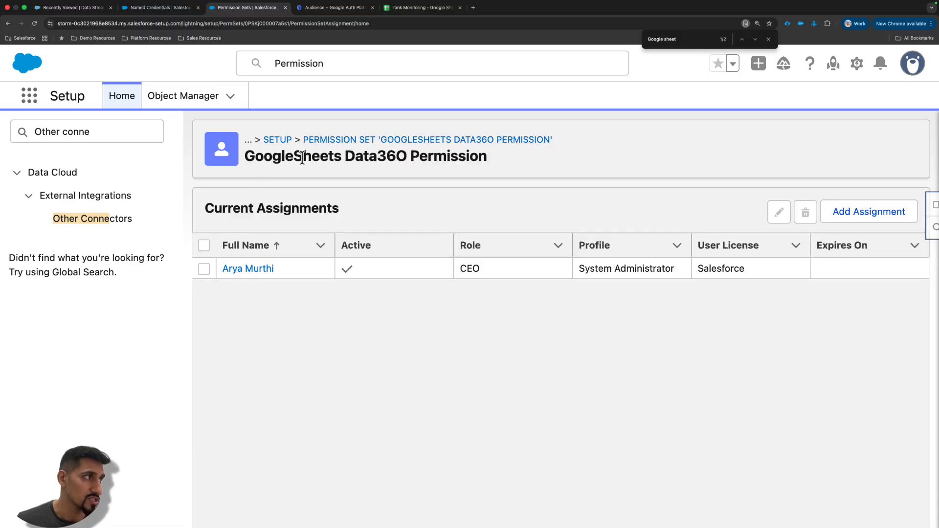
{"action": "left_click_drag", "start_coordinate": [303, 157], "coordinate": [410, 158]}
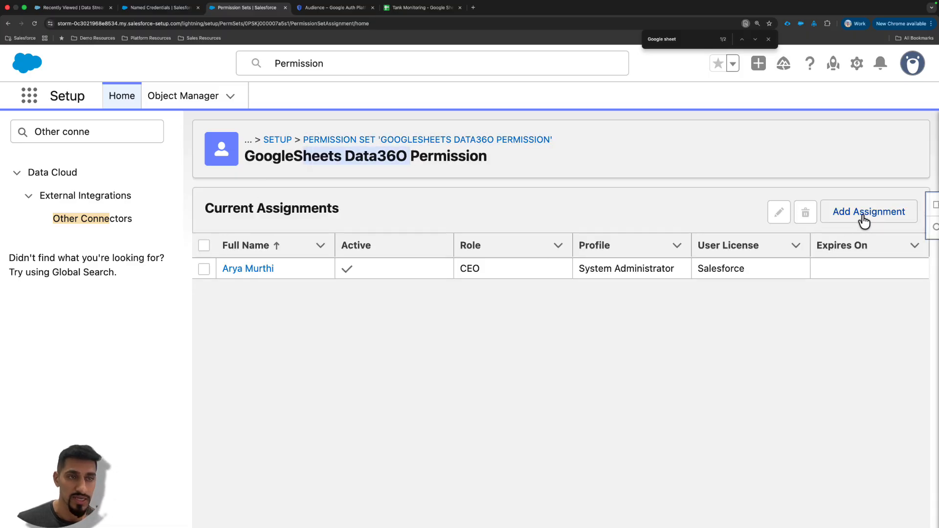
{"action": "left_click", "coordinate": [649, 186]}
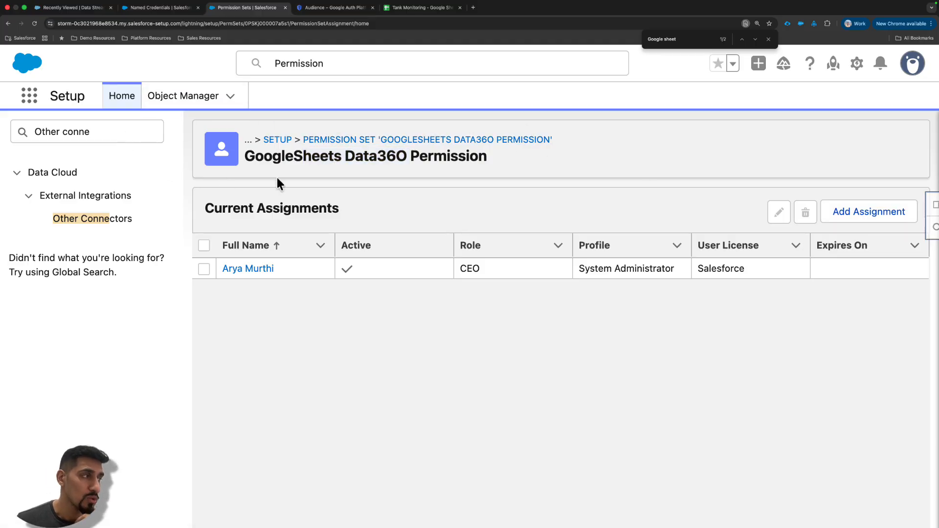
- Start a new Data Cloud connection from Other Connectors with Google Sheets as the source type
{"action": "left_click", "coordinate": [108, 225]}
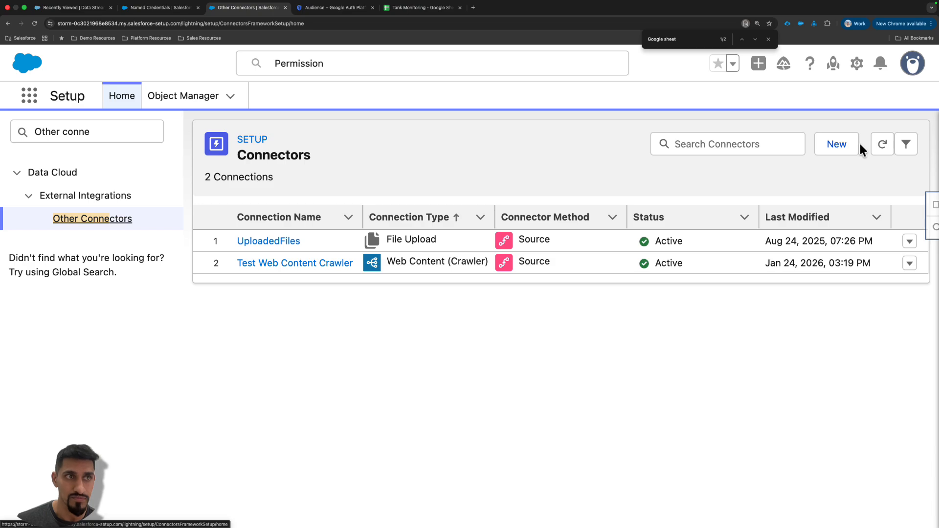
{"action": "left_click", "coordinate": [845, 147]}
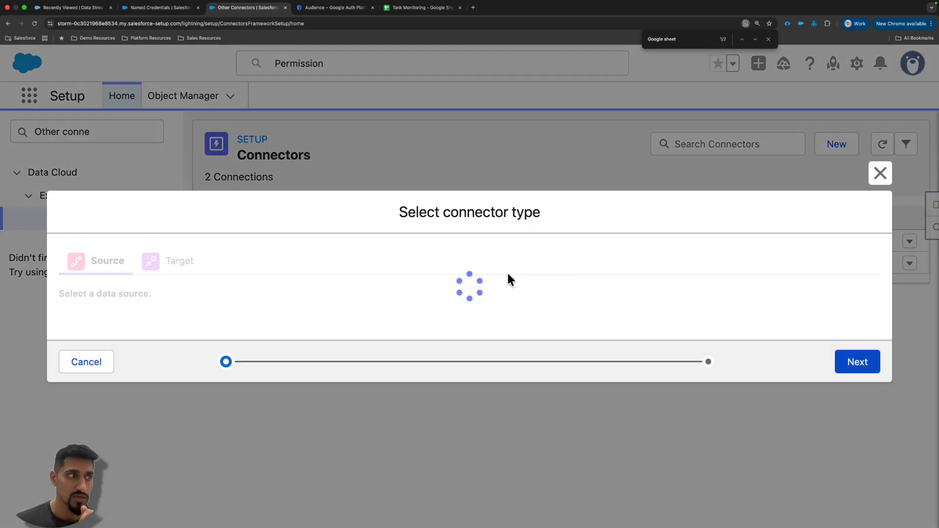
{"action": "key", "text": "ctrl+f"}
{"action": "type", "text": "google sheet"}
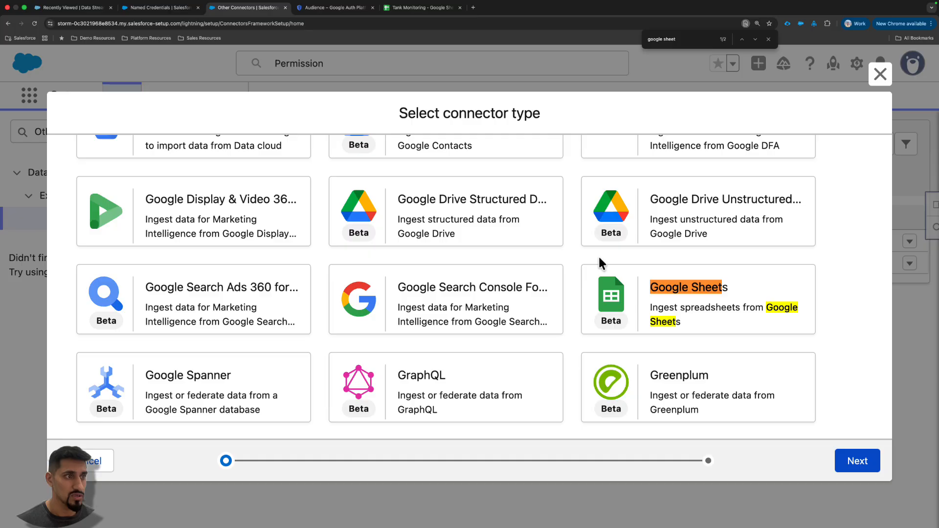
{"action": "left_click", "coordinate": [645, 309]}
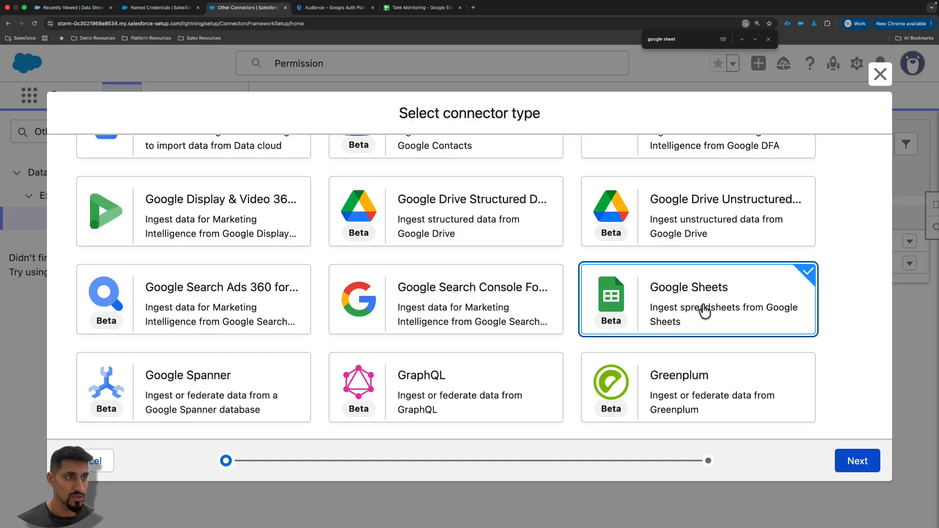
{"action": "left_click", "coordinate": [876, 465]}
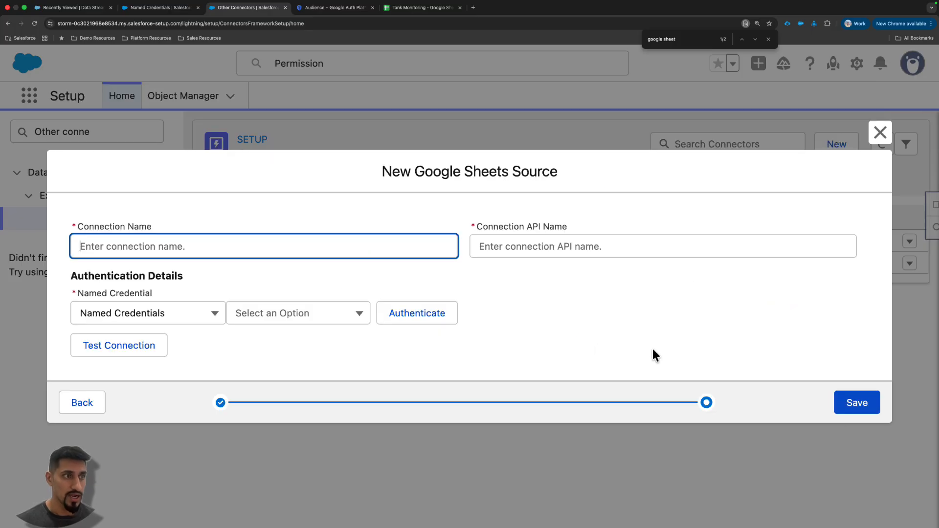
- Name the new Google Sheets connection GoogleSheets and select GoogleSheetsNew as its named credential
{"action": "left_click", "coordinate": [316, 252]}
{"action": "left_click", "coordinate": [151, 272]}
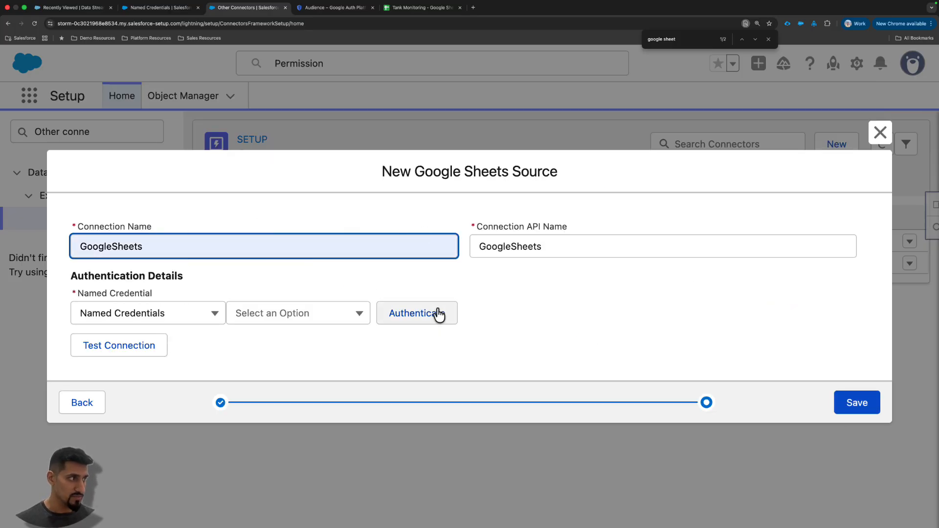
{"action": "left_click", "coordinate": [326, 313]}
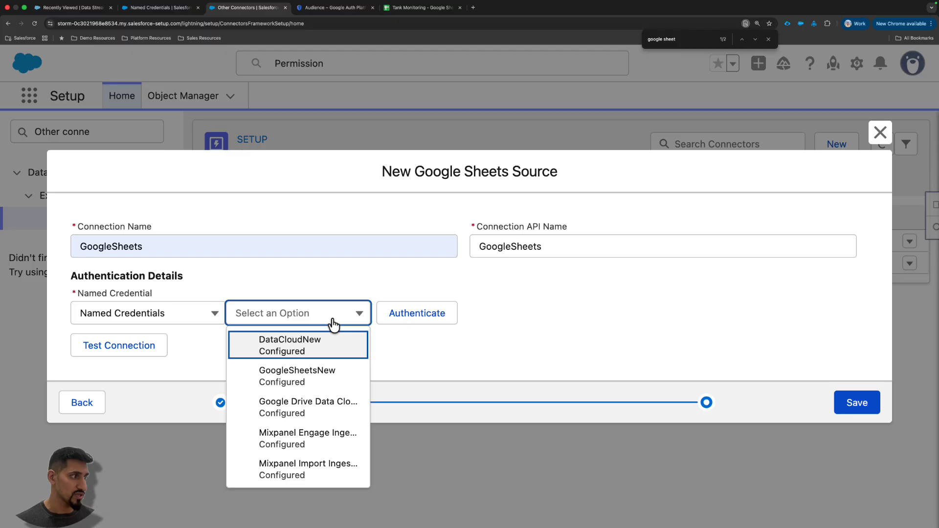
{"action": "left_click", "coordinate": [316, 378]}
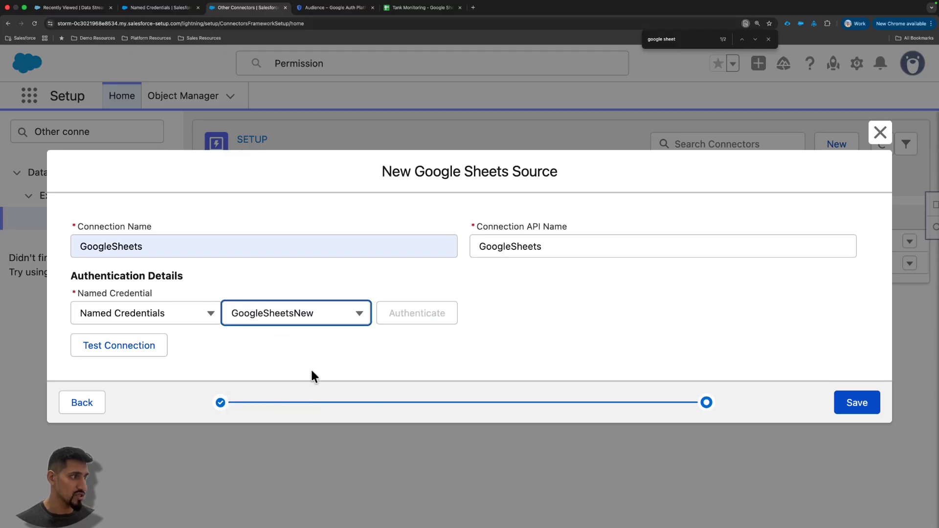
- Test and save the GoogleSheets connection, and refresh the connectors list to check its status
{"action": "left_click", "coordinate": [135, 347]}
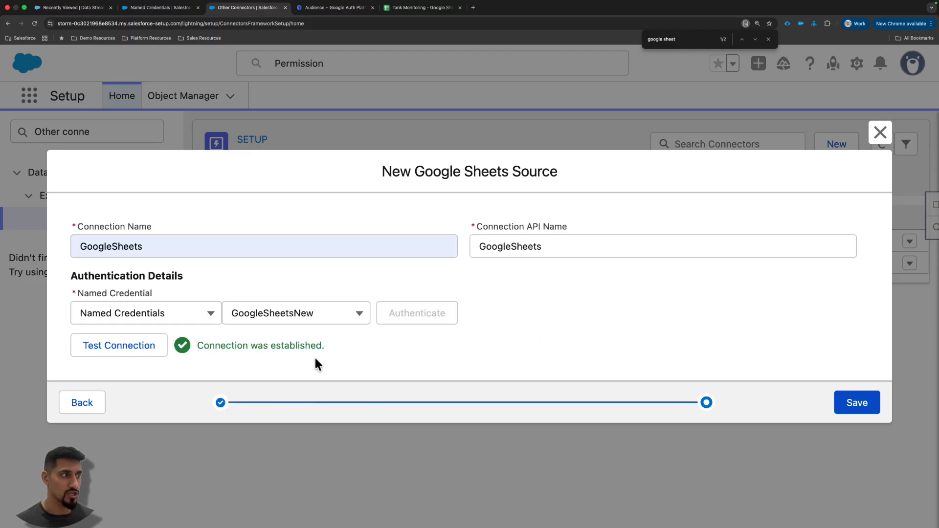
{"action": "left_click_drag", "start_coordinate": [326, 347], "coordinate": [196, 345]}
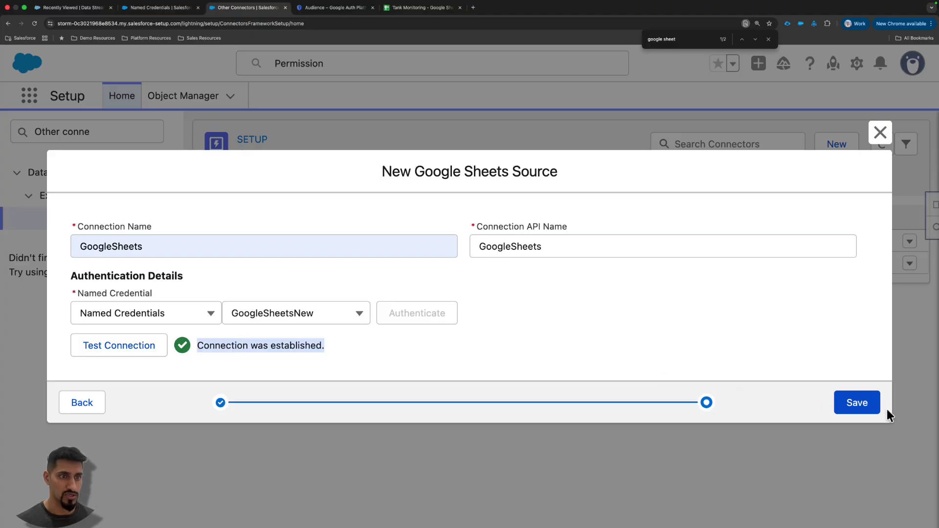
{"action": "left_click", "coordinate": [858, 406]}
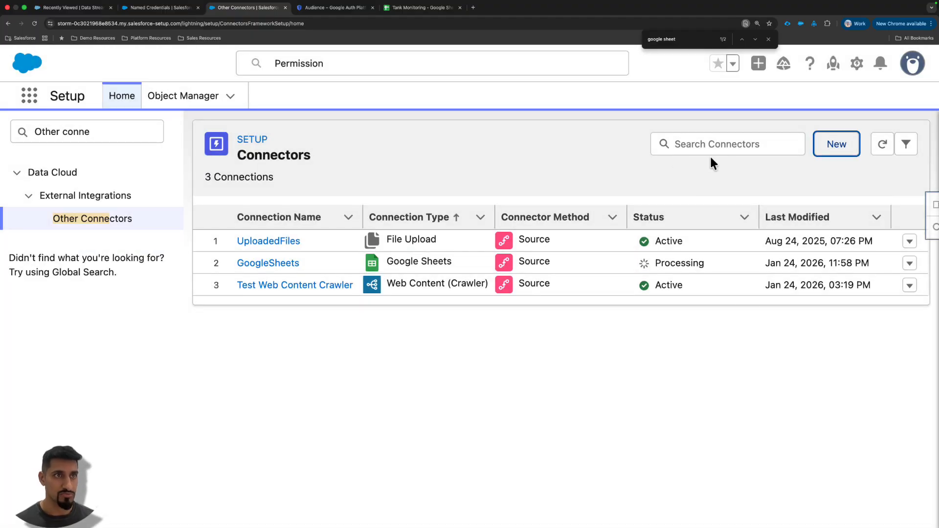
{"action": "left_click", "coordinate": [885, 149]}
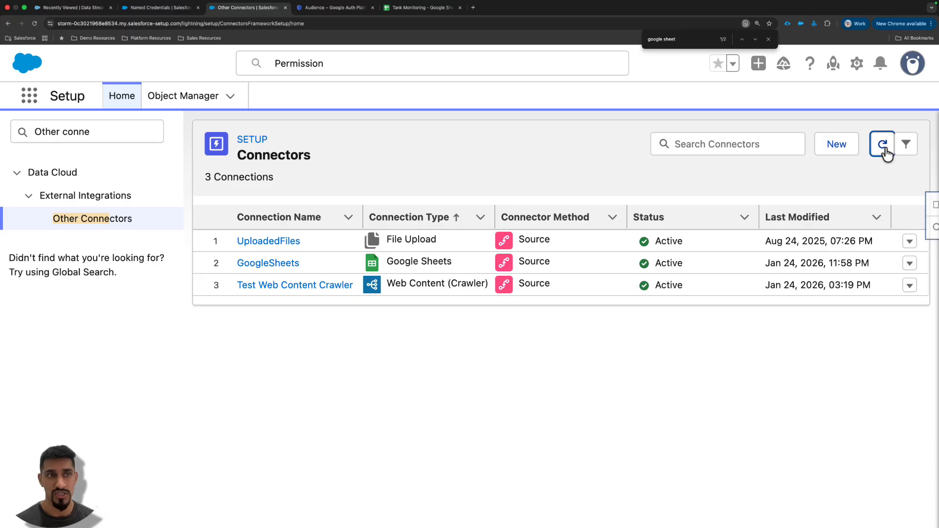
{"action": "double_click", "coordinate": [713, 266]}
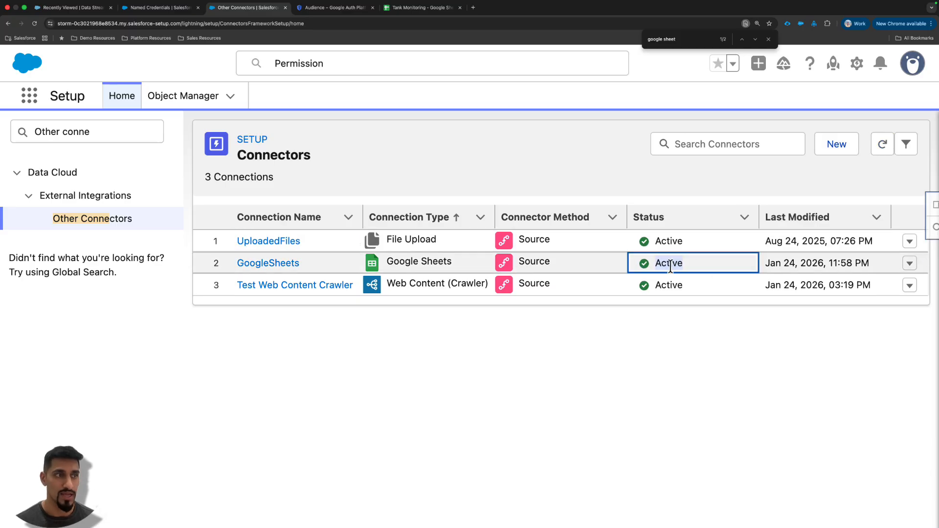
- Switch to the Lucidchart diagram to examine the SalesforceIngestion flow to Google Sheets, and return to the Salesforce connectors page
{"action": "left_click", "coordinate": [310, 101]}
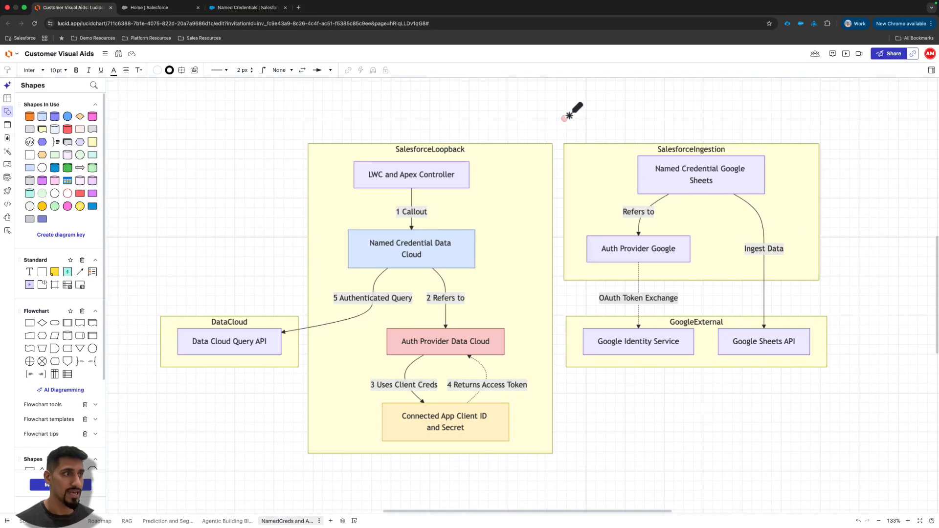
{"action": "mouse_move", "coordinate": [569, 116]}
{"action": "left_mouse_down"}
{"action": "mouse_move", "coordinate": [571, 430]}
{"action": "mouse_move", "coordinate": [538, 473]}
{"action": "mouse_move", "coordinate": [526, 475]}
{"action": "left_mouse_up"}
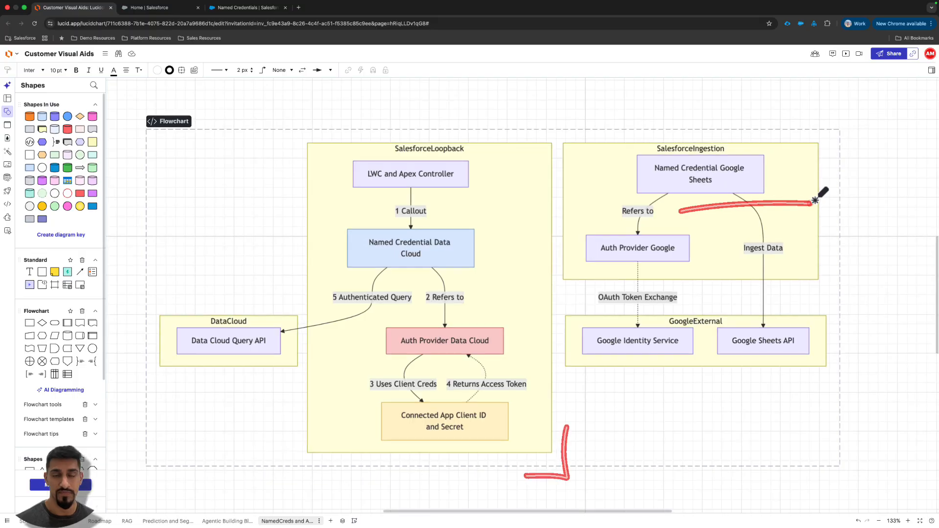
{"action": "key", "text": "ctrl+Left"}
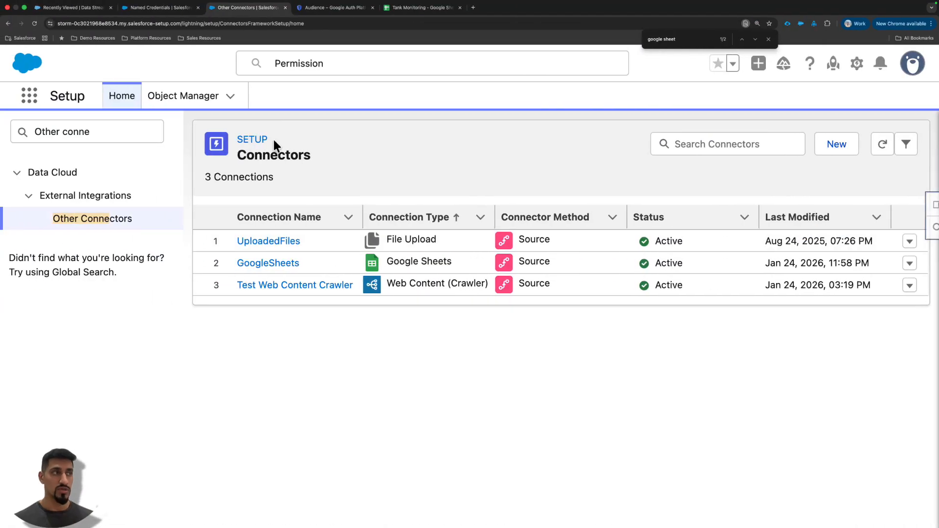
- Find the Data Cloud app in Salesforce by searching for Data and open it
{"action": "left_click", "coordinate": [30, 98]}
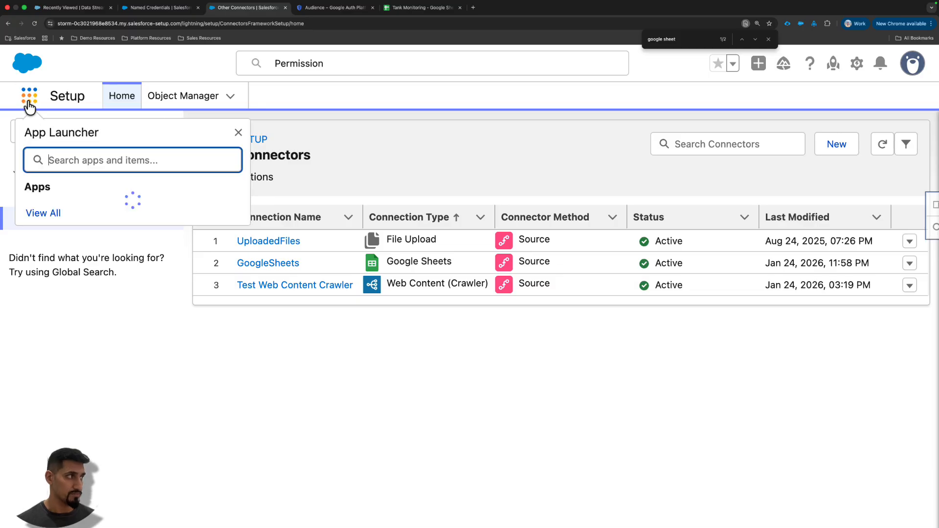
{"action": "type", "text": "Data"}
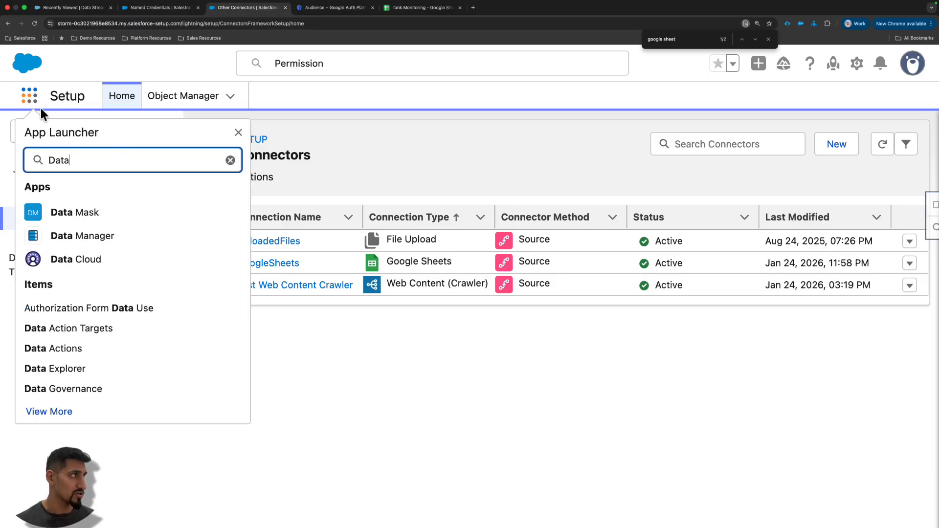
{"action": "left_click", "coordinate": [75, 264]}
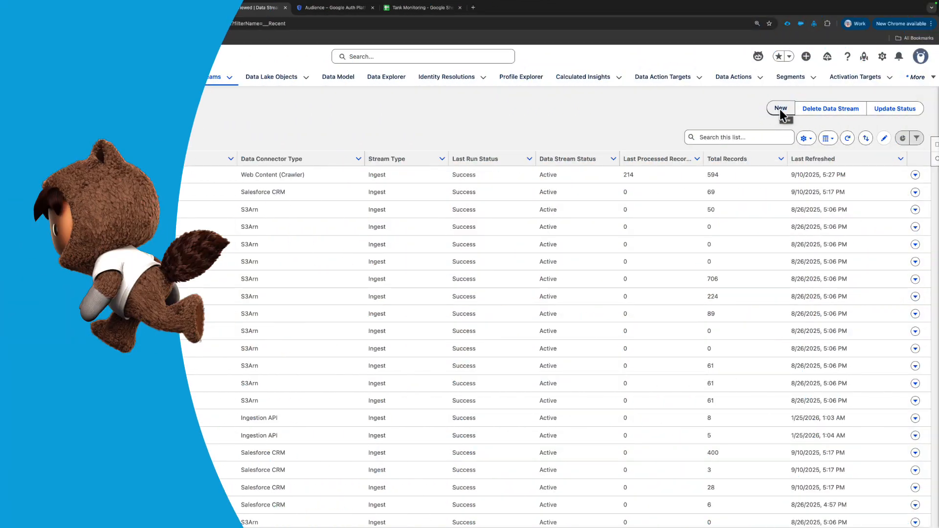
- Start a new data stream with Google Sheets as the source and continue to its connection details
{"action": "left_click", "coordinate": [780, 110]}
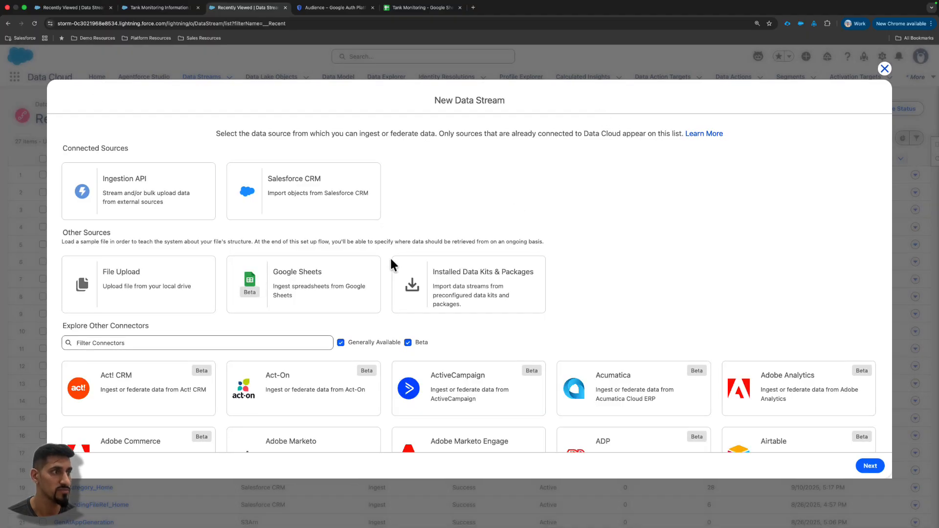
{"action": "left_click", "coordinate": [330, 264]}
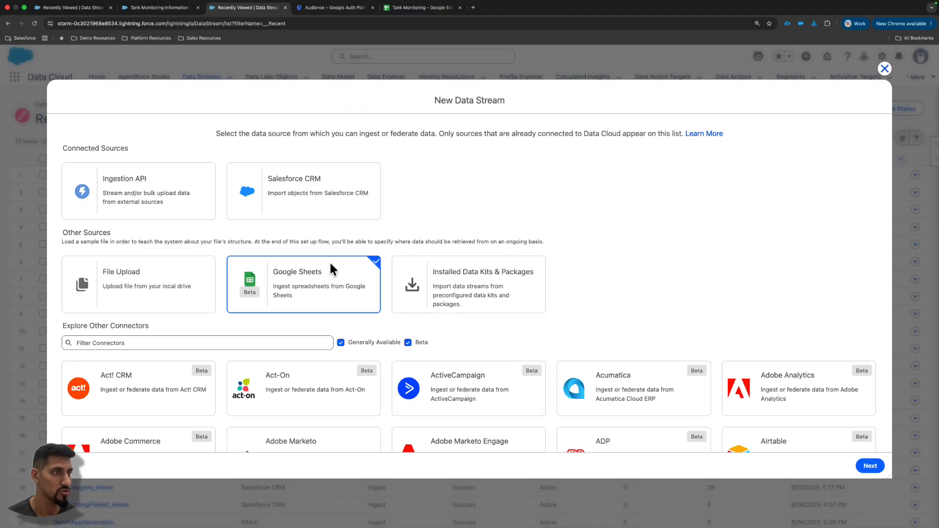
{"action": "left_click", "coordinate": [869, 466]}
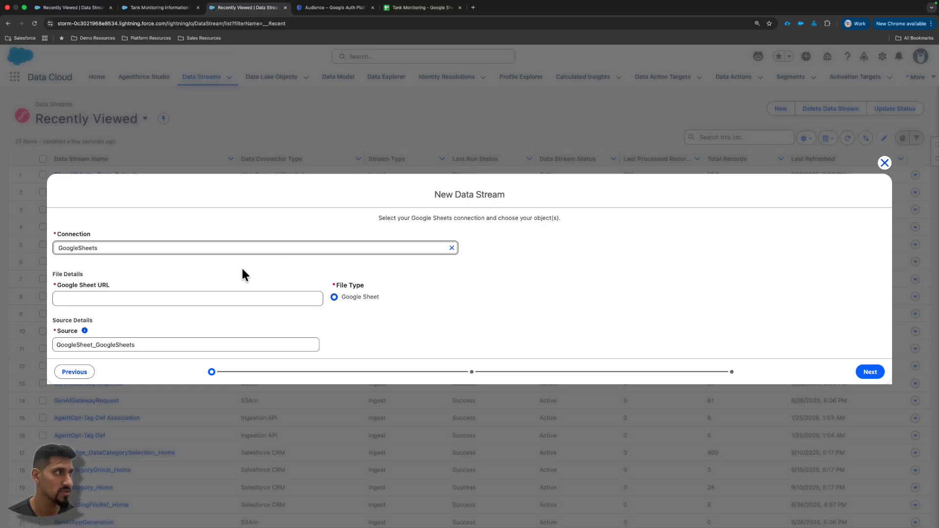
- Copy the Tank Monitoring spreadsheet's URL into the data stream's Google Sheet URL and continue to the object configuration
{"action": "left_click", "coordinate": [223, 300]}
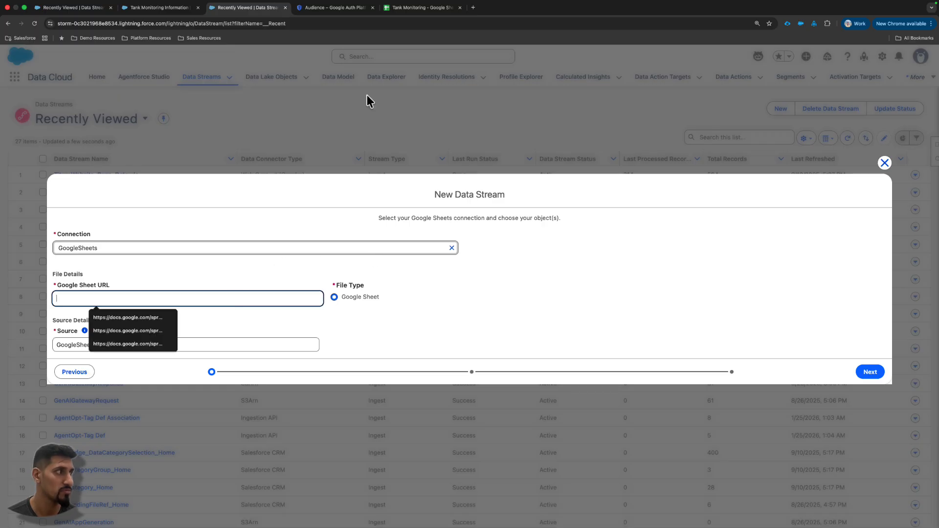
{"action": "left_click", "coordinate": [416, 8]}
{"action": "left_click", "coordinate": [399, 23]}
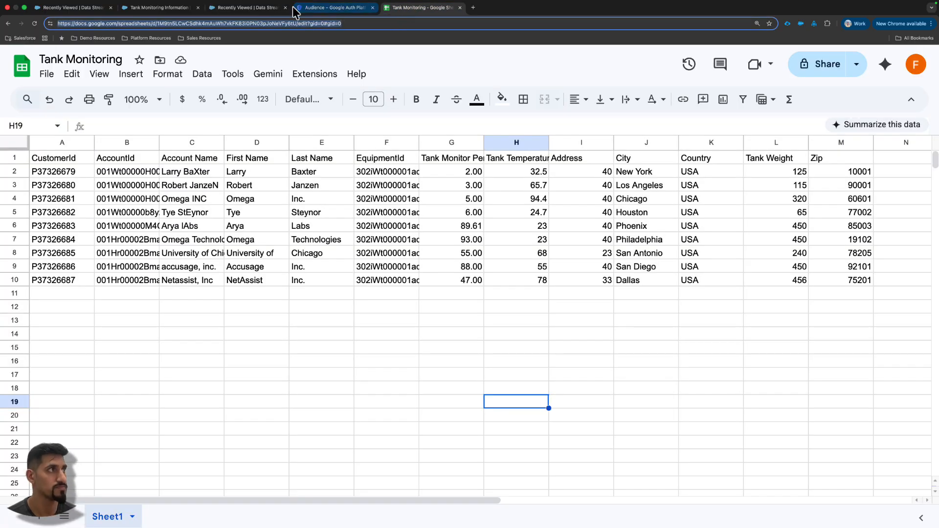
{"action": "key", "text": "ctrl+c"}
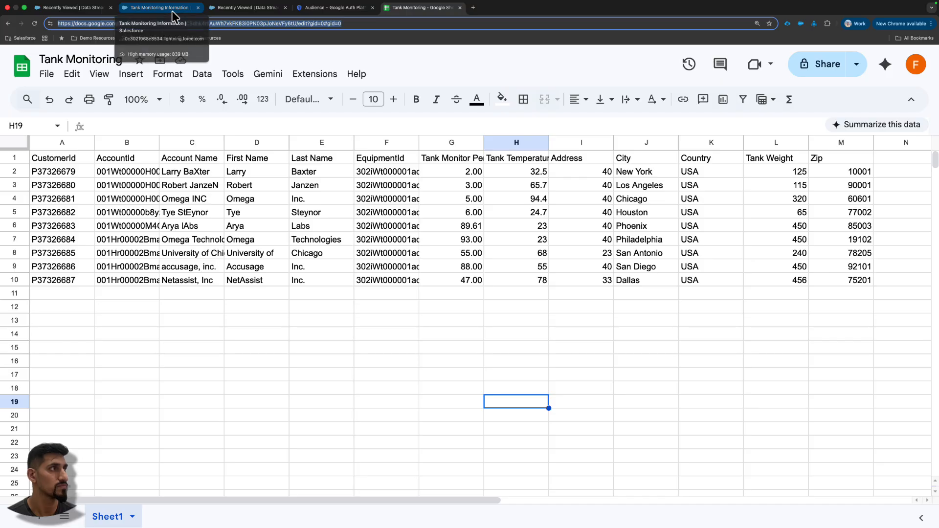
{"action": "left_click", "coordinate": [240, 8]}
{"action": "key", "text": "ctrl+v"}
{"action": "left_click", "coordinate": [431, 328]}
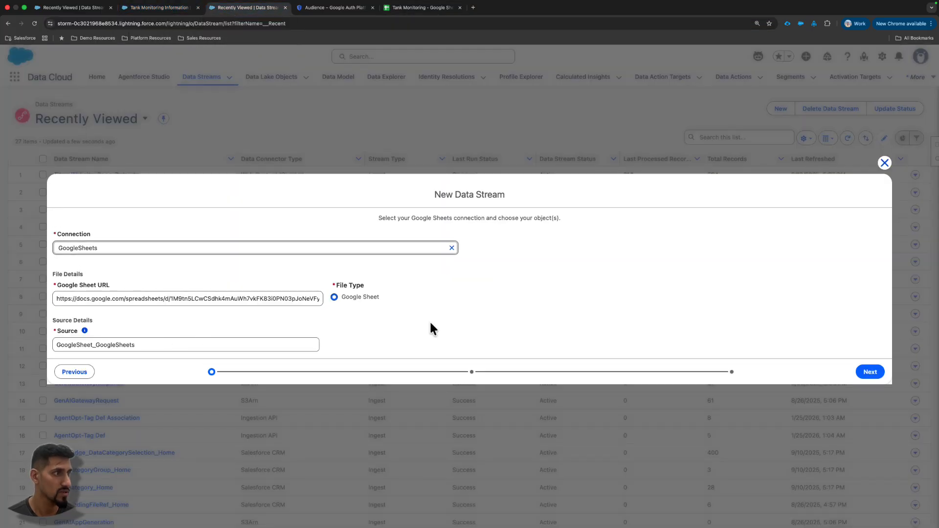
{"action": "left_click", "coordinate": [879, 370]}
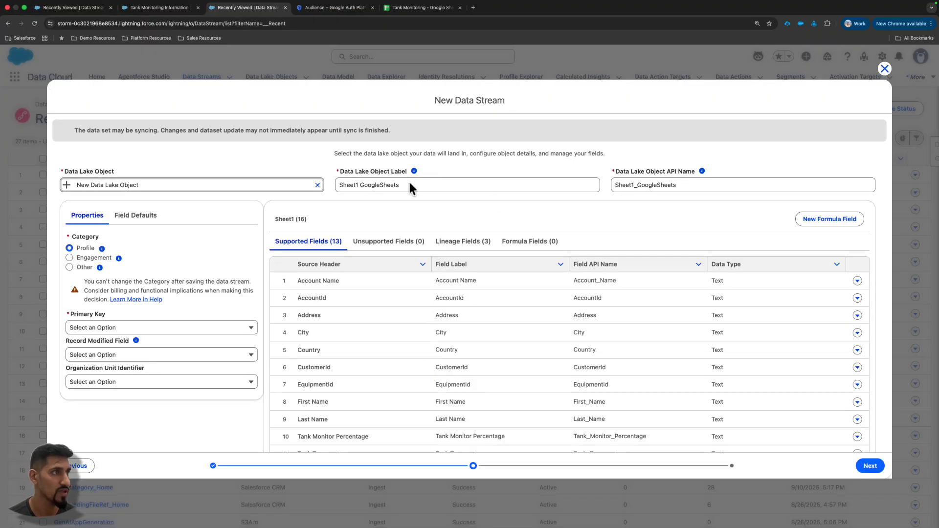
- Set the new data lake object's label to Tank Monitoring Information
{"action": "left_click_drag", "start_coordinate": [410, 184], "coordinate": [329, 190]}
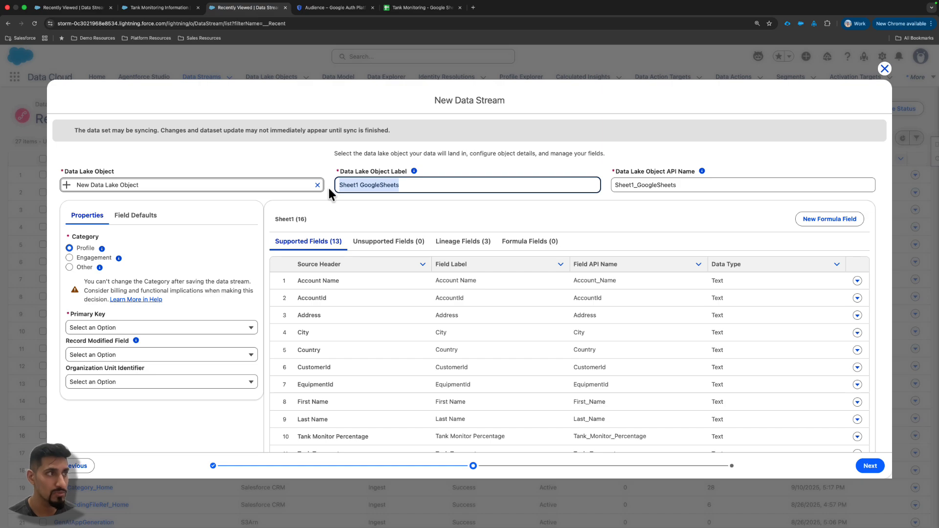
{"action": "type", "text": "Tank"}
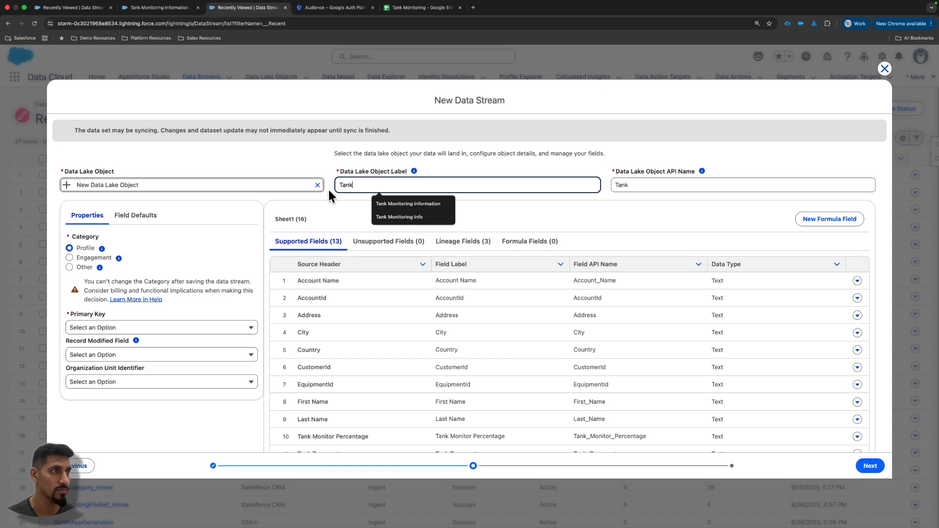
{"action": "left_click", "coordinate": [408, 203]}
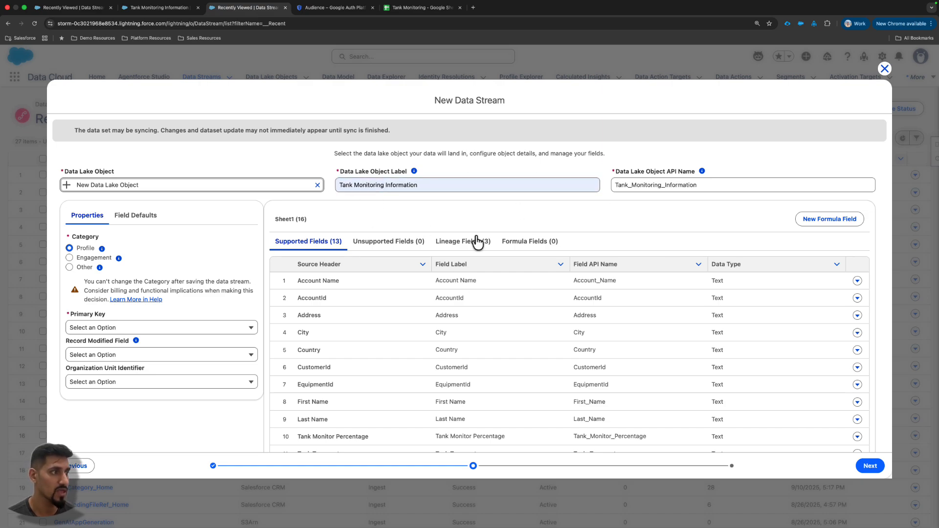
- Review the supported fields and set AccountId as the data lake object's primary key
{"action": "scroll", "coordinate": [415, 372], "scroll_direction": "down", "scroll_amount": 3}
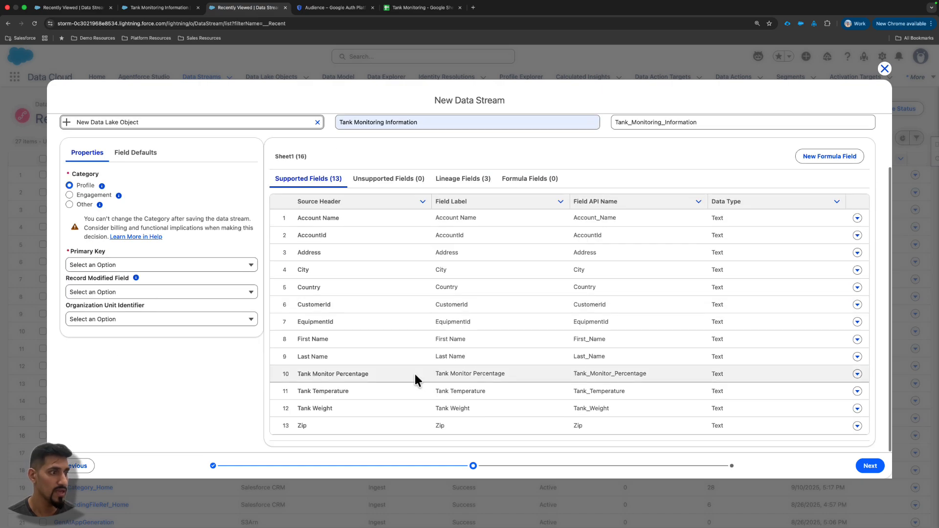
{"action": "left_click", "coordinate": [306, 374]}
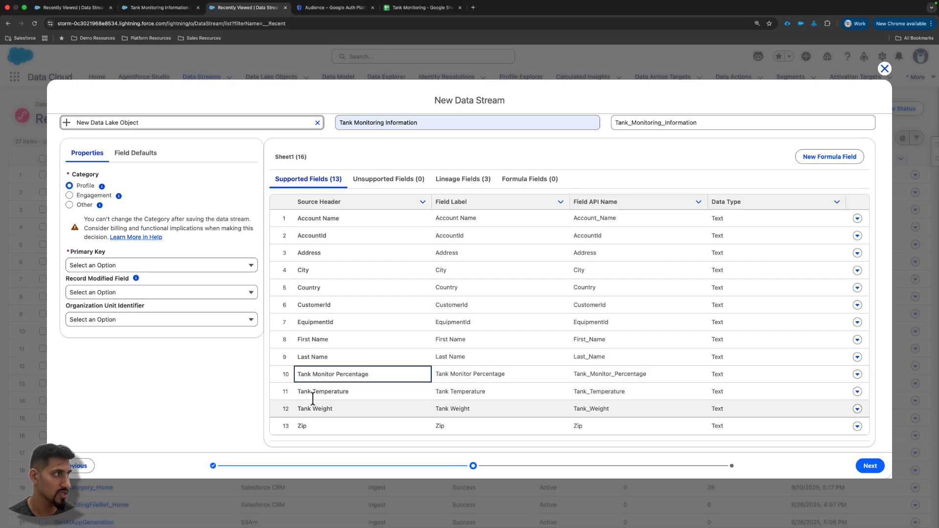
{"action": "left_click", "coordinate": [181, 265]}
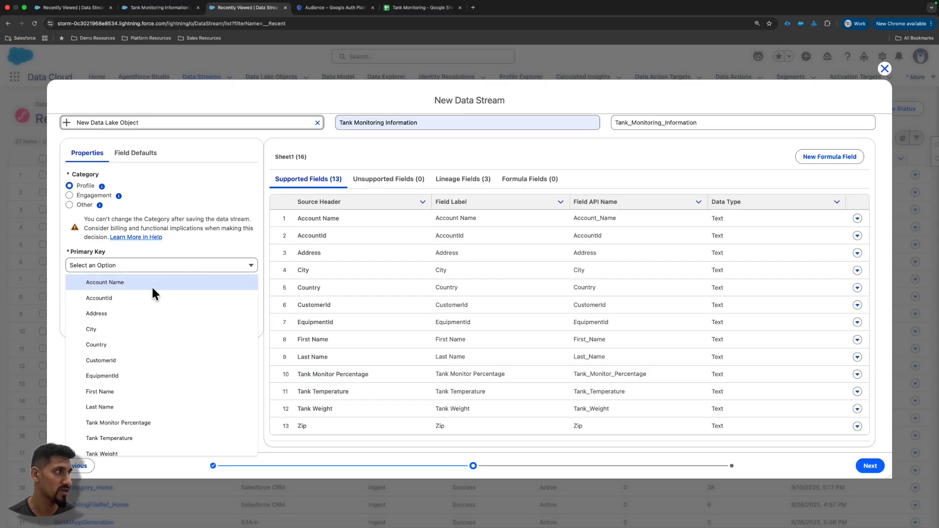
{"action": "left_click", "coordinate": [144, 299]}
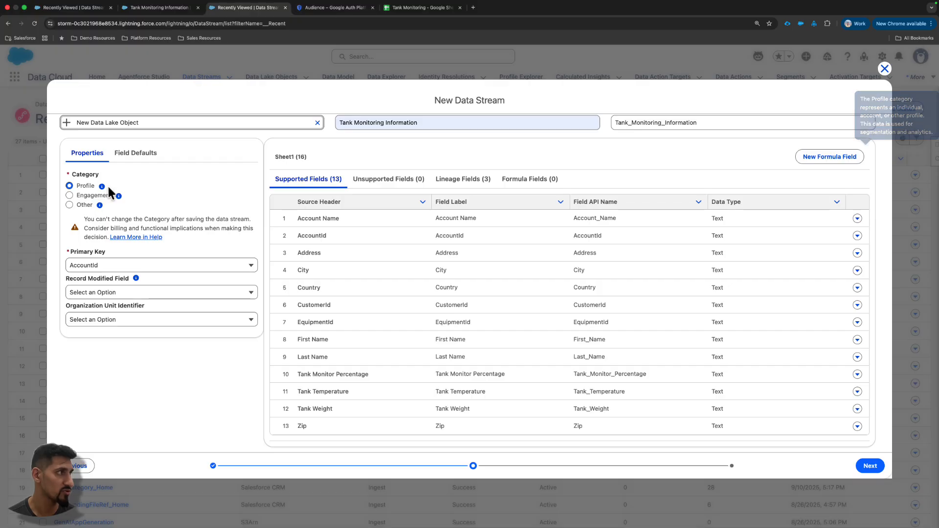
{"action": "left_click", "coordinate": [435, 216]}
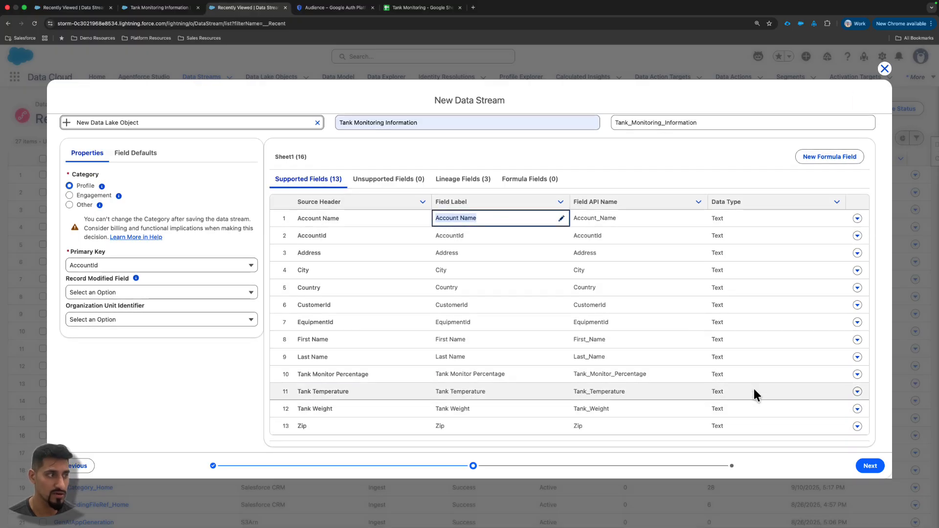
- Set Tank Monitor Percentage to Percent and both Tank Temperature and Tank Weight to Number, and continue to the deployment settings
{"action": "left_click", "coordinate": [857, 374]}
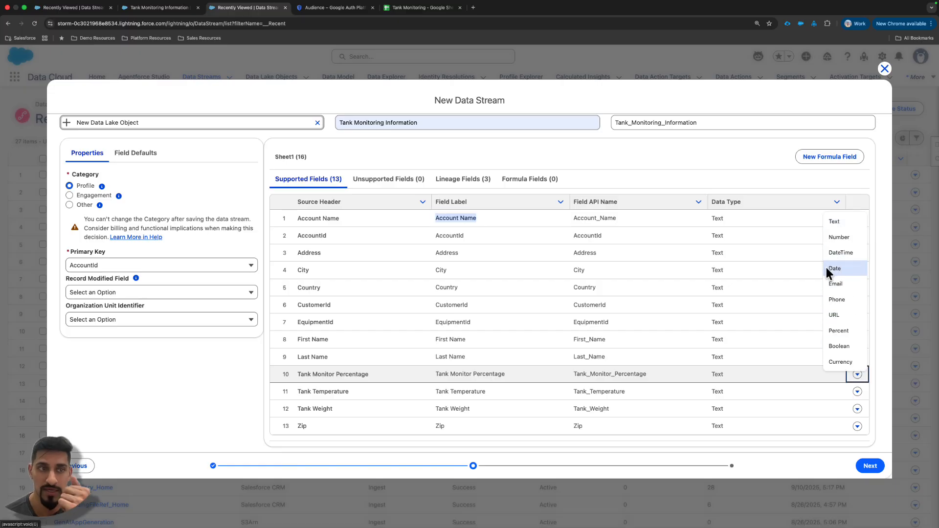
{"action": "left_click", "coordinate": [839, 331]}
{"action": "left_click", "coordinate": [857, 391]}
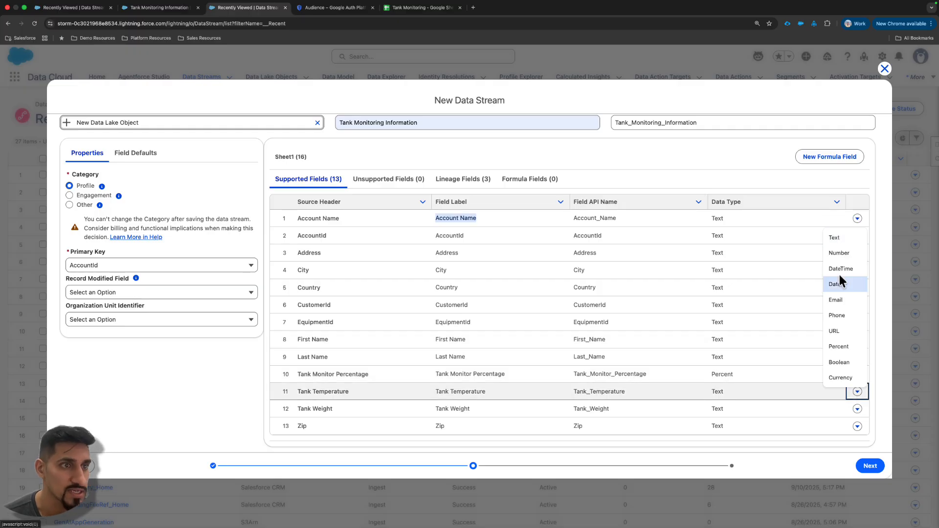
{"action": "left_click", "coordinate": [840, 255]}
{"action": "left_click", "coordinate": [857, 409]}
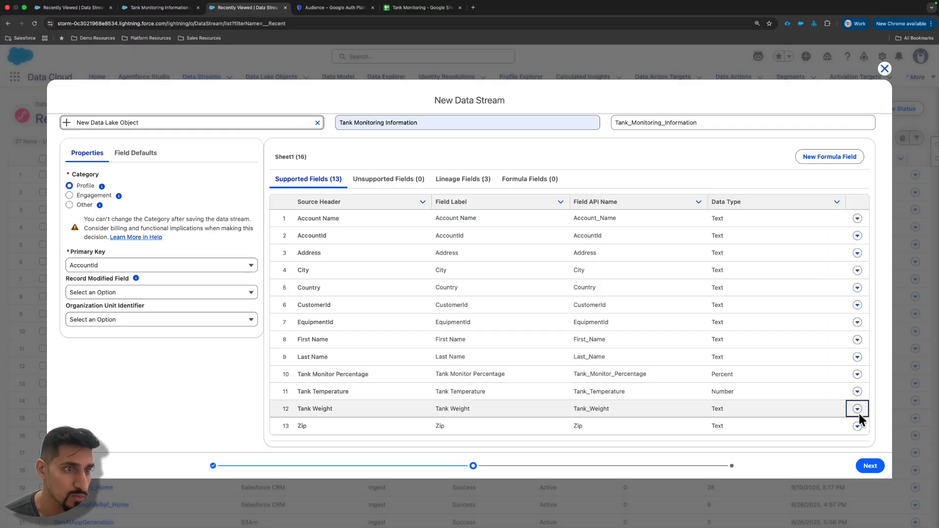
{"action": "left_click", "coordinate": [845, 271]}
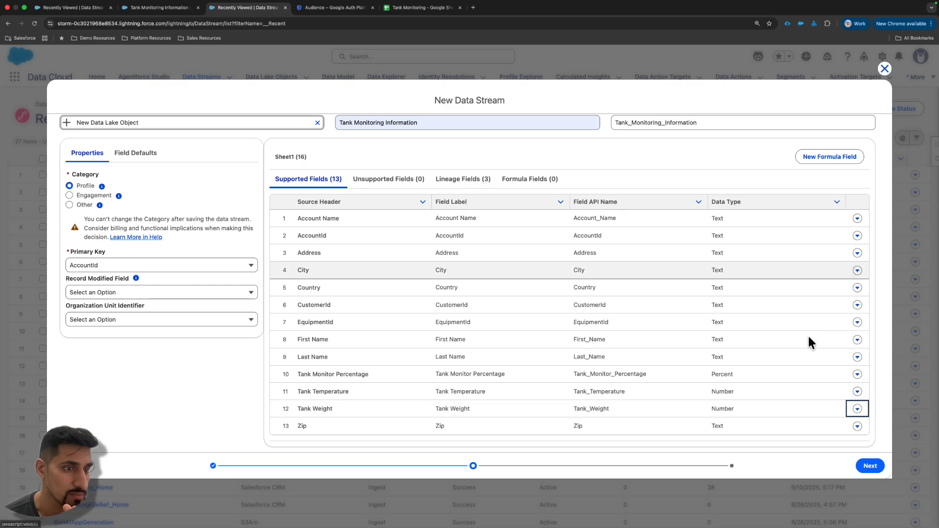
{"action": "left_click", "coordinate": [872, 467]}
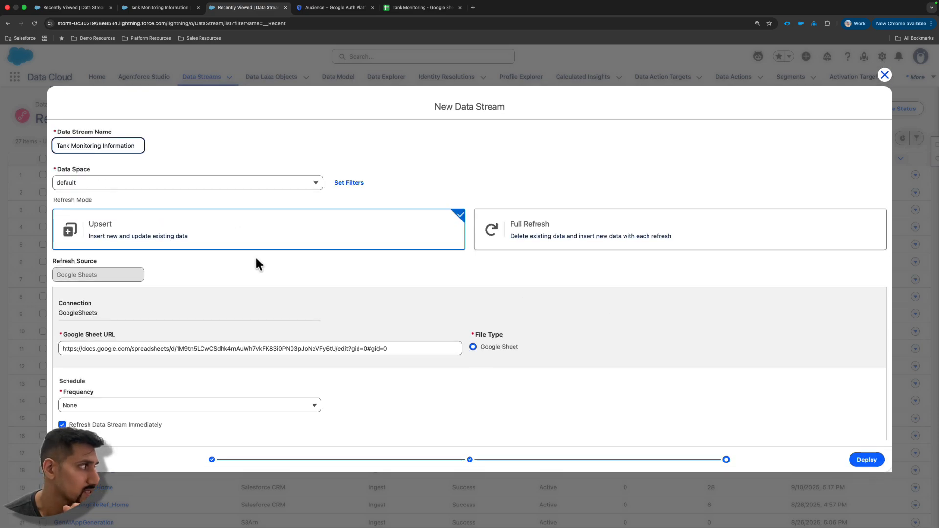
- Set the data stream's refresh frequency to Hourly and deploy it
{"action": "left_click", "coordinate": [212, 405]}
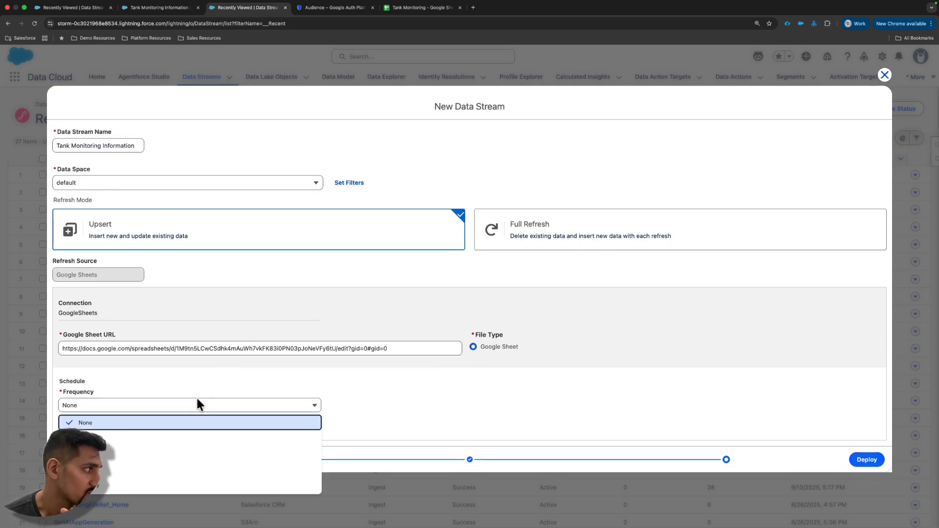
{"action": "left_click", "coordinate": [188, 439]}
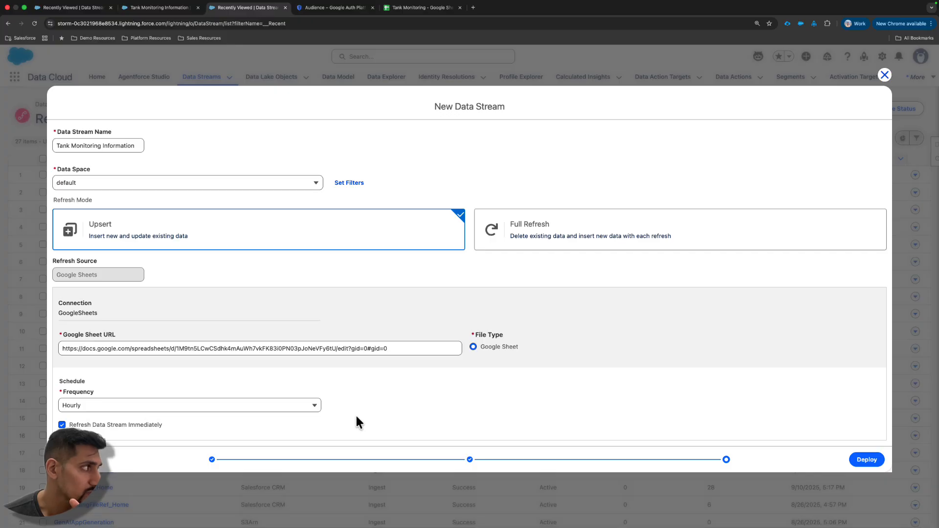
{"action": "left_click", "coordinate": [867, 460]}
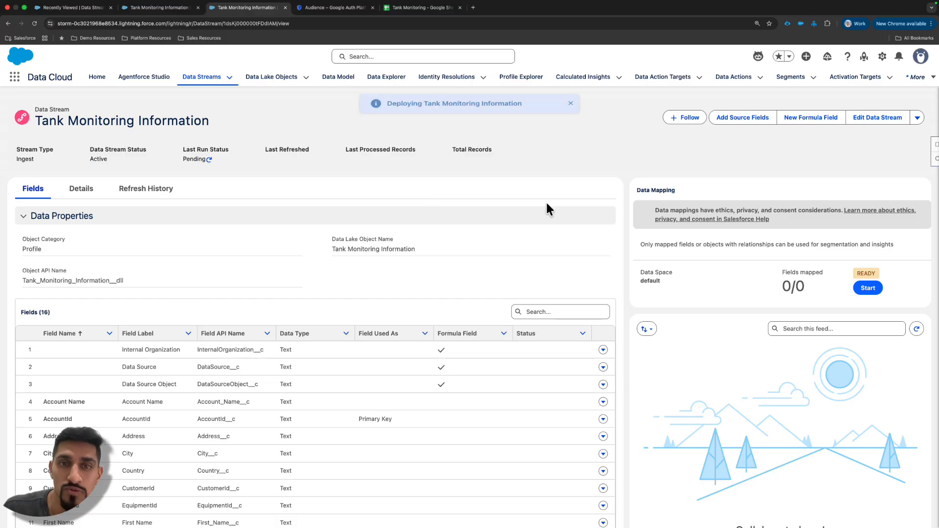
- Look at the Data360 diagram in Lucidchart and return to the Tank Monitoring Information data stream
{"action": "key", "text": "ctrl+Right"}
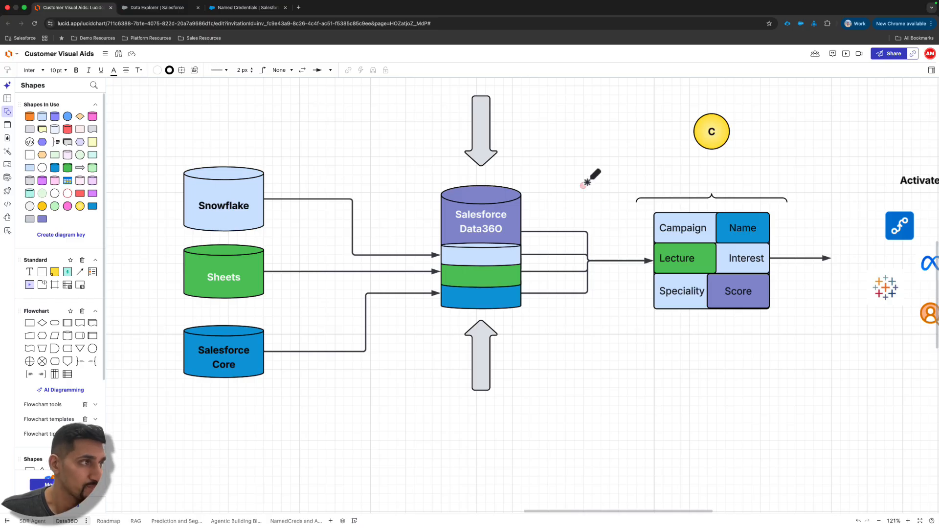
{"action": "key", "text": "ctrl+Left"}
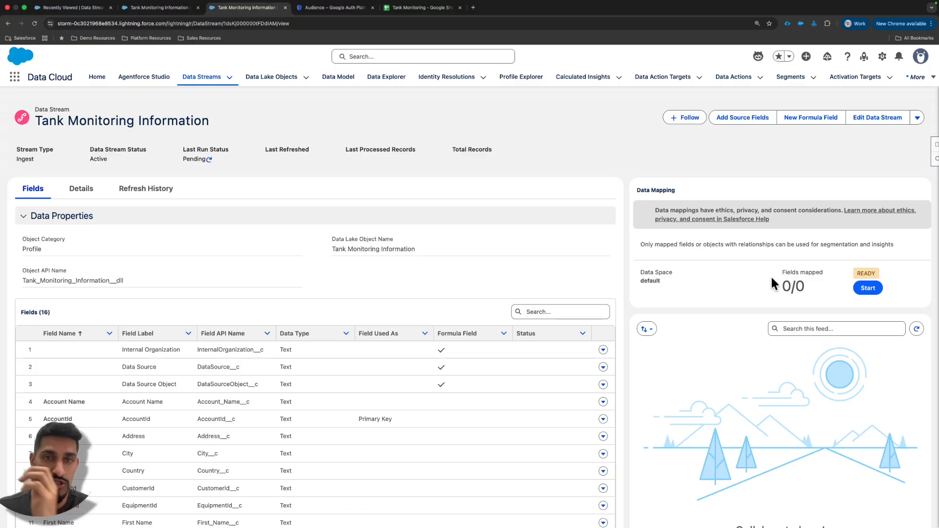
- Start the data stream's data mapping and add the standard Account object as the mapping target
{"action": "left_click", "coordinate": [868, 288]}
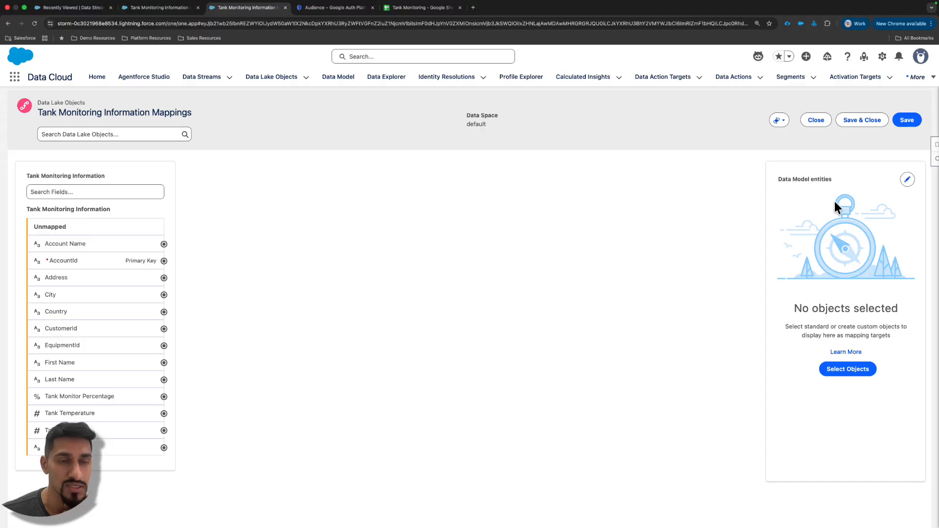
{"action": "left_click", "coordinate": [851, 371]}
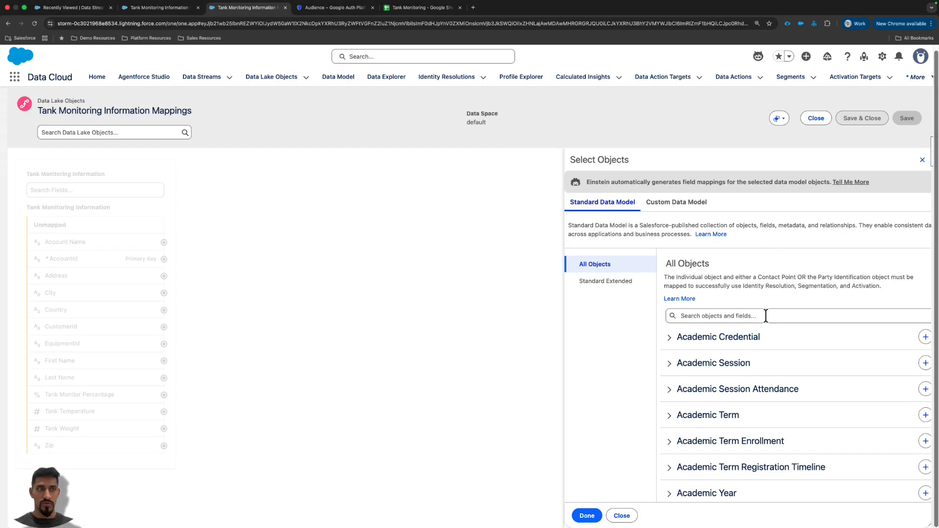
{"action": "left_click", "coordinate": [766, 315]}
{"action": "type", "text": "Account"}
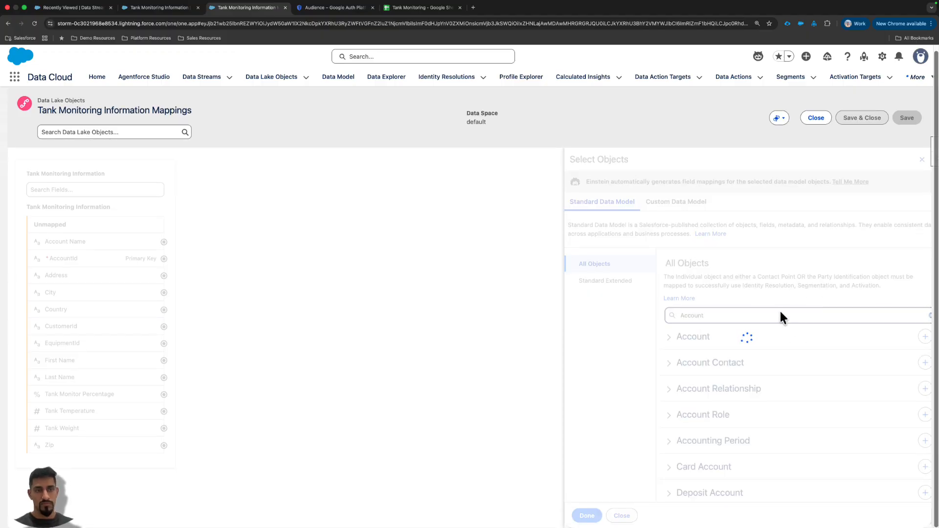
{"action": "left_click", "coordinate": [908, 336]}
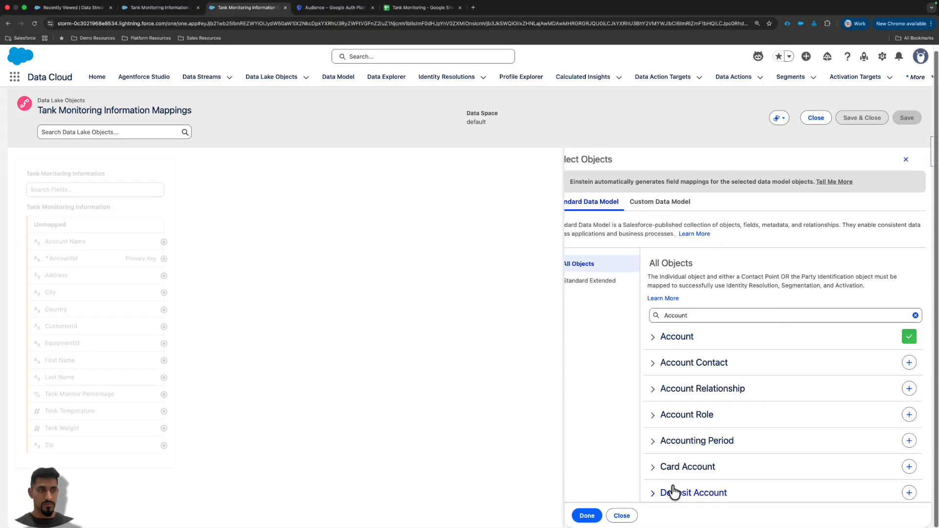
{"action": "left_click", "coordinate": [587, 515]}
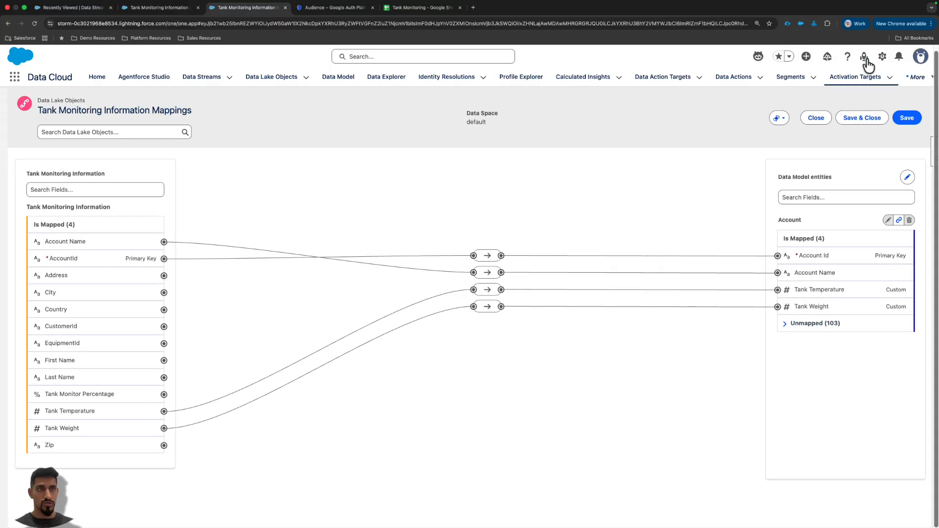
- Save the automatically generated Account field mappings and dismiss the notifications
{"action": "left_click", "coordinate": [903, 118]}
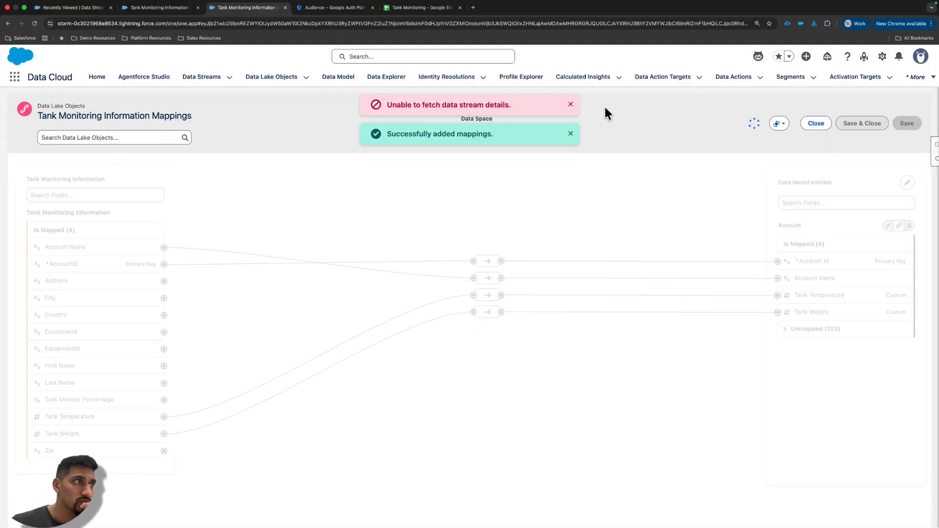
{"action": "left_click", "coordinate": [570, 105]}
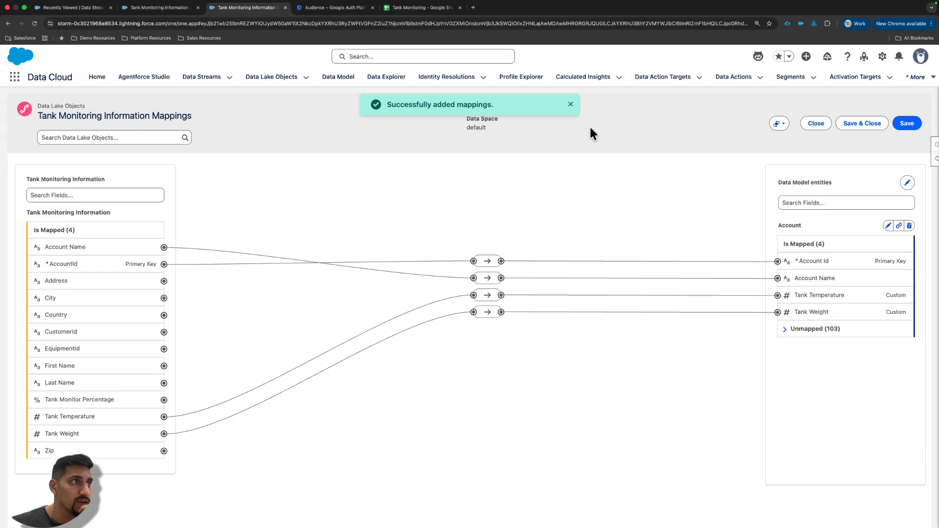
{"action": "left_click", "coordinate": [570, 105]}
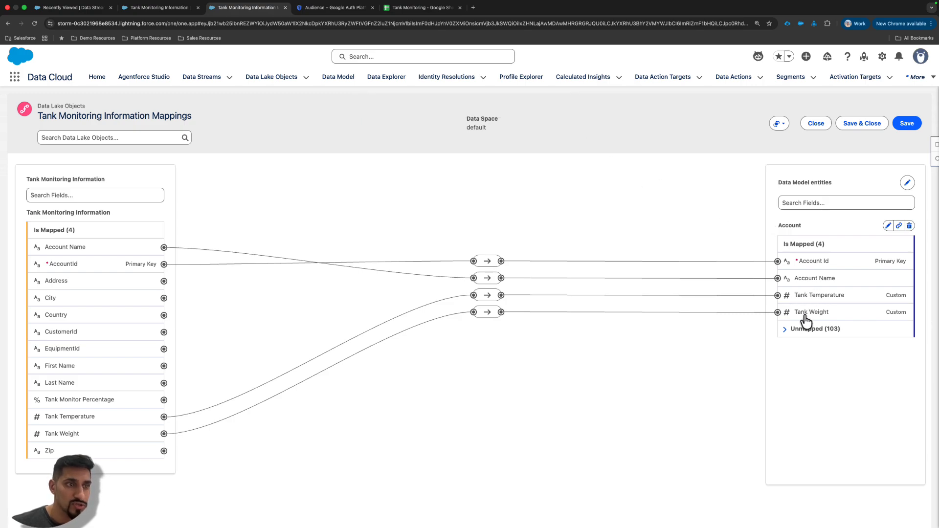
- Expand the Account object's unmapped fields and filter the data model fields by Tank
{"action": "left_click", "coordinate": [786, 330]}
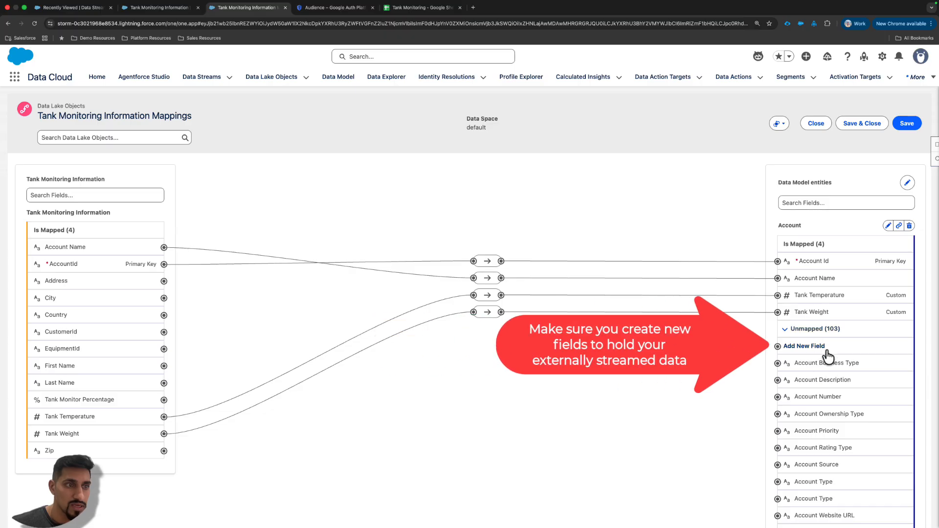
{"action": "left_click", "coordinate": [803, 203]}
{"action": "left_click", "coordinate": [830, 177]}
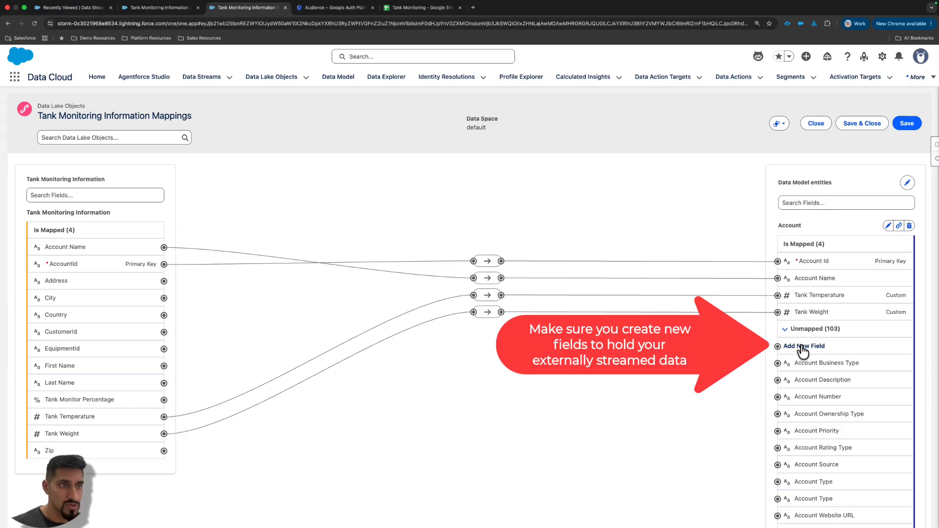
{"action": "left_click", "coordinate": [834, 205]}
{"action": "type", "text": "Tank"}
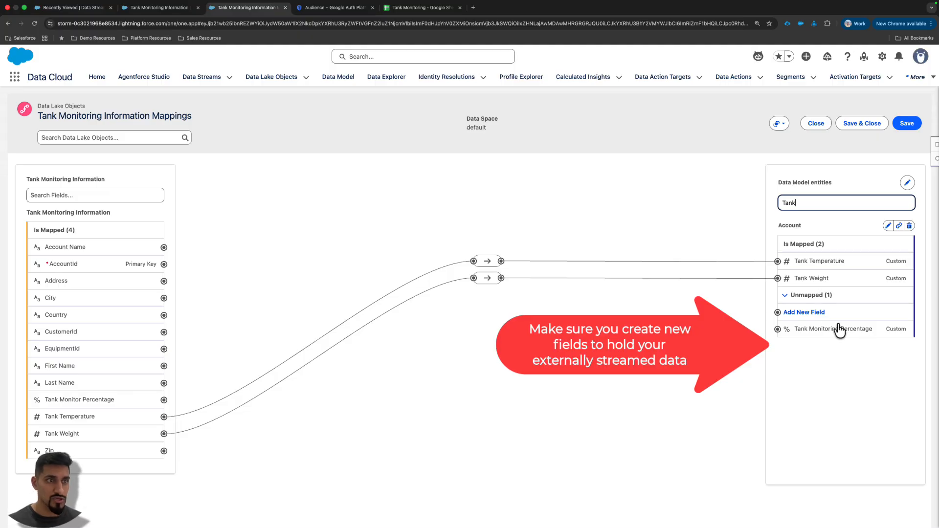
- Examine the form for adding a new Account field, including its data type options, and close it without saving
{"action": "left_click", "coordinate": [802, 313]}
{"action": "left_click", "coordinate": [419, 272]}
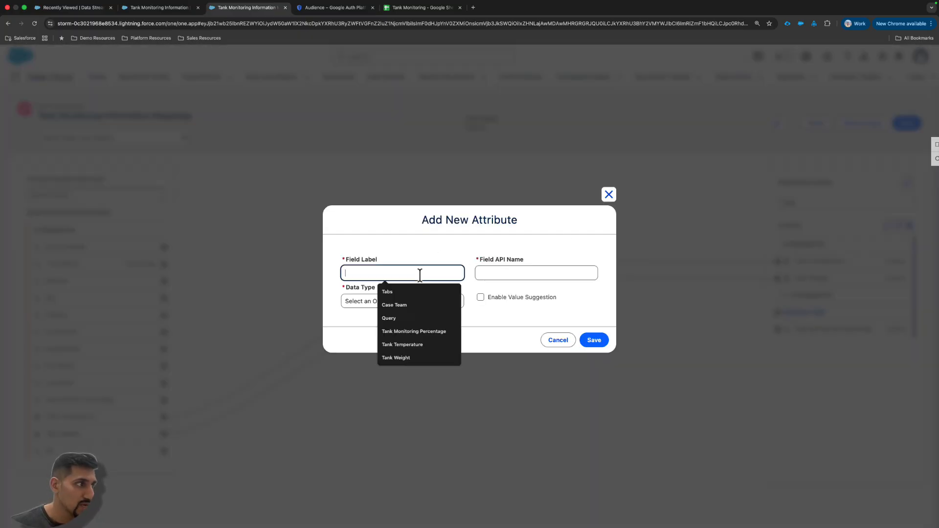
{"action": "left_click", "coordinate": [511, 268]}
{"action": "left_click", "coordinate": [511, 242]}
{"action": "left_click", "coordinate": [417, 311]}
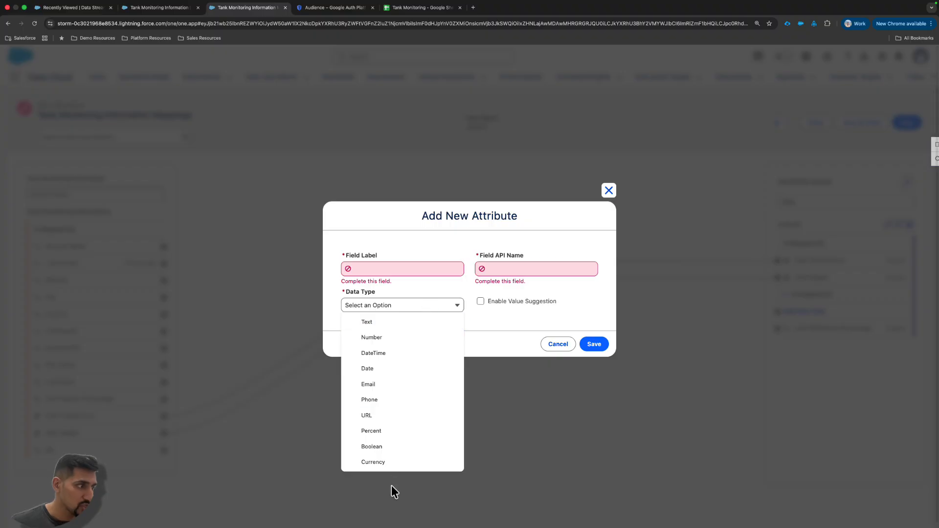
{"action": "left_click", "coordinate": [609, 190]}
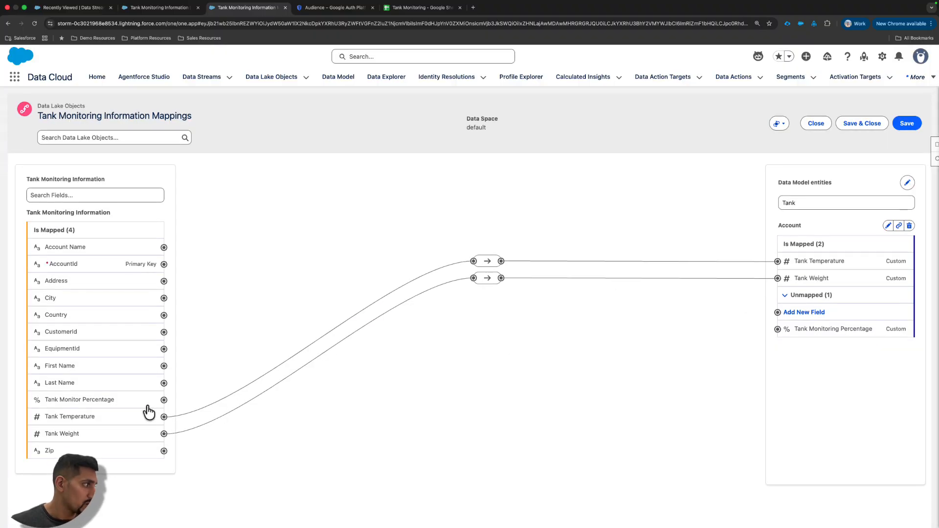
- Map the Tank Monitor Percentage source field to Account's Tank Monitoring Percentage field and clear the field filter
{"action": "left_click", "coordinate": [106, 404]}
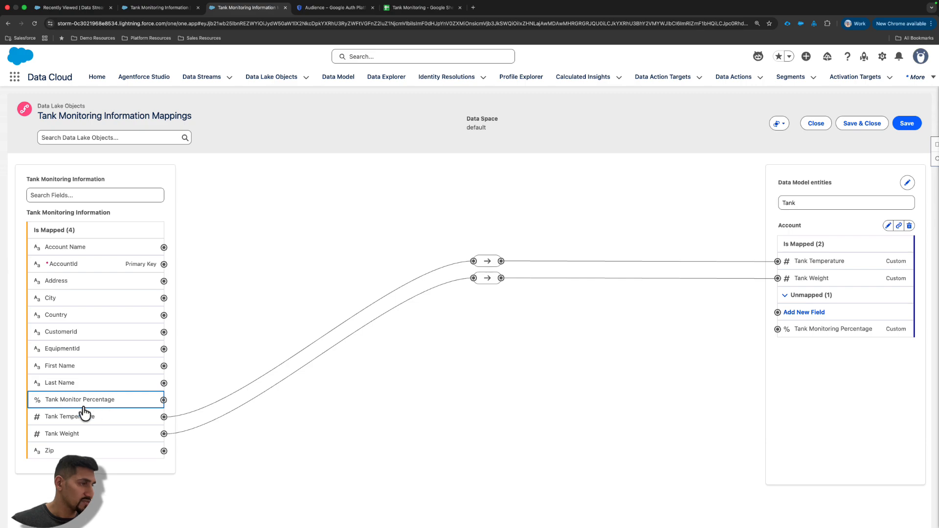
{"action": "left_click", "coordinate": [821, 333]}
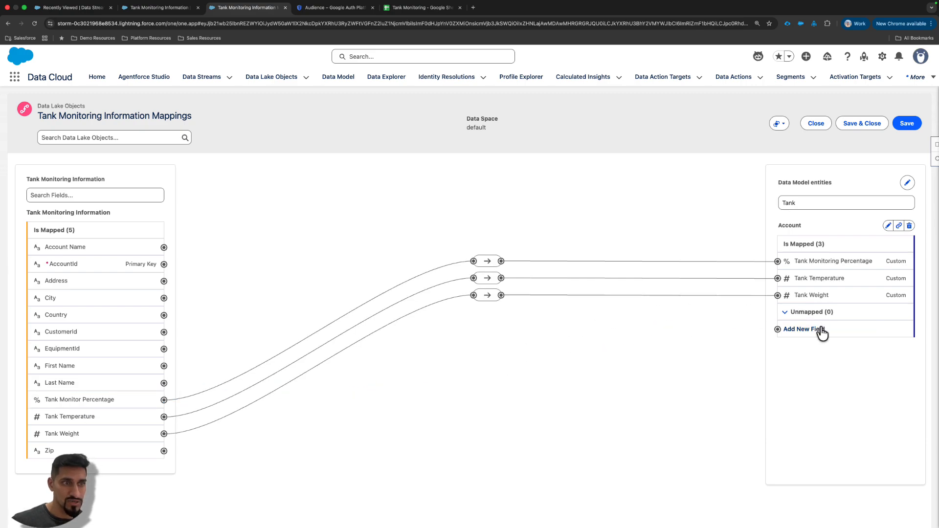
{"action": "left_click", "coordinate": [825, 203]}
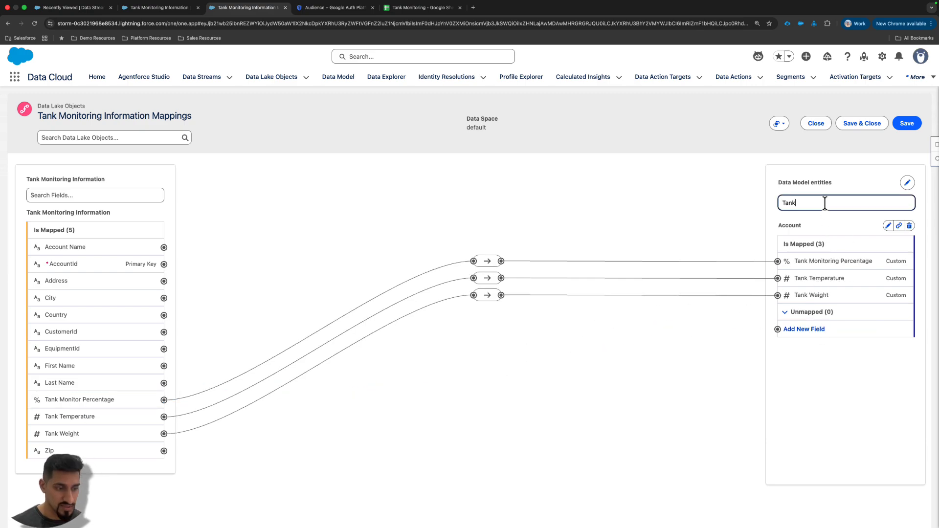
{"action": "key", "text": "BackSpace"}
{"action": "key", "text": "BackSpace"}
{"action": "key", "text": "BackSpace"}
{"action": "key", "text": "BackSpace"}
{"action": "left_click", "coordinate": [833, 221]}
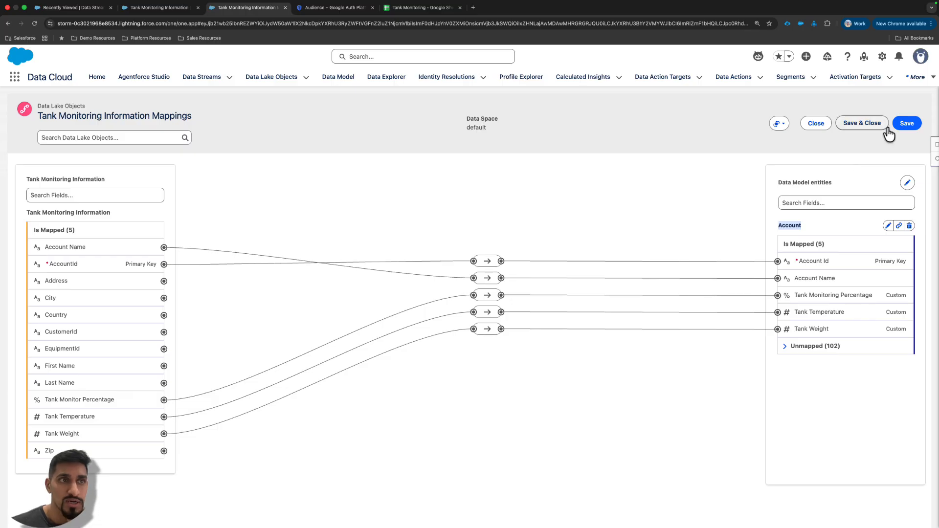
- Save and close the Tank Monitoring Information mappings and dismiss the notifications
{"action": "left_click", "coordinate": [862, 124]}
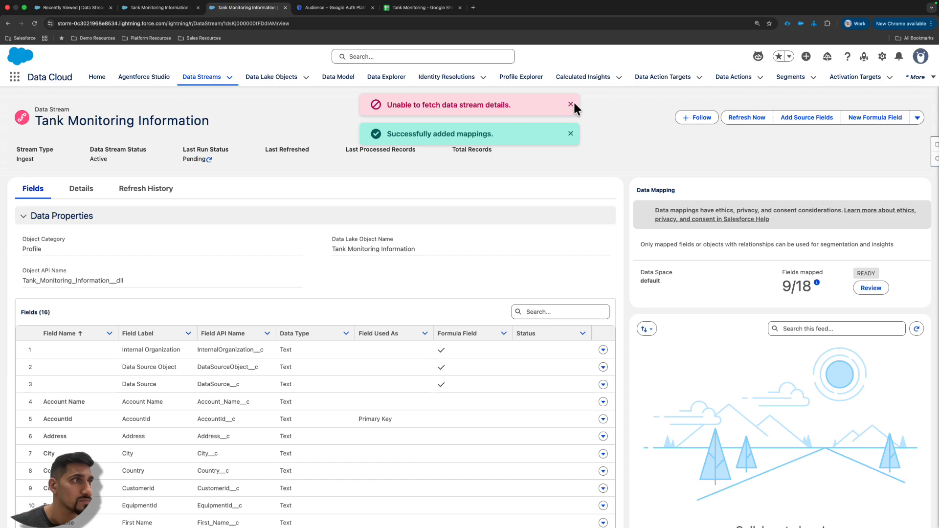
{"action": "left_click", "coordinate": [570, 105]}
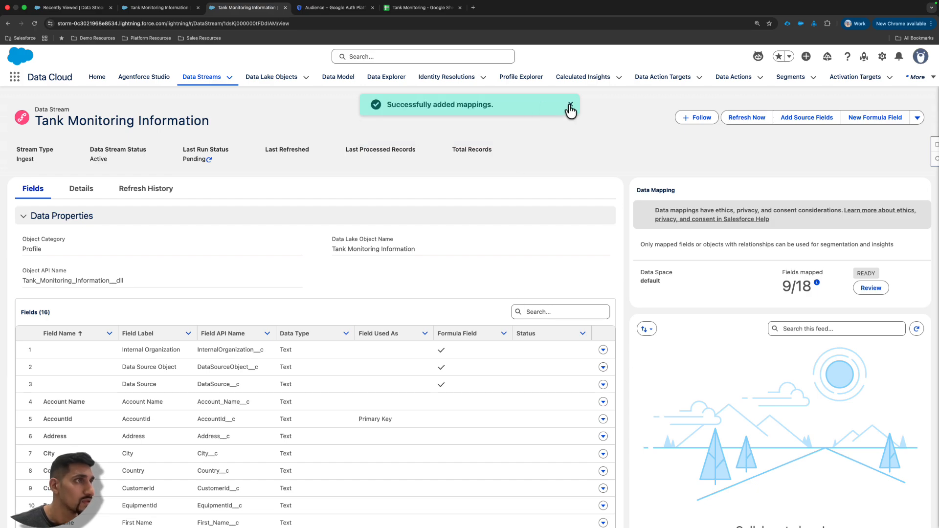
{"action": "left_click", "coordinate": [570, 106]}
- Refresh the data stream's last run status, dismiss the notifications and check its mapped fields count
{"action": "left_click", "coordinate": [209, 160]}
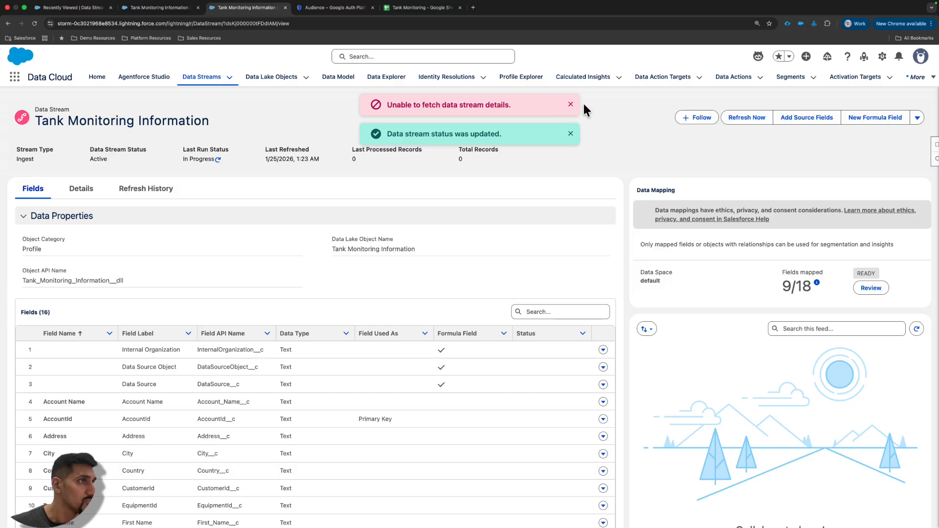
{"action": "left_click", "coordinate": [571, 105]}
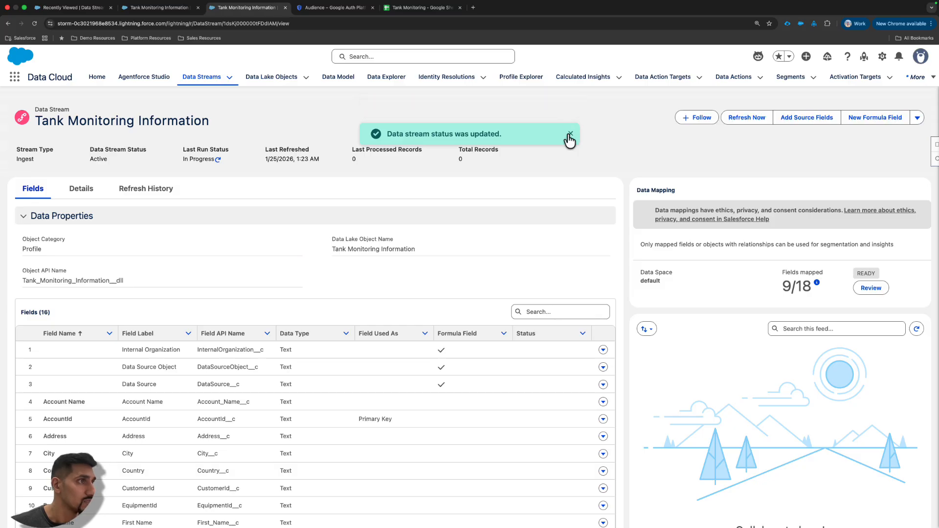
{"action": "left_click", "coordinate": [569, 106]}
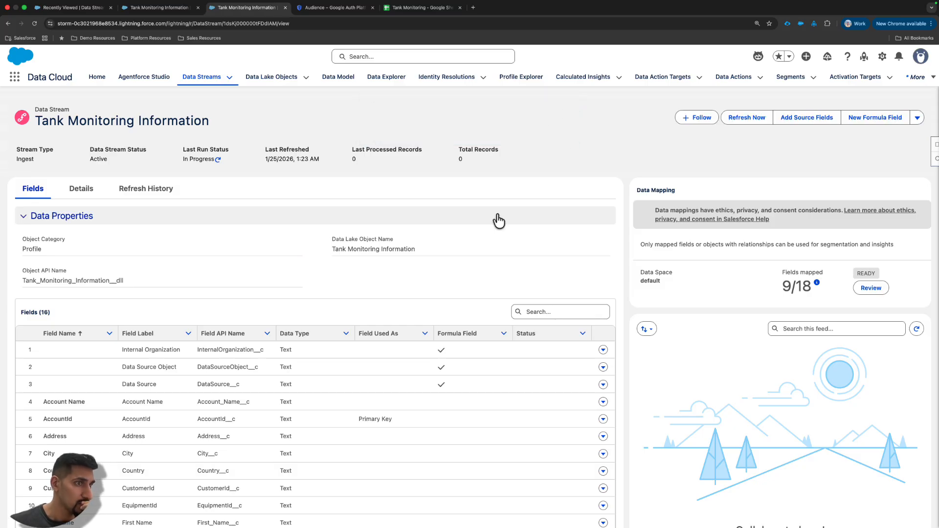
{"action": "mouse_move", "coordinate": [818, 286]}
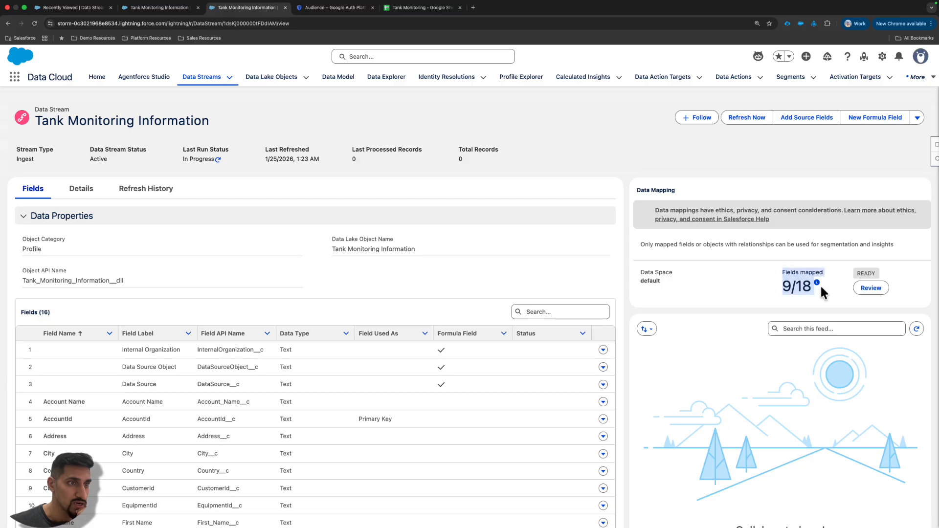
{"action": "left_click", "coordinate": [817, 286]}
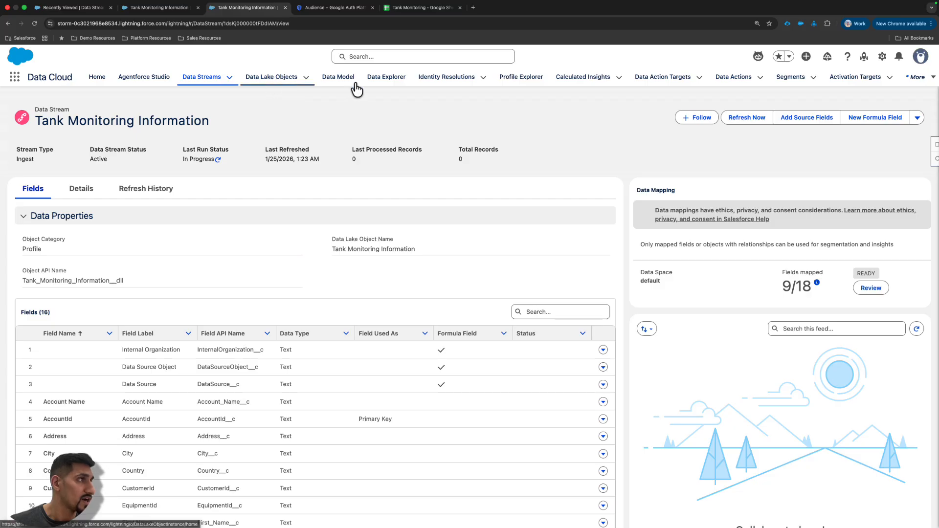
- Display the Tank Monitoring Information data lake object's records in Data Explorer and examine its Data Source Object values
{"action": "left_click", "coordinate": [395, 84]}
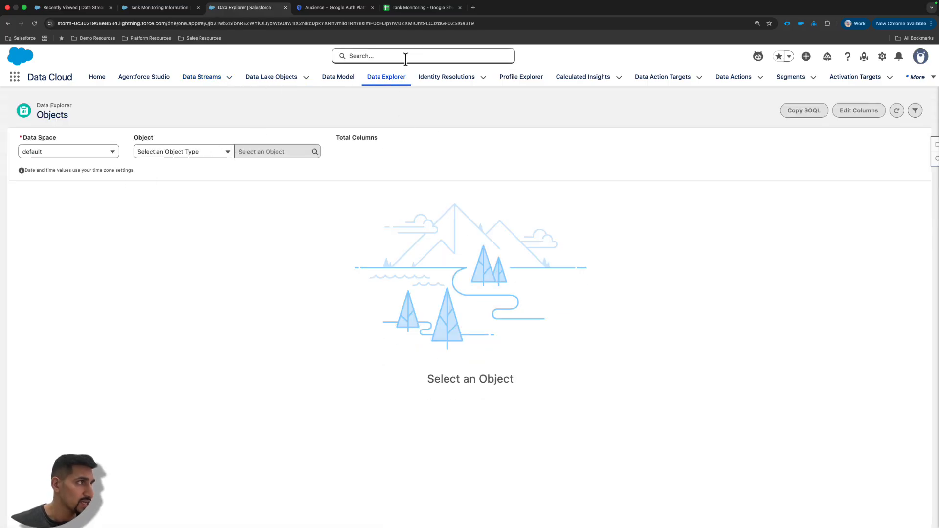
{"action": "left_click", "coordinate": [181, 152]}
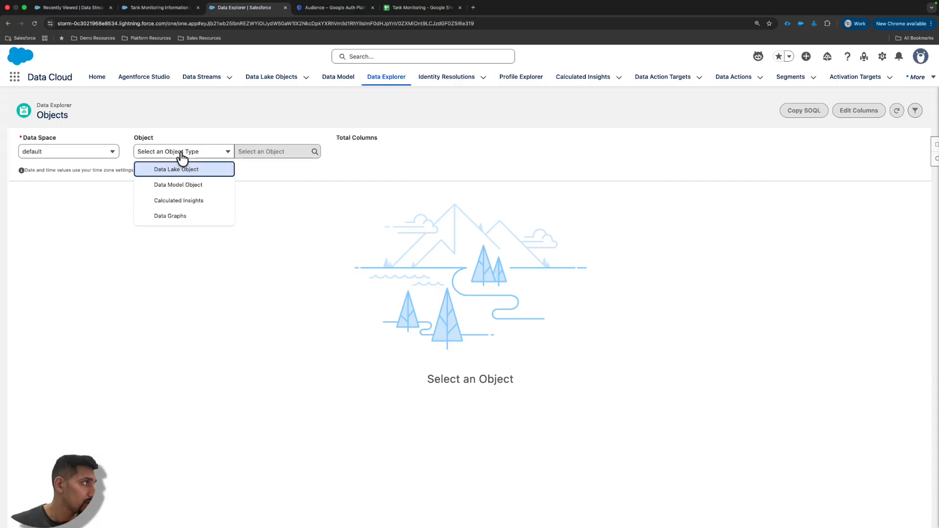
{"action": "left_click", "coordinate": [193, 169]}
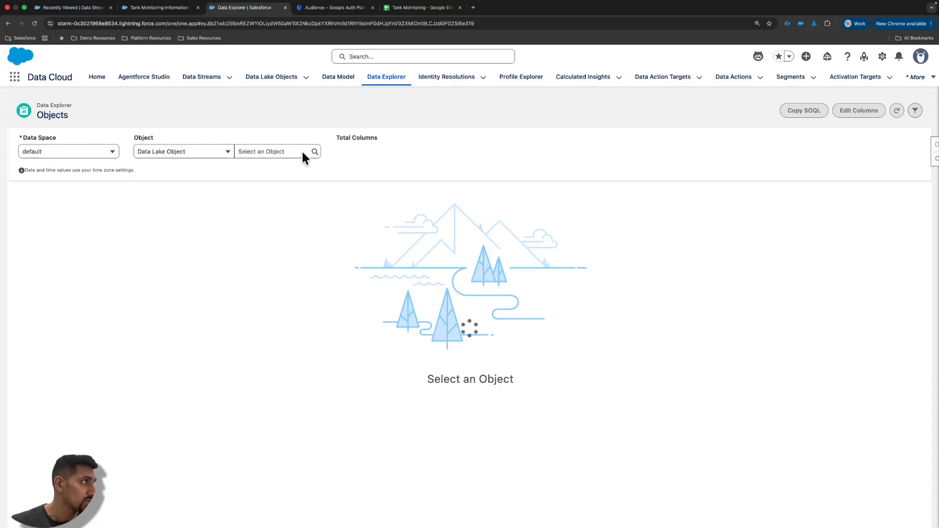
{"action": "left_click", "coordinate": [271, 152]}
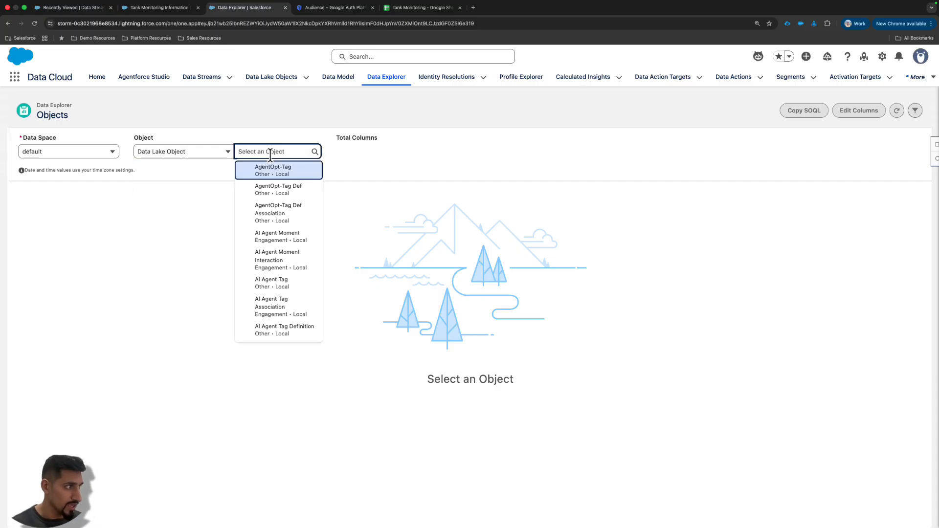
{"action": "type", "text": "acc"}
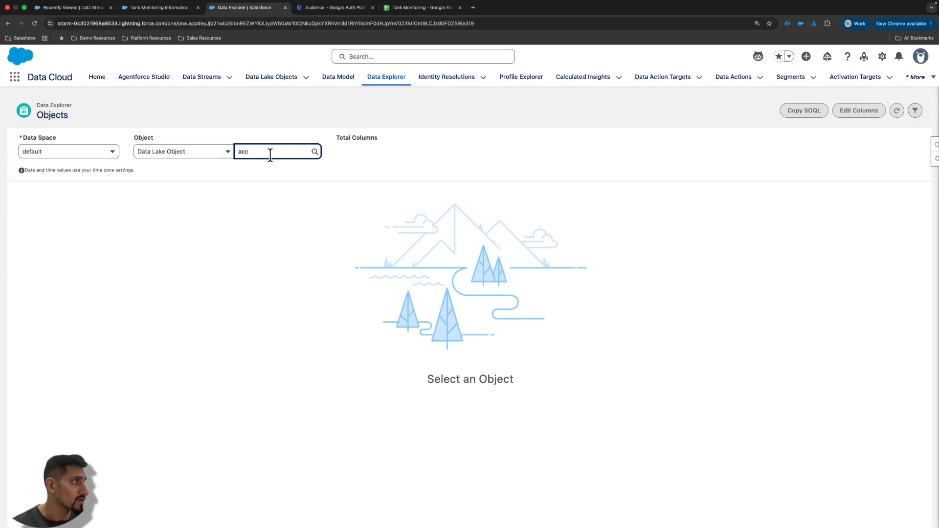
{"action": "type", "text": "ount"}
{"action": "key", "text": "super+a"}
{"action": "key", "text": "BackSpace"}
{"action": "type", "text": "tan"}
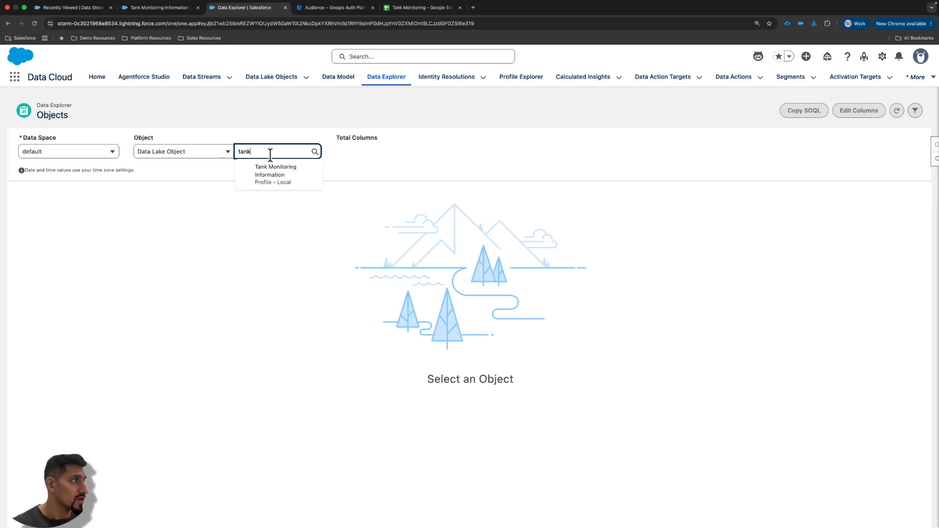
{"action": "left_click", "coordinate": [285, 179]}
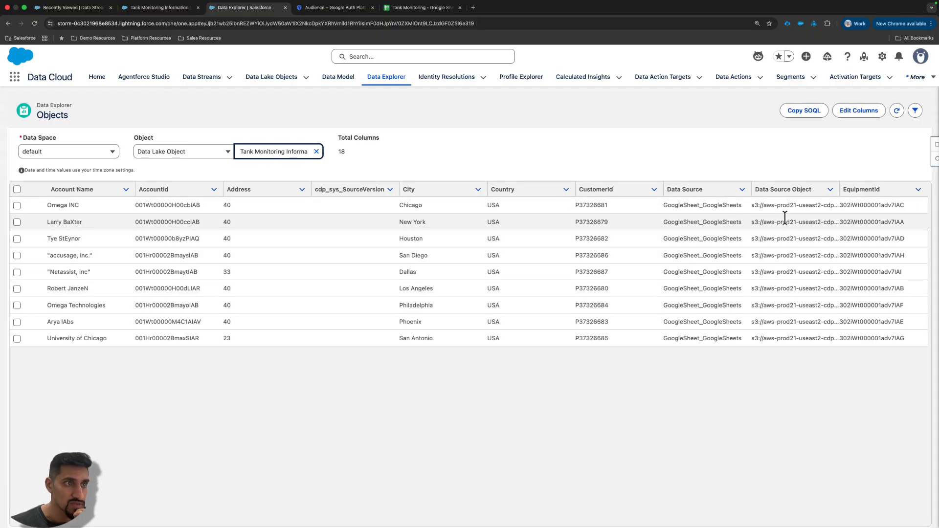
{"action": "left_click_drag", "start_coordinate": [767, 204], "coordinate": [843, 243]}
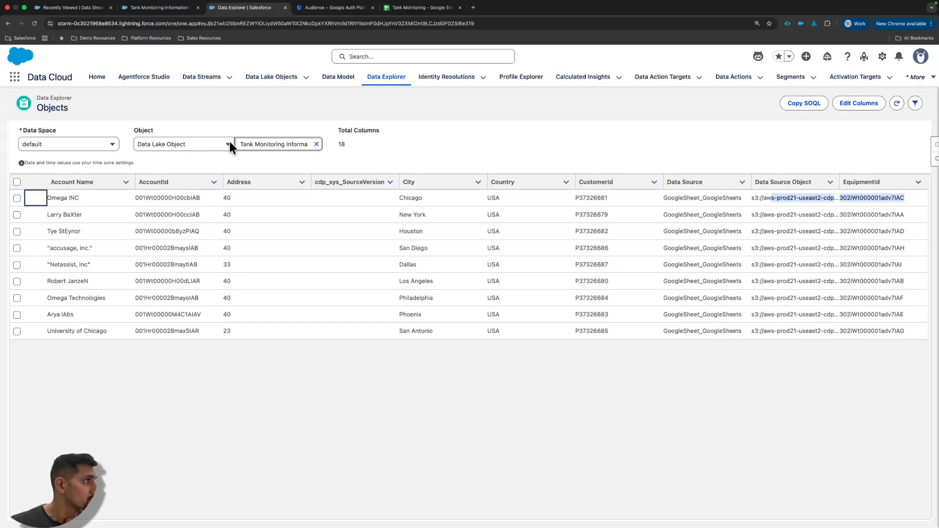
- Switch Data Explorer to data model objects and display the records of the Account object
{"action": "left_click", "coordinate": [317, 144]}
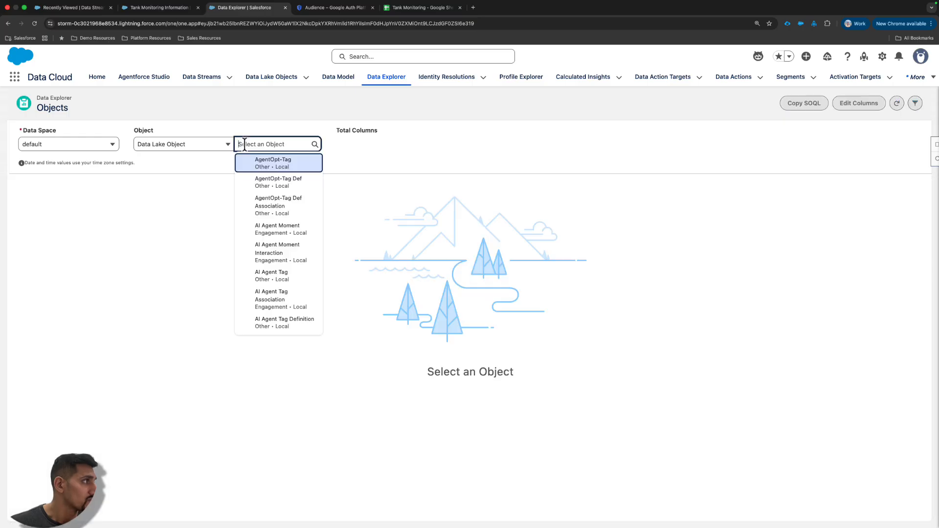
{"action": "left_click", "coordinate": [227, 144]}
{"action": "left_click", "coordinate": [210, 178]}
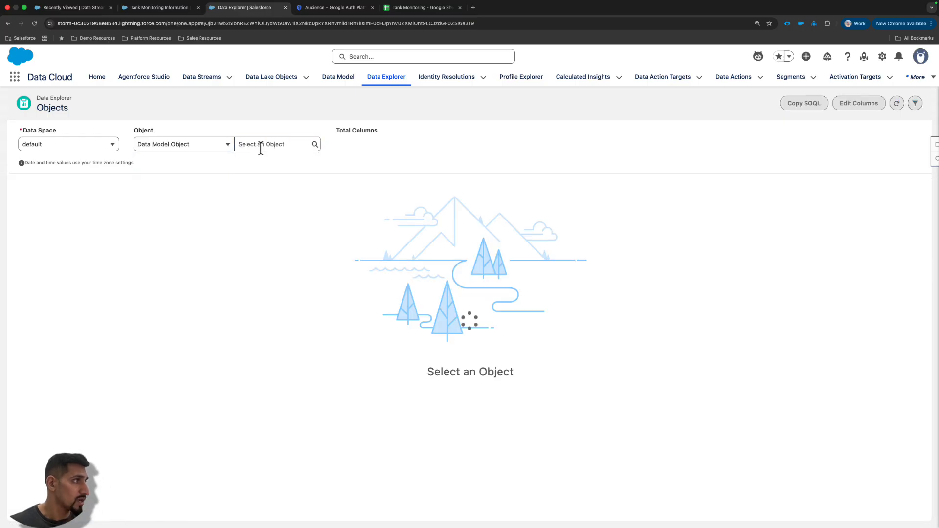
{"action": "left_click", "coordinate": [260, 146]}
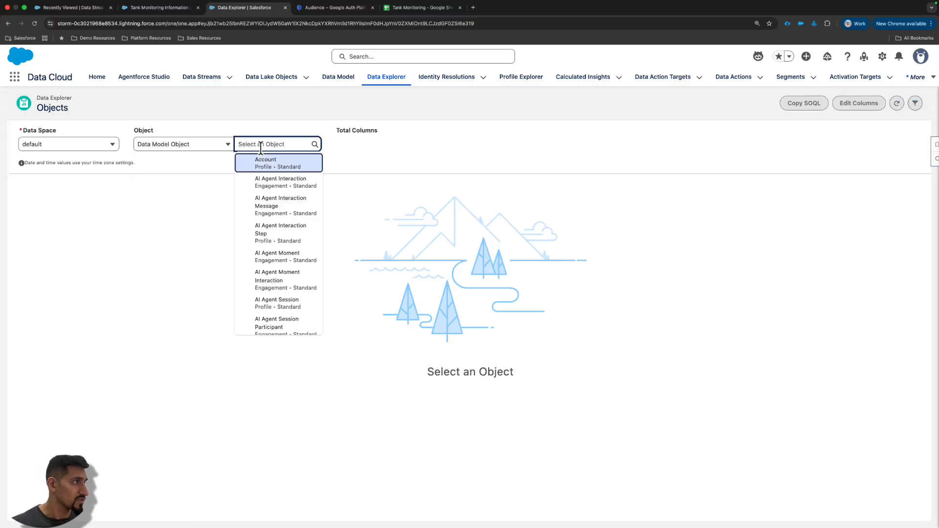
{"action": "left_click", "coordinate": [264, 162]}
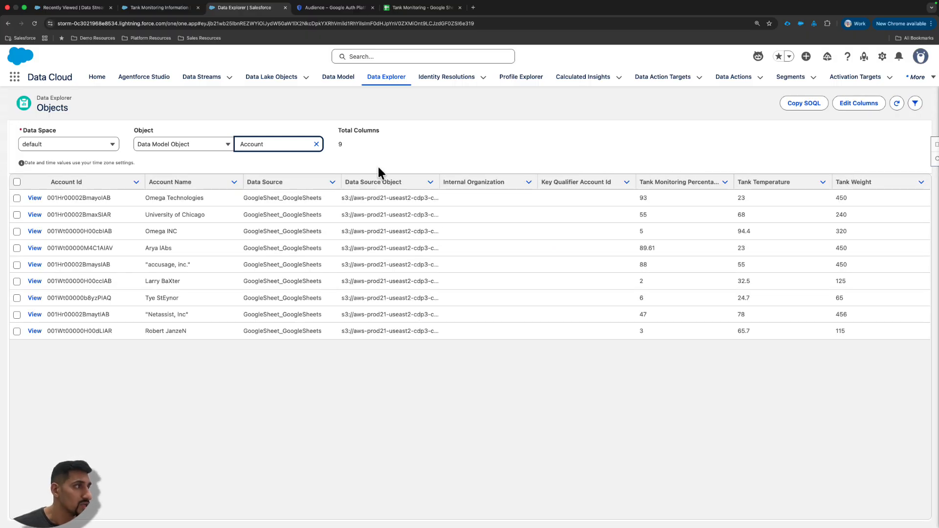
- Examine the Account object's records, including the Omega Technologies row's account name, its data source and the tank monitoring columns
{"action": "double_click", "coordinate": [154, 198]}
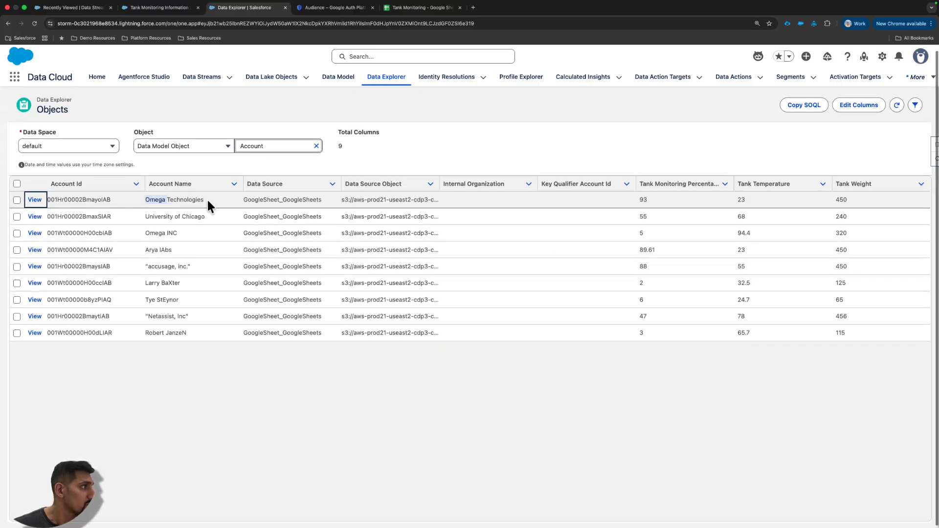
{"action": "triple_click", "coordinate": [207, 201]}
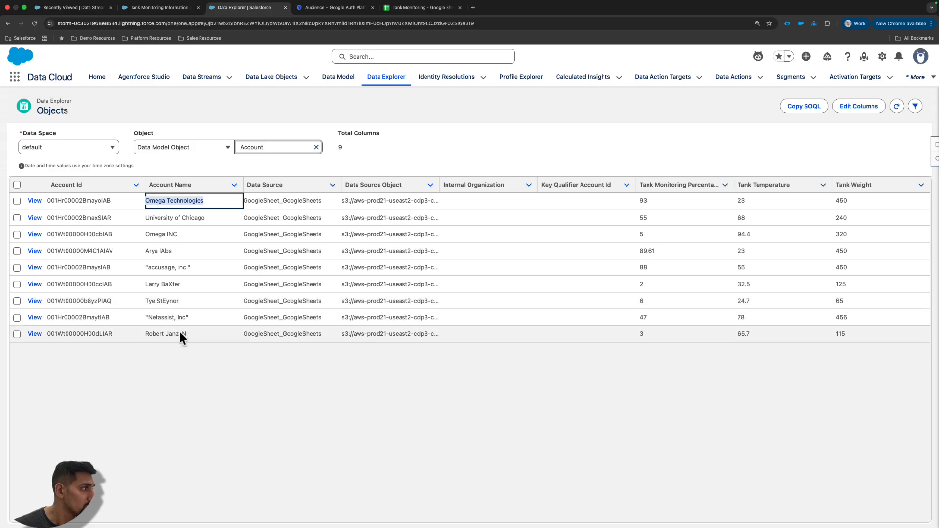
{"action": "scroll", "coordinate": [180, 332], "scroll_direction": "down", "scroll_amount": 1}
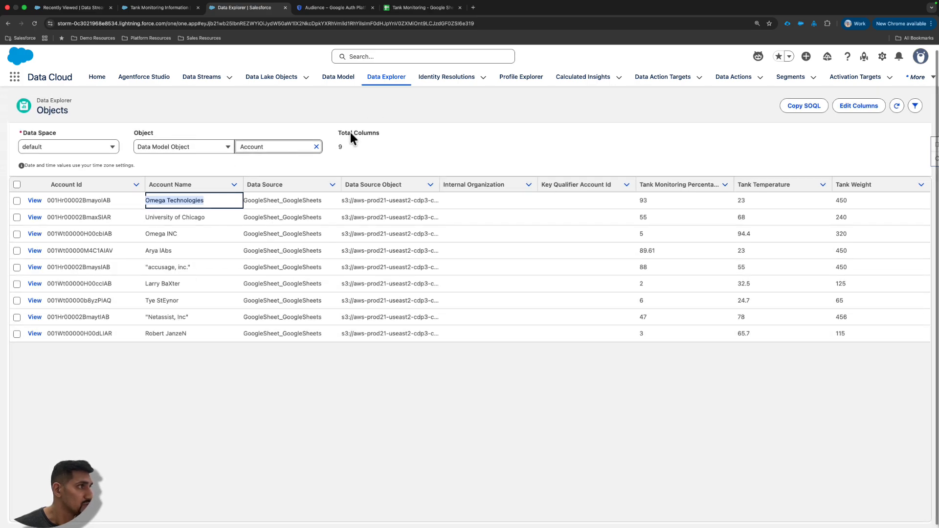
{"action": "left_click_drag", "start_coordinate": [338, 131], "coordinate": [382, 132]}
{"action": "scroll", "coordinate": [389, 134], "scroll_direction": "down", "scroll_amount": 1}
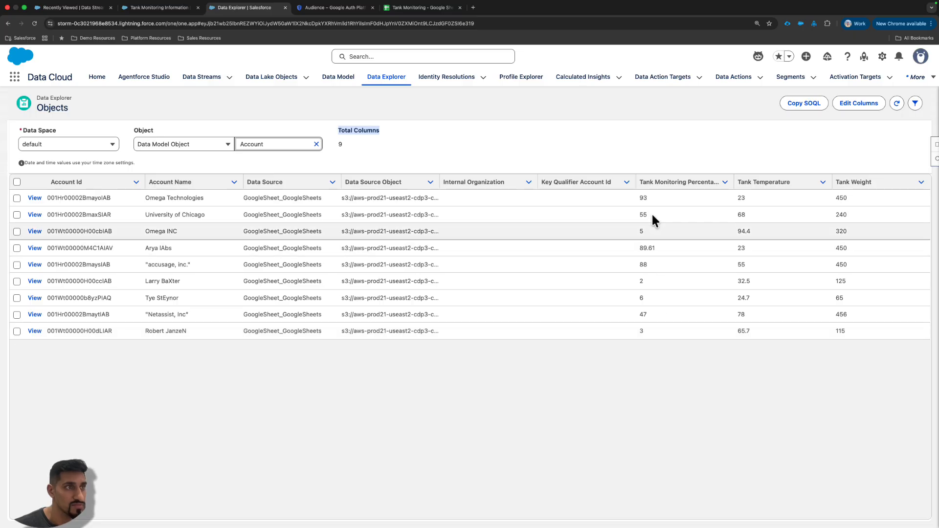
{"action": "left_click", "coordinate": [518, 149]}
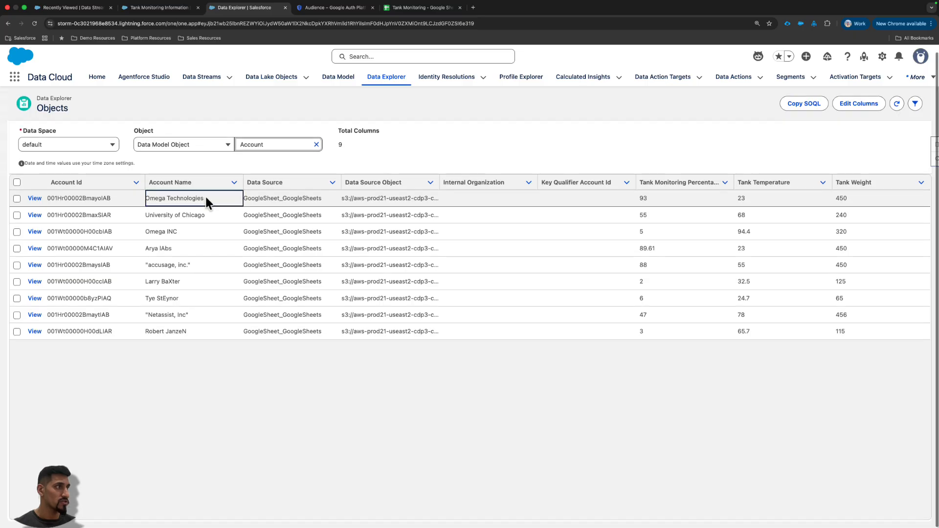
{"action": "left_click", "coordinate": [180, 198]}
{"action": "left_click_drag", "start_coordinate": [146, 198], "coordinate": [343, 198]}
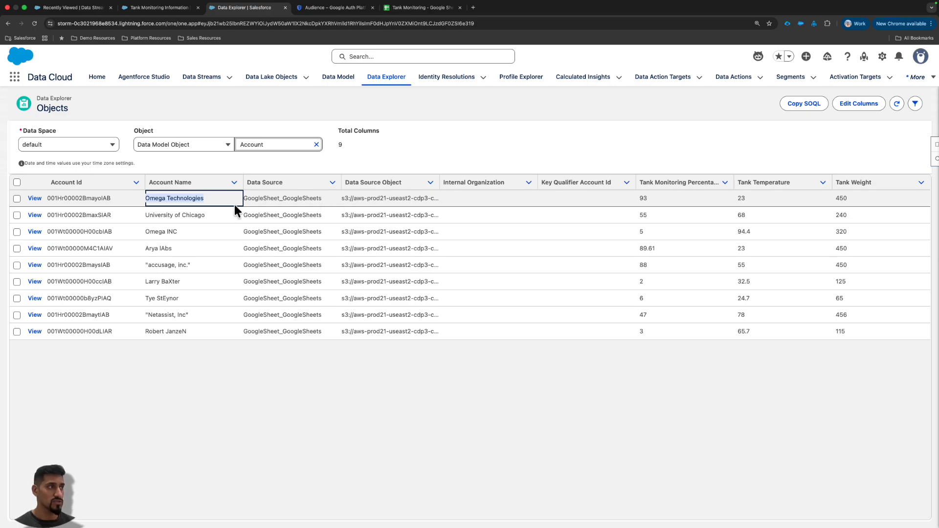
{"action": "left_click", "coordinate": [267, 195]}
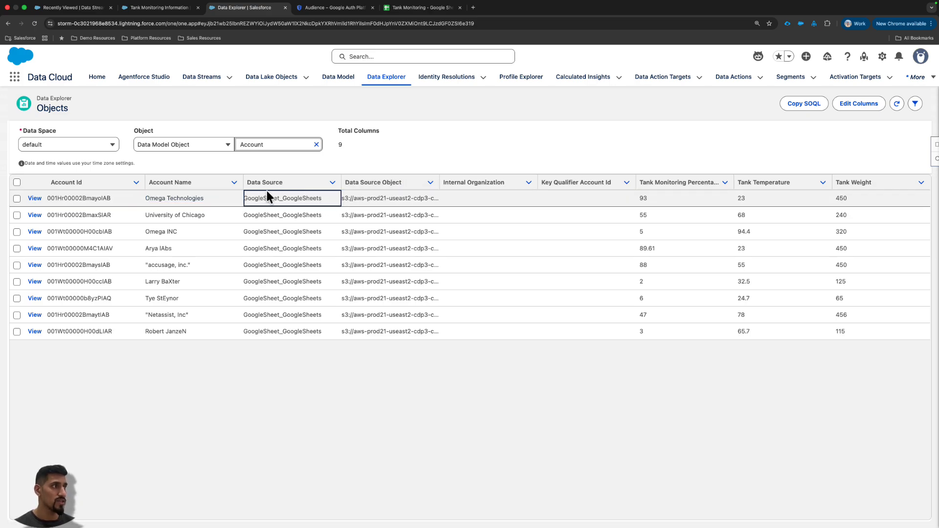
{"action": "left_click_drag", "start_coordinate": [248, 199], "coordinate": [336, 197]}
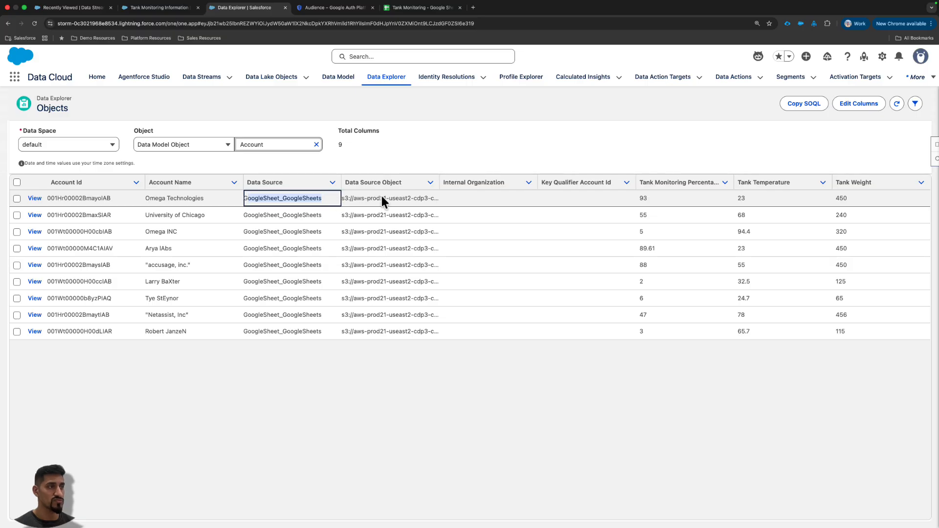
- Switch to the Customer Visual Aids diagram in Lucidchart, review its Salesforce Data360 and combined profile parts, and return to Data Cloud
{"action": "key", "text": "ctrl+Right"}
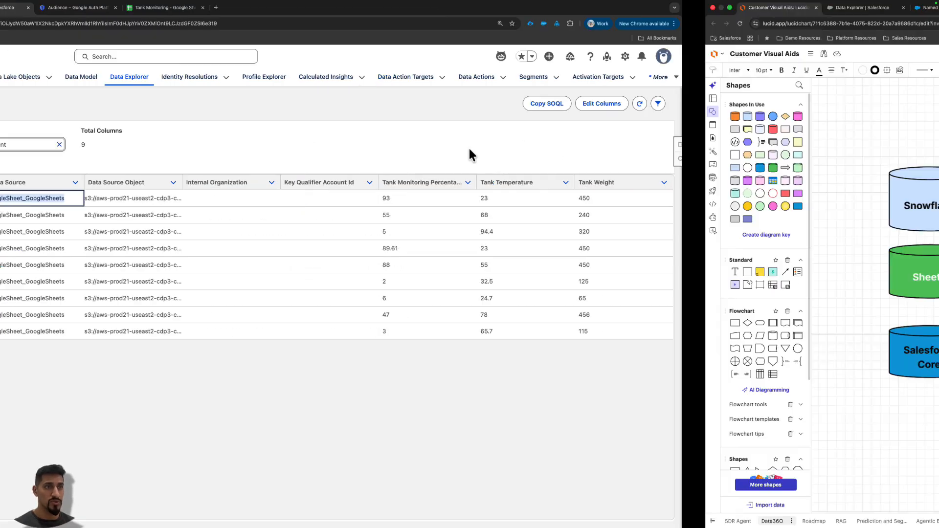
{"action": "mouse_move", "coordinate": [520, 406]}
{"action": "left_mouse_down"}
{"action": "mouse_move", "coordinate": [527, 317]}
{"action": "mouse_move", "coordinate": [563, 340]}
{"action": "left_mouse_up"}
{"action": "mouse_move", "coordinate": [533, 118]}
{"action": "left_mouse_down"}
{"action": "mouse_move", "coordinate": [529, 164]}
{"action": "mouse_move", "coordinate": [533, 154]}
{"action": "mouse_move", "coordinate": [545, 156]}
{"action": "left_mouse_up"}
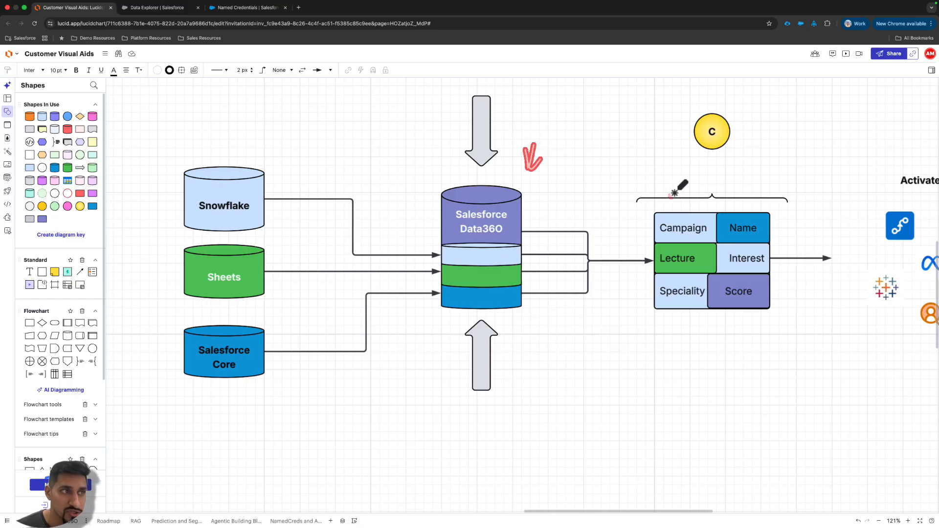
{"action": "mouse_move", "coordinate": [640, 181]}
{"action": "left_mouse_down"}
{"action": "mouse_move", "coordinate": [613, 181]}
{"action": "mouse_move", "coordinate": [619, 319]}
{"action": "mouse_move", "coordinate": [652, 318]}
{"action": "left_mouse_up"}
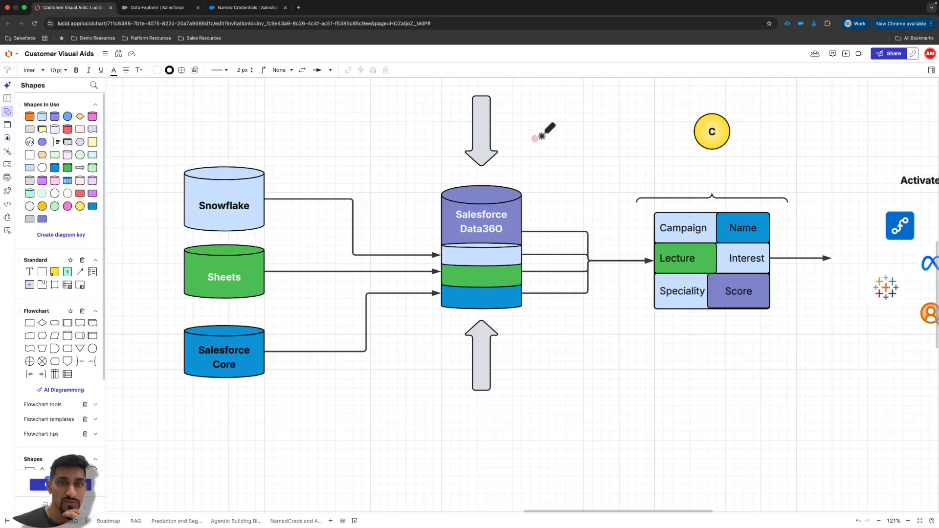
{"action": "key", "text": "ctrl+Left"}
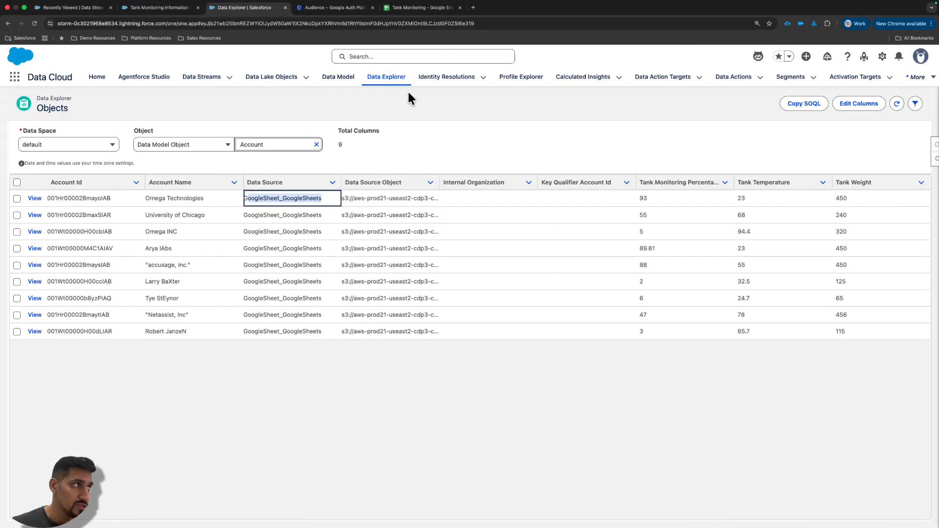
- Start a new data stream with Salesforce CRM as its connected source
{"action": "left_click", "coordinate": [203, 77]}
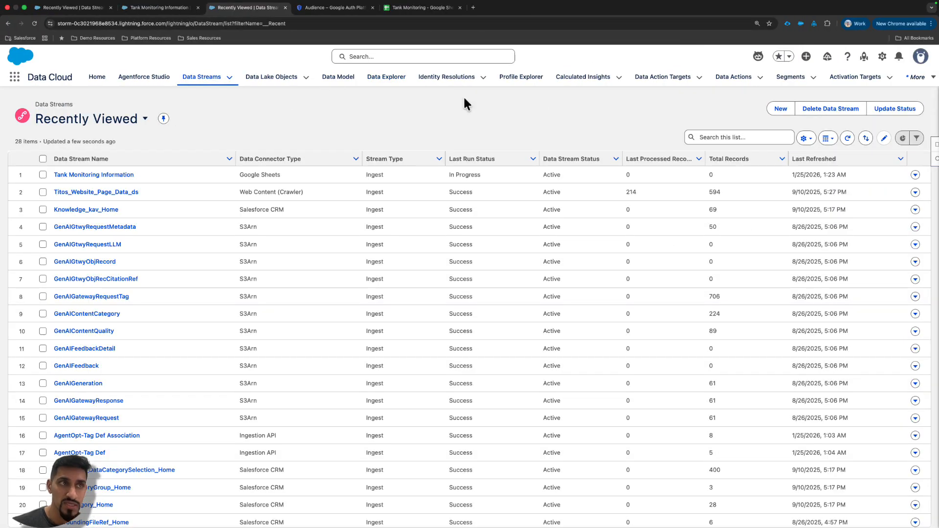
{"action": "left_click", "coordinate": [778, 109]}
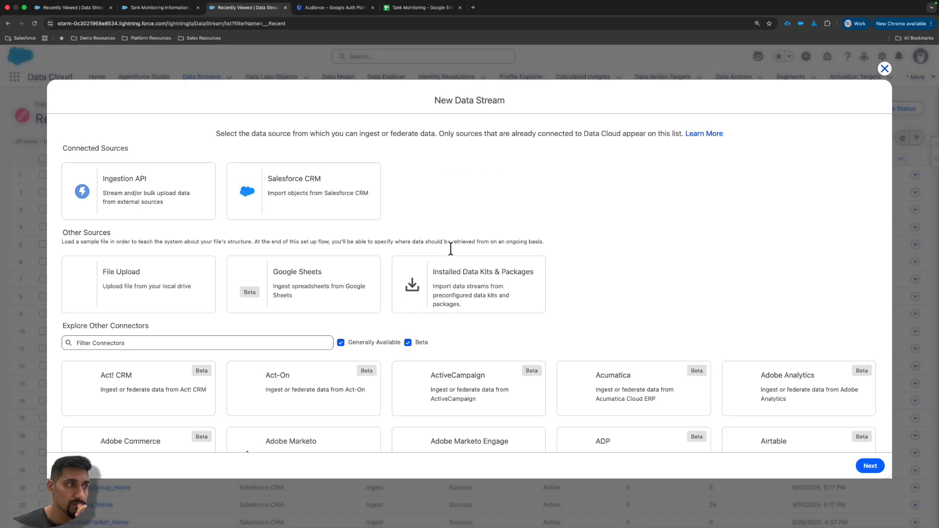
{"action": "left_click", "coordinate": [248, 185]}
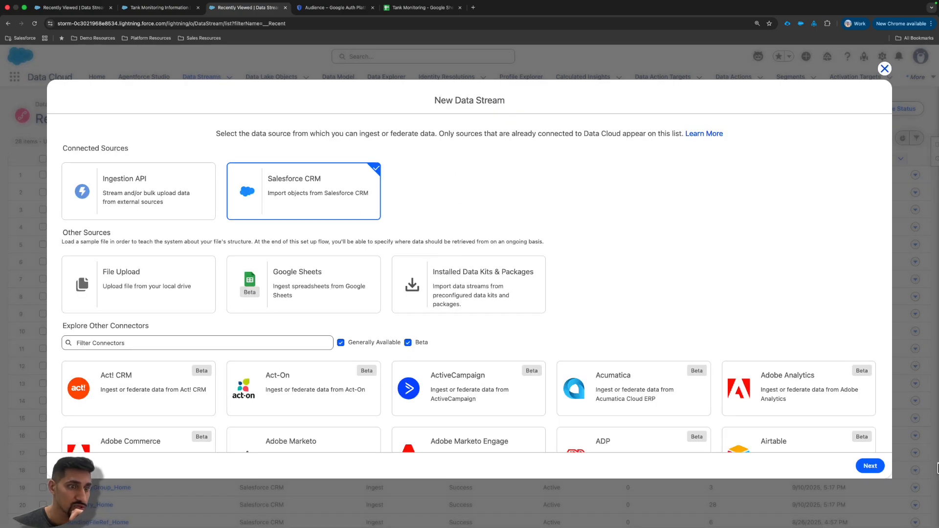
{"action": "left_click", "coordinate": [870, 466]}
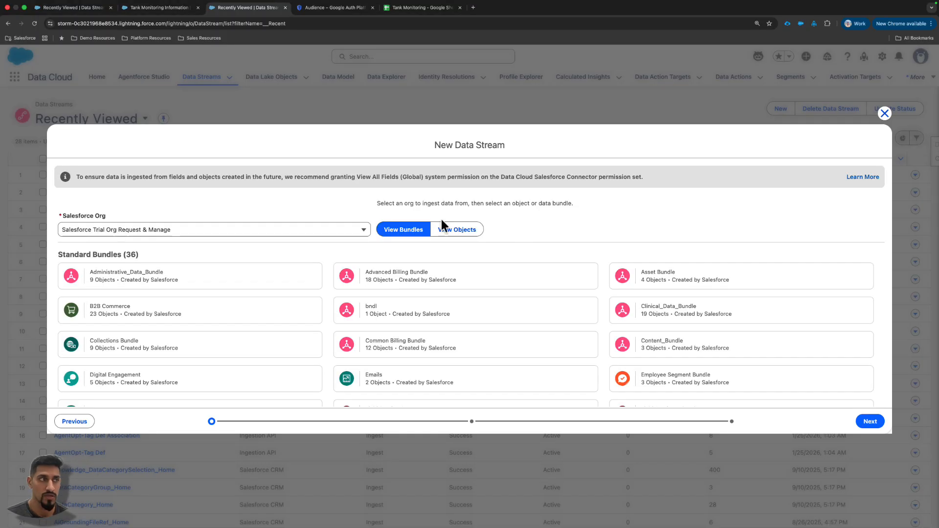
- Search the Salesforce objects for Account, select the Account object for the stream and continue to its details
{"action": "left_click", "coordinate": [459, 231]}
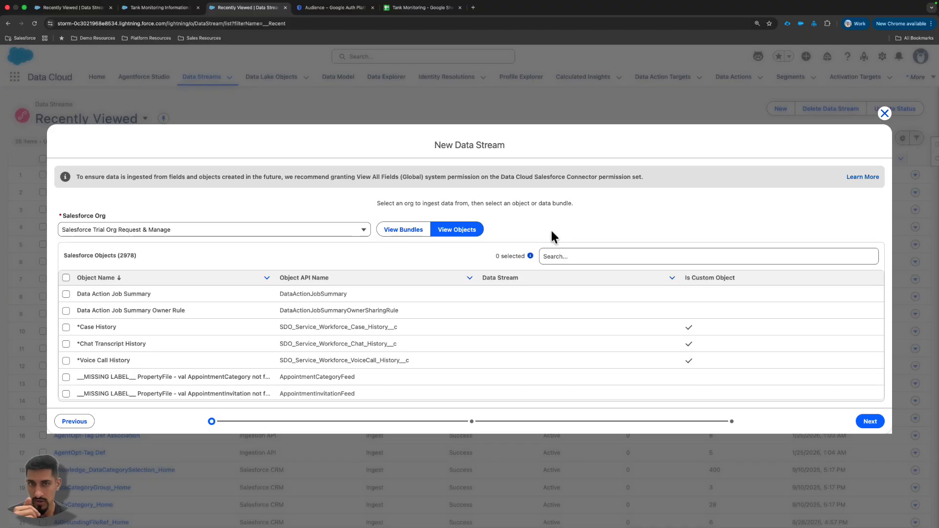
{"action": "left_click", "coordinate": [573, 258]}
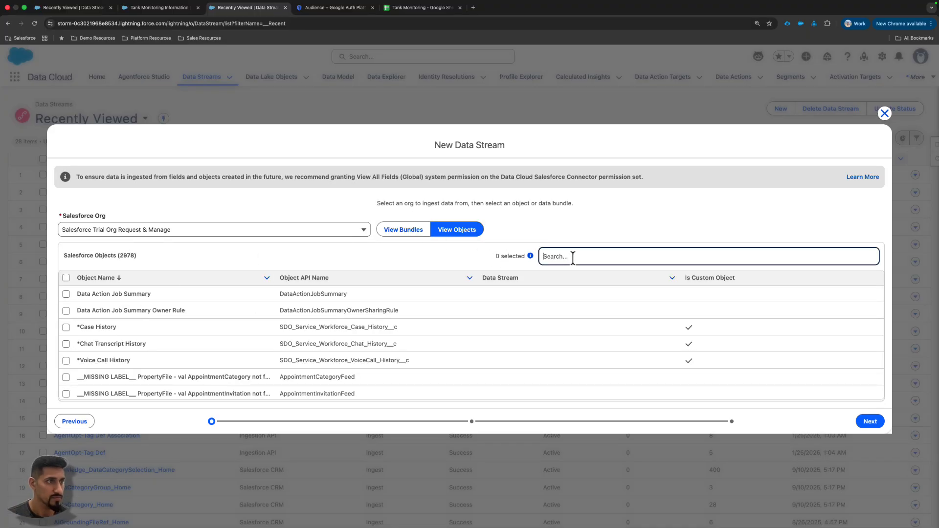
{"action": "type", "text": "Account"}
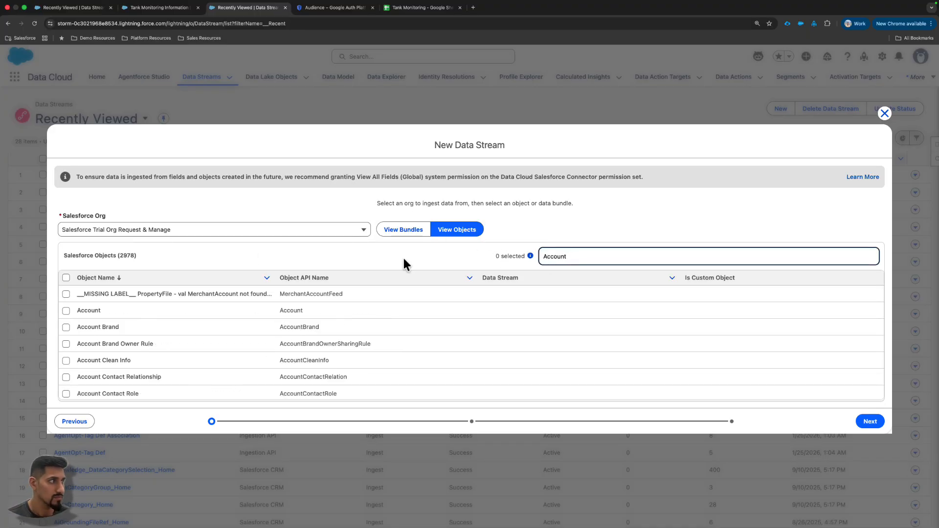
{"action": "left_click", "coordinate": [66, 311]}
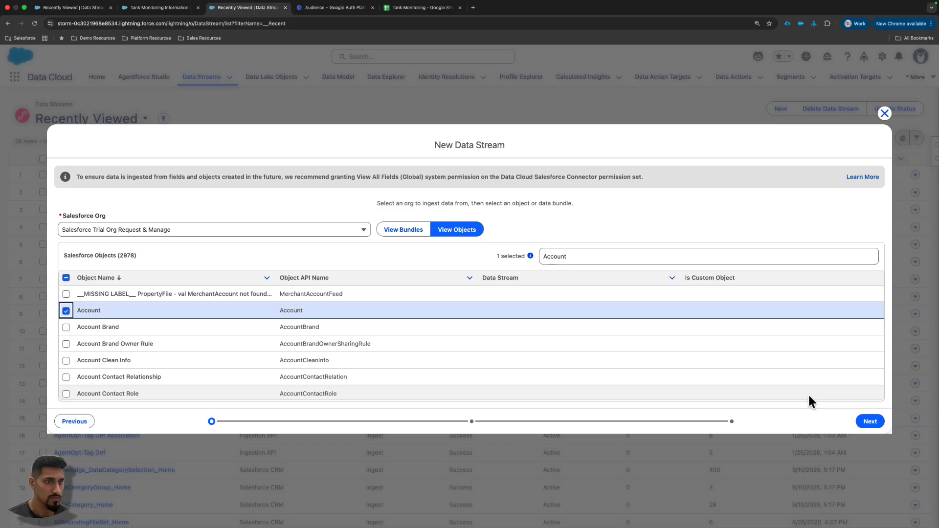
{"action": "left_click", "coordinate": [871, 421]}
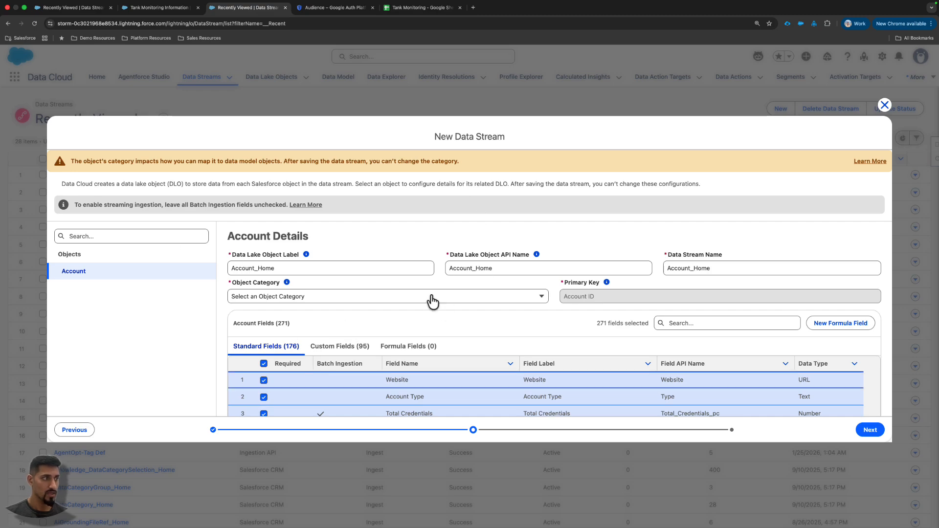
- Review the Account's custom fields, set the object category to Profile and deploy the Account_Home data stream in the default data space
{"action": "scroll", "coordinate": [426, 304], "scroll_direction": "down", "scroll_amount": 2}
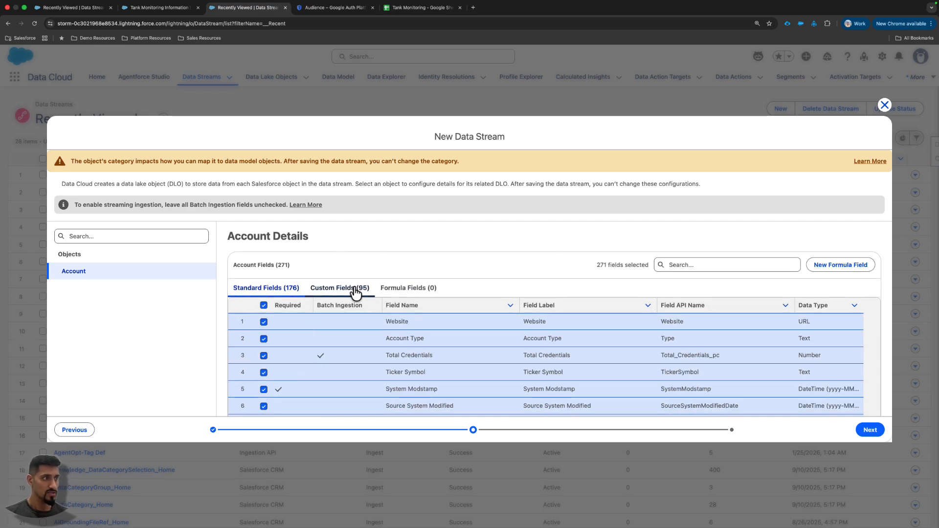
{"action": "left_click", "coordinate": [340, 289]}
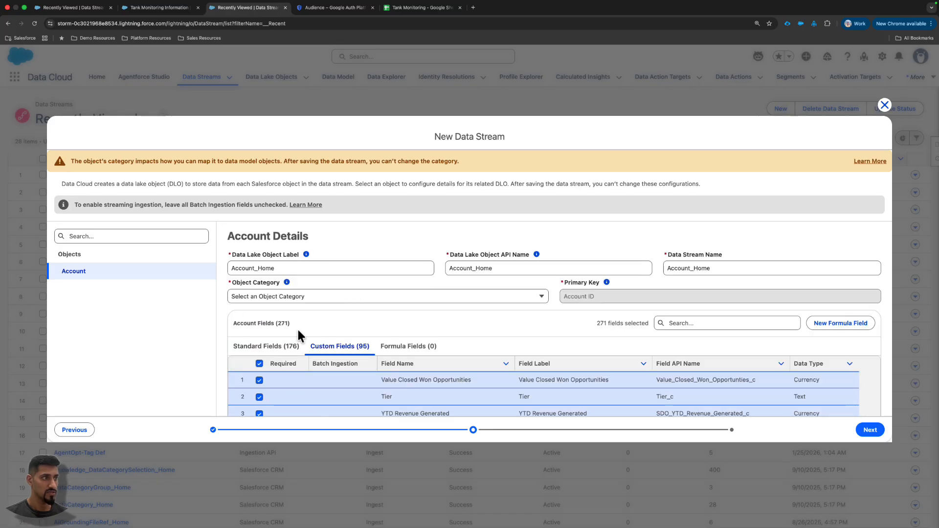
{"action": "scroll", "coordinate": [294, 342], "scroll_direction": "down", "scroll_amount": 2}
{"action": "scroll", "coordinate": [436, 304], "scroll_direction": "up", "scroll_amount": 2}
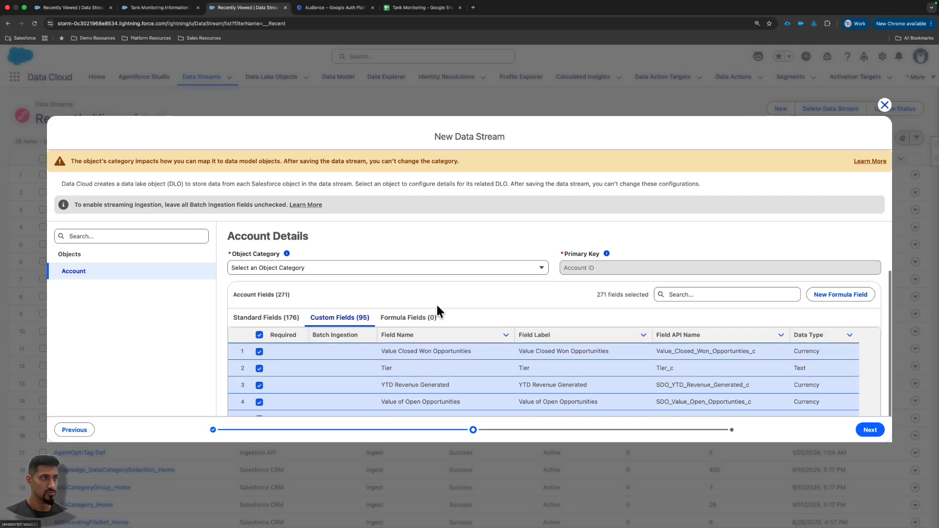
{"action": "scroll", "coordinate": [372, 284], "scroll_direction": "up", "scroll_amount": 1}
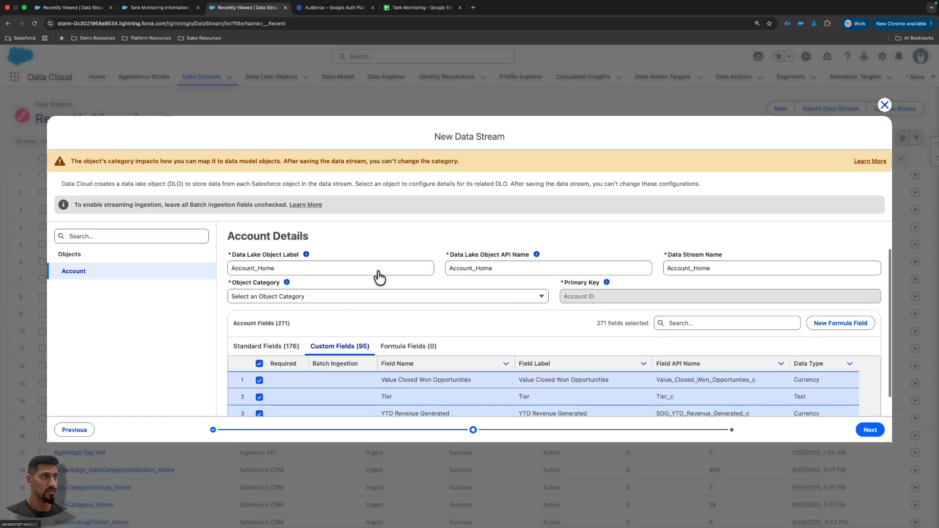
{"action": "left_click", "coordinate": [414, 299]}
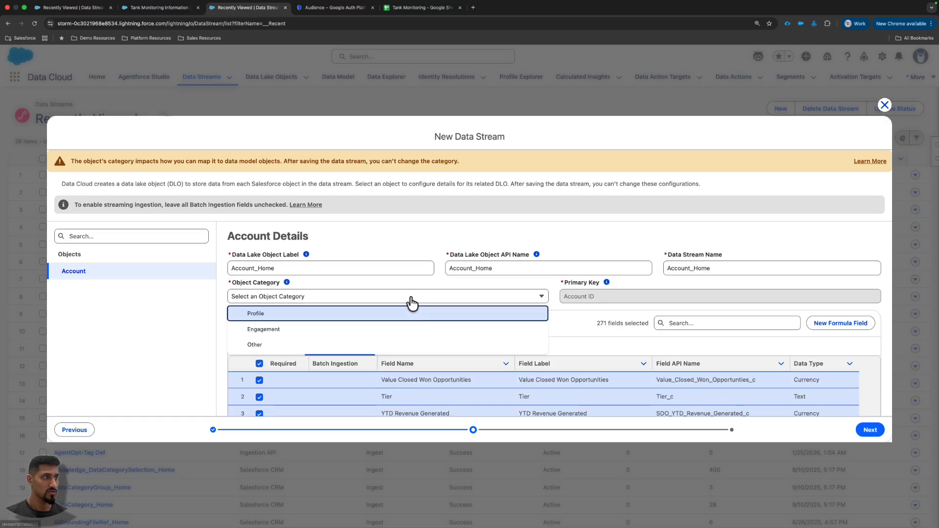
{"action": "left_click", "coordinate": [338, 313]}
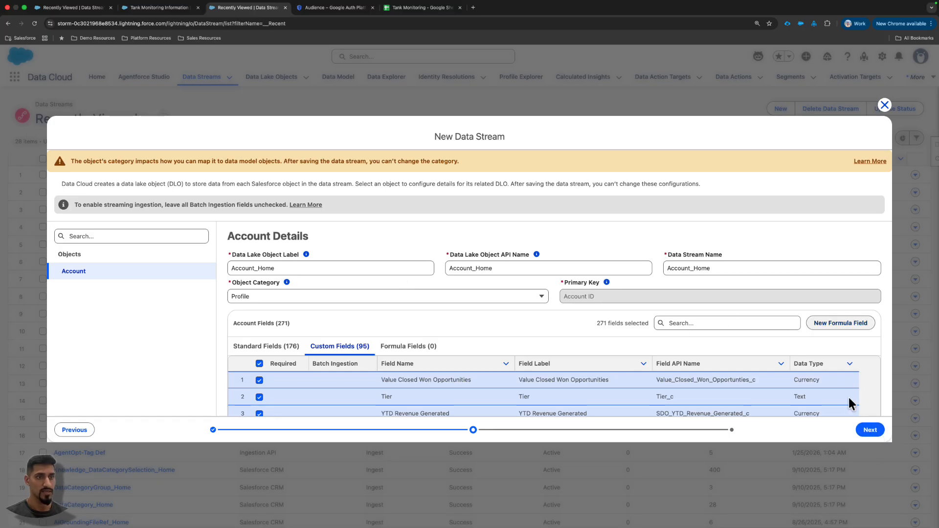
{"action": "left_click", "coordinate": [870, 431]}
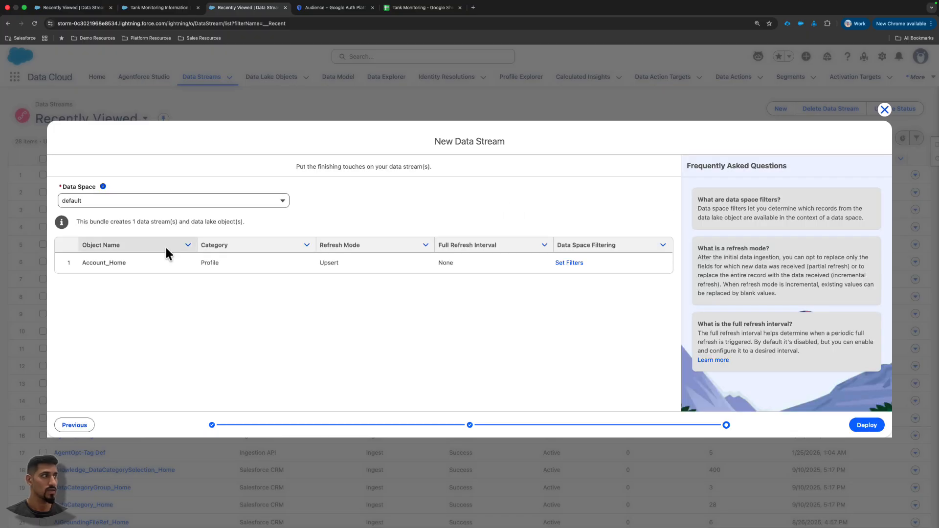
{"action": "left_click", "coordinate": [866, 426]}
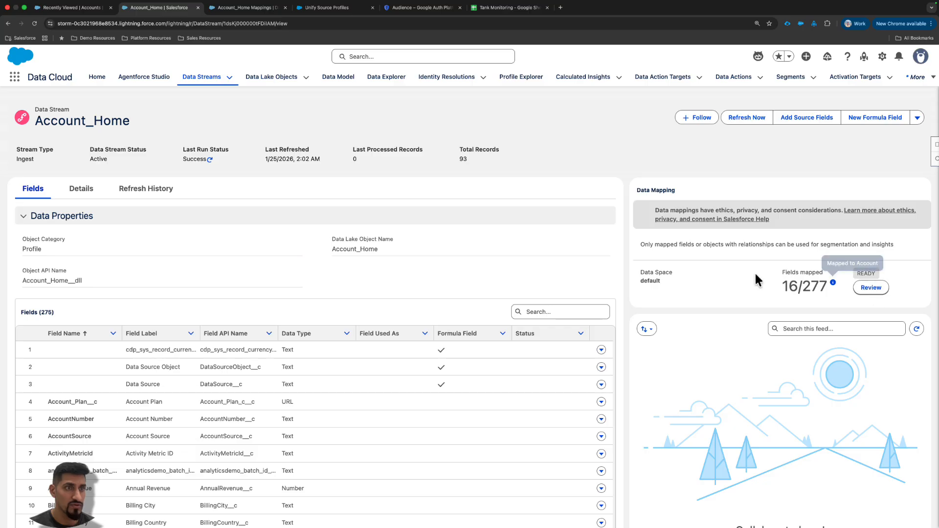
- Open the Account_Home mappings and select Contact Point Address as an additional standard data model object
{"action": "left_click_drag", "start_coordinate": [775, 272], "coordinate": [830, 275]}
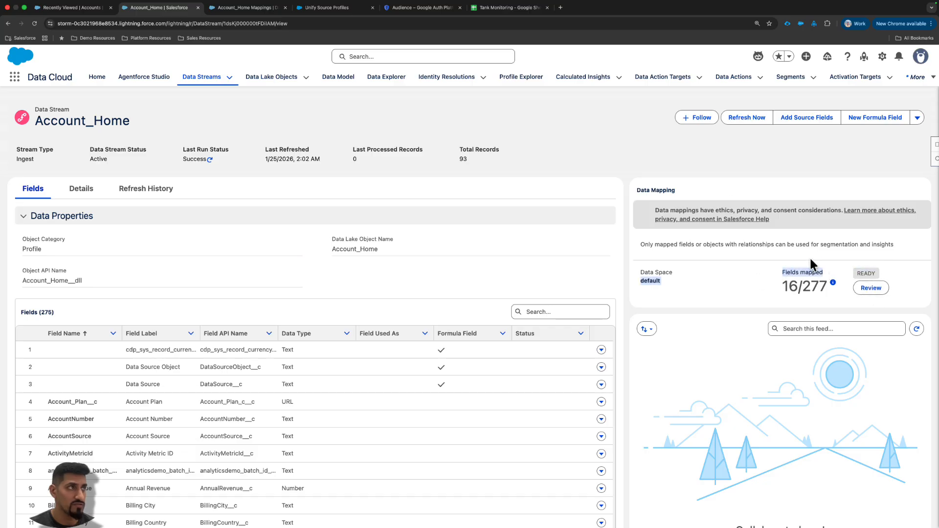
{"action": "left_click", "coordinate": [238, 7]}
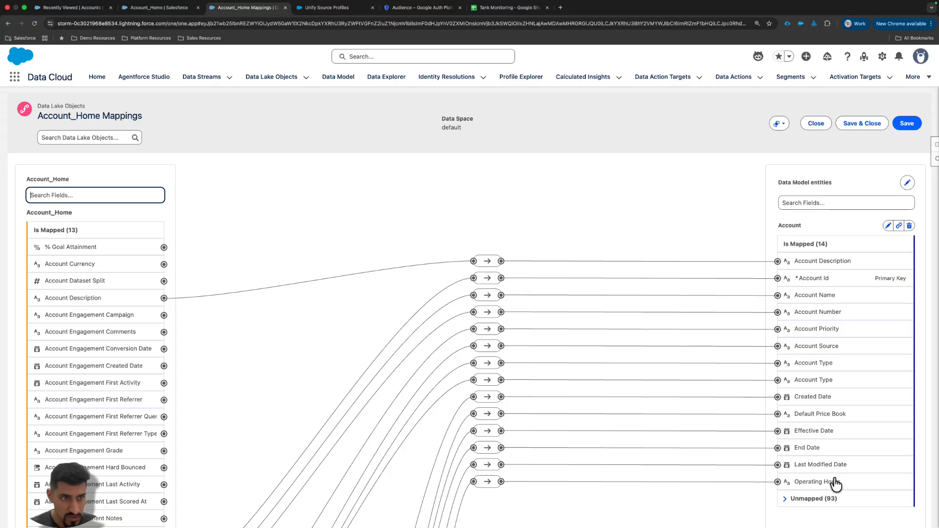
{"action": "left_click", "coordinate": [907, 184]}
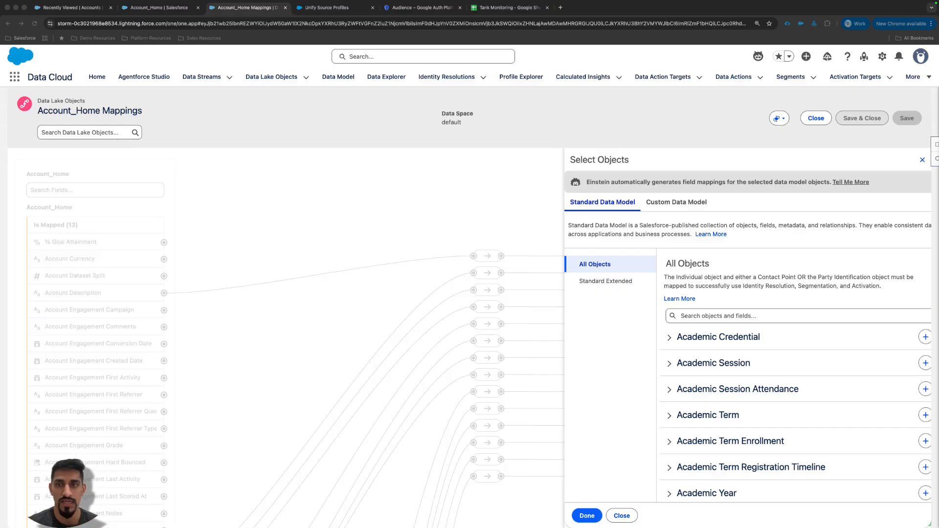
{"action": "left_click", "coordinate": [789, 318]}
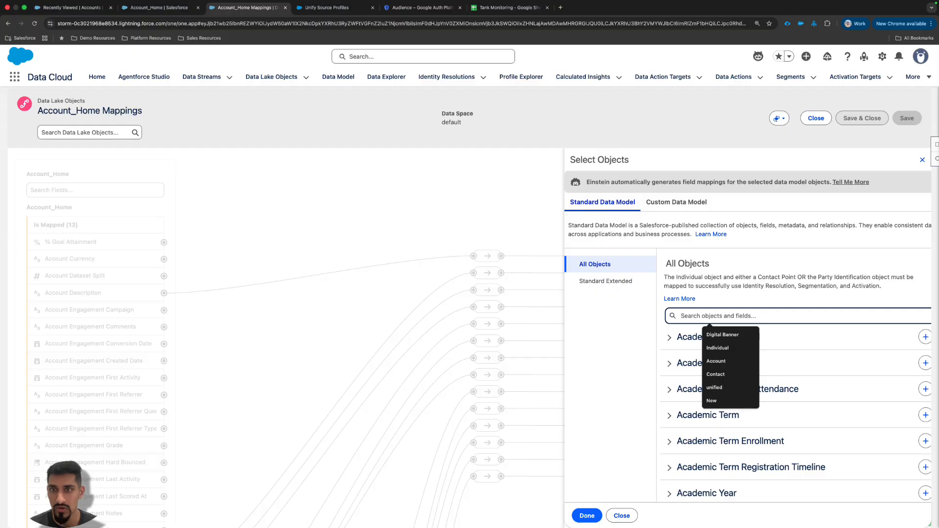
{"action": "type", "text": "COntact"}
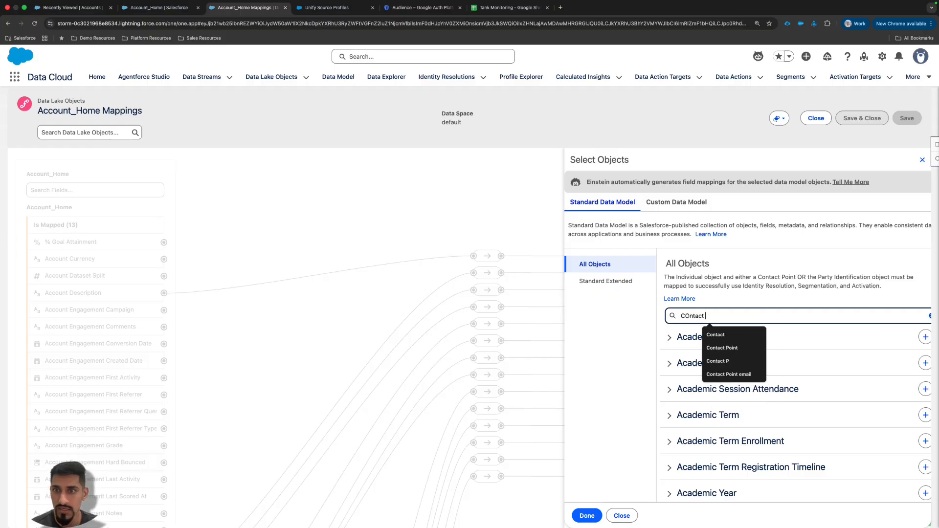
{"action": "type", "text": " Point"}
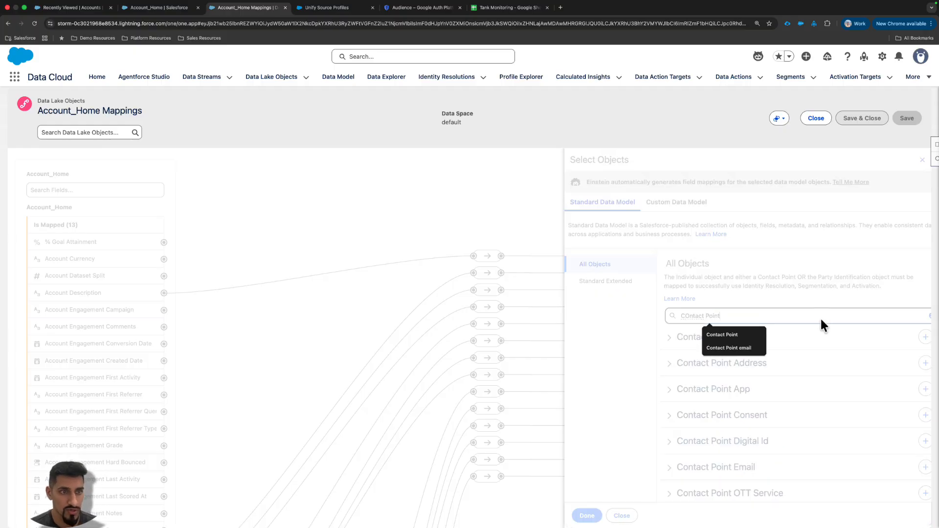
{"action": "left_click", "coordinate": [924, 363]}
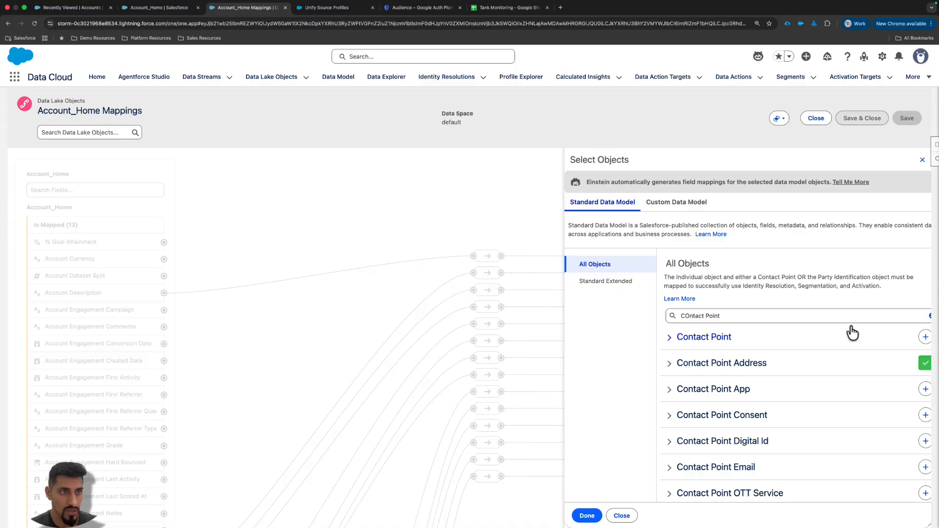
- Find and select the Contact Point Phone object, and confirm the object selection for the mapping
{"action": "triple_click", "coordinate": [841, 315]}
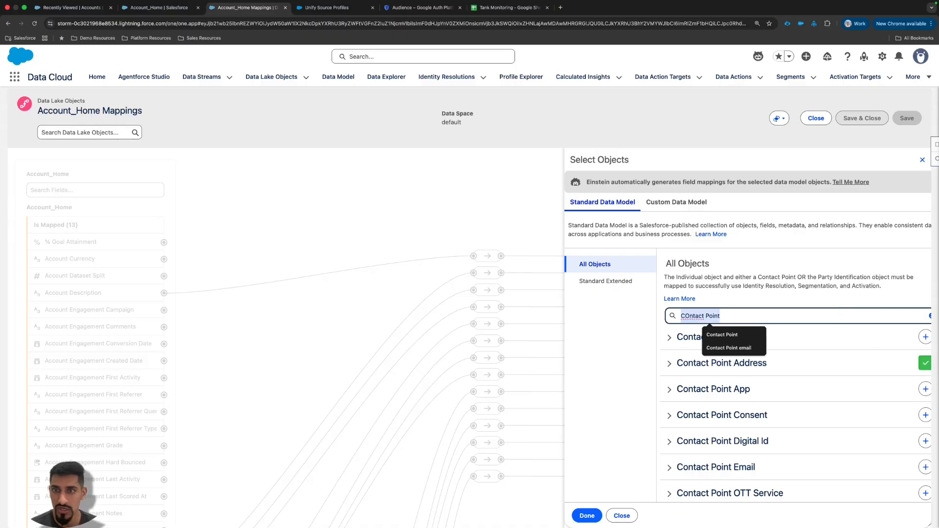
{"action": "type", "text": "Contact Point "}
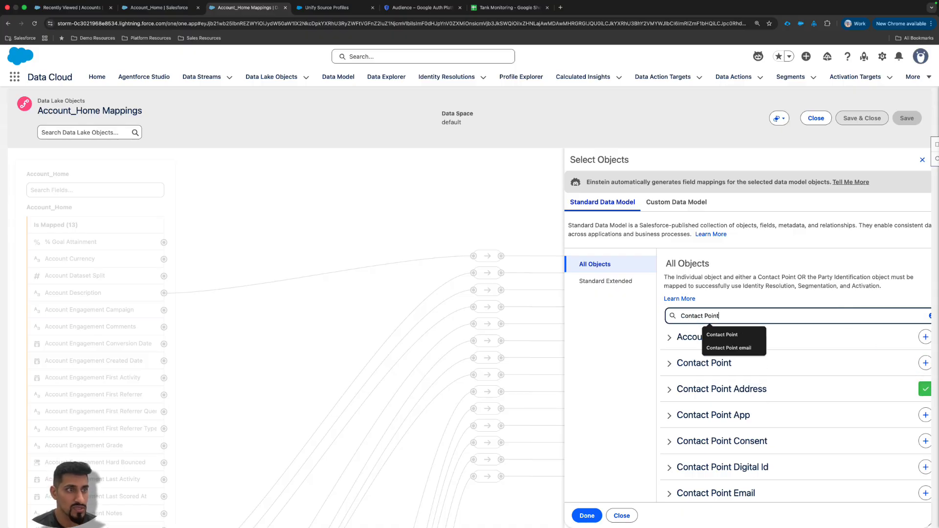
{"action": "type", "text": "Phone"}
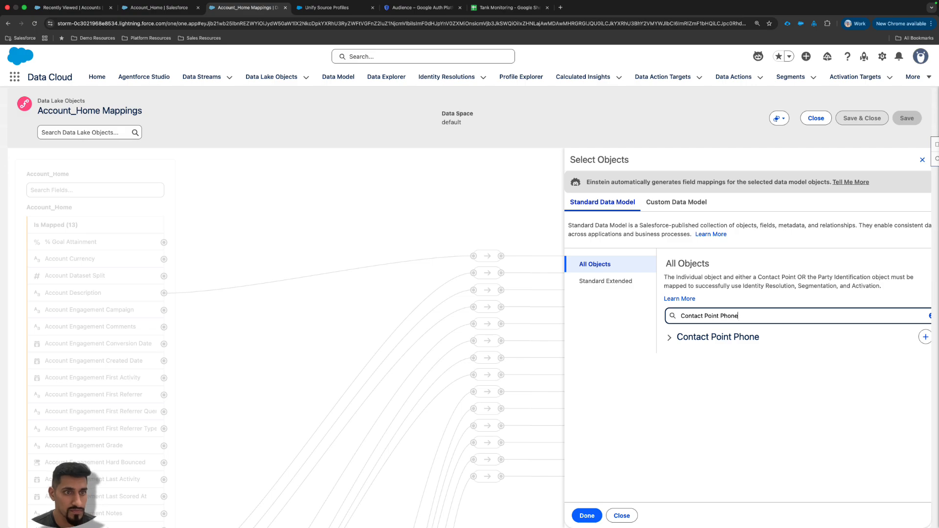
{"action": "left_click", "coordinate": [925, 342]}
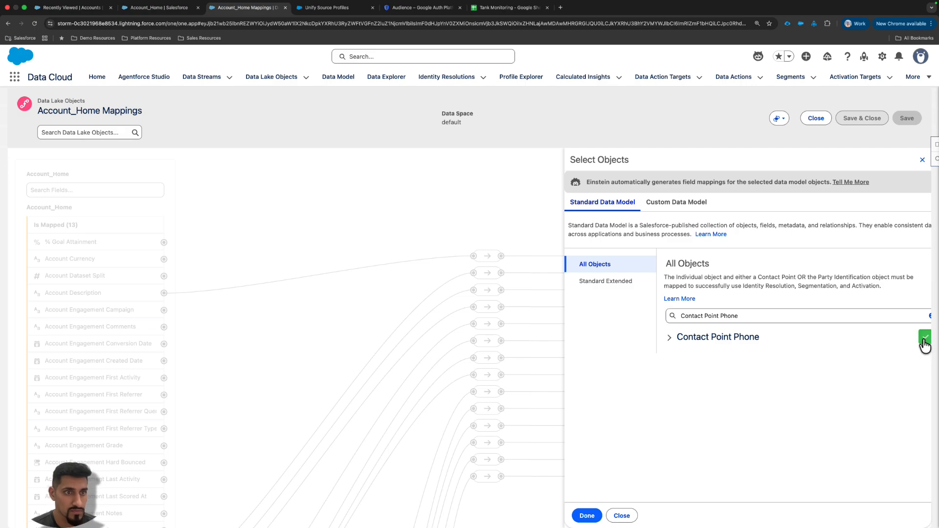
{"action": "left_click", "coordinate": [587, 515]}
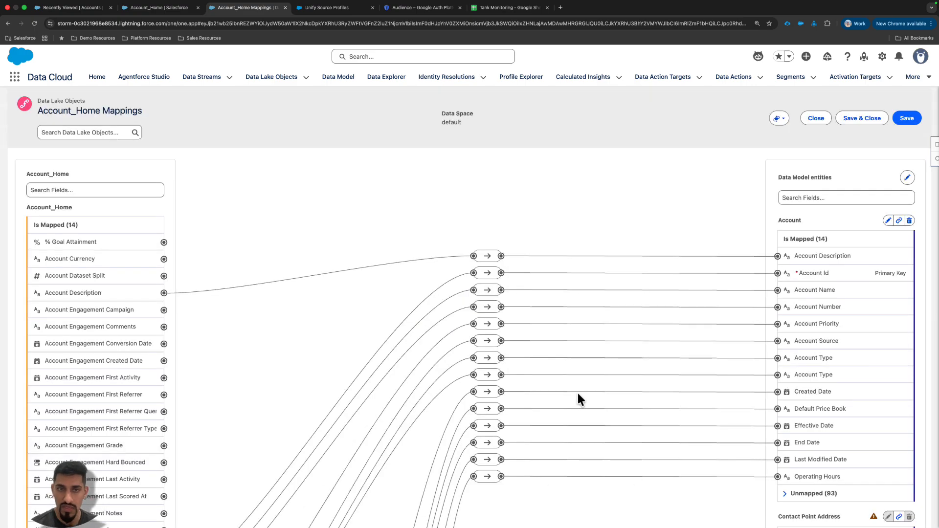
- Map the Account ID source field to the Contact Point Address Id primary key
{"action": "scroll", "coordinate": [745, 346], "scroll_direction": "down", "scroll_amount": 5}
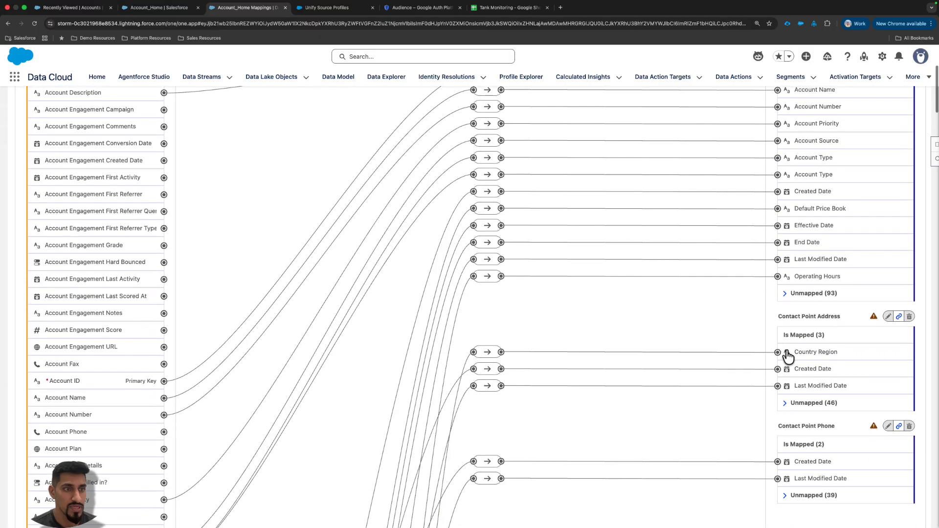
{"action": "scroll", "coordinate": [846, 306], "scroll_direction": "down", "scroll_amount": 1}
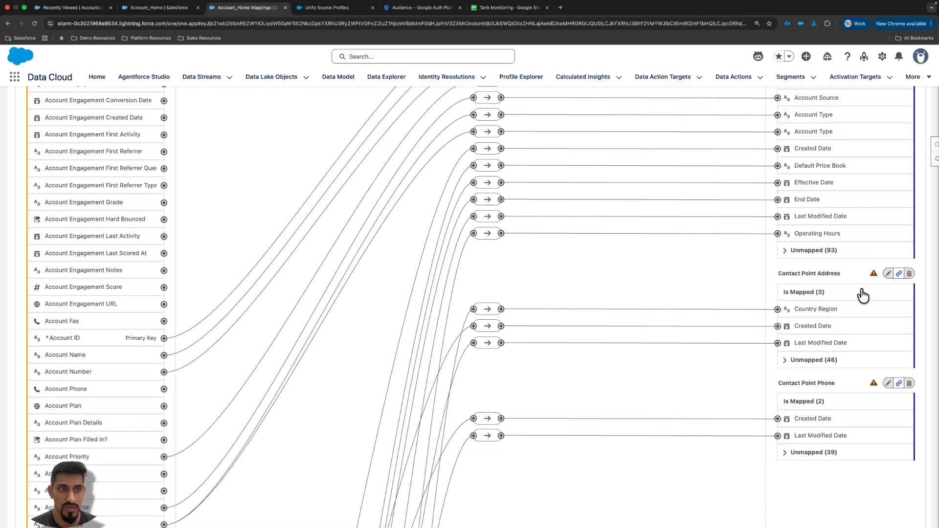
{"action": "left_click", "coordinate": [793, 362]}
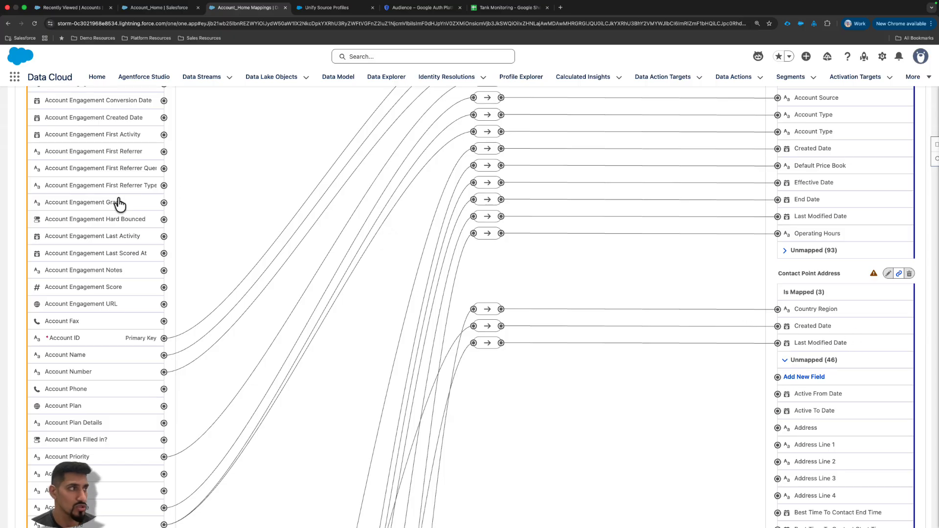
{"action": "scroll", "coordinate": [864, 379], "scroll_direction": "down", "scroll_amount": 5}
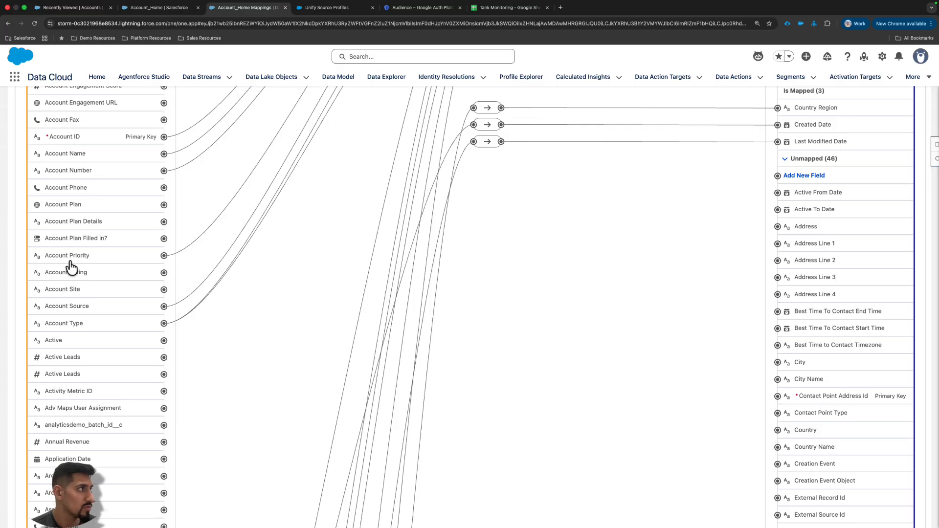
{"action": "scroll", "coordinate": [93, 186], "scroll_direction": "up", "scroll_amount": 3}
{"action": "left_click", "coordinate": [153, 217]}
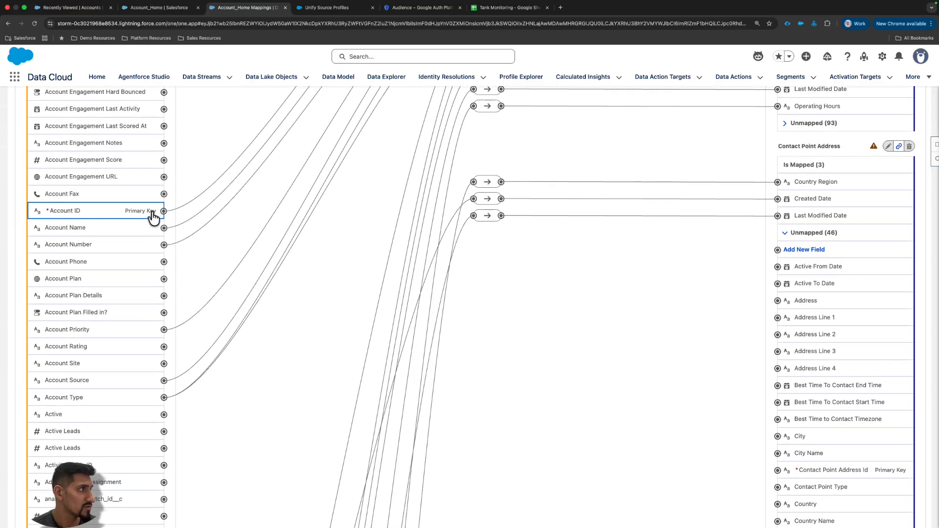
{"action": "scroll", "coordinate": [814, 421], "scroll_direction": "down", "scroll_amount": 2}
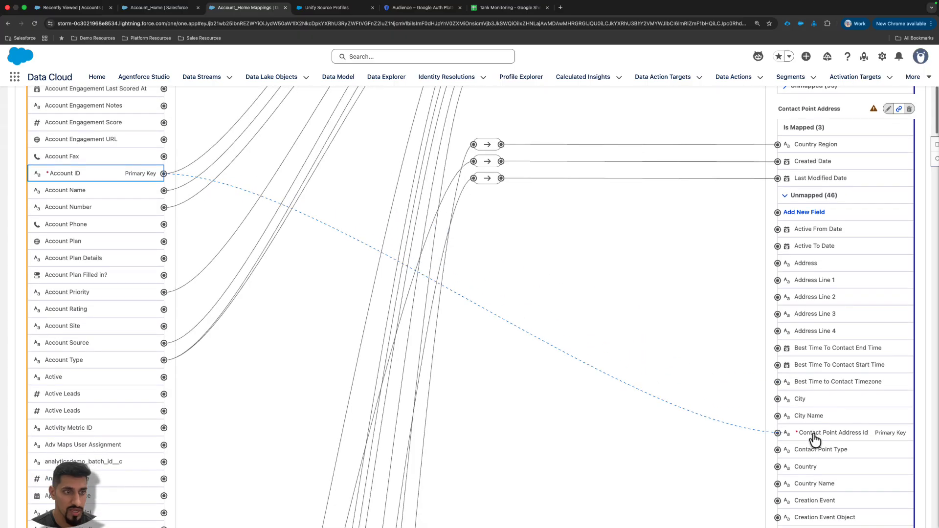
{"action": "left_click", "coordinate": [804, 433]}
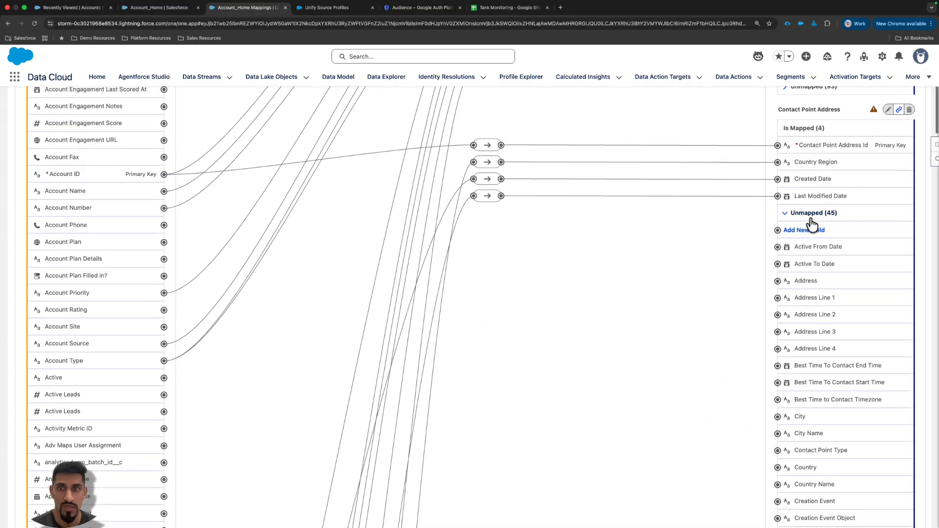
- Collapse Contact Point Address's unmapped fields and map the Account ID source field to the Contact Point Phone Id primary key
{"action": "scroll", "coordinate": [813, 274], "scroll_direction": "down", "scroll_amount": 5}
{"action": "scroll", "coordinate": [814, 304], "scroll_direction": "down", "scroll_amount": 9}
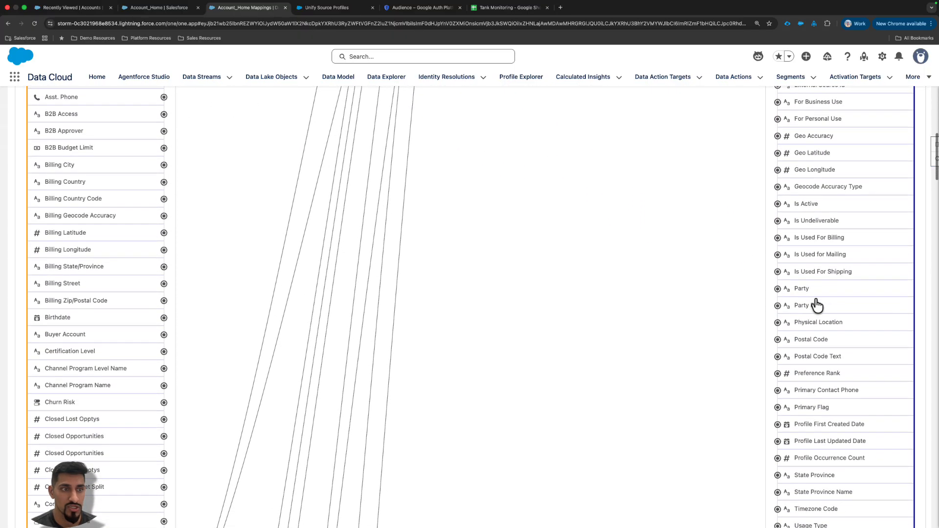
{"action": "scroll", "coordinate": [815, 304], "scroll_direction": "up", "scroll_amount": 20}
{"action": "left_click", "coordinate": [820, 393]}
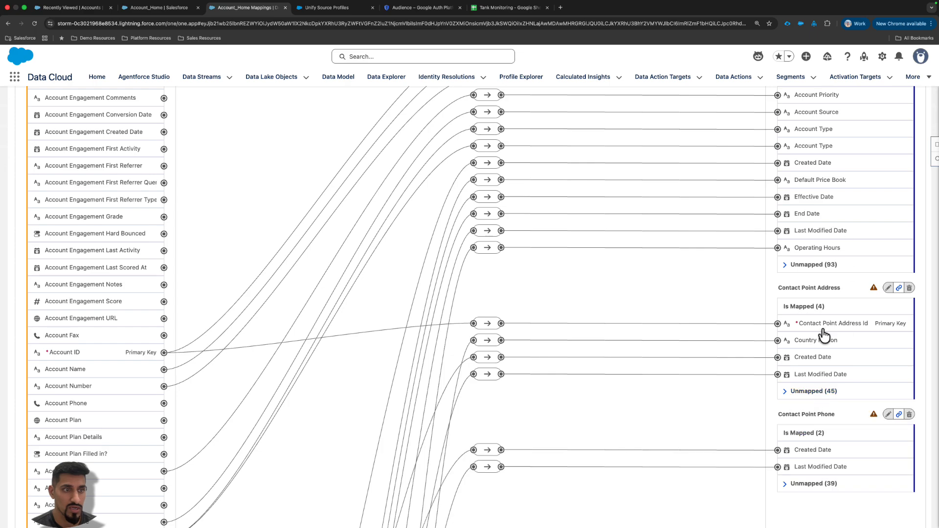
{"action": "scroll", "coordinate": [822, 352], "scroll_direction": "down", "scroll_amount": 3}
{"action": "left_click", "coordinate": [817, 384]}
{"action": "scroll", "coordinate": [824, 403], "scroll_direction": "down", "scroll_amount": 2}
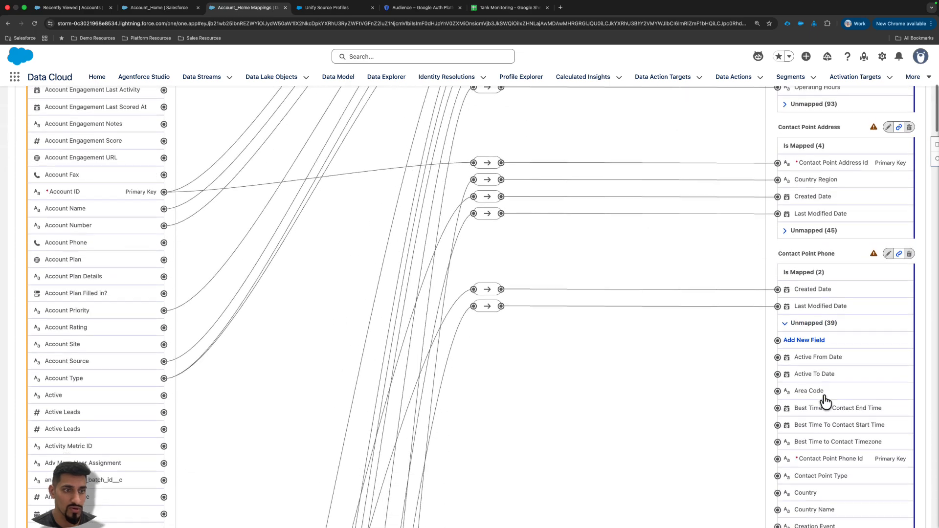
{"action": "left_click", "coordinate": [131, 185]}
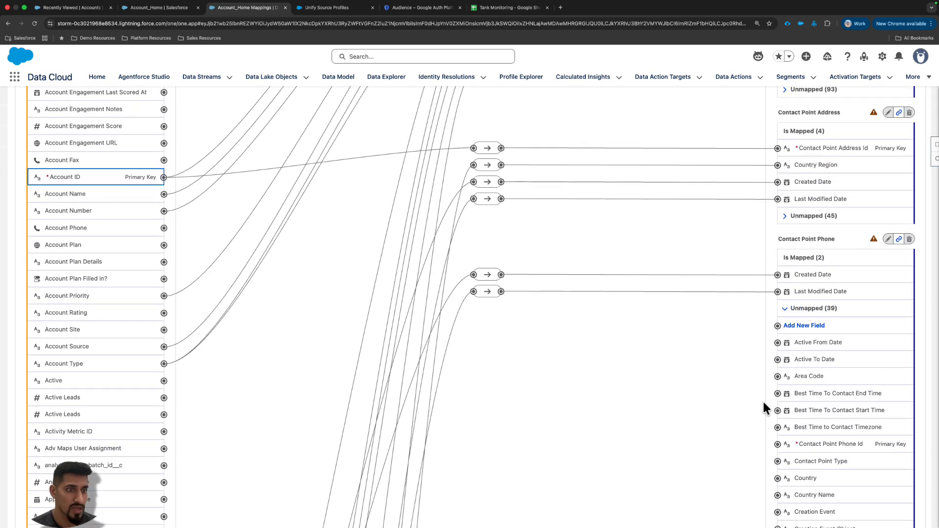
{"action": "scroll", "coordinate": [824, 405], "scroll_direction": "down", "scroll_amount": 1}
{"action": "left_click", "coordinate": [812, 424]}
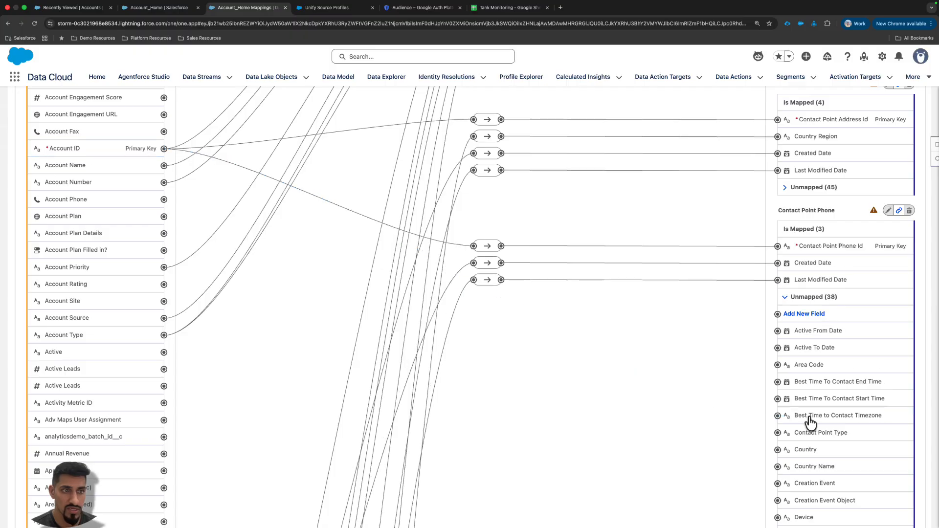
- Map the Account ID source field to Contact Point Phone's Party field and collapse that object's unmapped fields
{"action": "scroll", "coordinate": [837, 395], "scroll_direction": "down", "scroll_amount": 10}
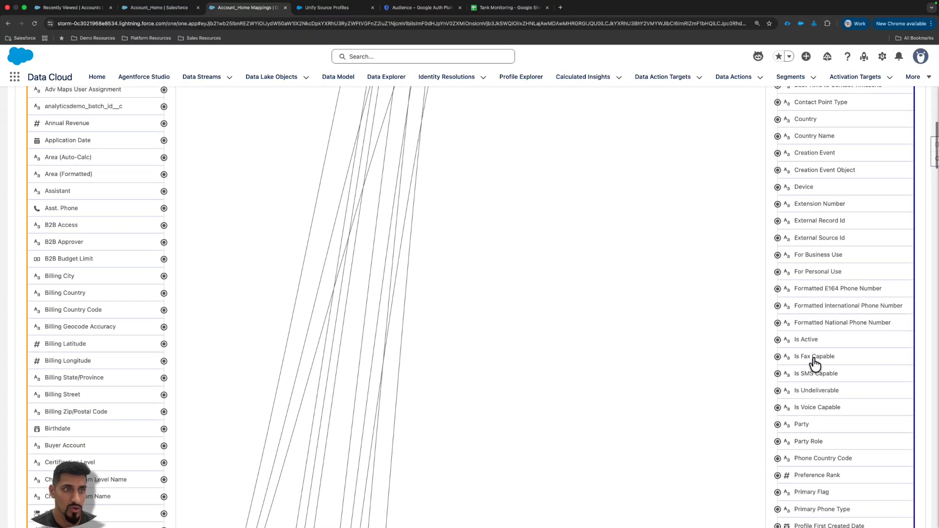
{"action": "scroll", "coordinate": [813, 362], "scroll_direction": "down", "scroll_amount": 6}
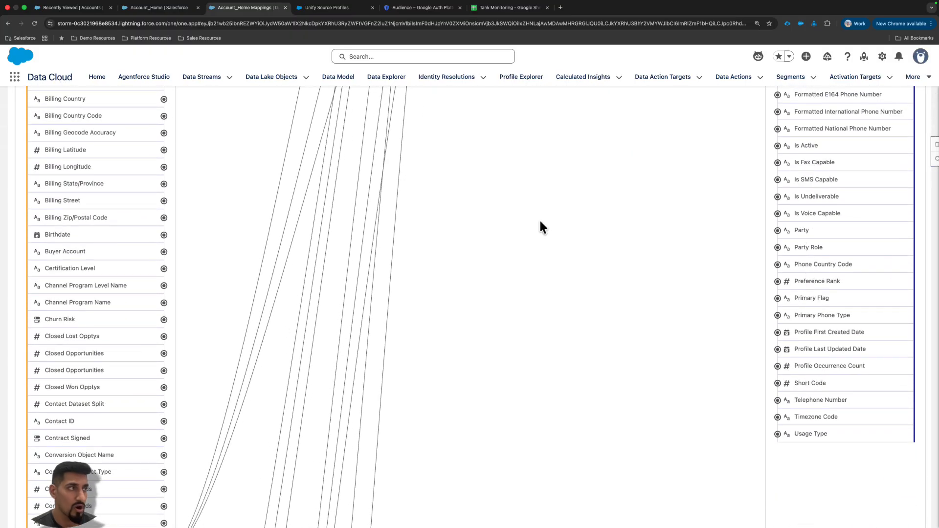
{"action": "scroll", "coordinate": [98, 157], "scroll_direction": "up", "scroll_amount": 6}
{"action": "scroll", "coordinate": [101, 205], "scroll_direction": "up", "scroll_amount": 6}
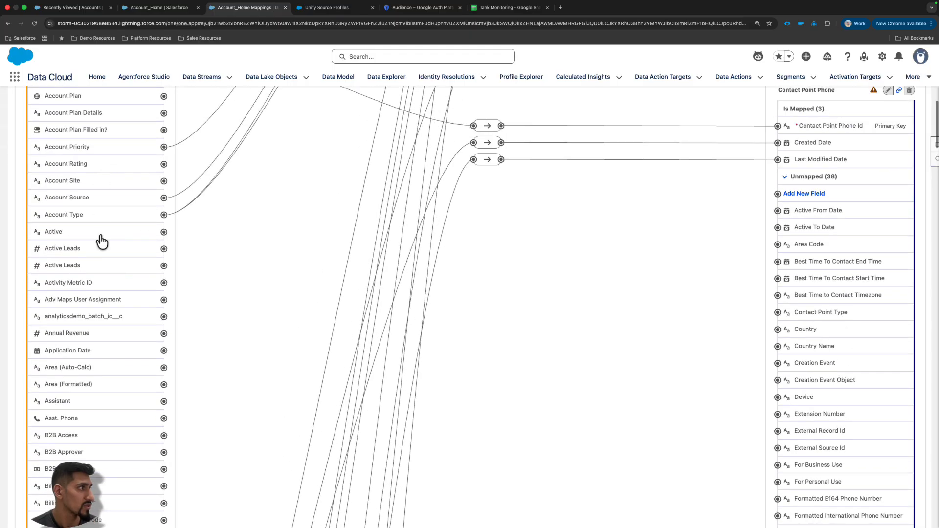
{"action": "scroll", "coordinate": [116, 244], "scroll_direction": "up", "scroll_amount": 9}
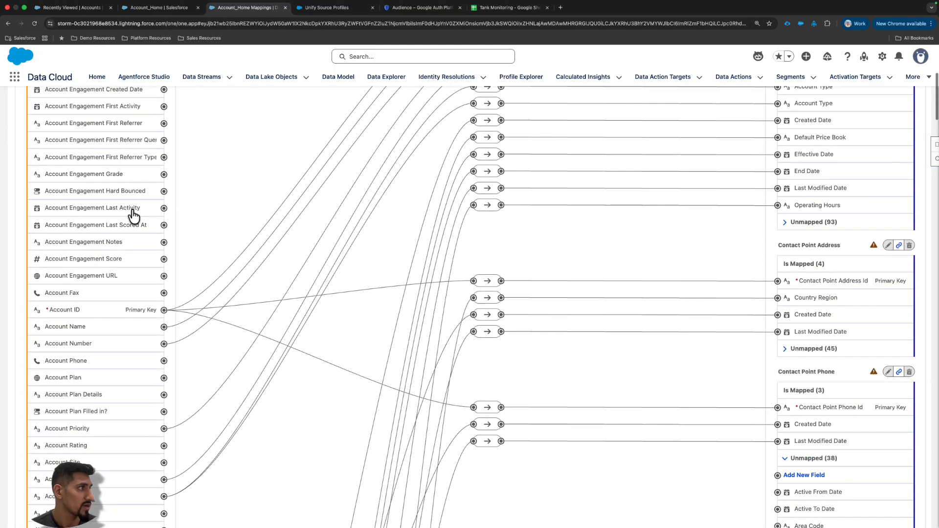
{"action": "left_click", "coordinate": [131, 315]}
{"action": "scroll", "coordinate": [823, 374], "scroll_direction": "down", "scroll_amount": 15}
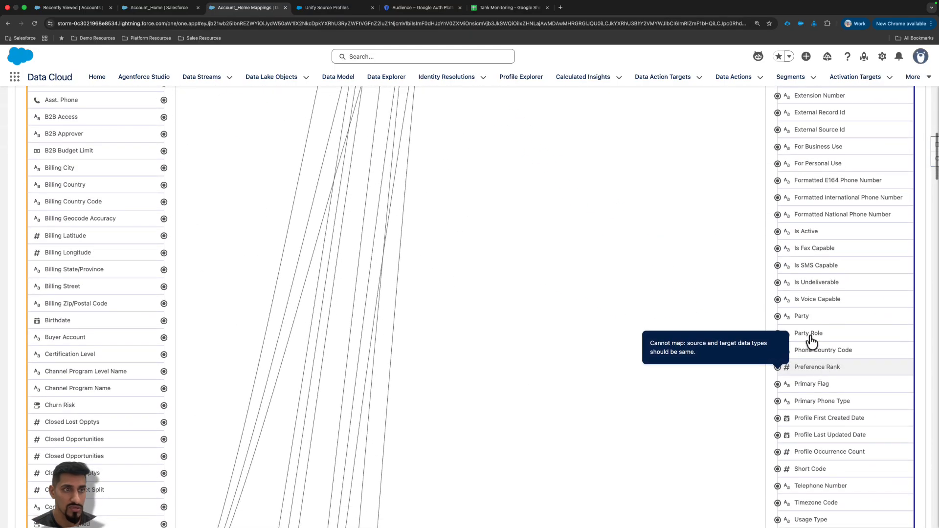
{"action": "scroll", "coordinate": [826, 293], "scroll_direction": "up", "scroll_amount": 4}
{"action": "scroll", "coordinate": [839, 270], "scroll_direction": "up", "scroll_amount": 13}
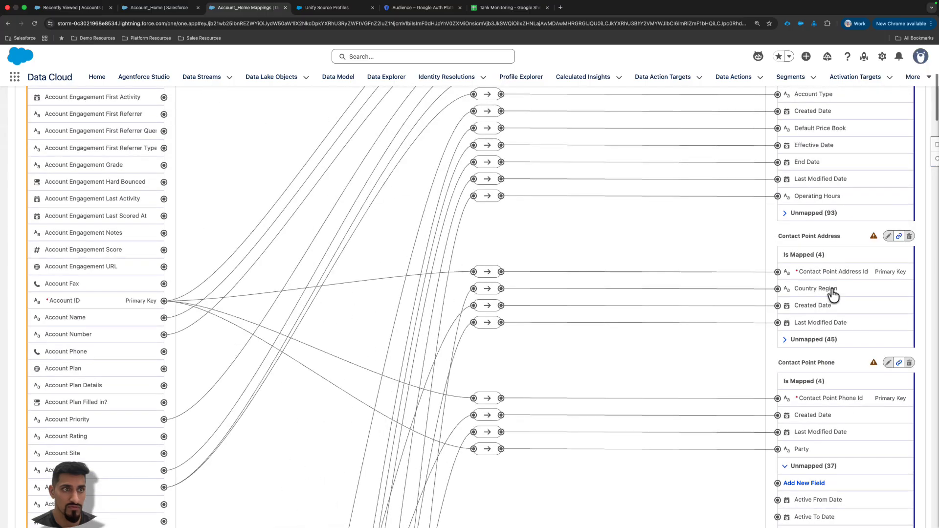
{"action": "left_click", "coordinate": [819, 466]}
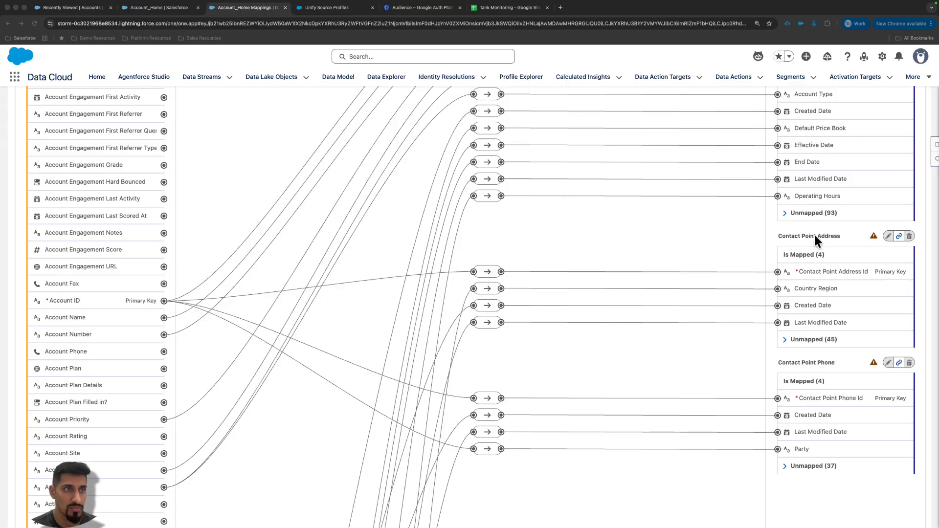
- Map the Account ID source field to Contact Point Address's Party field and collapse that object's unmapped fields
{"action": "left_click", "coordinate": [801, 340]}
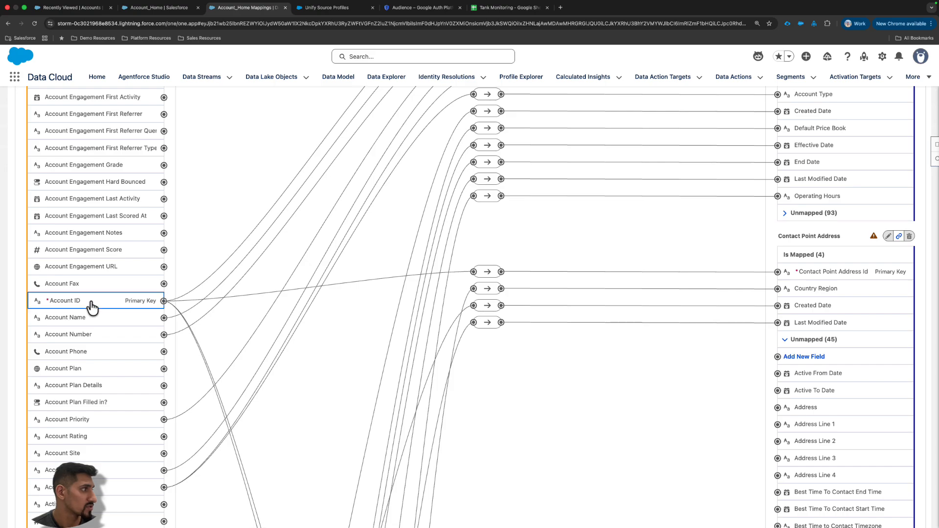
{"action": "left_click", "coordinate": [164, 300]}
{"action": "scroll", "coordinate": [807, 386], "scroll_direction": "down", "scroll_amount": 8}
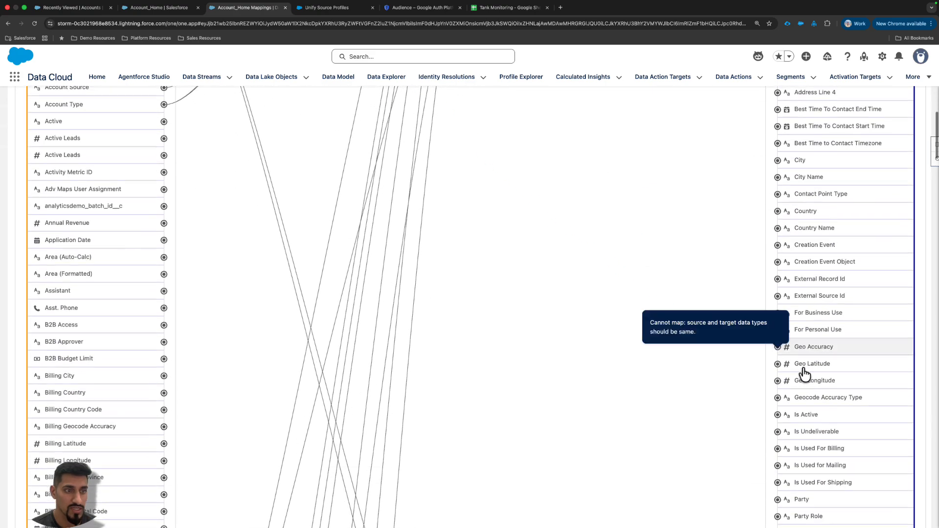
{"action": "scroll", "coordinate": [803, 375], "scroll_direction": "down", "scroll_amount": 10}
{"action": "scroll", "coordinate": [803, 373], "scroll_direction": "up", "scroll_amount": 5}
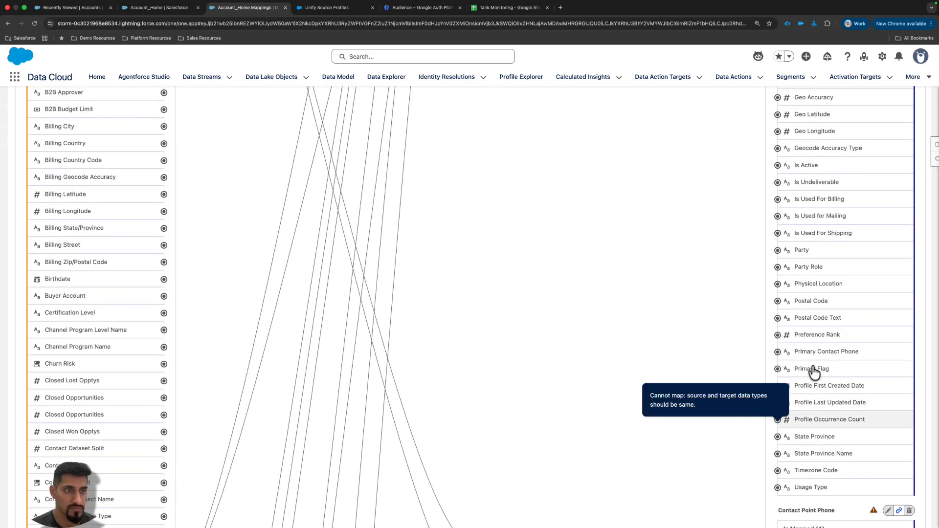
{"action": "scroll", "coordinate": [804, 262], "scroll_direction": "up", "scroll_amount": 4}
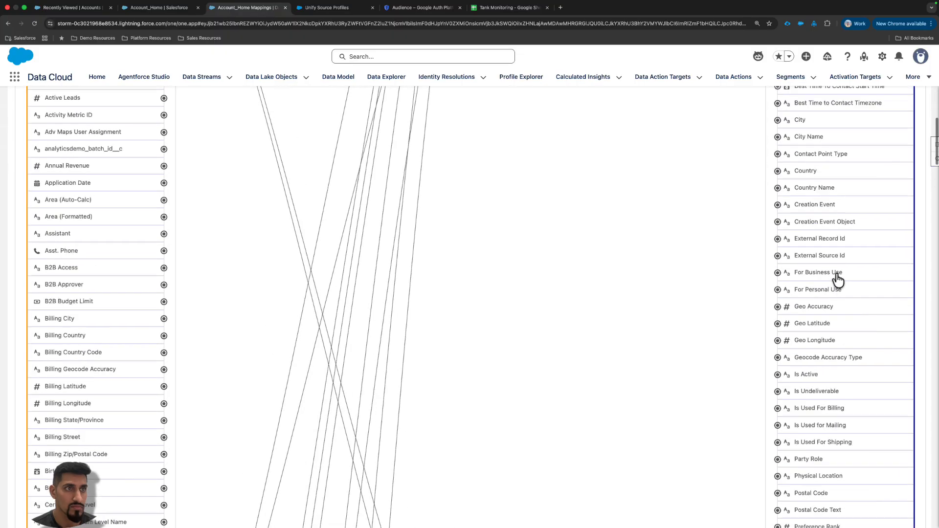
{"action": "scroll", "coordinate": [837, 279], "scroll_direction": "up", "scroll_amount": 10}
{"action": "left_click", "coordinate": [799, 357]}
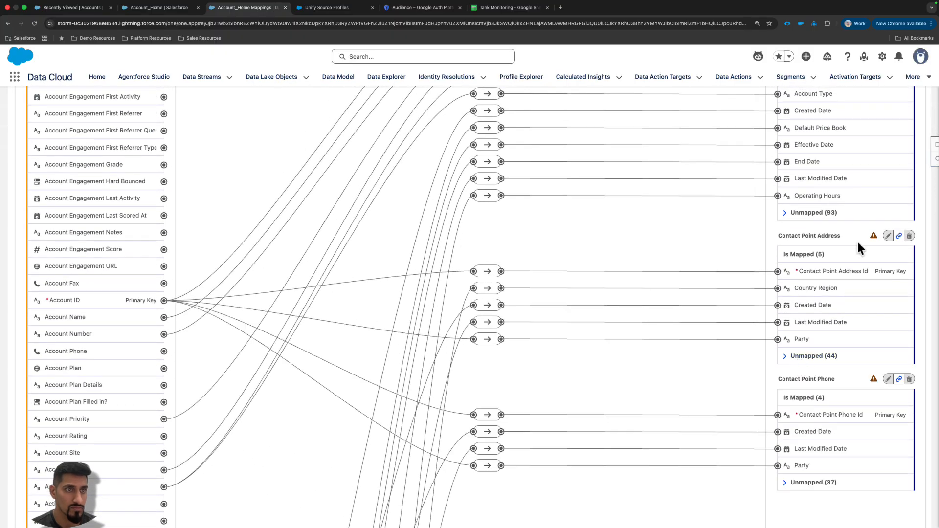
- Save and close the Account_Home mappings, and dismiss the notification
{"action": "scroll", "coordinate": [861, 206], "scroll_direction": "up", "scroll_amount": 6}
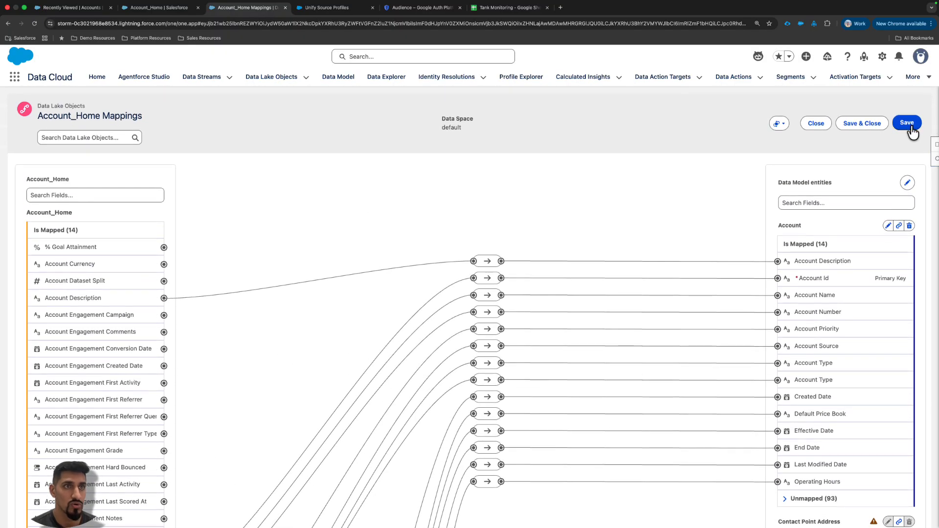
{"action": "left_click", "coordinate": [867, 125]}
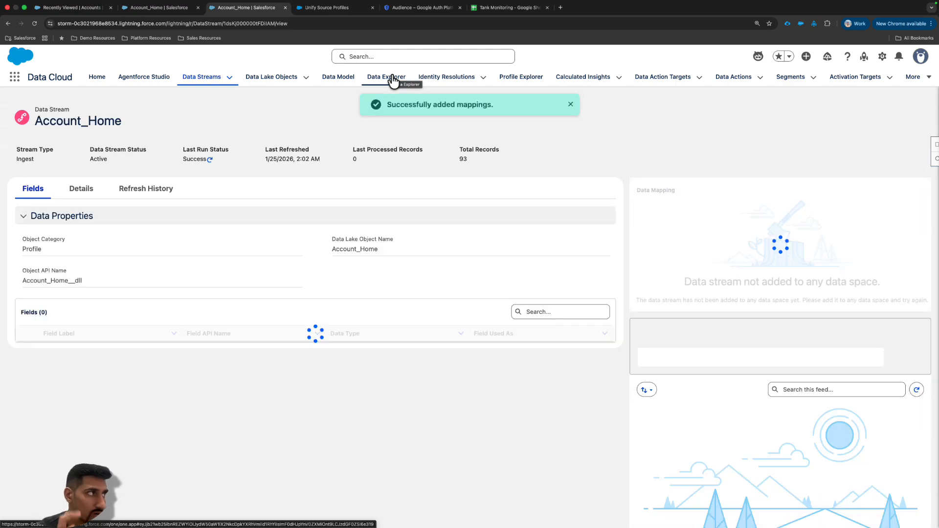
{"action": "left_click", "coordinate": [570, 106]}
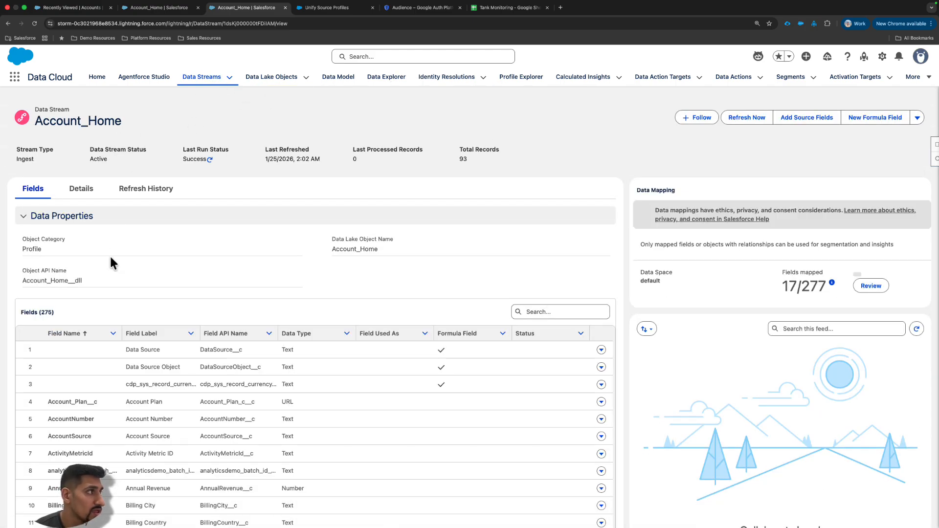
- Open the Account object from the list of mapped data model objects to check its mapped data streams
{"action": "left_click_drag", "start_coordinate": [36, 122], "coordinate": [158, 123]}
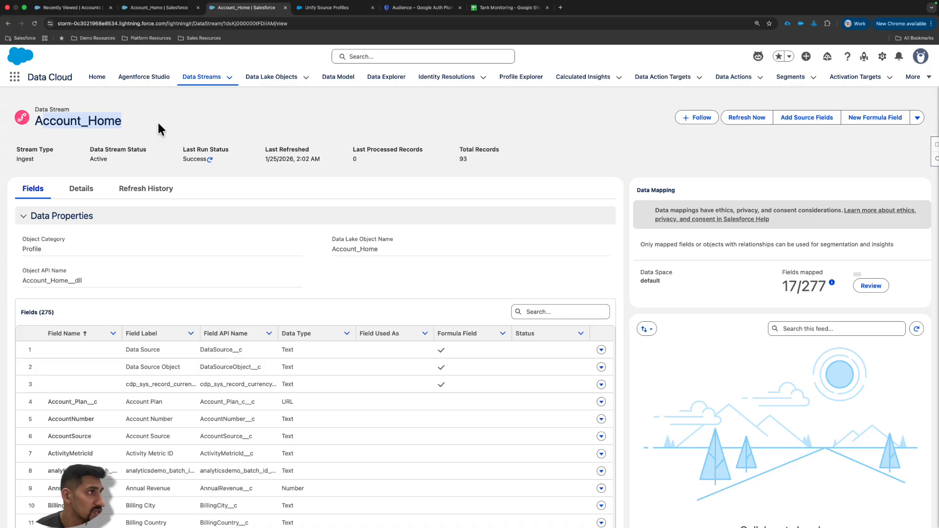
{"action": "left_click", "coordinate": [157, 123]}
{"action": "left_click", "coordinate": [336, 78]}
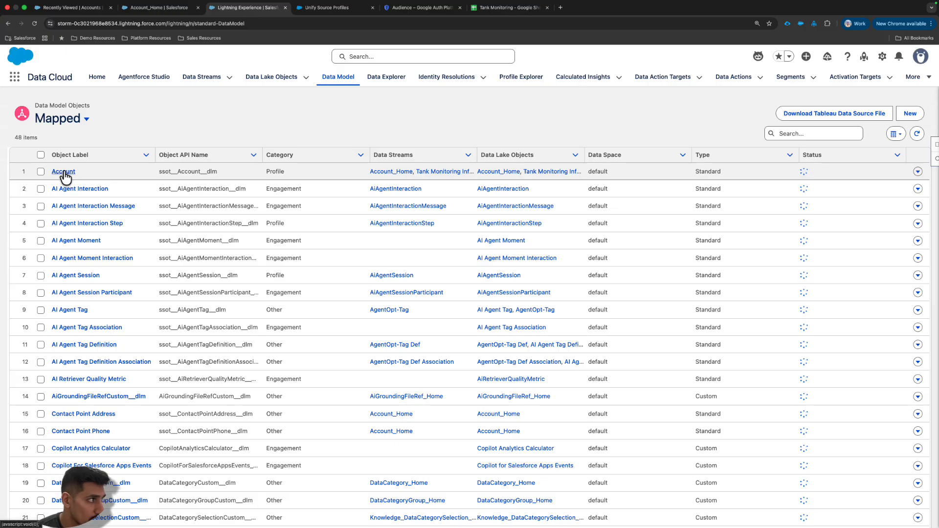
{"action": "left_click", "coordinate": [64, 173]}
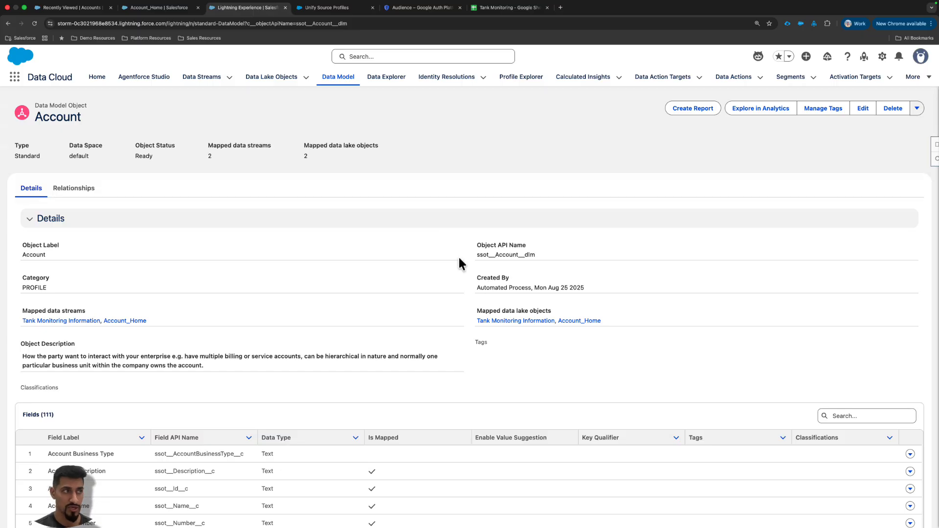
- Display the Account data model object's records in Data Explorer for the default data space
{"action": "left_click", "coordinate": [387, 80]}
{"action": "left_click", "coordinate": [218, 156]}
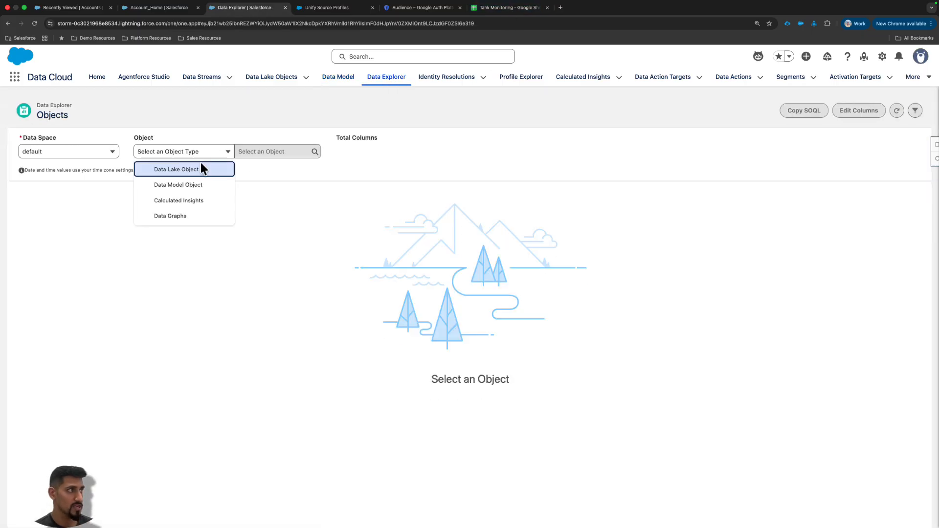
{"action": "left_click", "coordinate": [186, 185]}
{"action": "left_click", "coordinate": [269, 149]}
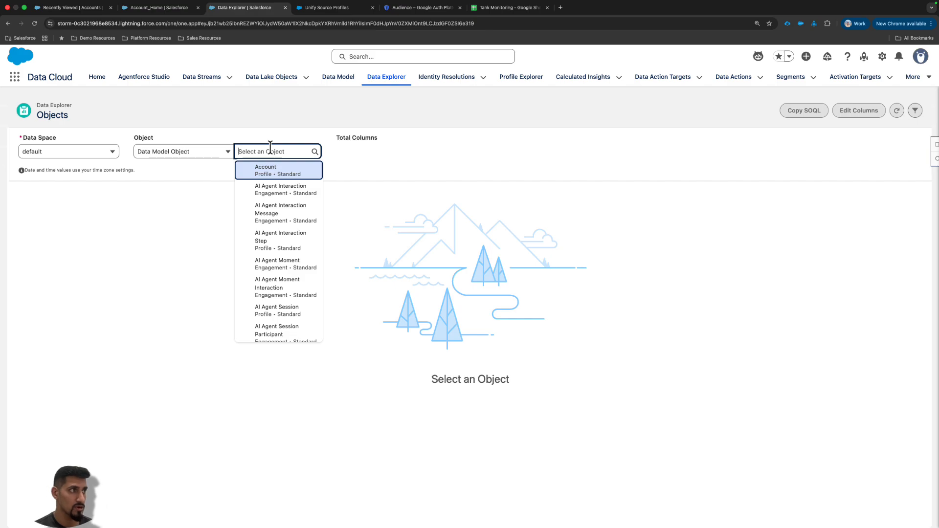
{"action": "left_click", "coordinate": [269, 170]}
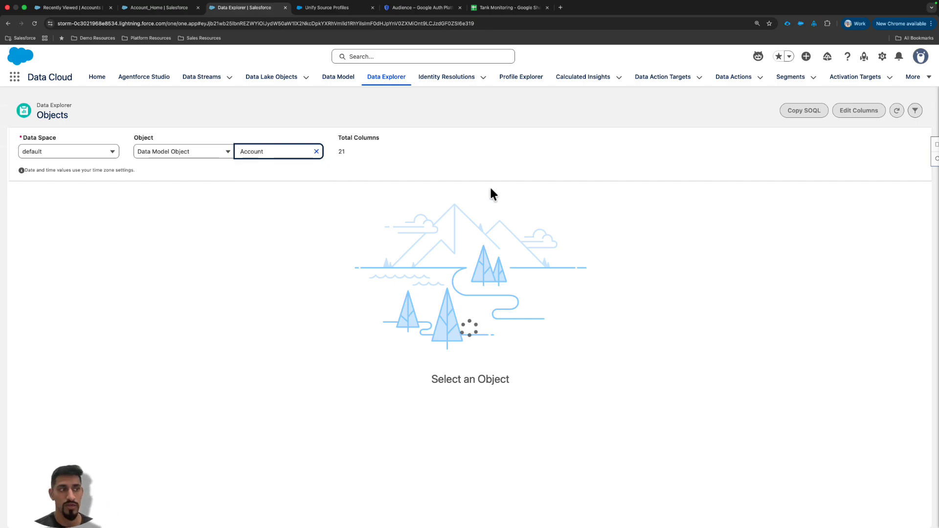
- Switch to the Customer Visual Aids diagram in Lucidchart and trace the flow from Sheets and Salesforce Core through Data360 to the combined profile
{"action": "key", "text": "ctrl+Right"}
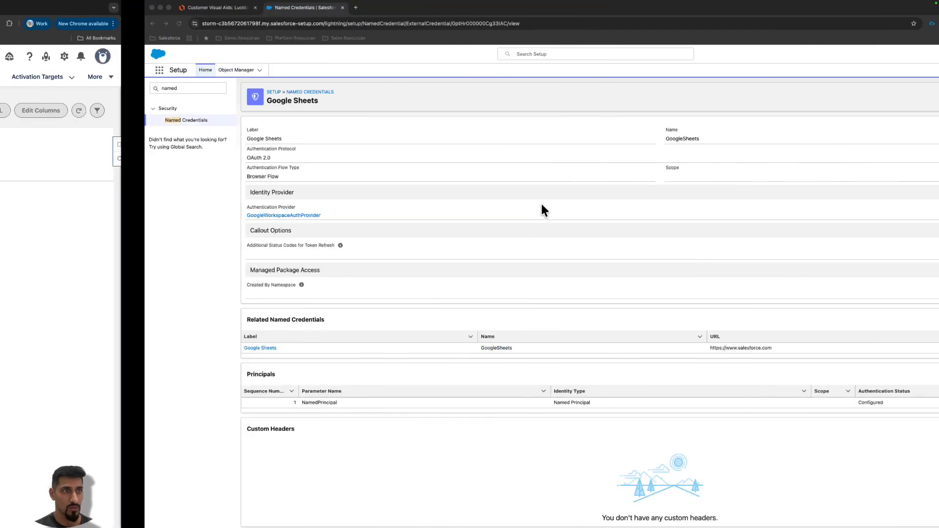
{"action": "left_click", "coordinate": [80, 13]}
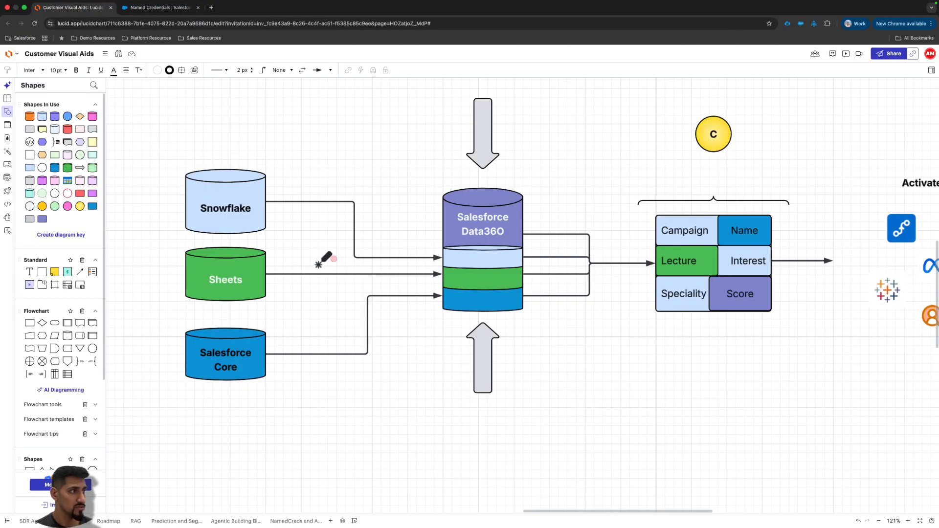
{"action": "left_click_drag", "start_coordinate": [187, 309], "coordinate": [289, 317]}
{"action": "left_click_drag", "start_coordinate": [203, 385], "coordinate": [332, 385]}
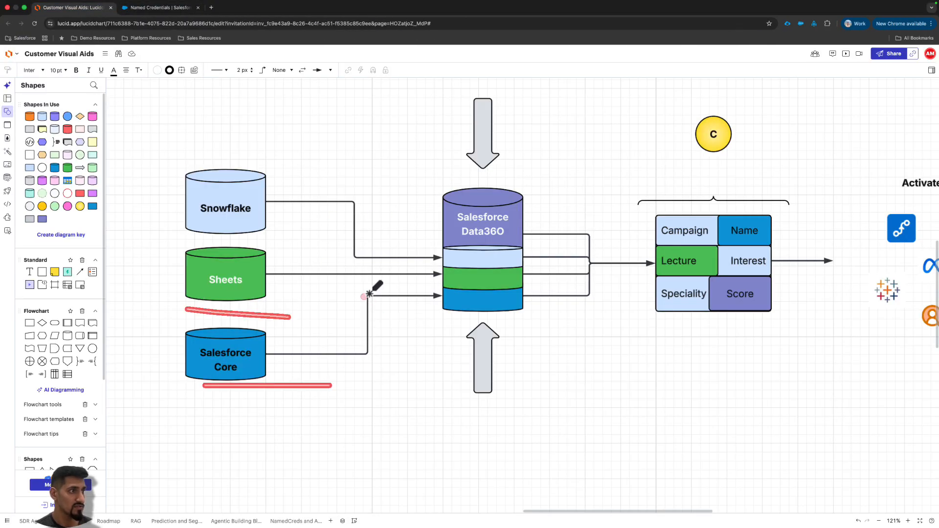
{"action": "left_click_drag", "start_coordinate": [362, 296], "coordinate": [433, 294]}
{"action": "mouse_move", "coordinate": [525, 363]}
{"action": "left_mouse_down"}
{"action": "mouse_move", "coordinate": [540, 281]}
{"action": "mouse_move", "coordinate": [556, 302]}
{"action": "left_mouse_up"}
{"action": "left_click_drag", "start_coordinate": [542, 163], "coordinate": [548, 196]}
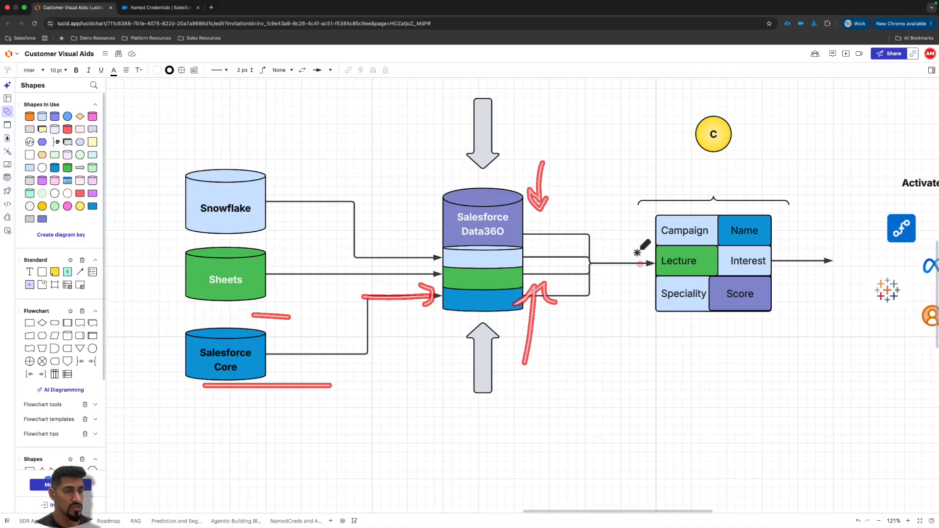
{"action": "mouse_move", "coordinate": [642, 216]}
{"action": "left_mouse_down"}
{"action": "mouse_move", "coordinate": [608, 235]}
{"action": "mouse_move", "coordinate": [685, 314]}
{"action": "left_mouse_up"}
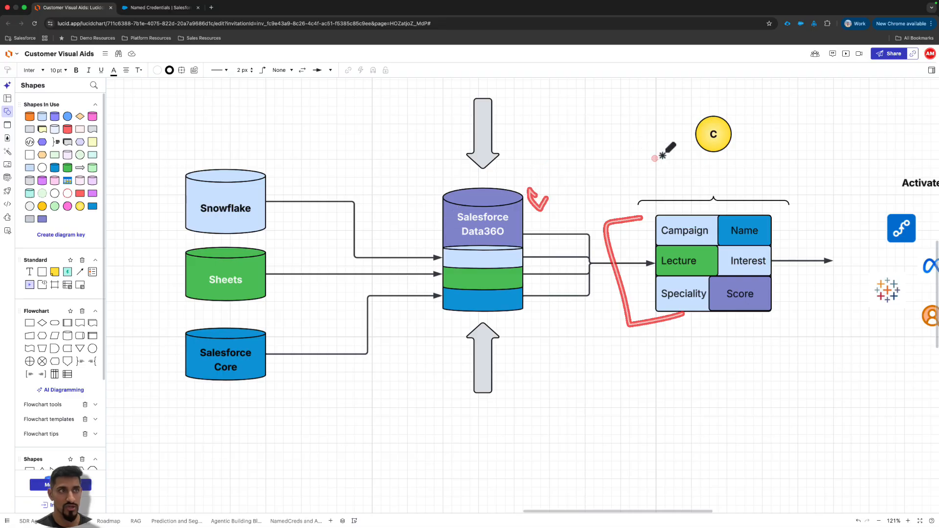
{"action": "left_click_drag", "start_coordinate": [656, 159], "coordinate": [776, 153]}
- Return to Data Explorer in Data Cloud and examine the Data Source values of the Account records
{"action": "key", "text": "ctrl+Left"}
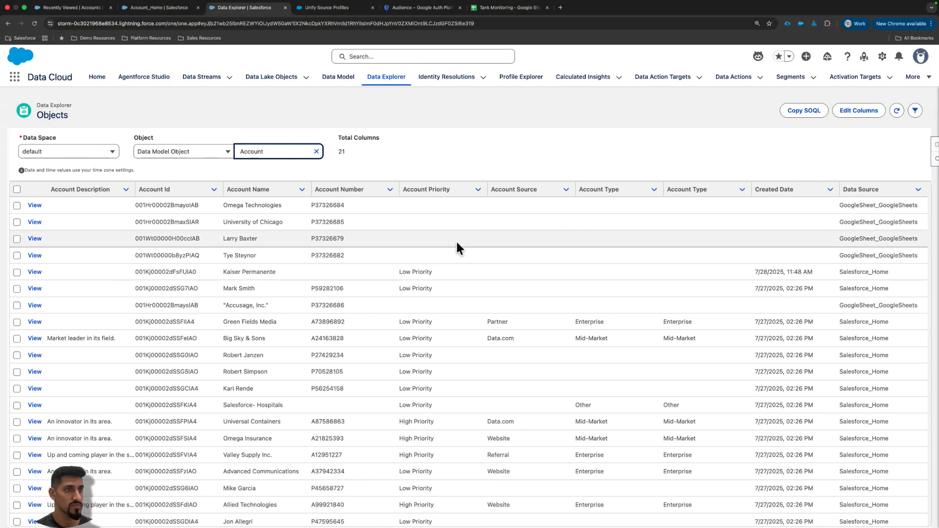
{"action": "double_click", "coordinate": [879, 205]}
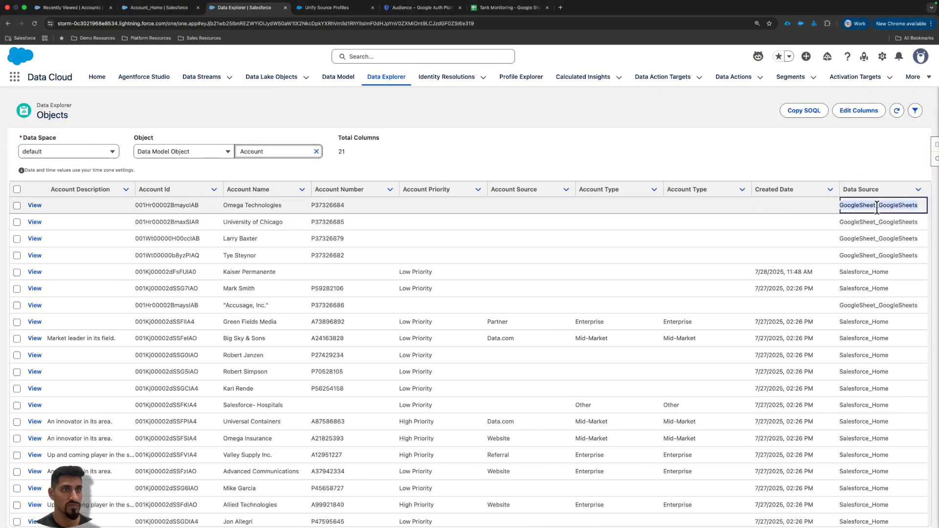
{"action": "left_click", "coordinate": [855, 321]}
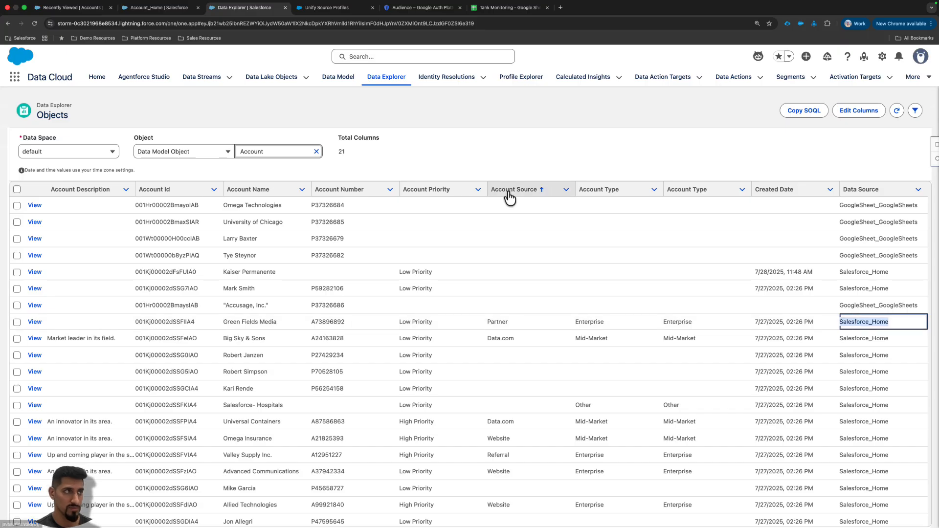
- Start a new identity resolution ruleset with the Create New Ruleset option
{"action": "left_click", "coordinate": [445, 83]}
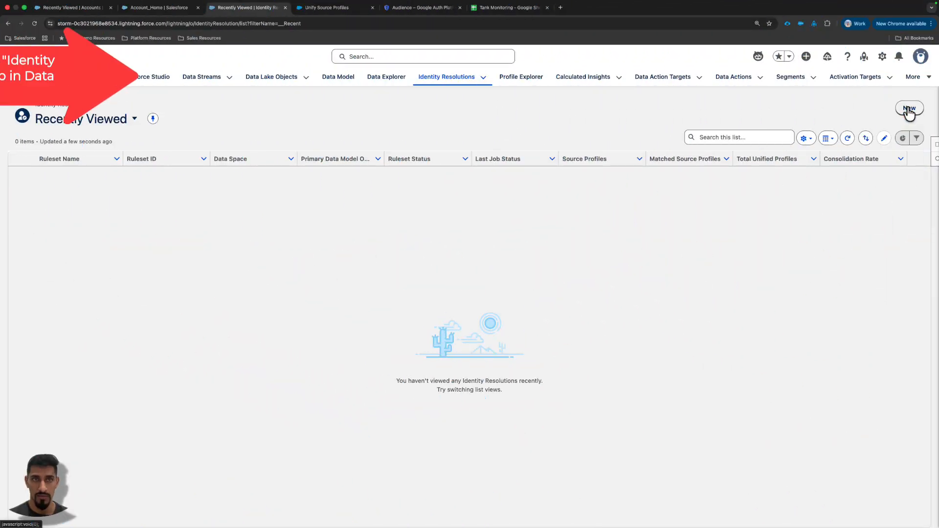
{"action": "left_click", "coordinate": [908, 109]}
{"action": "left_click", "coordinate": [409, 224]}
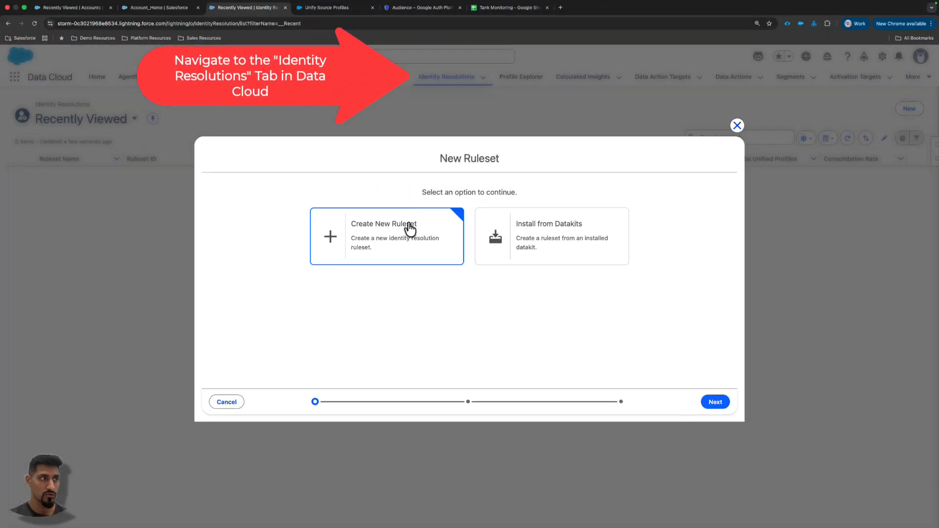
{"action": "left_click", "coordinate": [712, 401]}
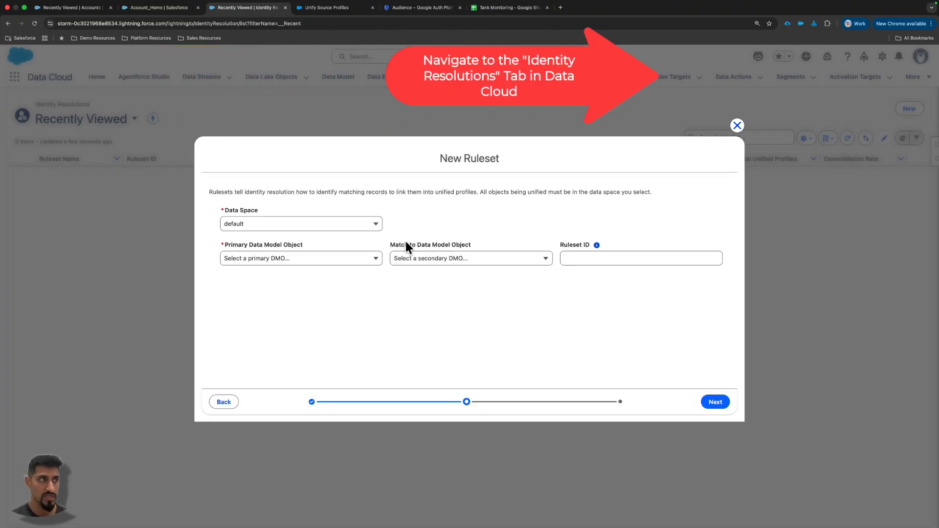
- Set the ruleset's primary data model object to Account and its Ruleset ID to 0001, with Account as the match object
{"action": "left_click", "coordinate": [357, 259]}
{"action": "left_click", "coordinate": [310, 277]}
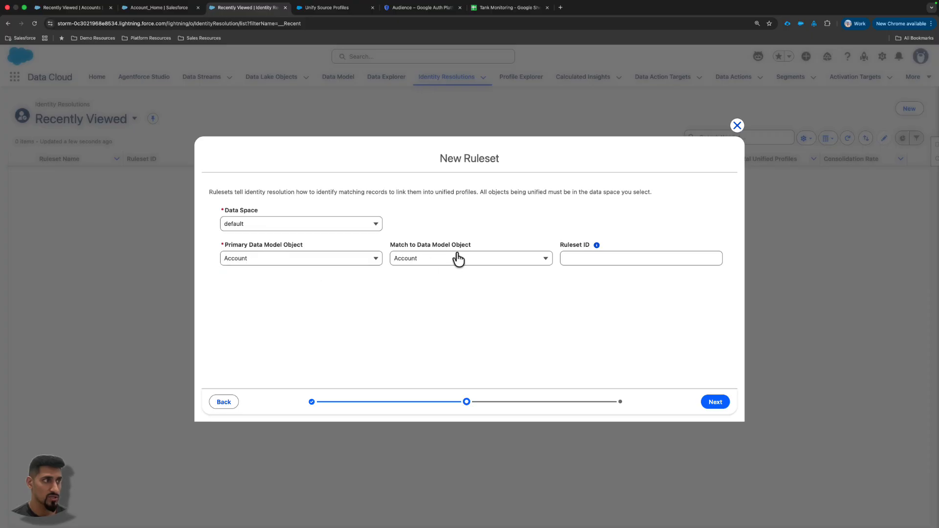
{"action": "left_click", "coordinate": [456, 259]}
{"action": "left_click", "coordinate": [579, 259]}
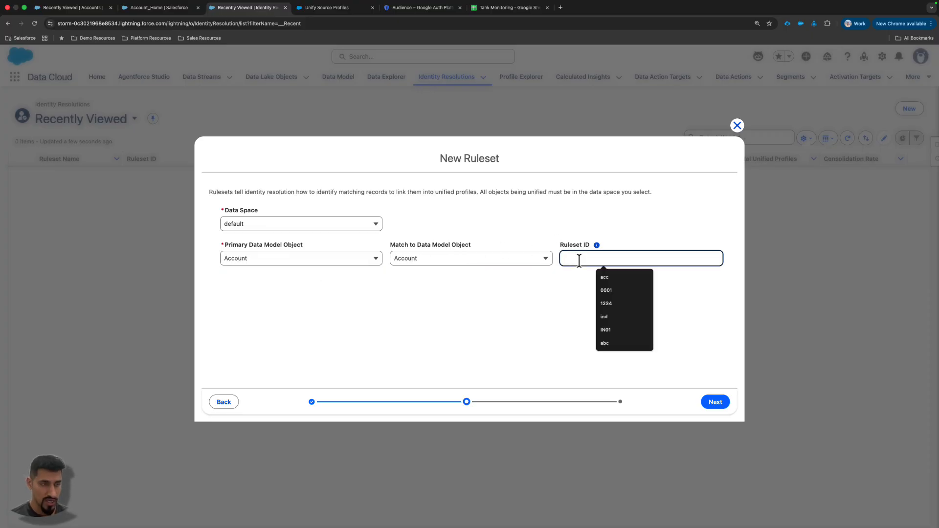
{"action": "type", "text": "0001"}
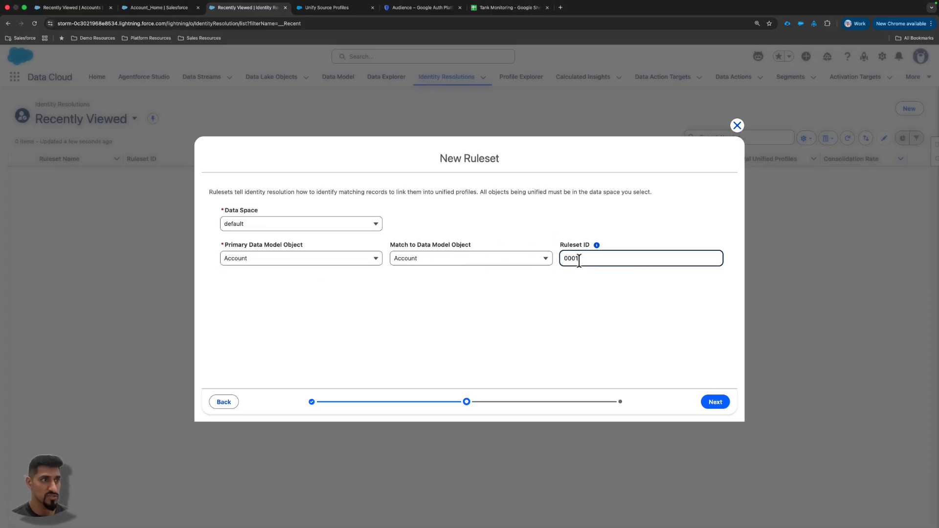
- Continue to the ruleset naming stage and name the ruleset Account Unification Ruleset
{"action": "left_click", "coordinate": [715, 406]}
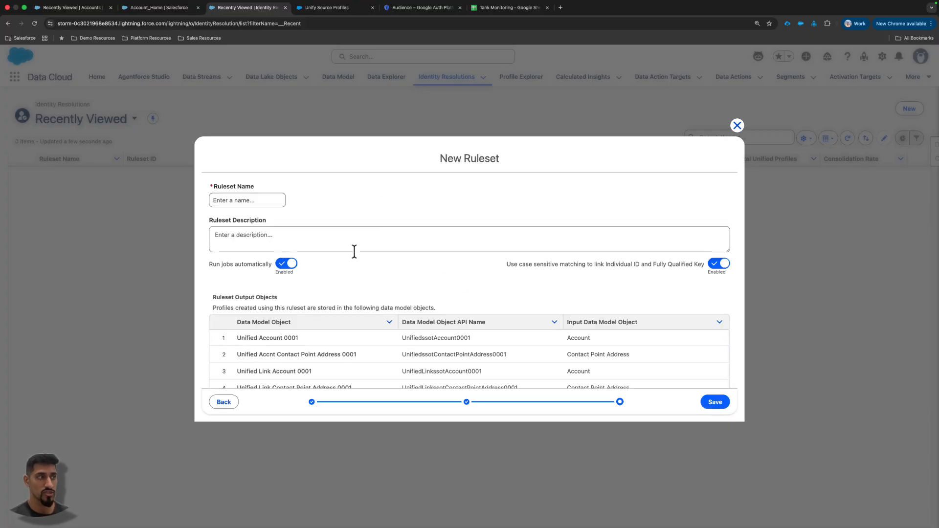
{"action": "scroll", "coordinate": [413, 298], "scroll_direction": "down", "scroll_amount": 1}
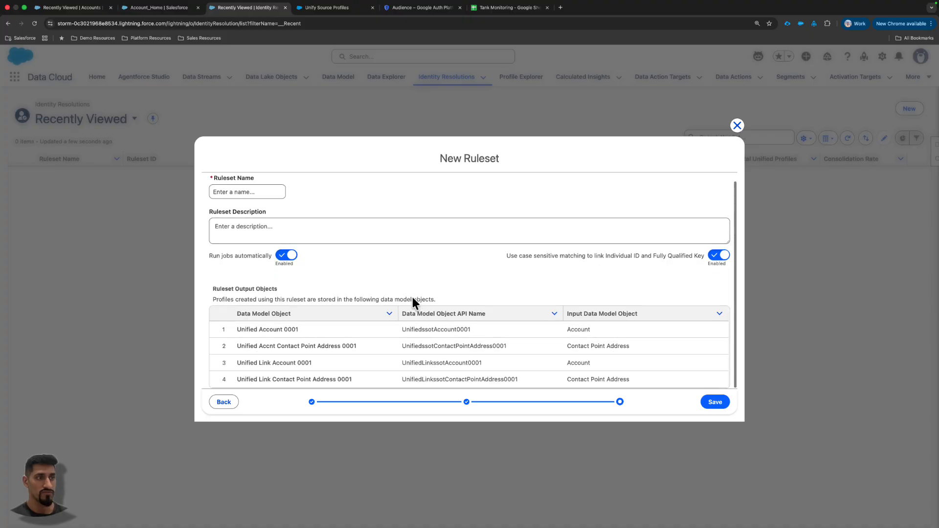
{"action": "scroll", "coordinate": [395, 269], "scroll_direction": "up", "scroll_amount": 1}
{"action": "left_click", "coordinate": [246, 200]}
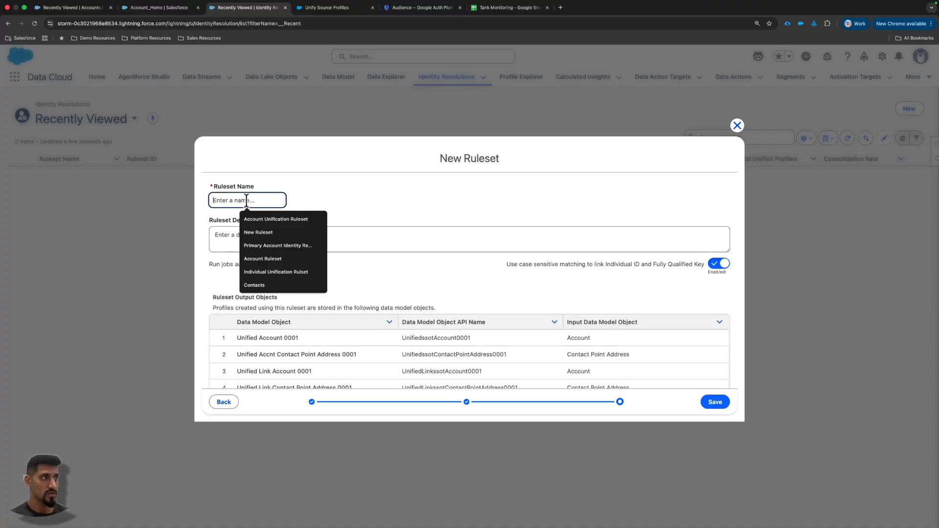
{"action": "left_click", "coordinate": [276, 215]}
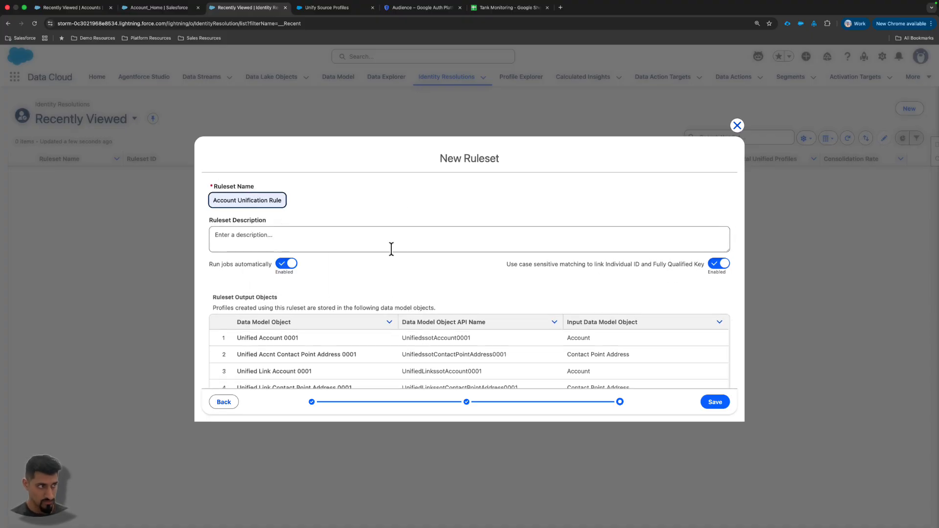
{"action": "scroll", "coordinate": [255, 201], "scroll_direction": "right", "scroll_amount": 1}
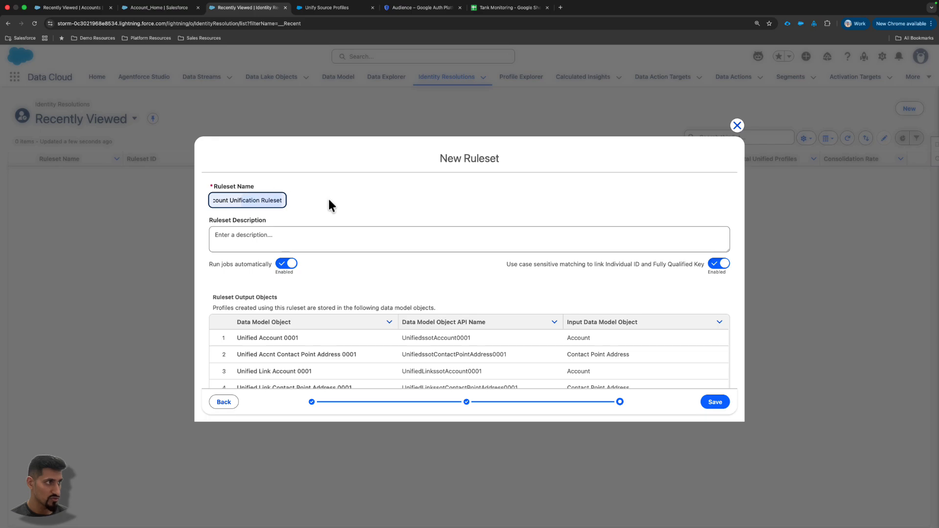
{"action": "left_click", "coordinate": [328, 201]}
- Check the data model objects the ruleset outputs, including the Unified Account API name, and save the ruleset
{"action": "scroll", "coordinate": [451, 311], "scroll_direction": "down", "scroll_amount": 1}
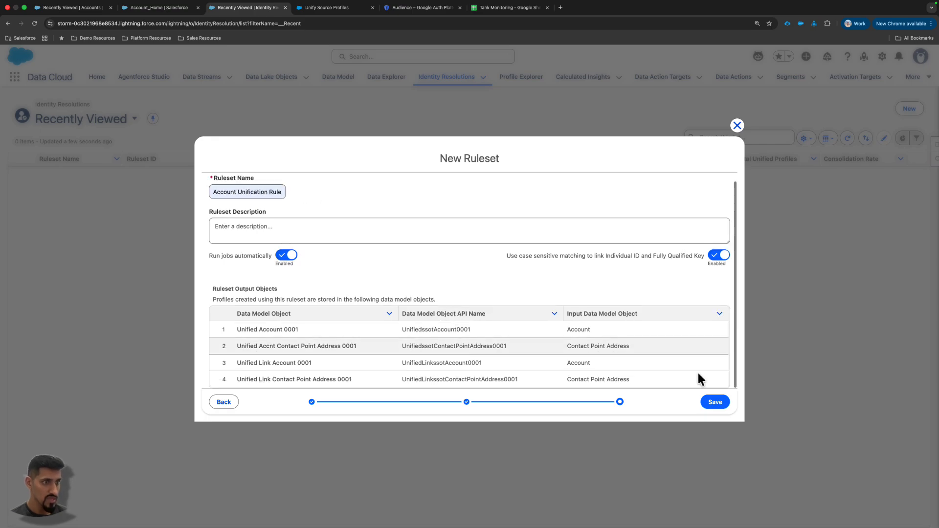
{"action": "double_click", "coordinate": [405, 329]}
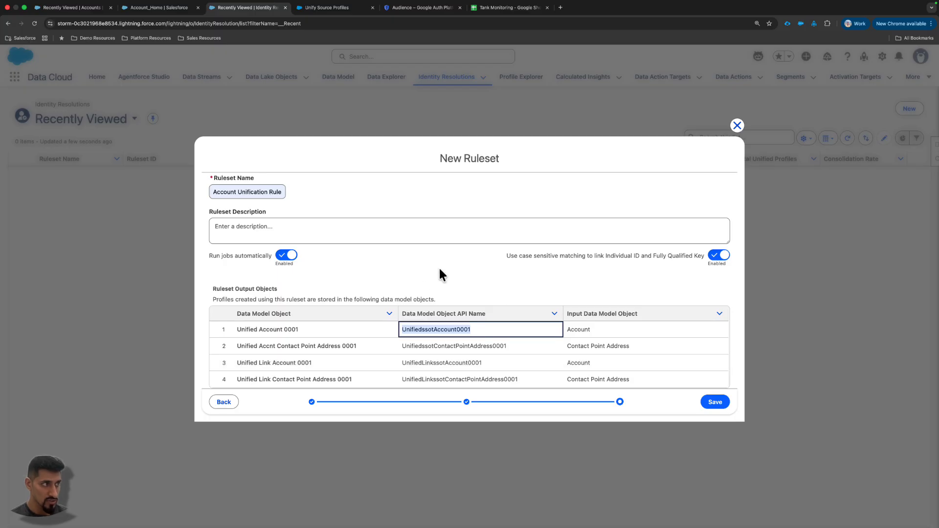
{"action": "scroll", "coordinate": [569, 269], "scroll_direction": "up", "scroll_amount": 1}
{"action": "scroll", "coordinate": [466, 331], "scroll_direction": "down", "scroll_amount": 1}
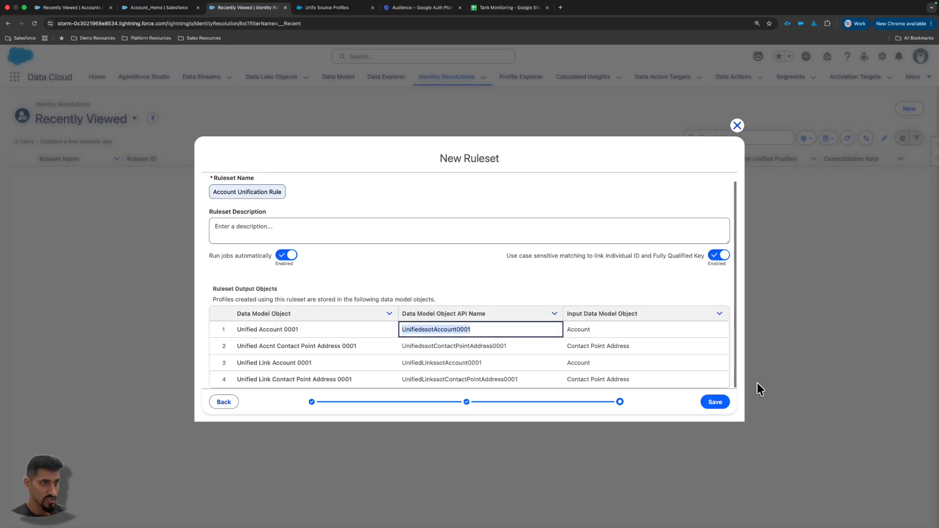
{"action": "left_click", "coordinate": [706, 405]}
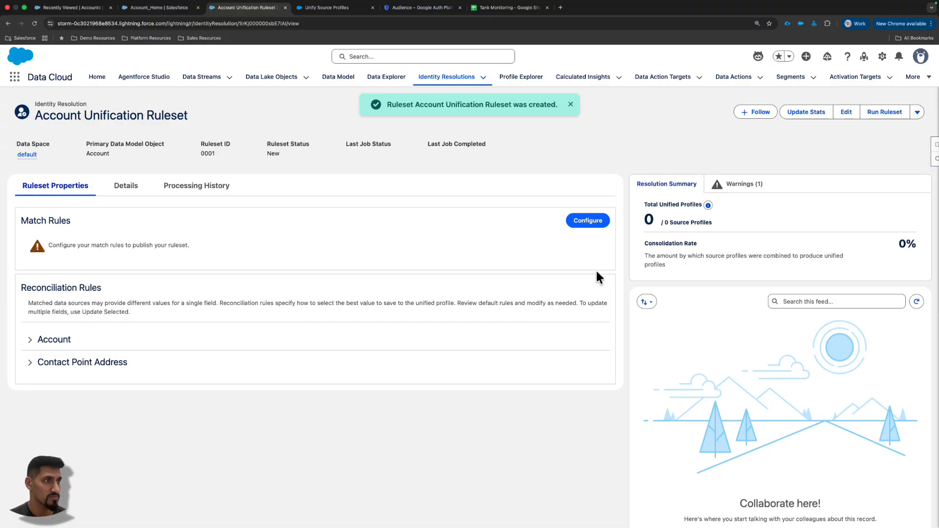
- Start configuring the ruleset's match rules, choosing Custom Rule for Match Rule 1
{"action": "left_click", "coordinate": [596, 223]}
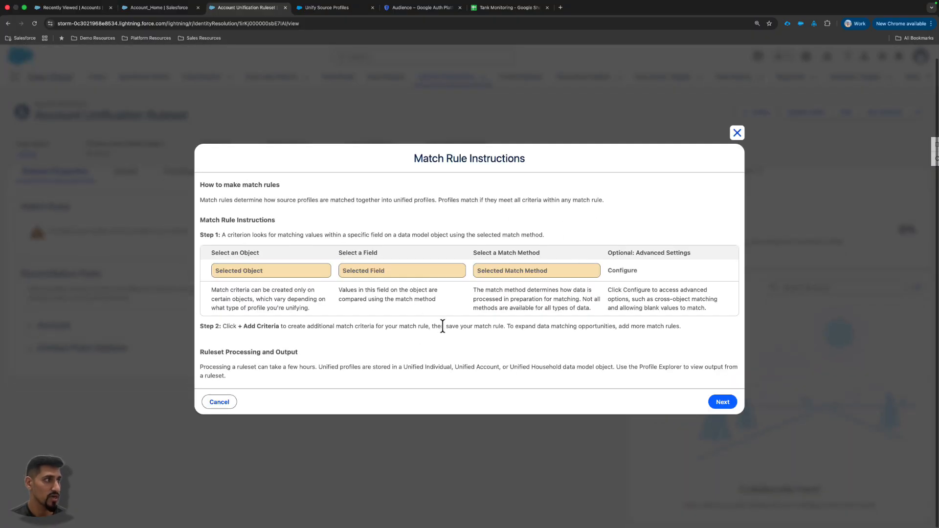
{"action": "left_click", "coordinate": [723, 402]}
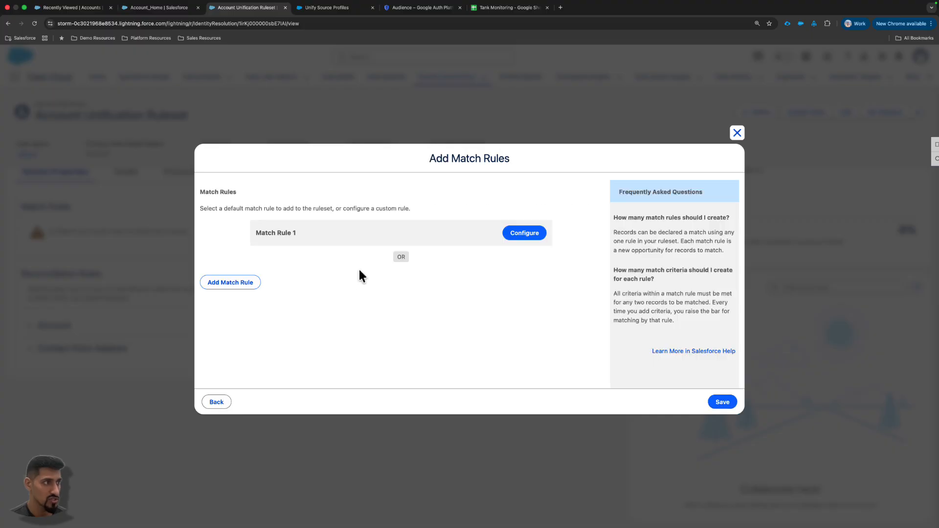
{"action": "left_click", "coordinate": [517, 239]}
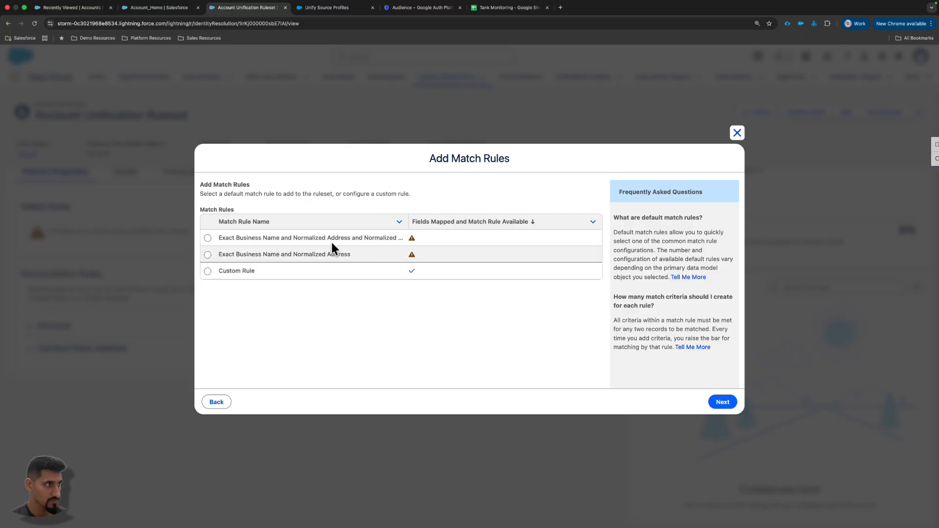
{"action": "left_click", "coordinate": [207, 271]}
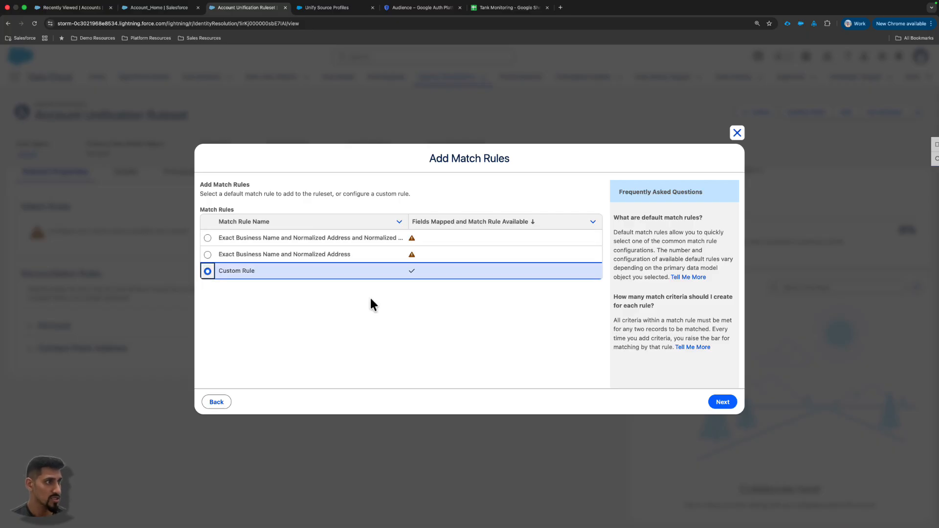
{"action": "left_click", "coordinate": [718, 405]}
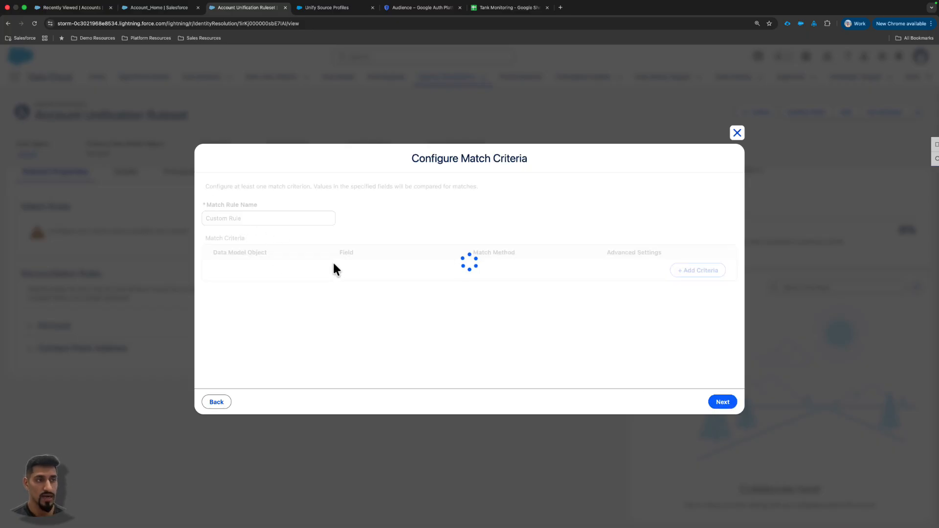
- Set the custom rule's criterion to the Account object's Account Name field with the Exact match method, and save the match rules
{"action": "left_click", "coordinate": [324, 273]}
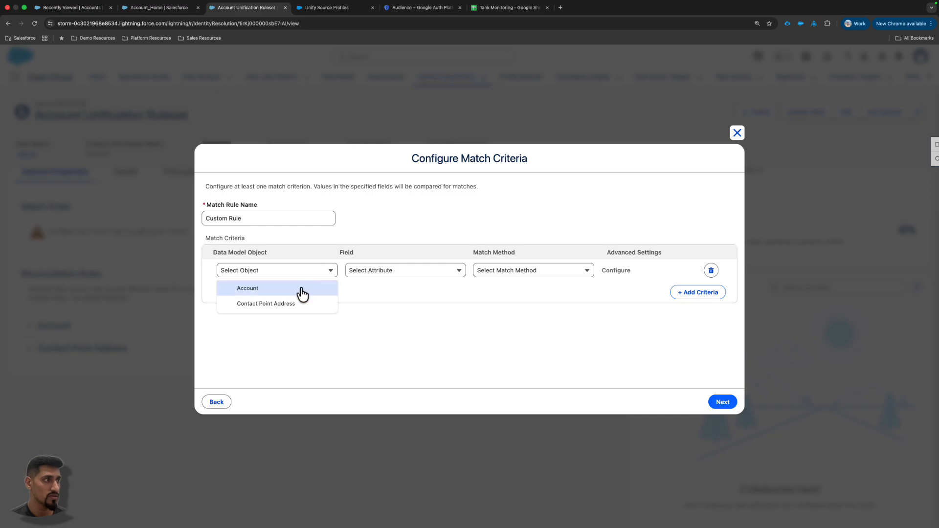
{"action": "left_click", "coordinate": [304, 291]}
{"action": "left_click", "coordinate": [412, 272]}
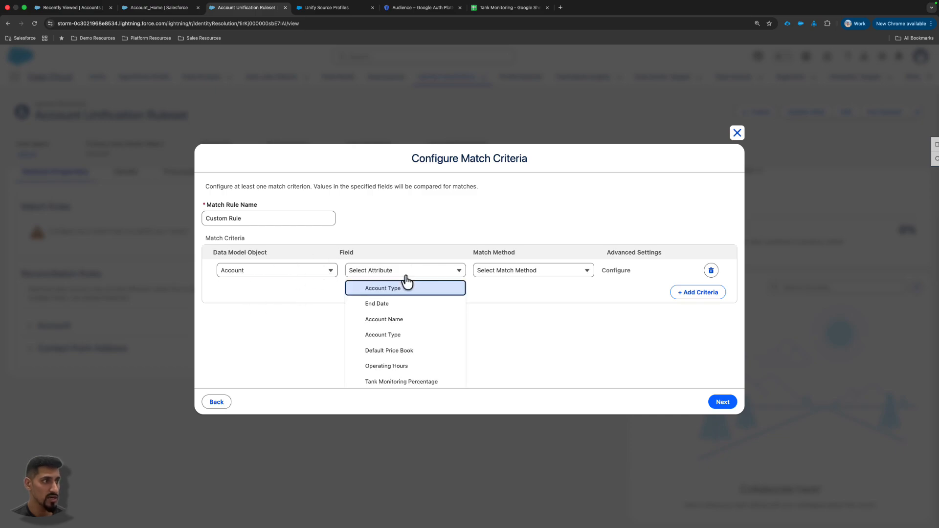
{"action": "left_click", "coordinate": [402, 320]}
{"action": "left_click", "coordinate": [528, 274]}
{"action": "left_click", "coordinate": [522, 296]}
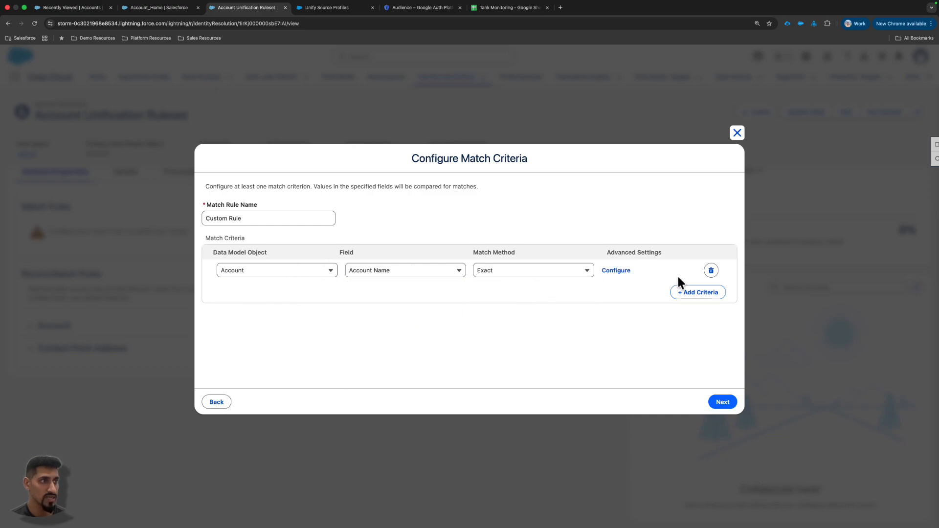
{"action": "left_click", "coordinate": [723, 403]}
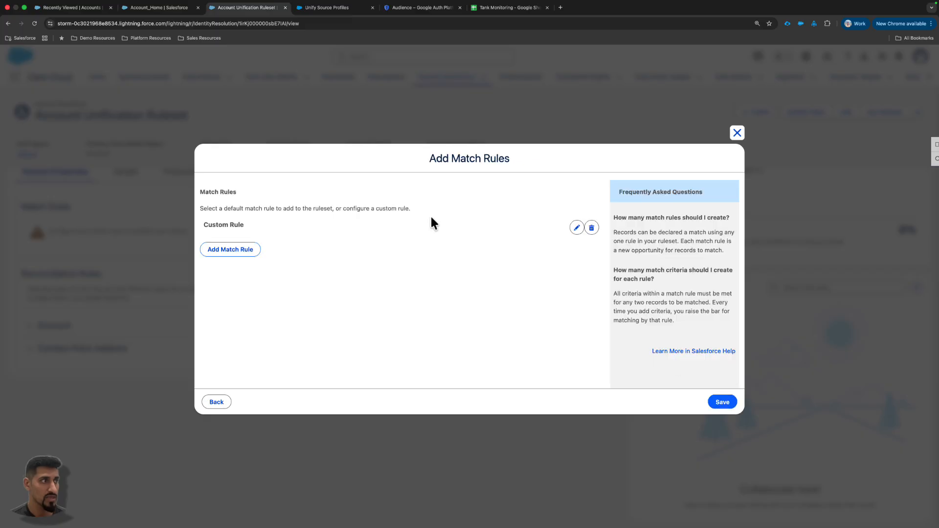
{"action": "left_click", "coordinate": [720, 402]}
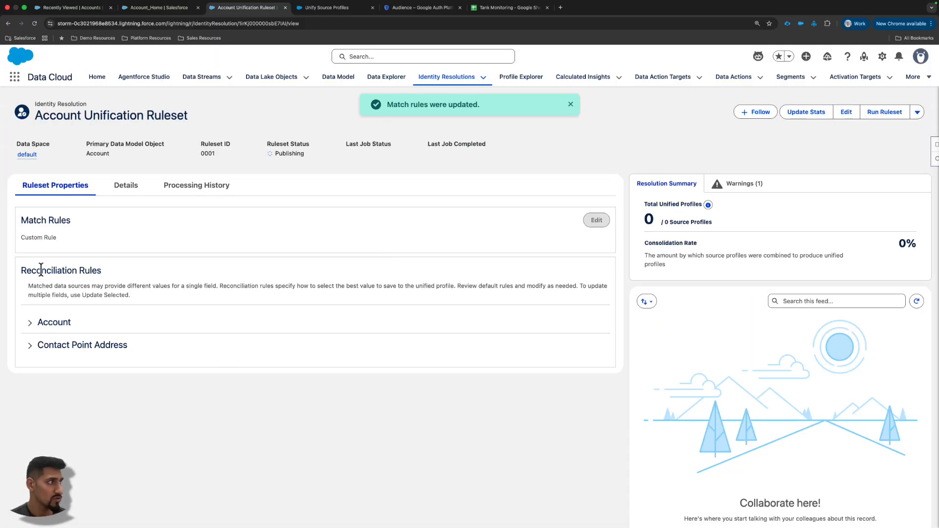
- Read the Reconciliation Rules description on how values from matched data sources are selected
{"action": "left_click_drag", "start_coordinate": [21, 270], "coordinate": [126, 272]}
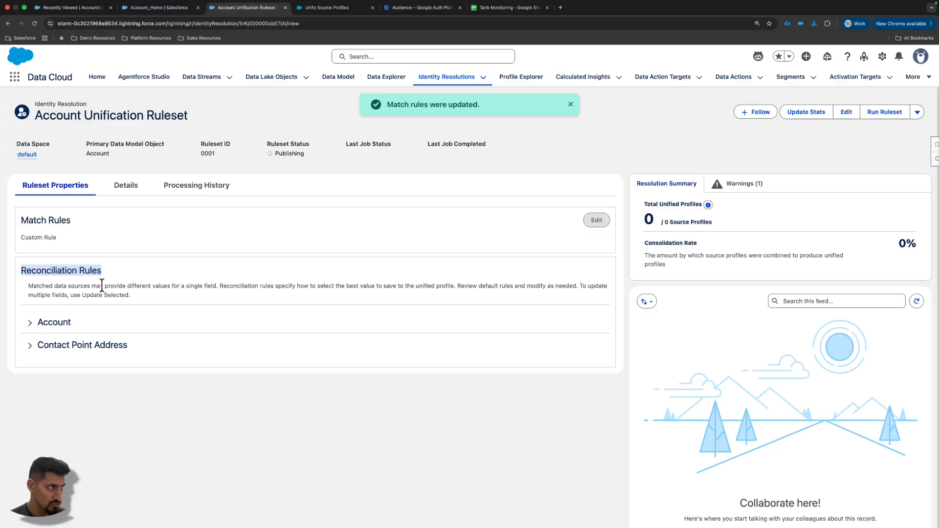
{"action": "left_click", "coordinate": [72, 291]}
{"action": "left_click_drag", "start_coordinate": [57, 285], "coordinate": [216, 287]}
{"action": "left_click", "coordinate": [157, 292]}
{"action": "left_click", "coordinate": [216, 287]}
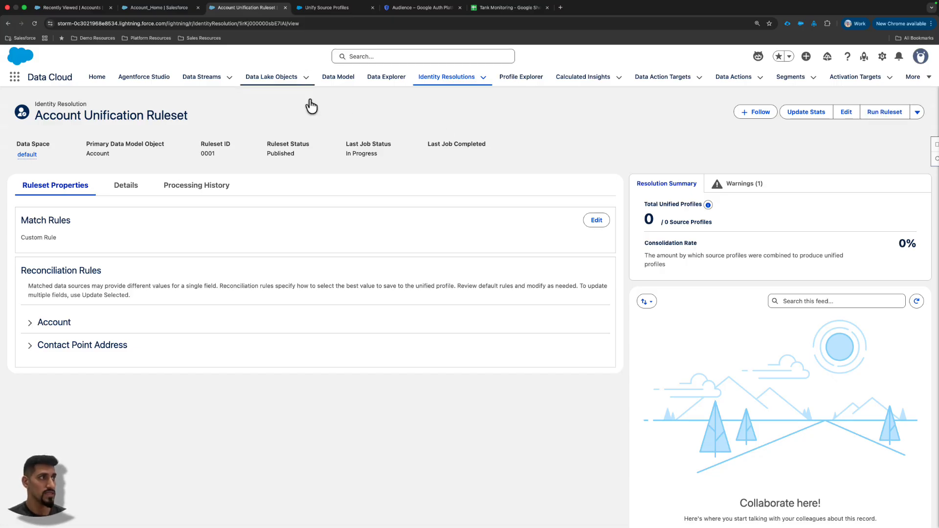
- Try to run the Account Unification Ruleset, check its job status, and update its stats
{"action": "left_click", "coordinate": [876, 115]}
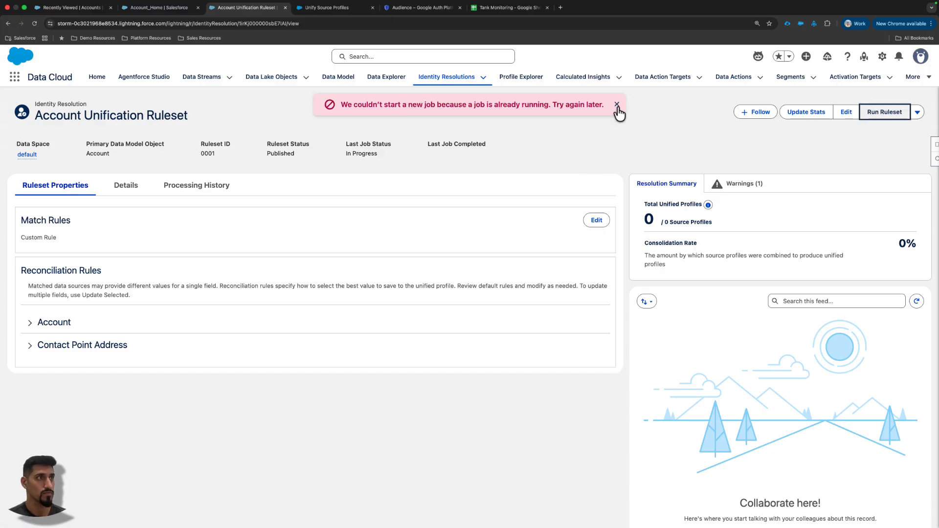
{"action": "left_click", "coordinate": [616, 104]}
{"action": "left_click_drag", "start_coordinate": [267, 153], "coordinate": [542, 151]}
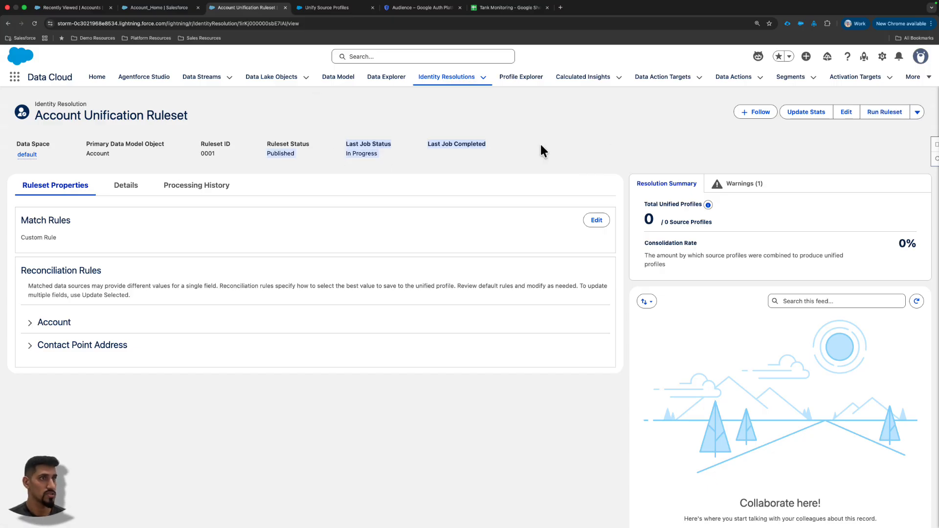
{"action": "left_click", "coordinate": [806, 112]}
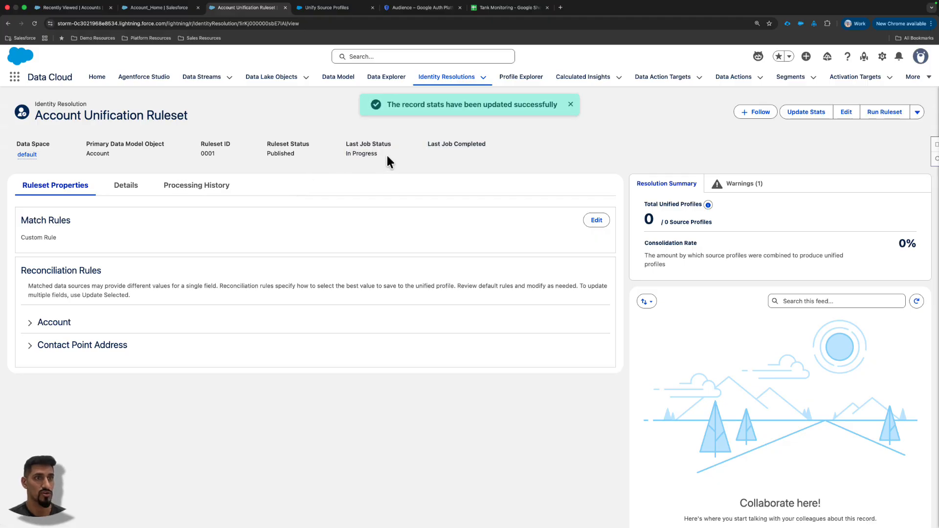
{"action": "left_click", "coordinate": [570, 106]}
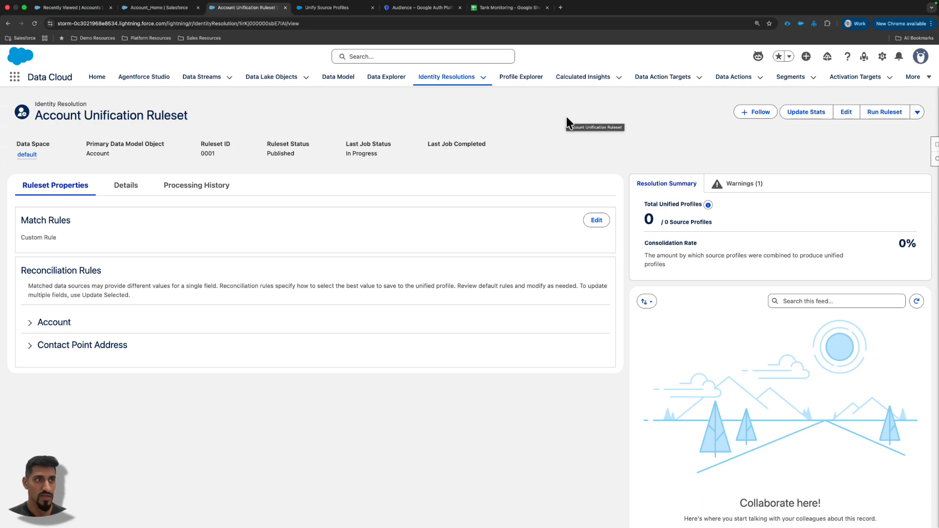
{"action": "left_click", "coordinate": [664, 225]}
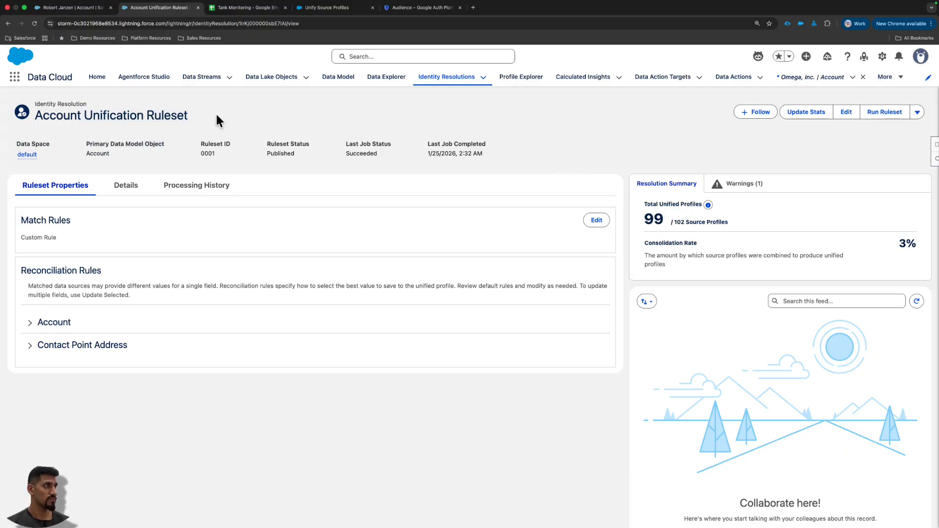
- Examine the unified and source profile counts in the Resolution Summary and the ruleset's daily processing history
{"action": "scroll", "coordinate": [633, 203], "scroll_direction": "up", "scroll_amount": 10}
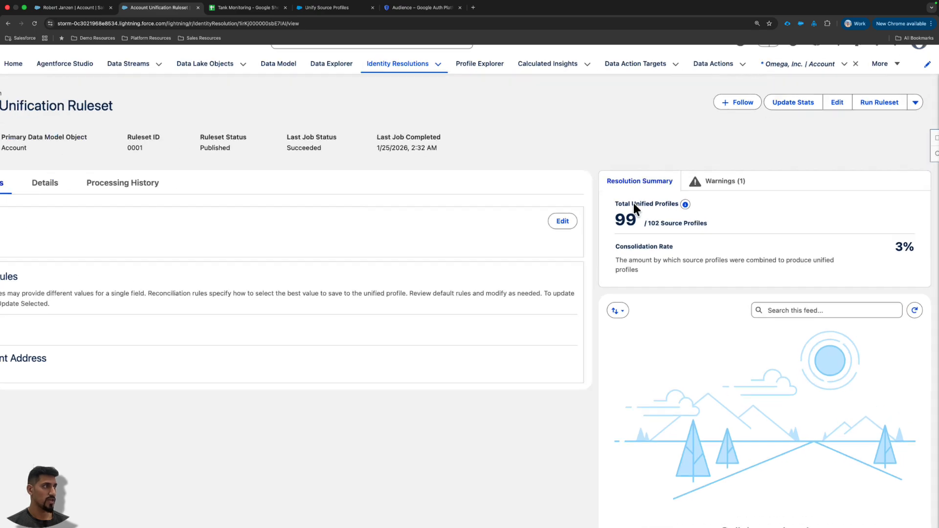
{"action": "scroll", "coordinate": [264, 269], "scroll_direction": "left", "scroll_amount": 1}
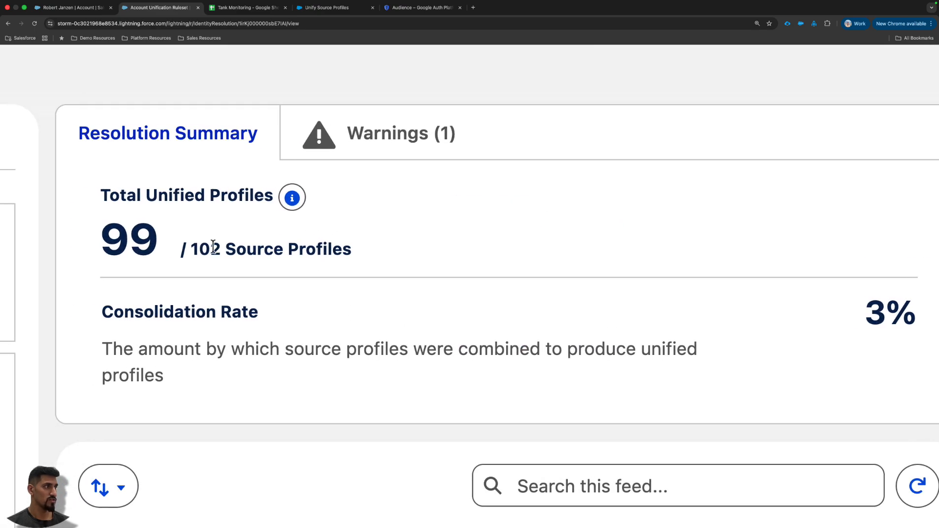
{"action": "left_click_drag", "start_coordinate": [210, 247], "coordinate": [294, 253]}
{"action": "left_click_drag", "start_coordinate": [149, 250], "coordinate": [79, 247]}
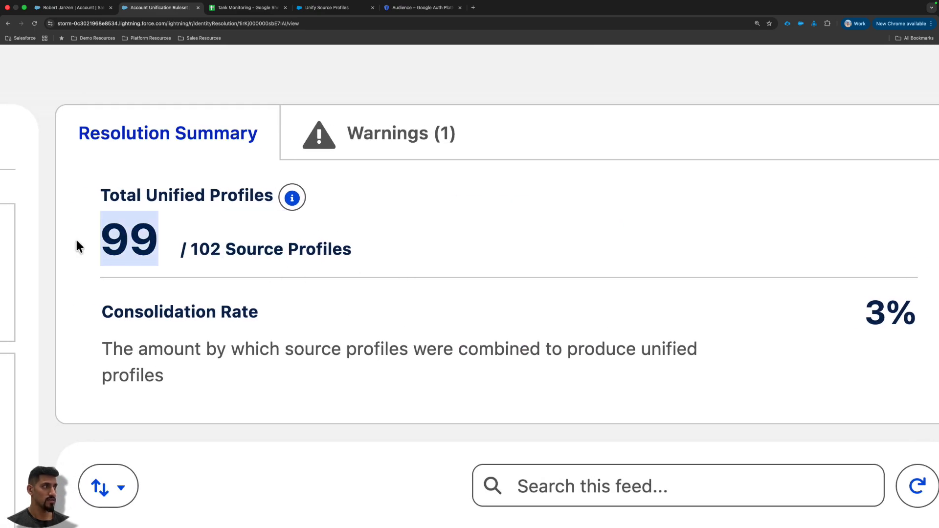
{"action": "scroll", "coordinate": [283, 252], "scroll_direction": "down", "scroll_amount": 10}
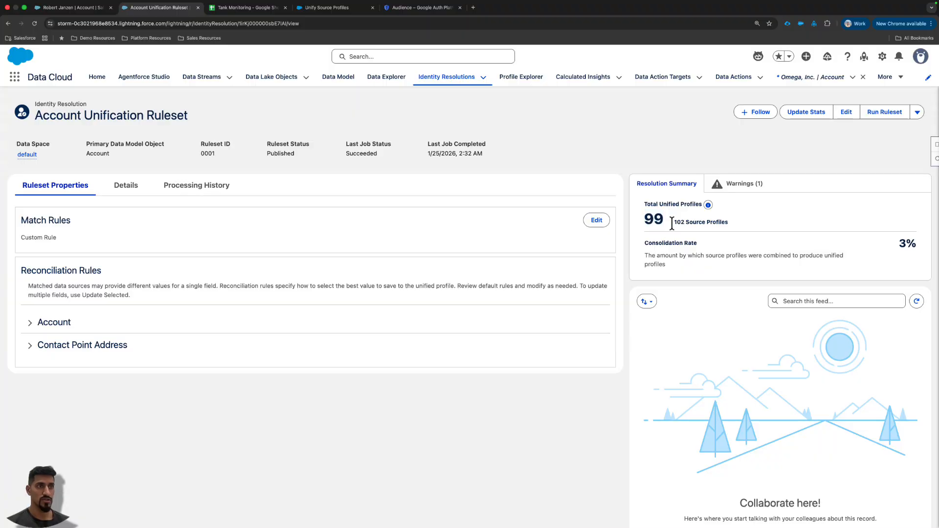
{"action": "left_click_drag", "start_coordinate": [677, 223], "coordinate": [772, 220]}
{"action": "left_click", "coordinate": [772, 220]}
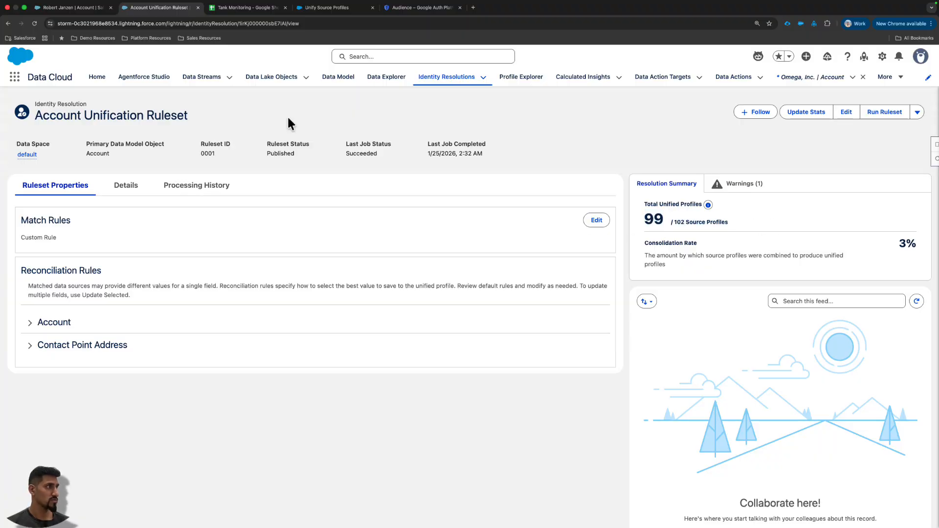
{"action": "left_click", "coordinate": [164, 185]}
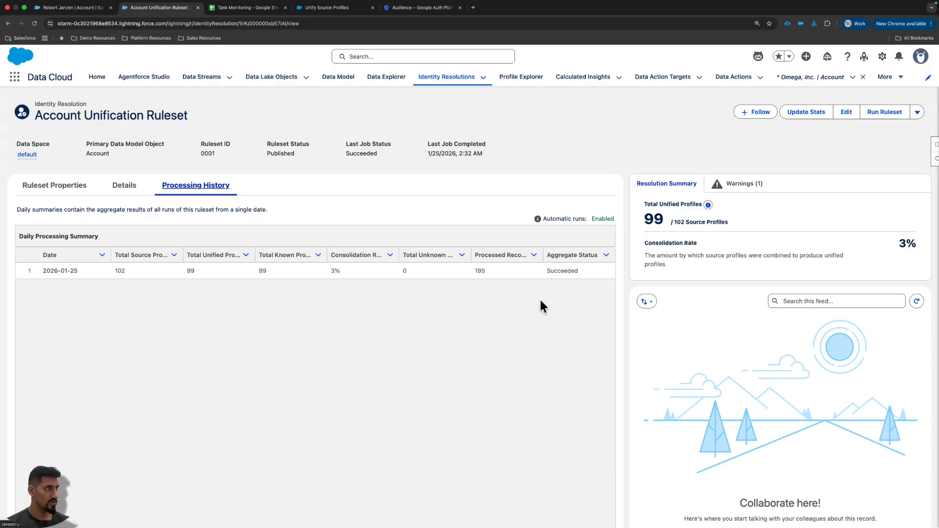
{"action": "left_click", "coordinate": [74, 187]}
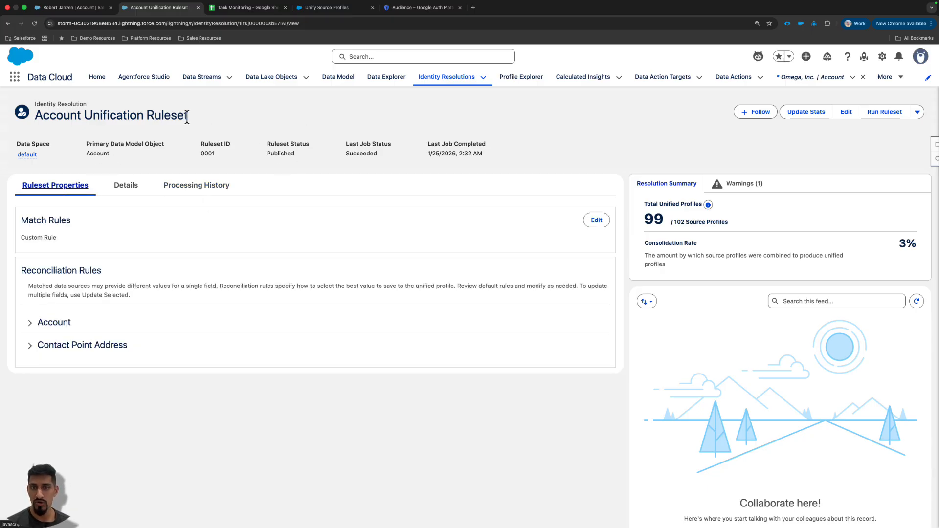
- Browse the records of the Unified Account 0001 data model object in Data Explorer
{"action": "left_click", "coordinate": [394, 79]}
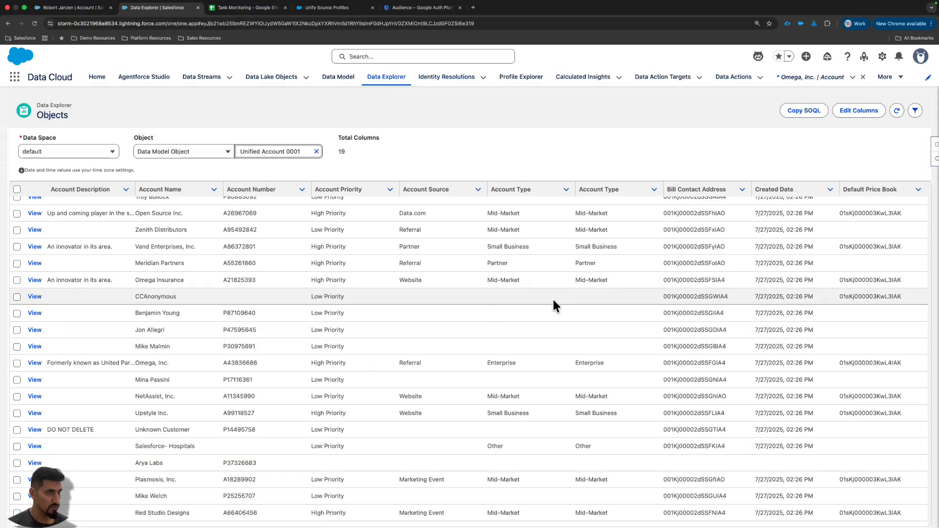
{"action": "scroll", "coordinate": [469, 301], "scroll_direction": "up", "scroll_amount": 1}
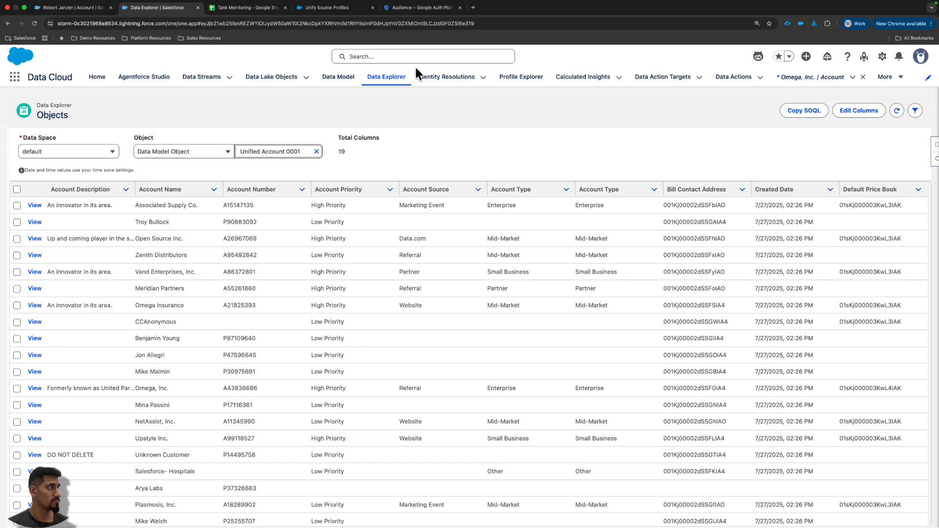
- Find Accounts in the App Launcher and open the list of recently viewed accounts
{"action": "left_click", "coordinate": [15, 78]}
{"action": "type", "text": "A"}
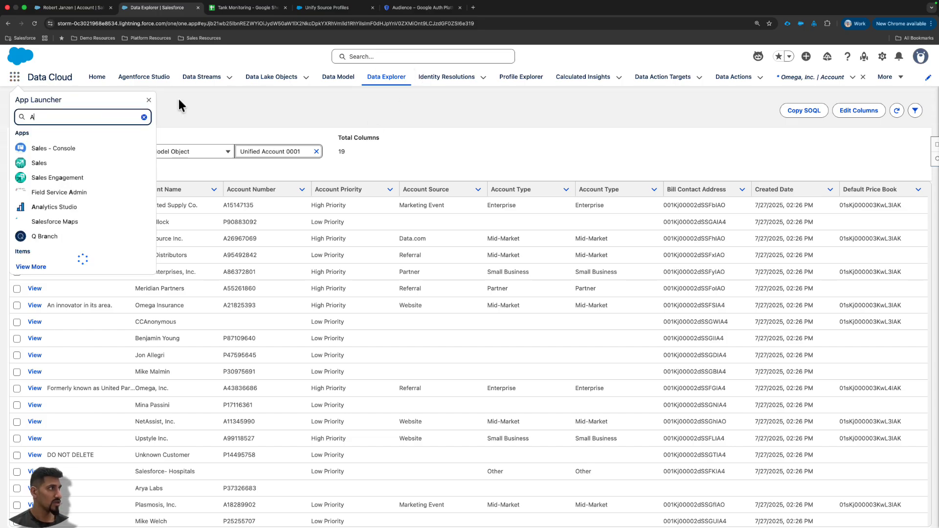
{"action": "type", "text": "ccounts"}
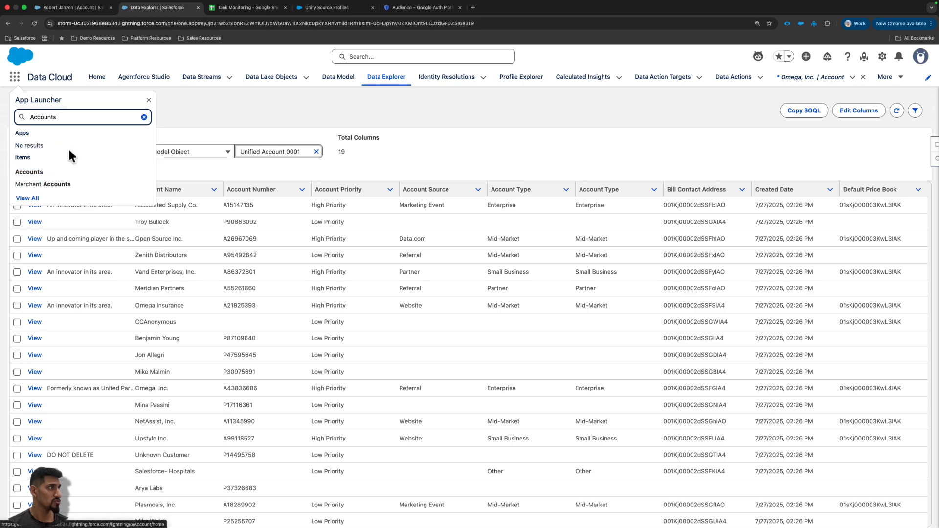
{"action": "left_click", "coordinate": [35, 175]}
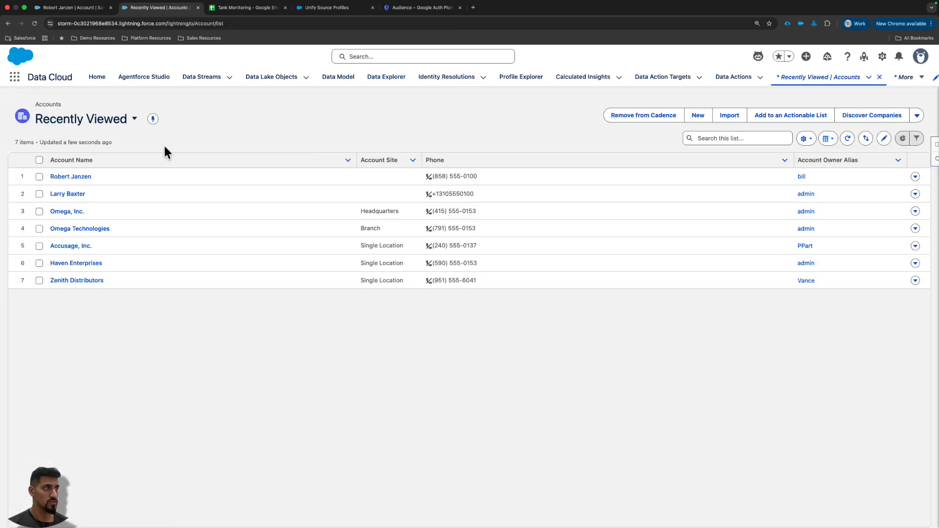
- Switch to the Tank Monitoring Google Sheet and check the tank level, temperature and weight in the Omega Technologies row
{"action": "left_click", "coordinate": [254, 8]}
{"action": "left_click_drag", "start_coordinate": [257, 241], "coordinate": [467, 239]}
{"action": "left_click", "coordinate": [457, 236]}
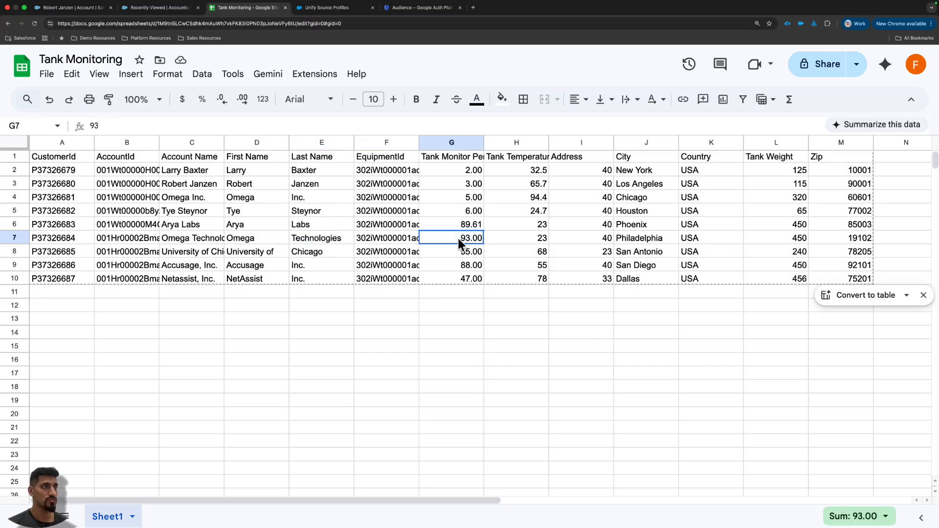
{"action": "left_click", "coordinate": [503, 237], "text": "shift"}
{"action": "left_click", "coordinate": [579, 236], "text": "shift"}
{"action": "scroll", "coordinate": [567, 212], "scroll_direction": "down", "scroll_amount": 1}
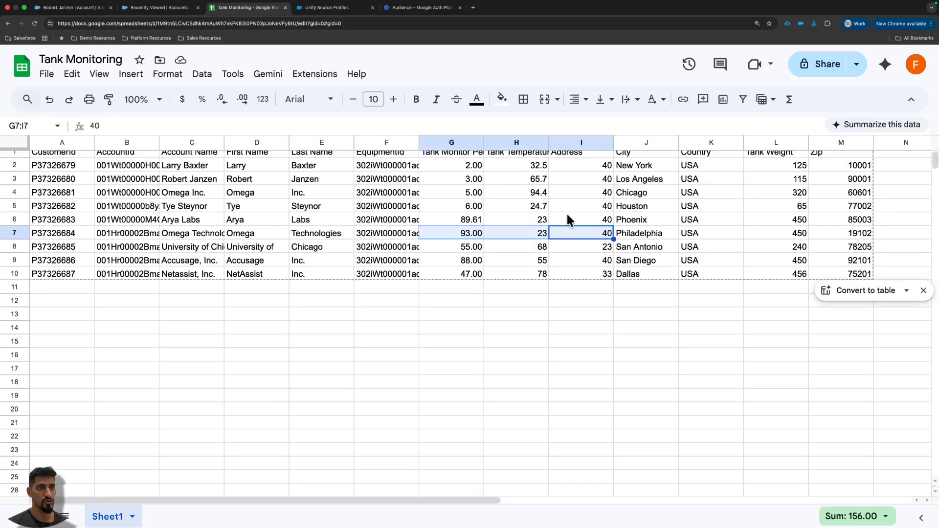
{"action": "left_click", "coordinate": [761, 229]}
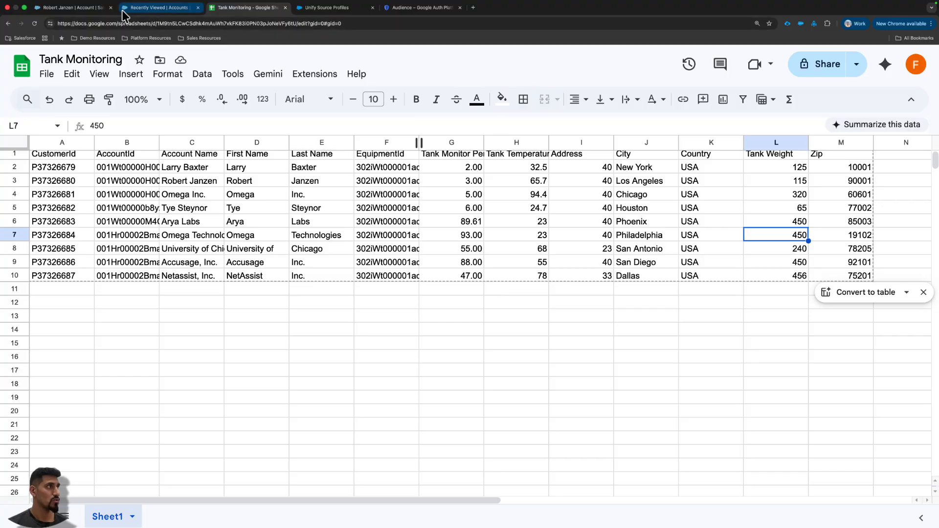
- Return to Salesforce, open the Omega Technologies account, and examine the tank capacity, temperature and weight in its Account Profile
{"action": "left_click", "coordinate": [146, 9]}
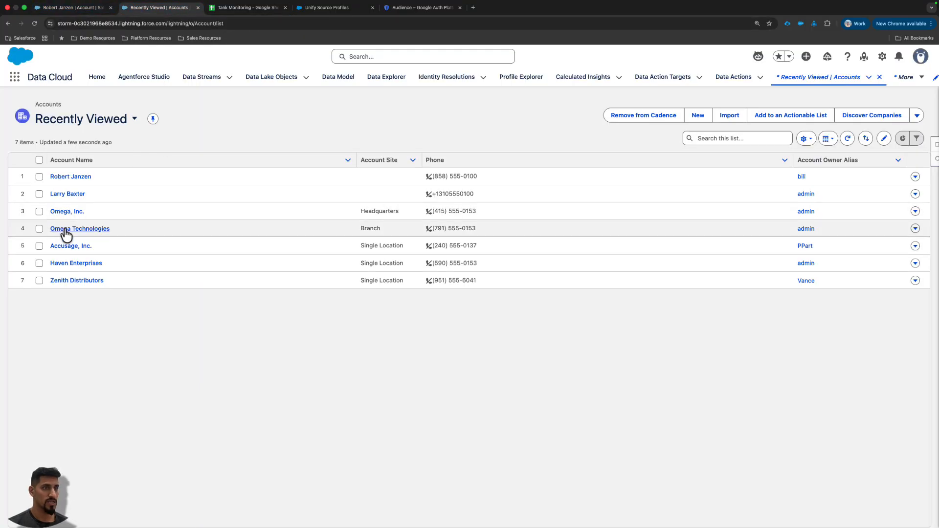
{"action": "left_click", "coordinate": [66, 229]}
{"action": "scroll", "coordinate": [751, 239], "scroll_direction": "down", "scroll_amount": 1}
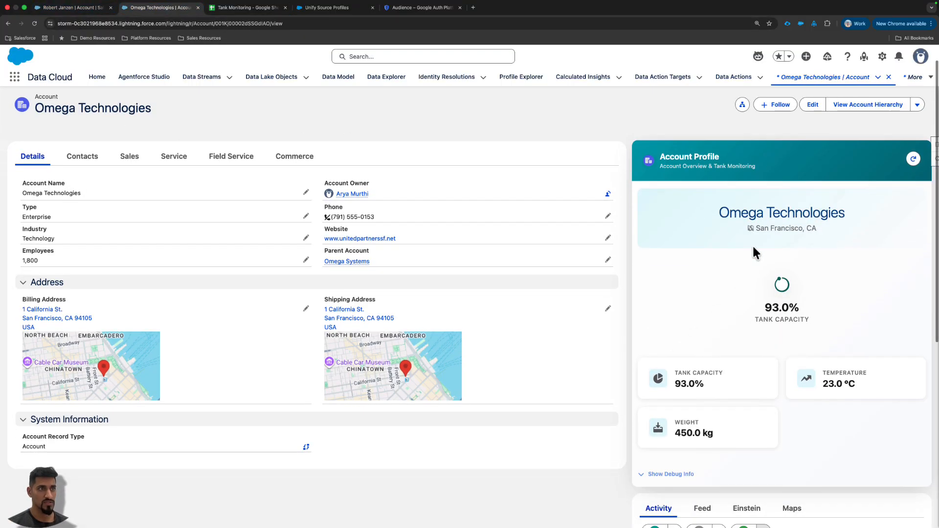
{"action": "scroll", "coordinate": [762, 238], "scroll_direction": "up", "scroll_amount": 5}
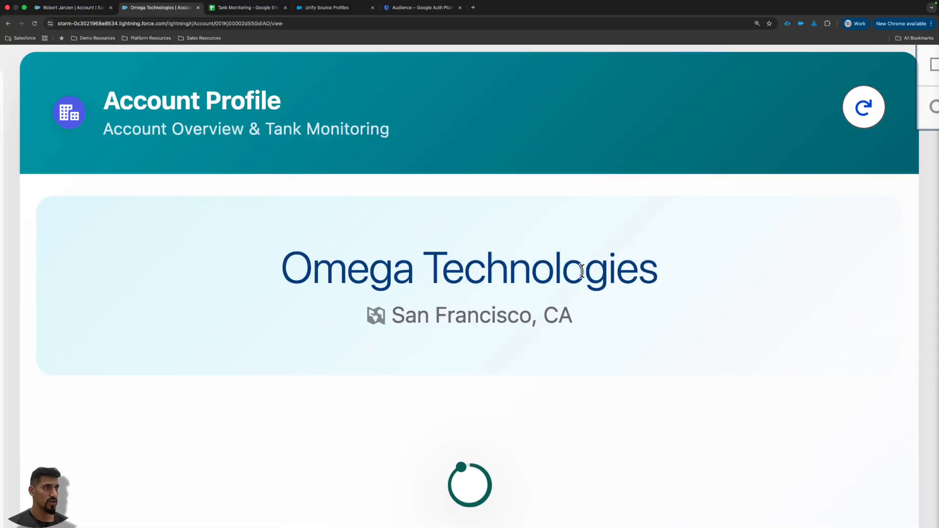
{"action": "scroll", "coordinate": [548, 289], "scroll_direction": "down", "scroll_amount": 6}
{"action": "scroll", "coordinate": [557, 286], "scroll_direction": "down", "scroll_amount": 4}
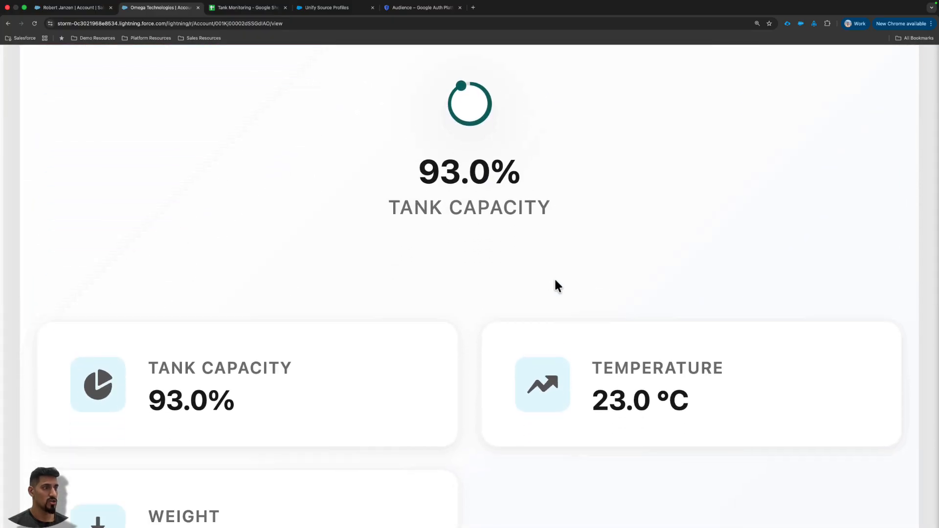
{"action": "scroll", "coordinate": [533, 199], "scroll_direction": "down", "scroll_amount": 5}
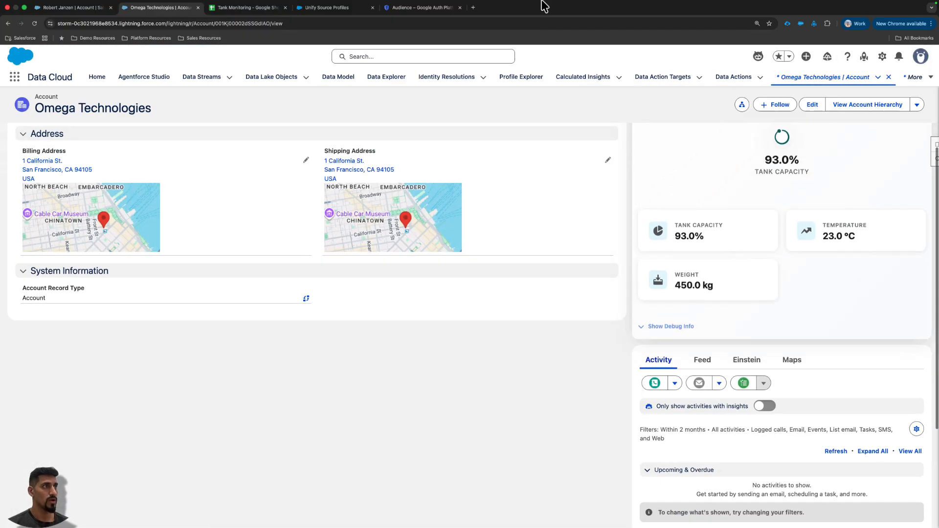
- Open the recently viewed La Jolla person account and examine the tank metrics in its Account Profile
{"action": "left_click", "coordinate": [455, 58]}
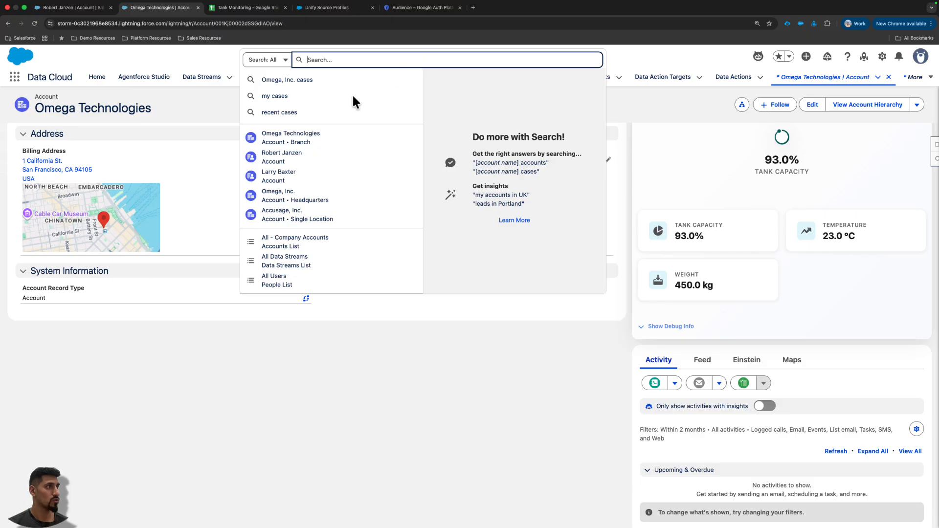
{"action": "left_click", "coordinate": [274, 156]}
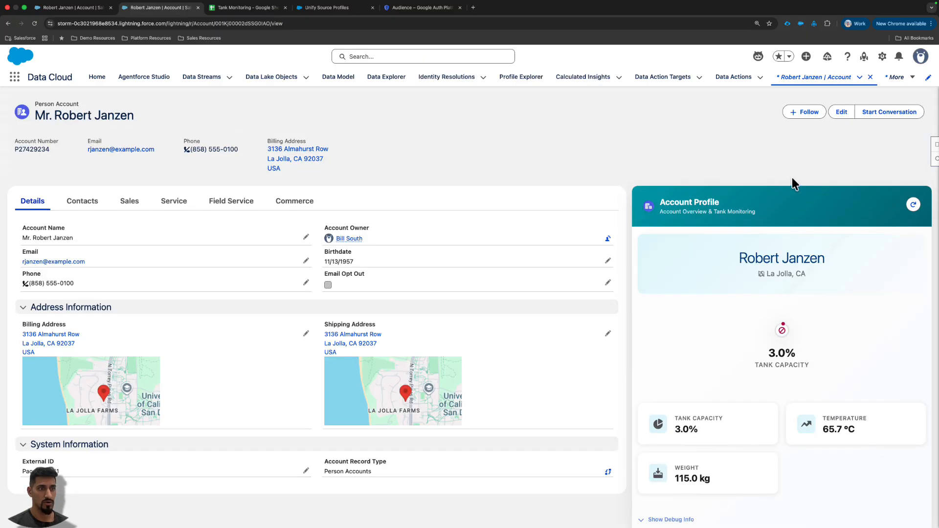
{"action": "scroll", "coordinate": [791, 298], "scroll_direction": "up", "scroll_amount": 5}
{"action": "scroll", "coordinate": [424, 256], "scroll_direction": "down", "scroll_amount": 1}
{"action": "scroll", "coordinate": [424, 264], "scroll_direction": "down", "scroll_amount": 6}
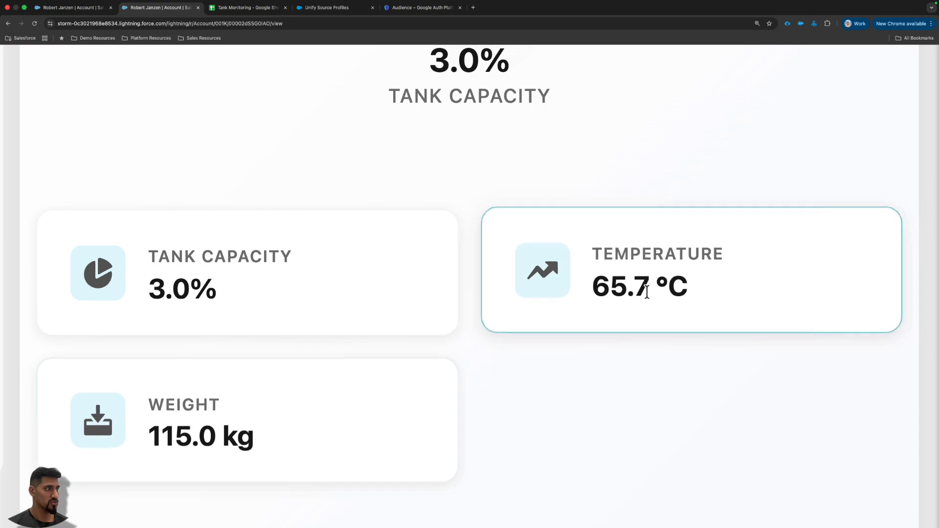
- Check the same customer's tank level, temperature and weight in row 3 of the Tank Monitoring sheet
{"action": "left_click", "coordinate": [243, 8]}
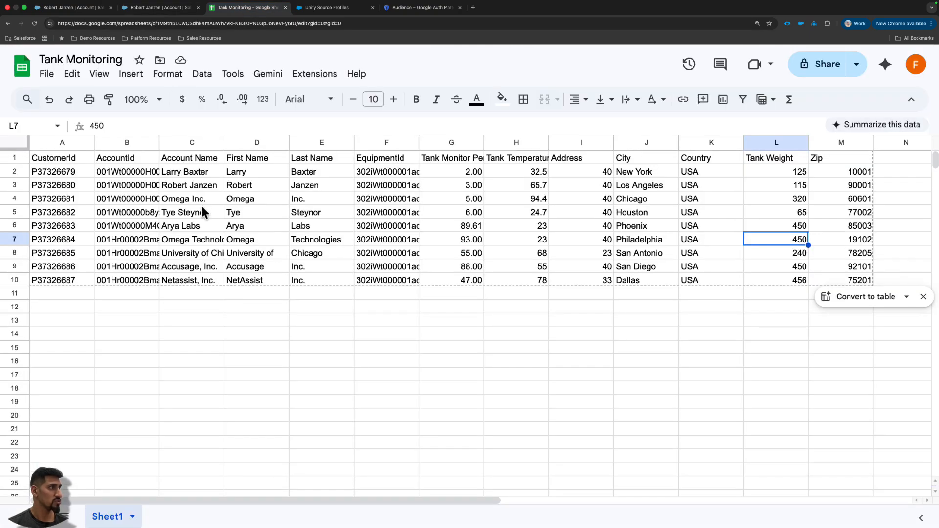
{"action": "left_click", "coordinate": [187, 184]}
{"action": "left_click", "coordinate": [445, 186]}
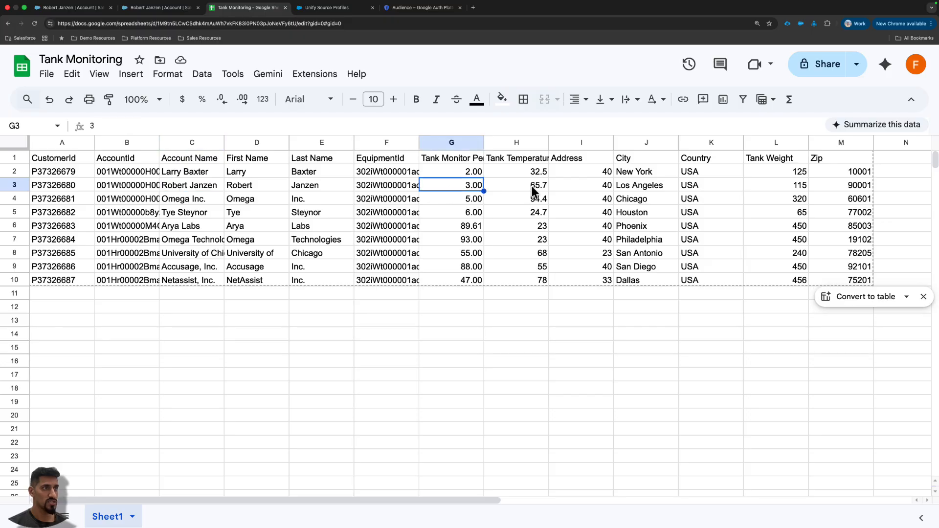
{"action": "left_click", "coordinate": [530, 186], "text": "shift"}
{"action": "left_click", "coordinate": [792, 185], "text": "super"}
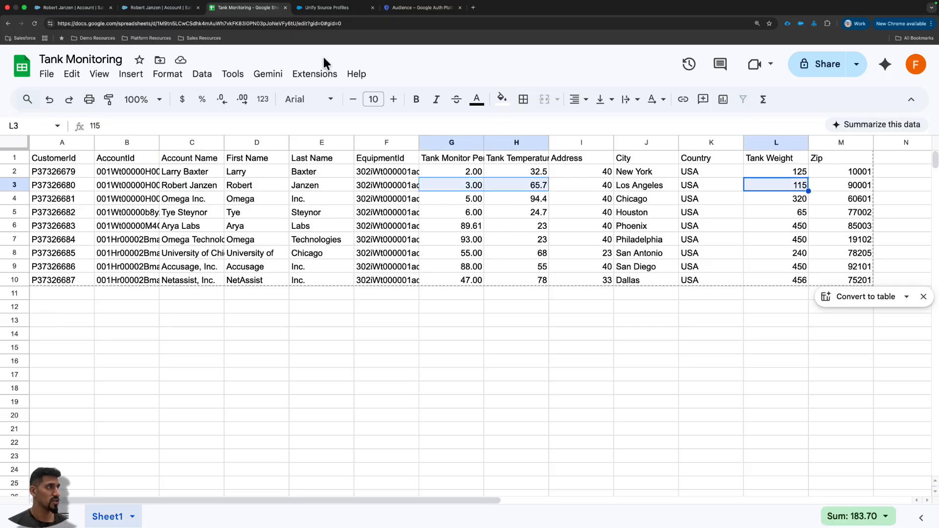
- Select the first and last name in row 2 of the sheet, then search Salesforce for that customer and open the account
{"action": "left_click_drag", "start_coordinate": [264, 172], "coordinate": [320, 170]}
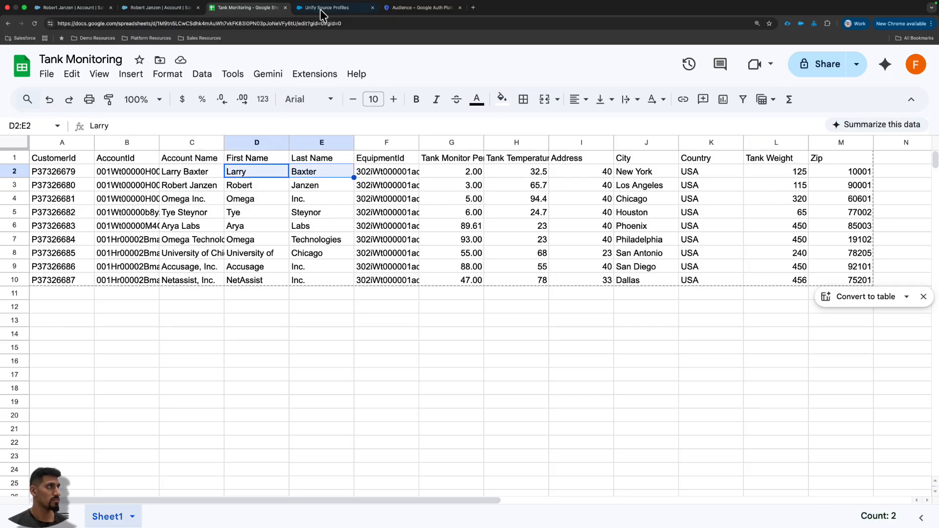
{"action": "left_click", "coordinate": [155, 11]}
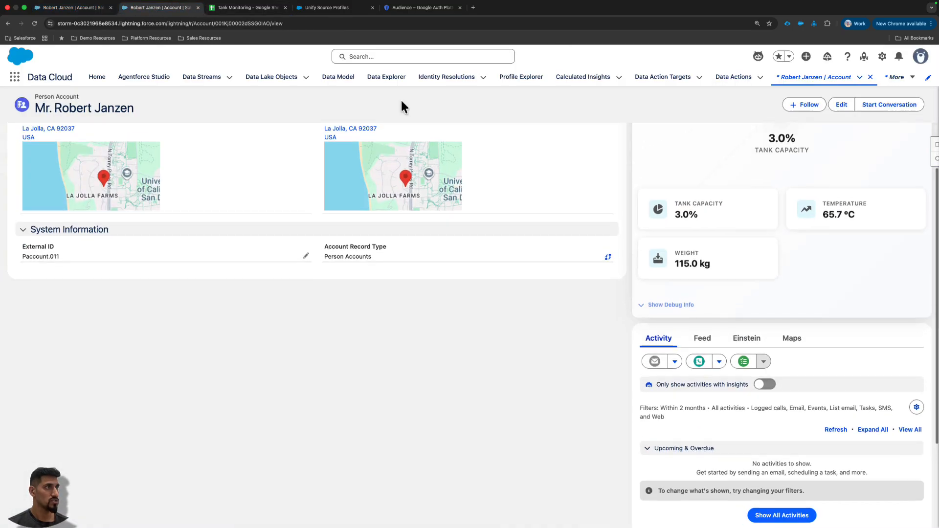
{"action": "left_click", "coordinate": [388, 56]}
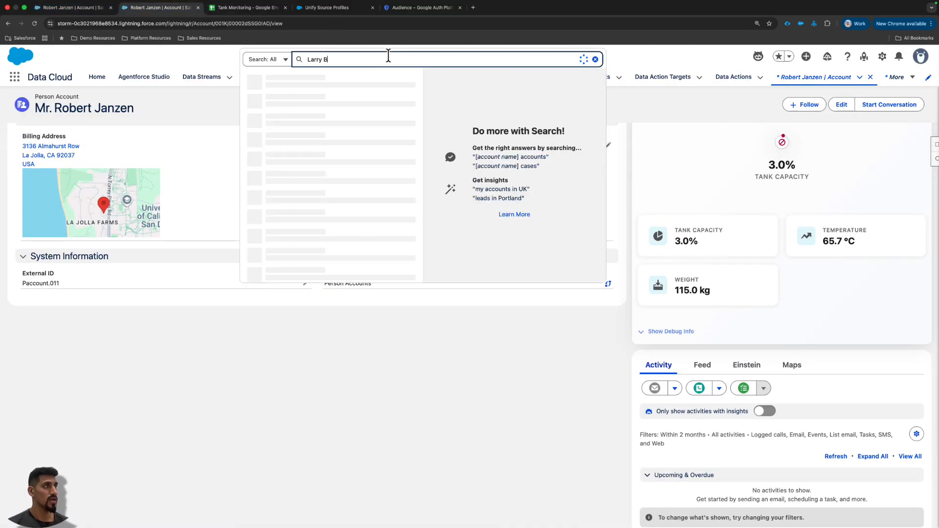
{"action": "left_click", "coordinate": [283, 137]}
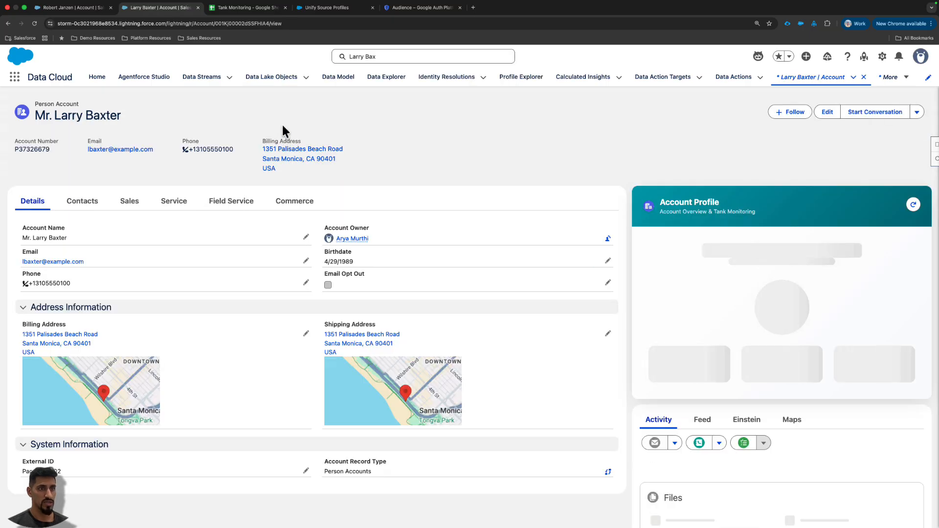
- Examine the tank capacity, temperature and weight in the Santa Monica customer's Account Profile
{"action": "scroll", "coordinate": [734, 287], "scroll_direction": "down", "scroll_amount": 2}
{"action": "scroll", "coordinate": [729, 337], "scroll_direction": "down", "scroll_amount": 1}
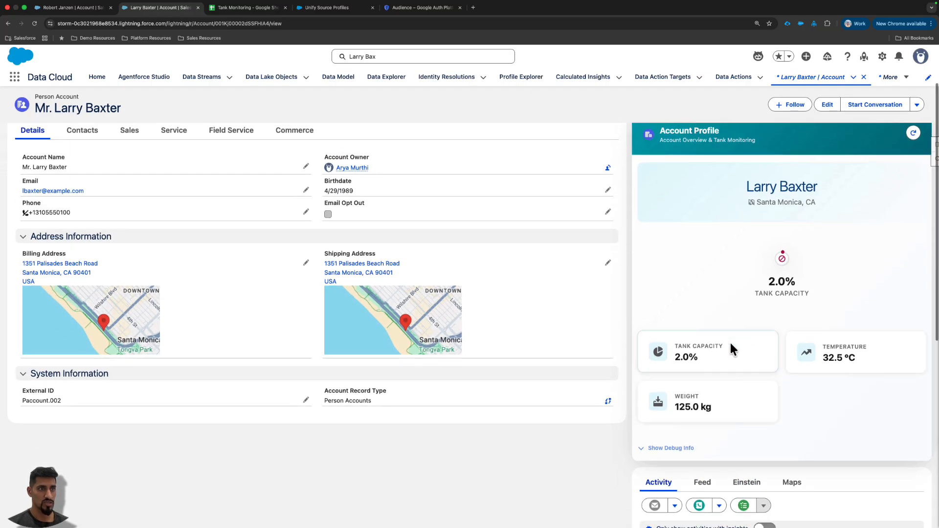
{"action": "scroll", "coordinate": [765, 312], "scroll_direction": "up", "scroll_amount": 5}
{"action": "scroll", "coordinate": [597, 210], "scroll_direction": "up", "scroll_amount": 3}
{"action": "scroll", "coordinate": [582, 205], "scroll_direction": "up", "scroll_amount": 4}
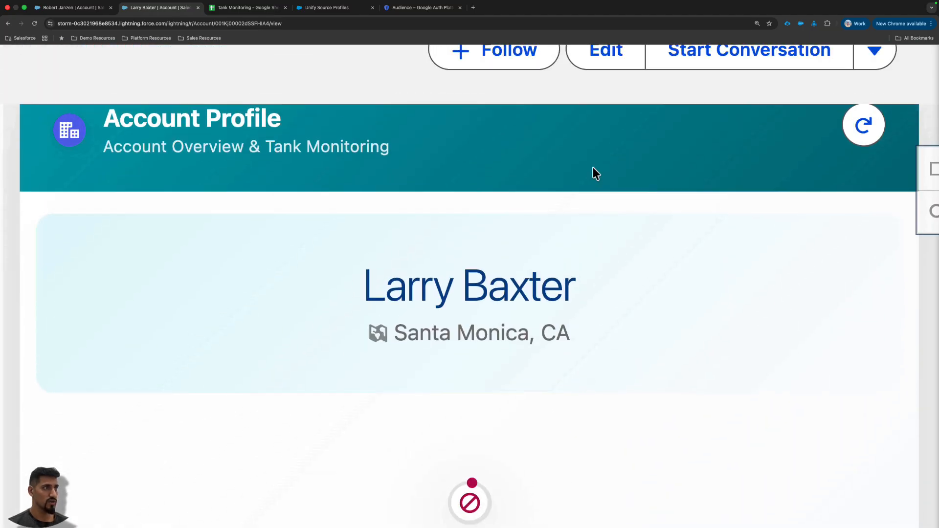
{"action": "scroll", "coordinate": [528, 252], "scroll_direction": "down", "scroll_amount": 9}
{"action": "scroll", "coordinate": [524, 203], "scroll_direction": "up", "scroll_amount": 1}
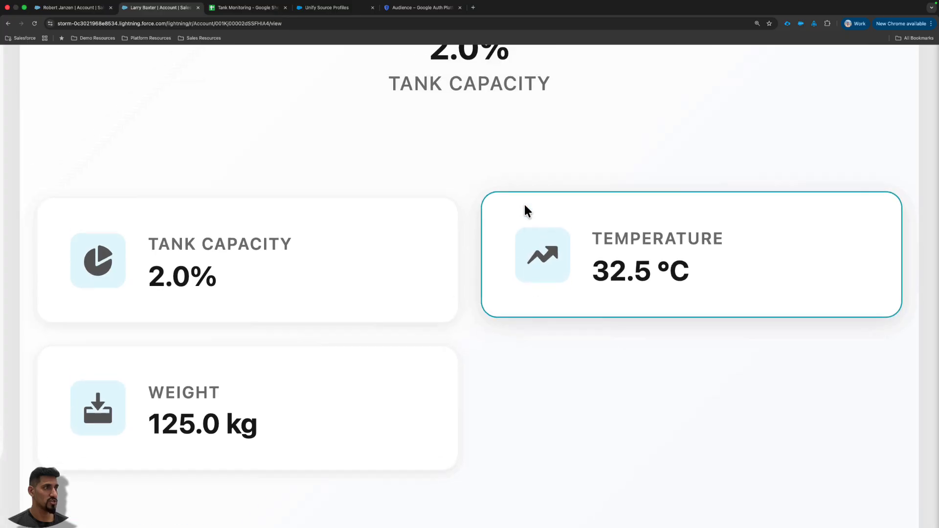
{"action": "scroll", "coordinate": [509, 190], "scroll_direction": "down", "scroll_amount": 5}
{"action": "scroll", "coordinate": [654, 185], "scroll_direction": "up", "scroll_amount": 2}
{"action": "scroll", "coordinate": [655, 191], "scroll_direction": "up", "scroll_amount": 3}
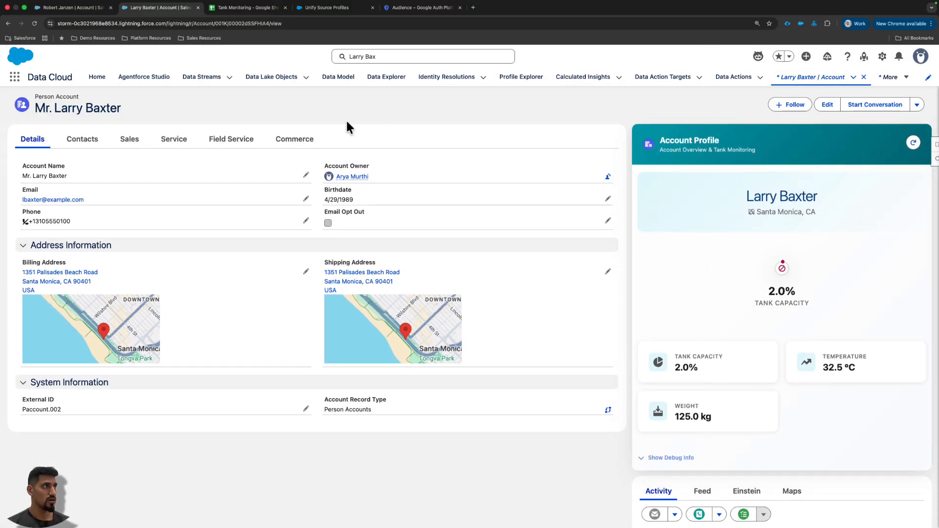
- Compare the account's metrics with the tank level, temperature and weight in row 2 of the Tank Monitoring sheet
{"action": "left_click", "coordinate": [240, 10]}
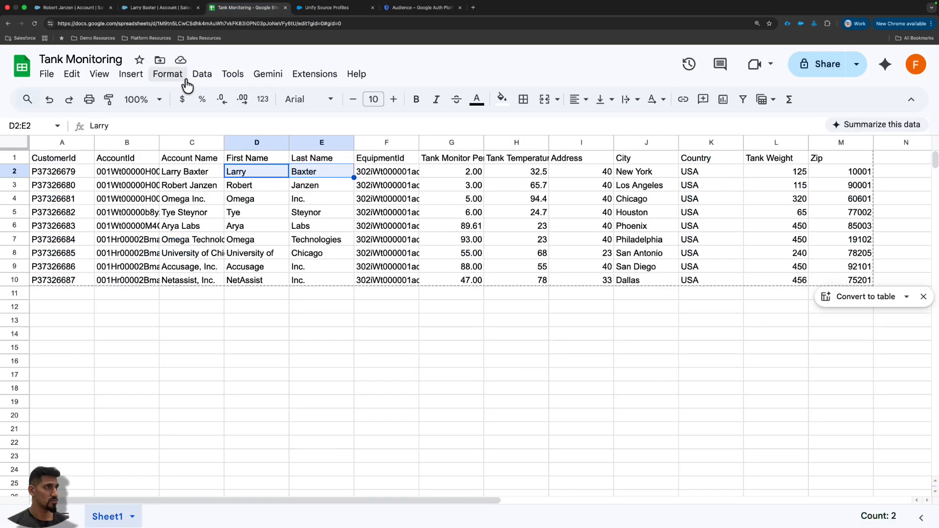
{"action": "left_click_drag", "start_coordinate": [448, 175], "coordinate": [506, 174]}
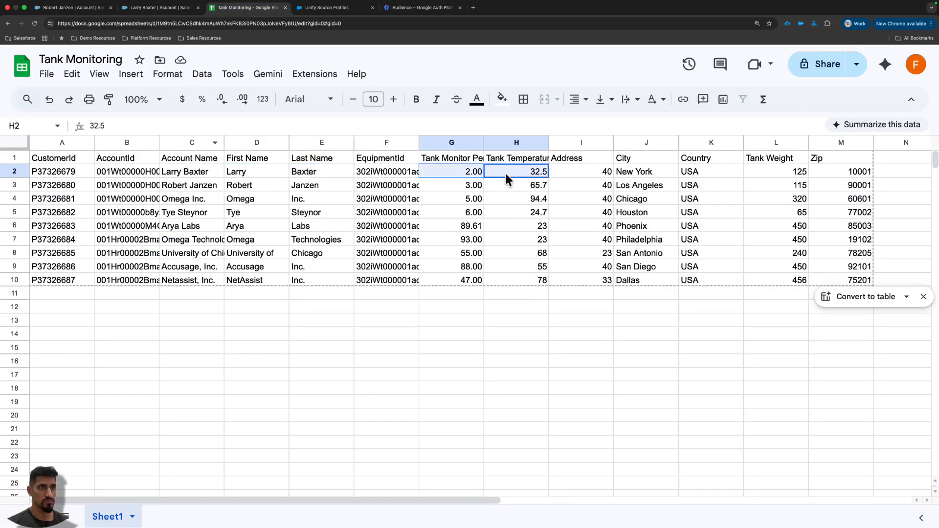
{"action": "left_click", "coordinate": [784, 171], "text": "super"}
{"action": "left_click", "coordinate": [128, 11]}
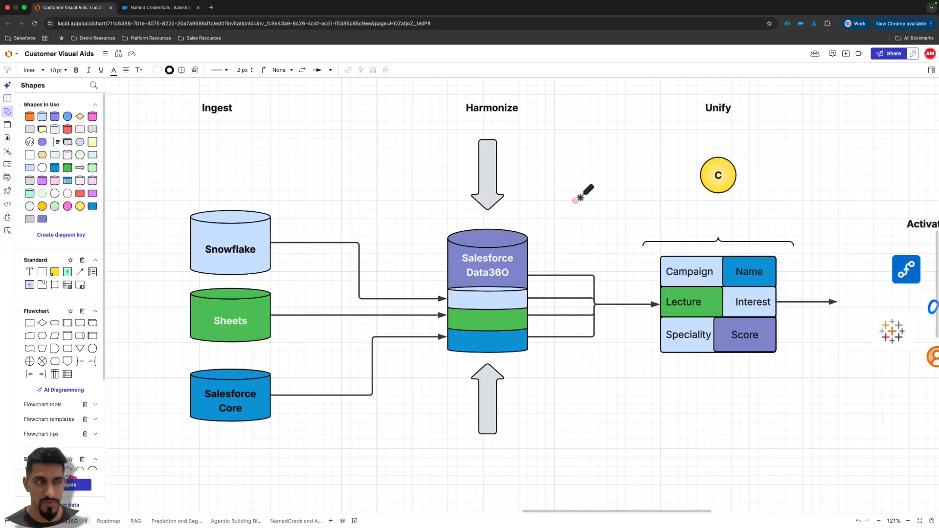
- Review the Ingest, Harmonize and Unify stages of the data flow diagram in Lucidchart
{"action": "scroll", "coordinate": [489, 318], "scroll_direction": "left", "scroll_amount": 3}
{"action": "scroll", "coordinate": [489, 318], "scroll_direction": "up", "scroll_amount": 1}
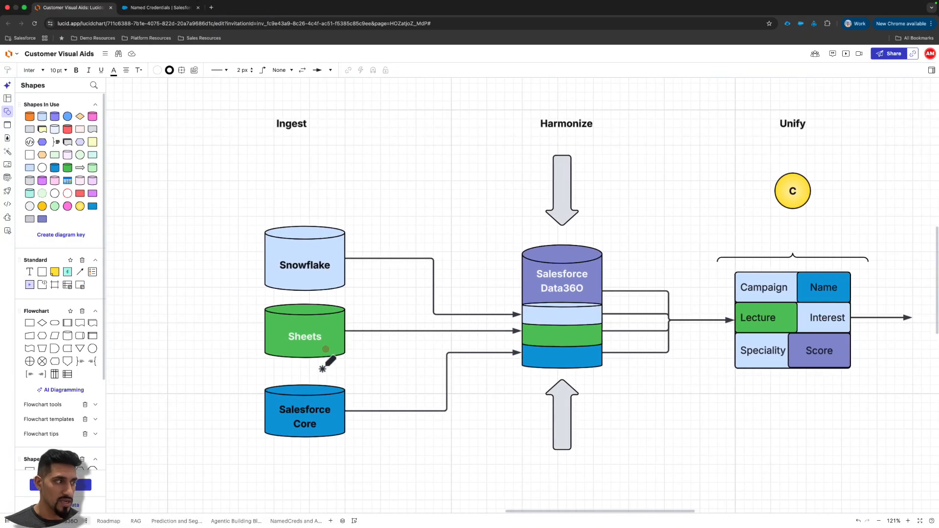